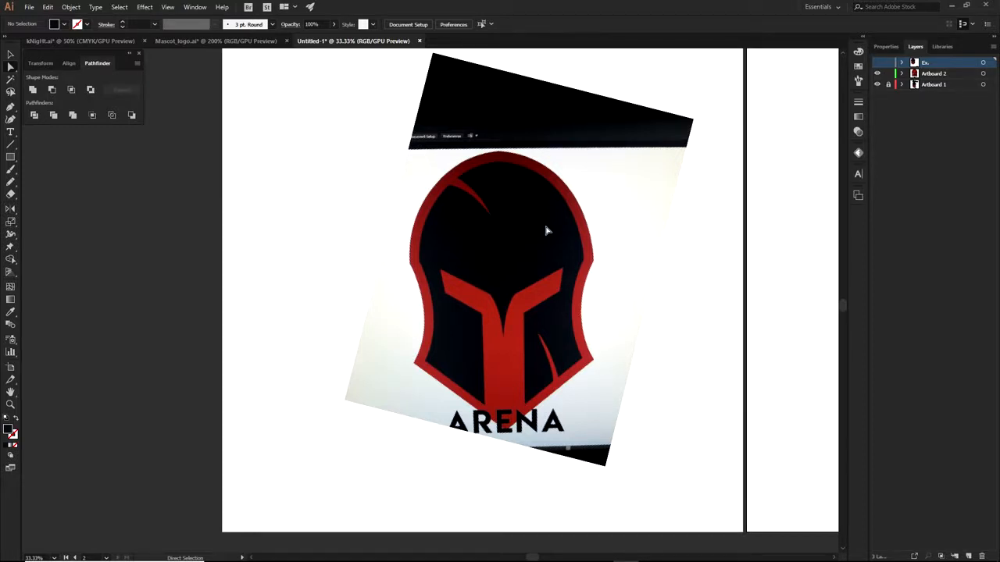
Bring the right artboard into view and collapse the Artboard 2 layer's contents
scroll(503, 248, "up", 1)
left_click_drag(560, 301, 581, 274)
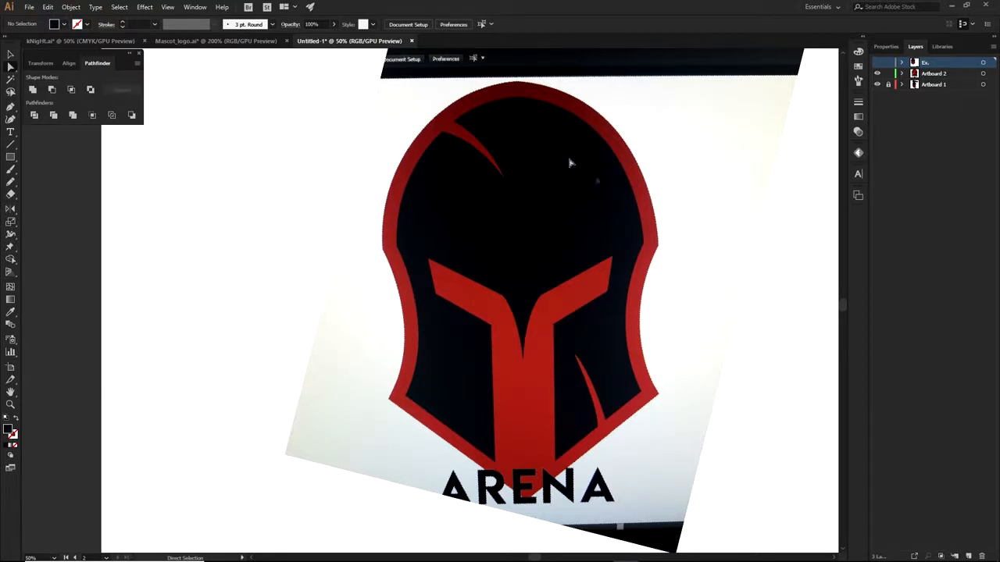
scroll(566, 194, "down", 2)
left_click_drag(669, 234, 473, 247)
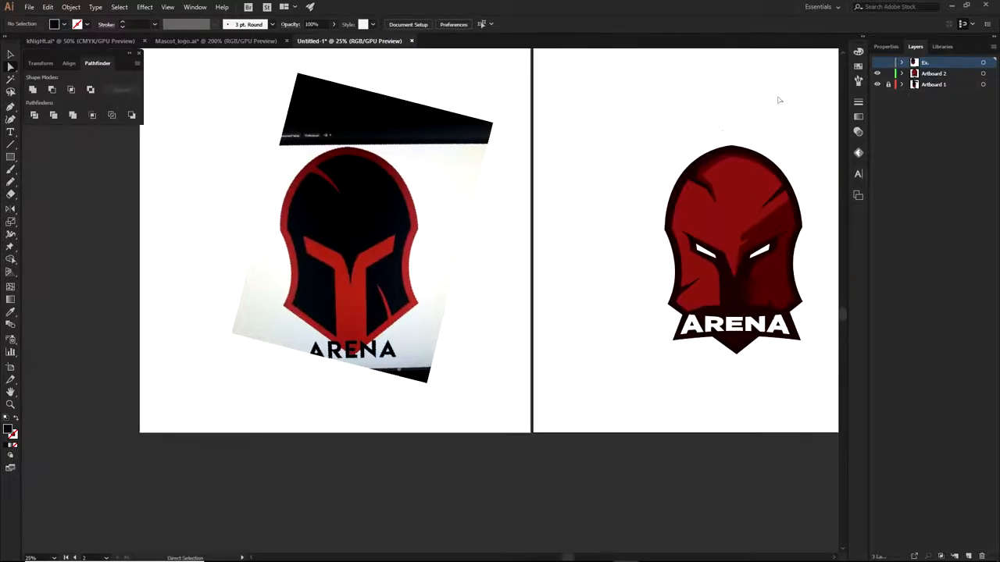
left_click_drag(771, 233, 620, 243)
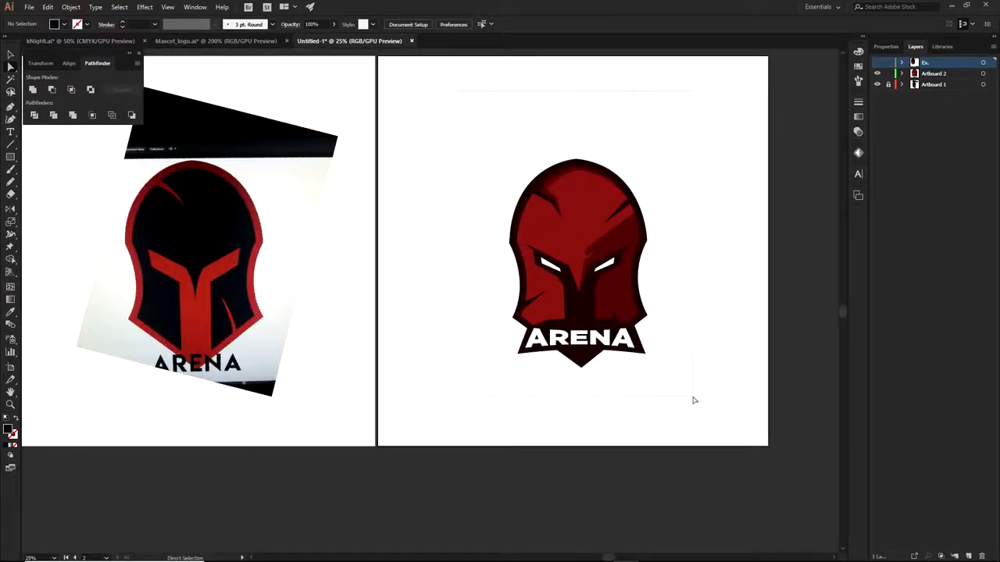
key("ctrl+a")
key("ctrl+shift+a")
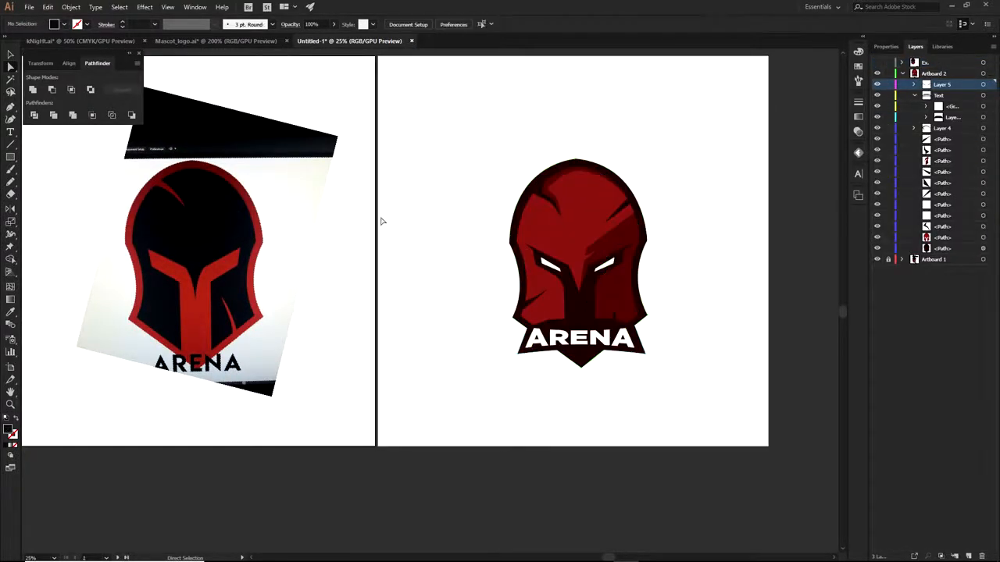
left_click(903, 73)
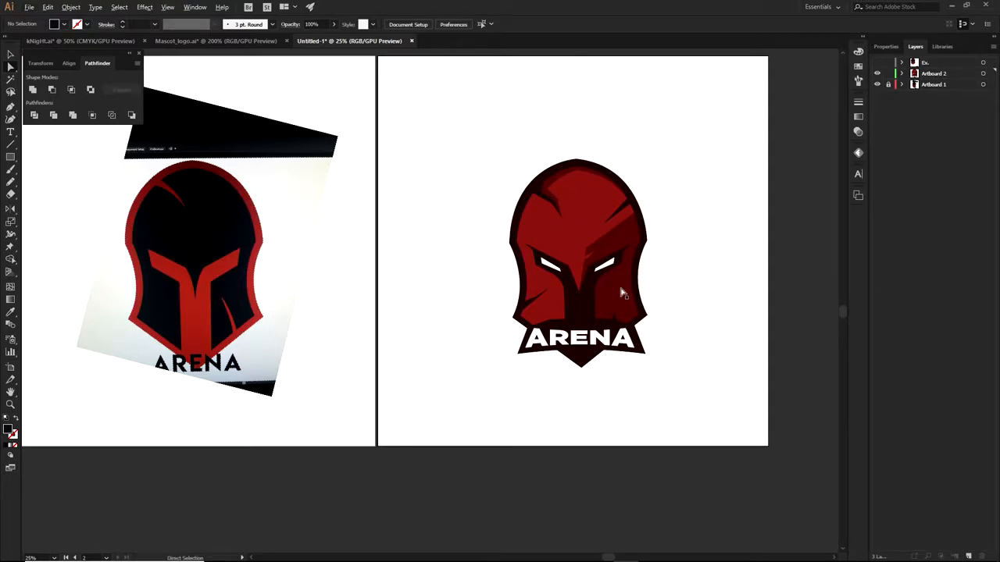
Show the Ex. layer and hide Artboard 2, revealing the black-and-red helmet and swatches
scroll(520, 279, "up", 5)
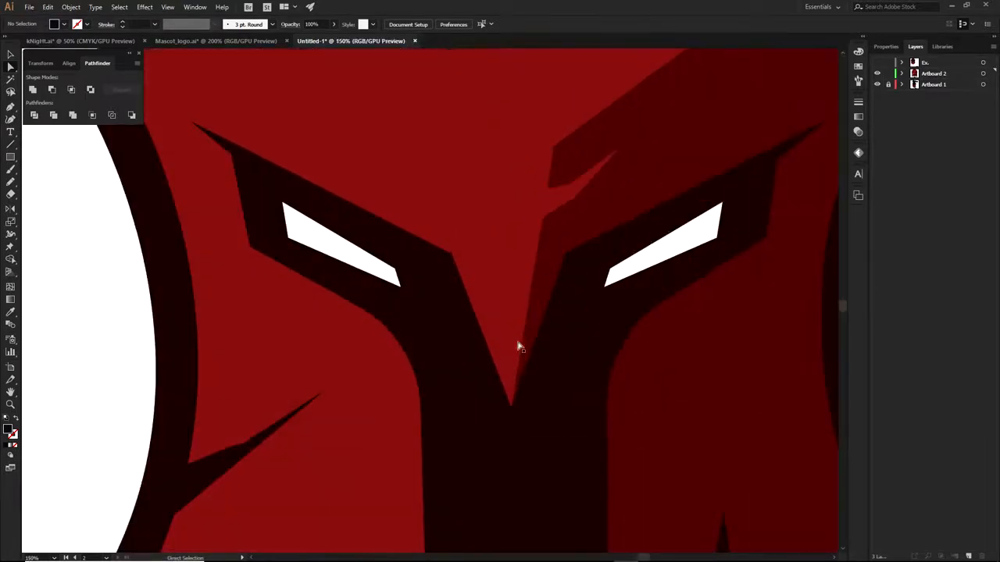
scroll(537, 321, "down", 3)
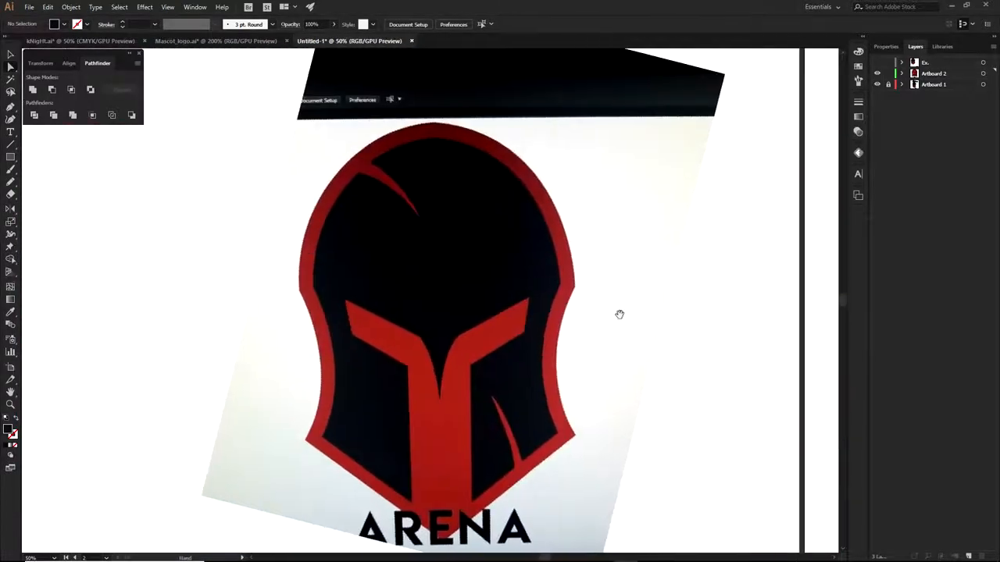
scroll(448, 353, "up", 5)
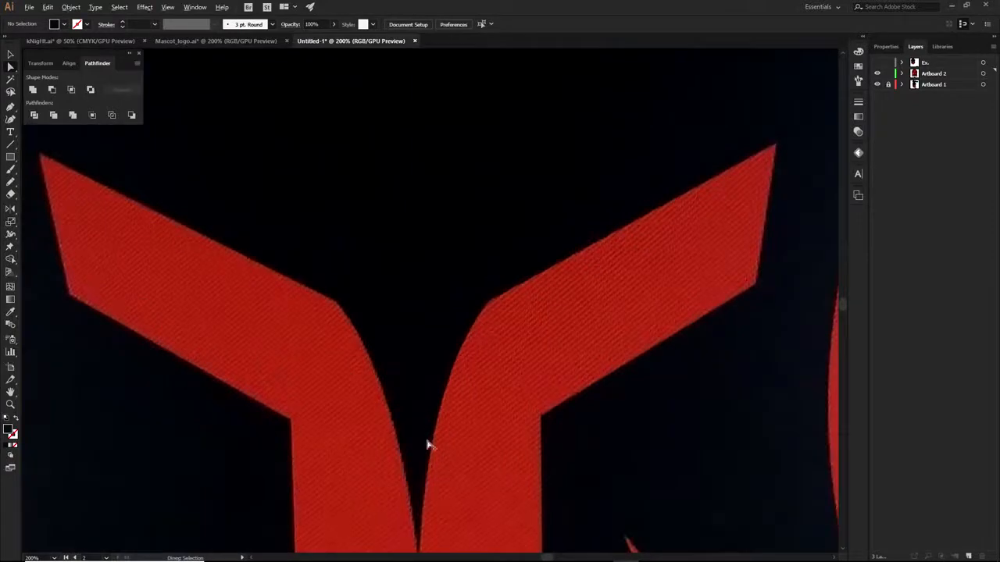
scroll(429, 446, "down", 4)
scroll(422, 456, "down", 4)
left_click_drag(563, 388, 349, 324)
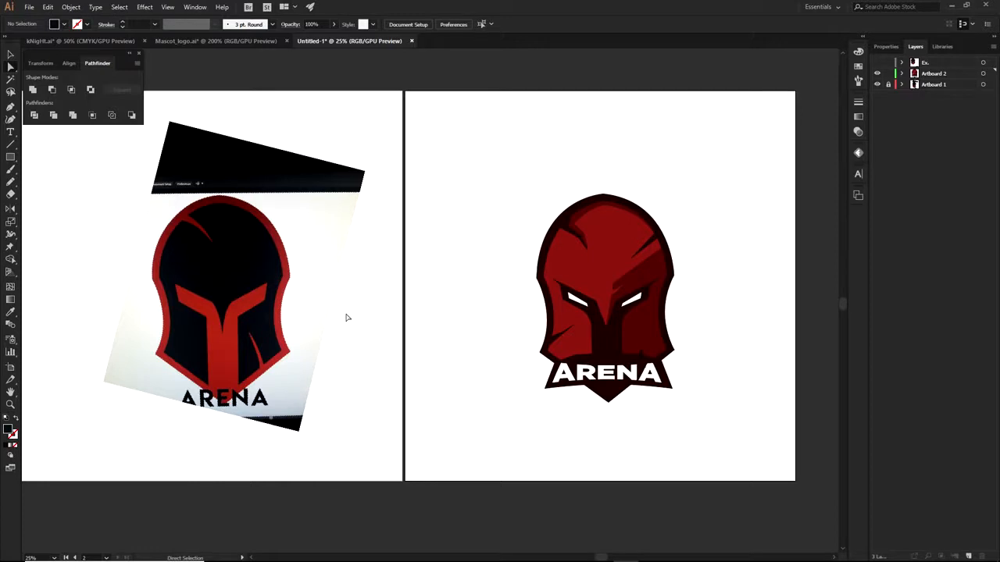
scroll(570, 321, "up", 2)
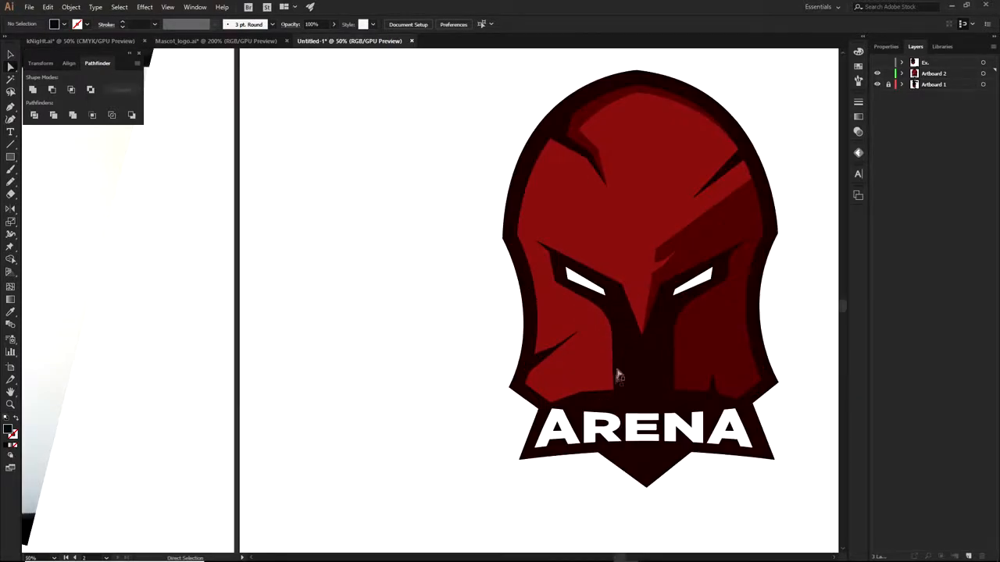
scroll(602, 364, "down", 2)
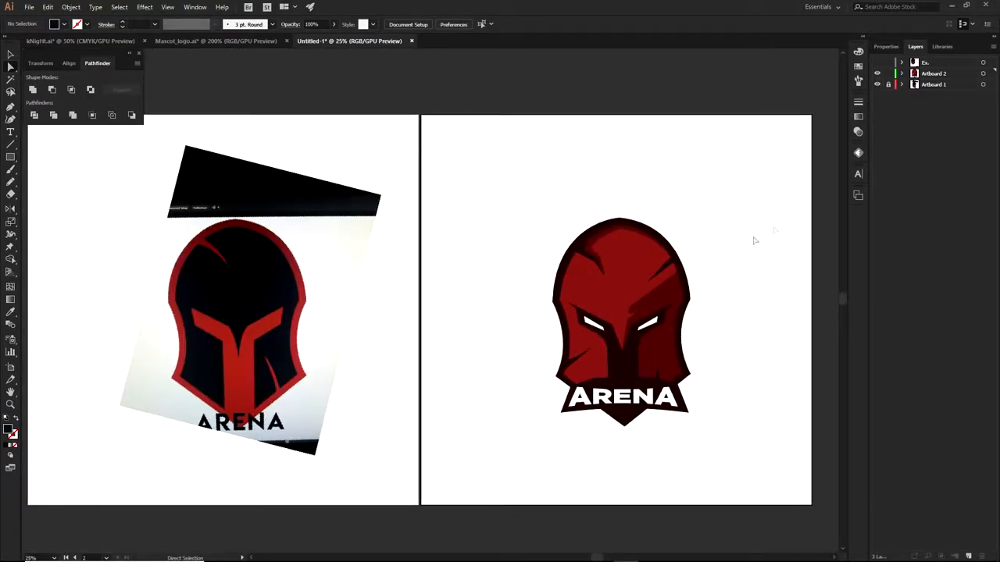
left_click(877, 62)
left_click(876, 73)
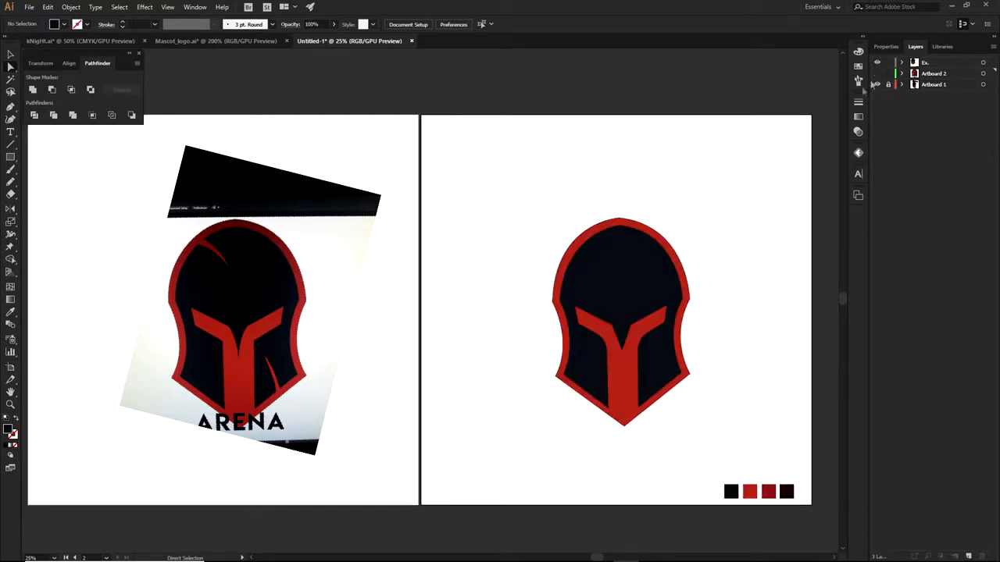
Fill the helmet's outer shape with the black swatch colour
left_click(606, 275)
left_click(736, 343)
left_click_drag(737, 344, 713, 334)
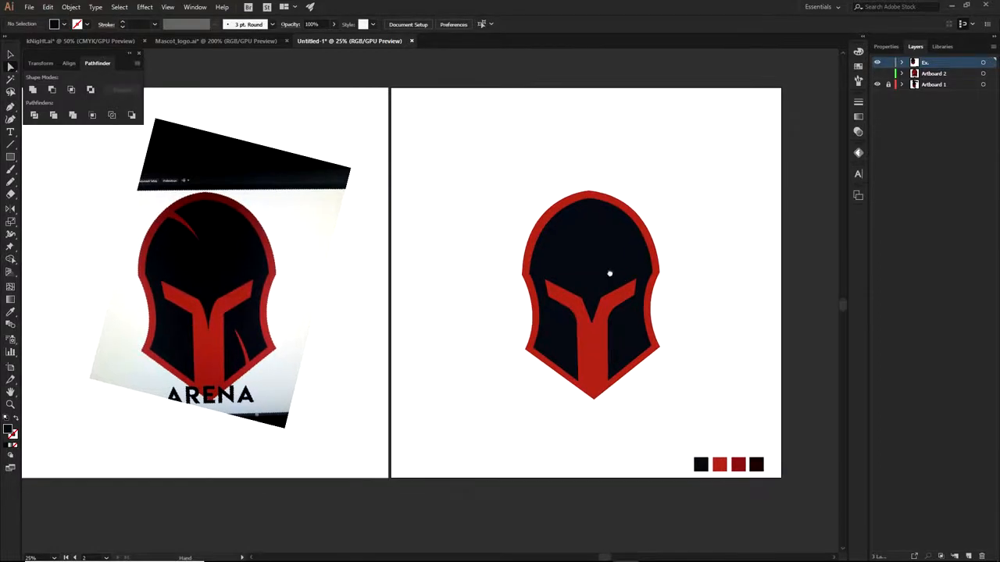
left_click_drag(610, 271, 609, 295)
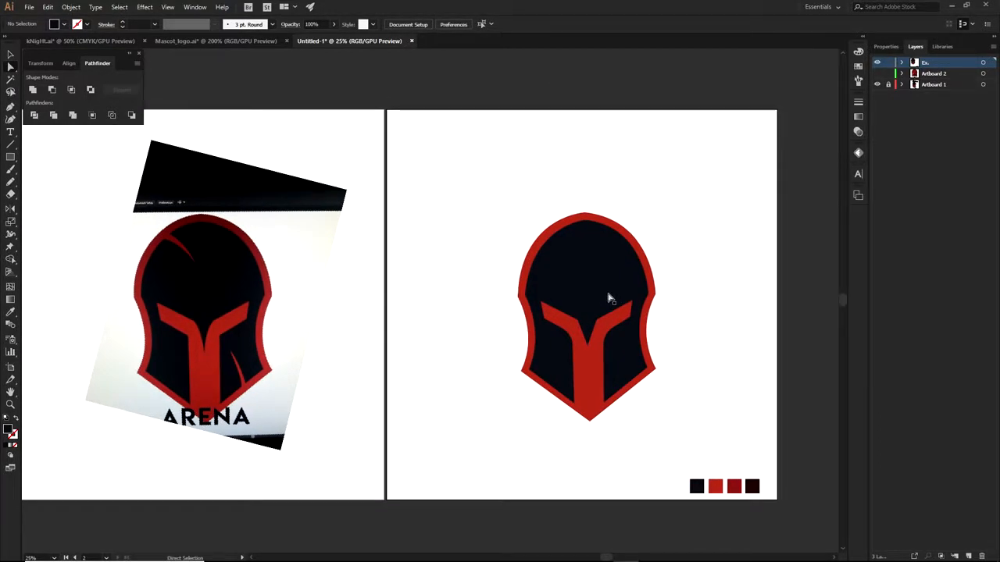
scroll(624, 372, "up", 1)
left_click(584, 383)
key("i")
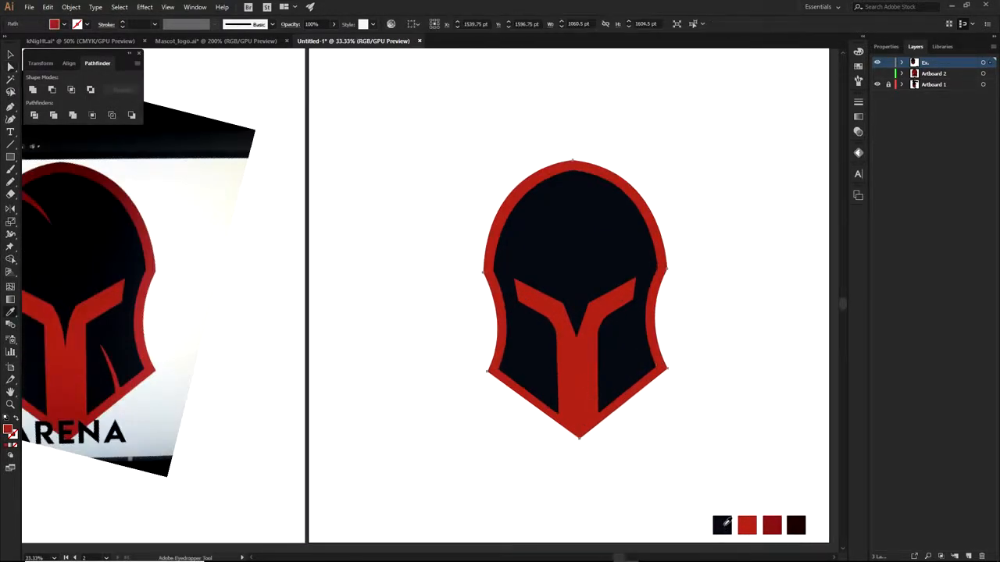
left_click(721, 525)
Fill the inner helmet face with the red swatch colour
key("a")
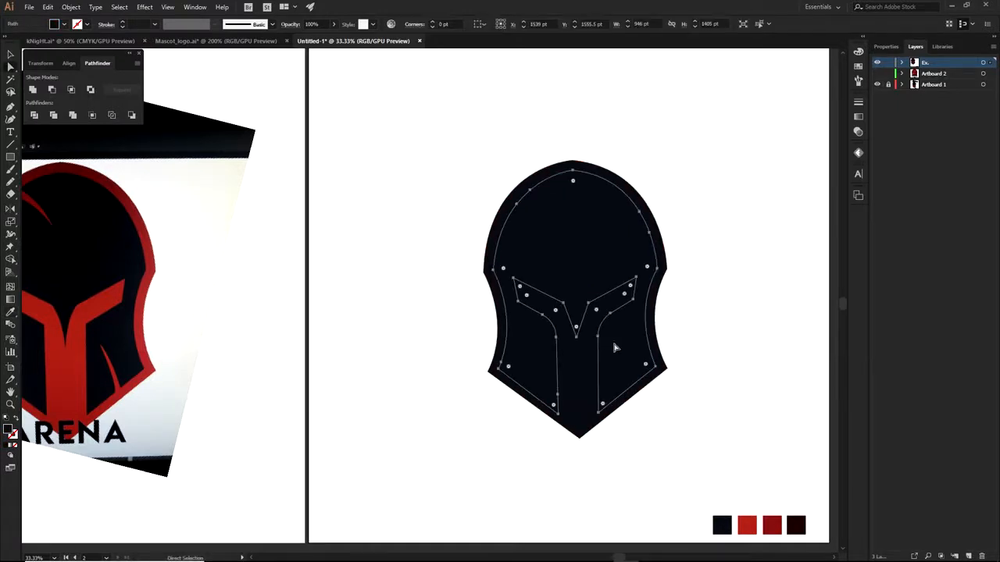
key("o")
key("i")
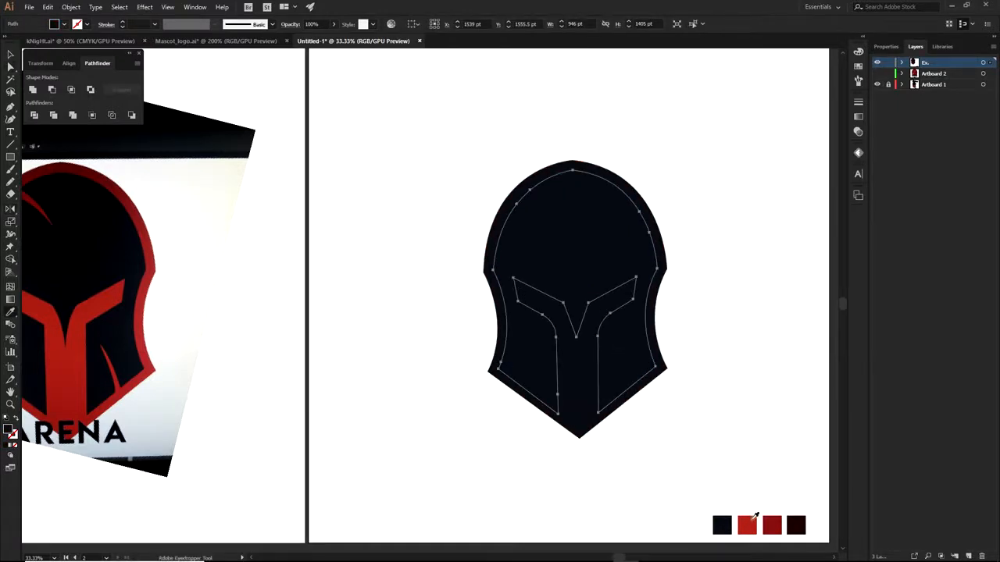
left_click(747, 524)
key("a")
left_click(703, 429)
scroll(703, 428, "down", 1)
left_click_drag(701, 435, 720, 377)
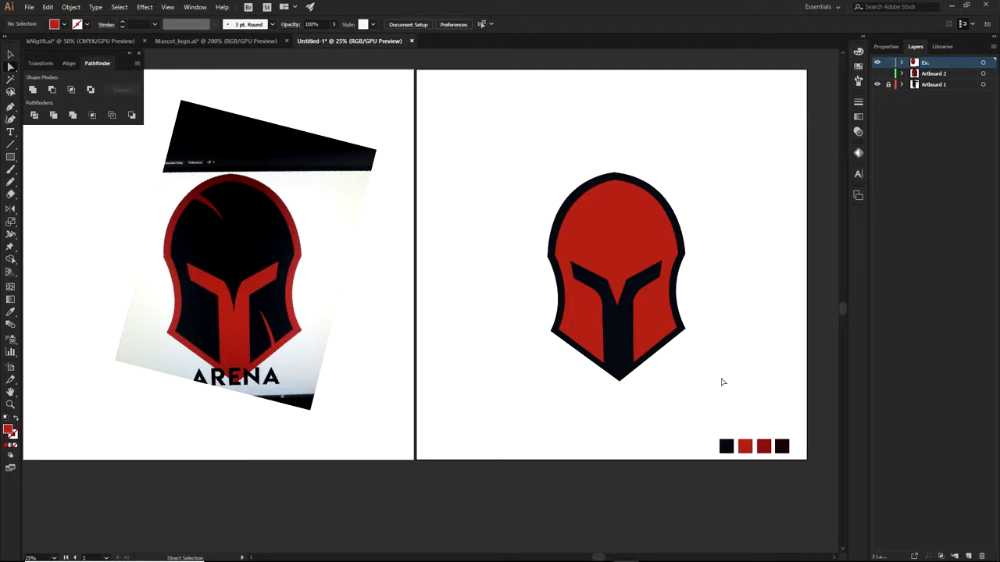
scroll(629, 353, "up", 3)
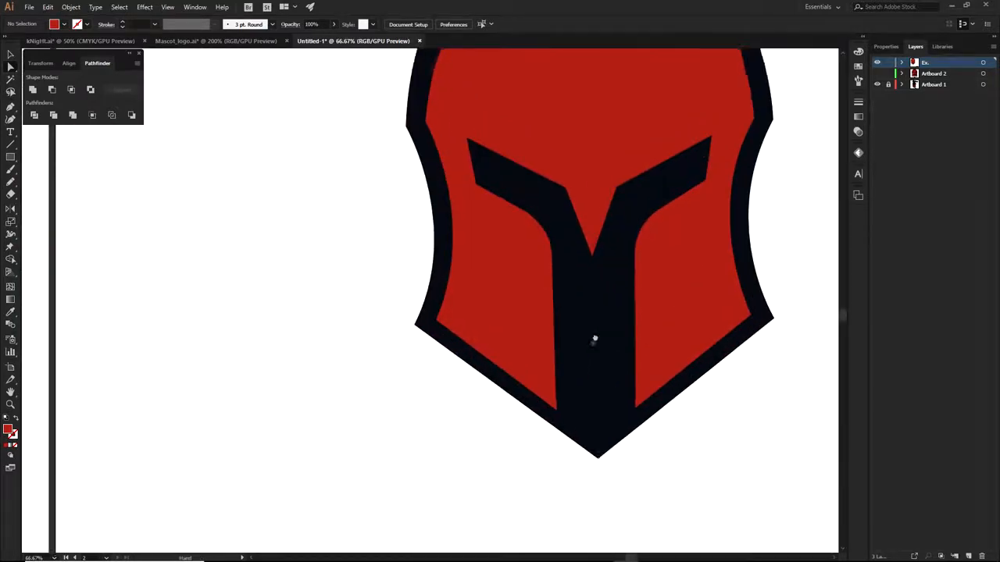
scroll(575, 384, "down", 1)
left_click_drag(576, 382, 555, 402)
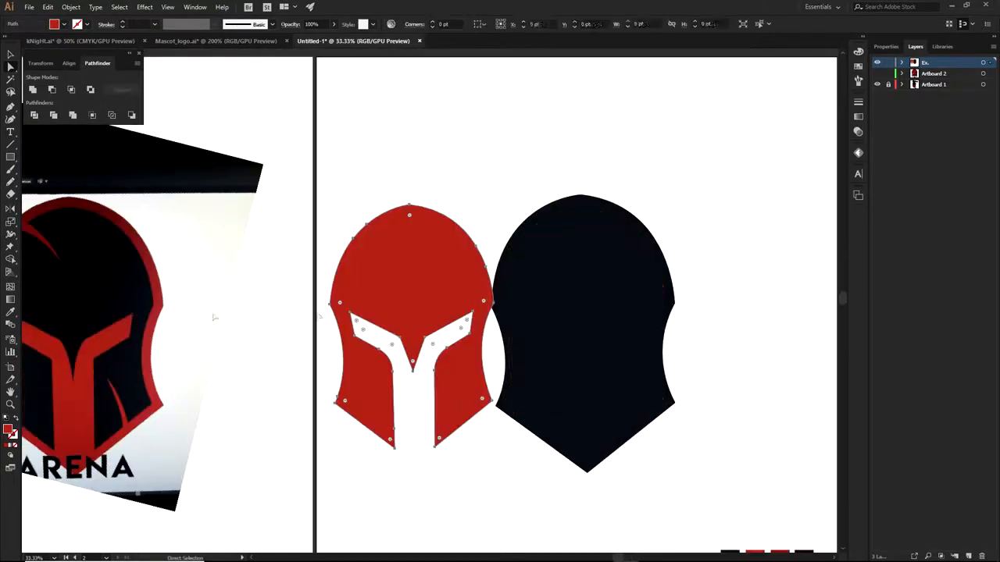
left_click(478, 211)
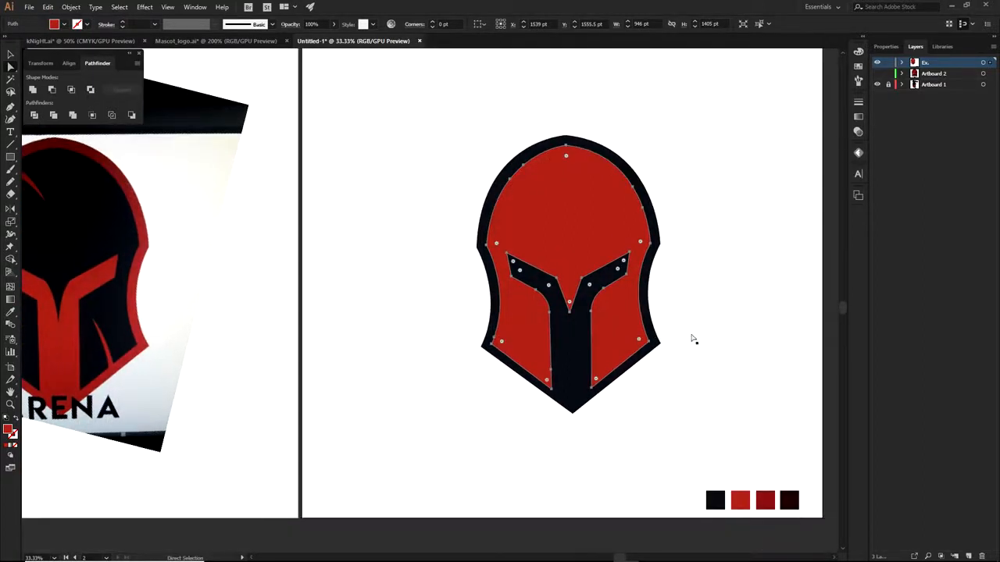
left_click(692, 340)
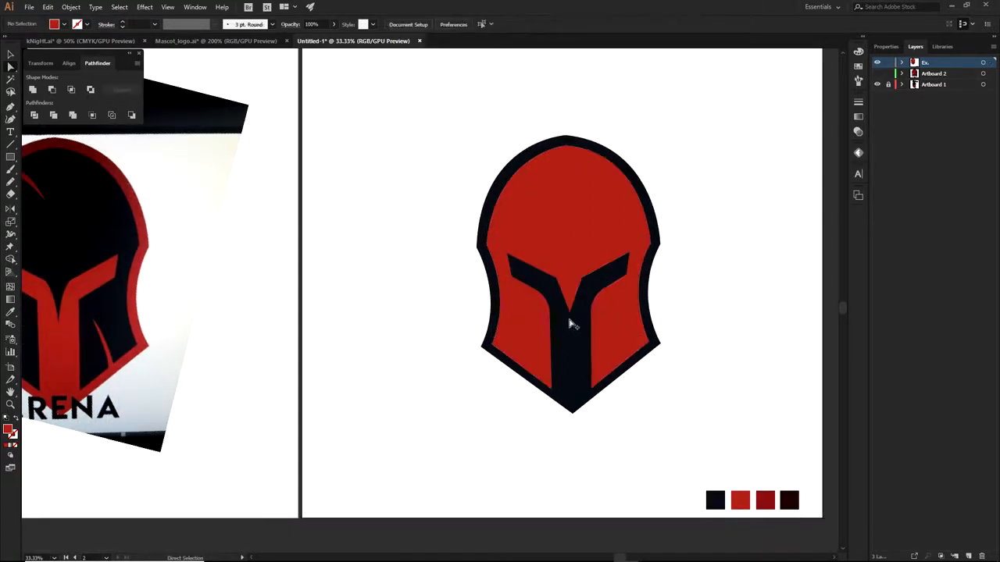
Select the black outer helmet shape and check its fill in the Color Picker
scroll(569, 322, "up", 3)
left_click_drag(607, 324, 567, 371)
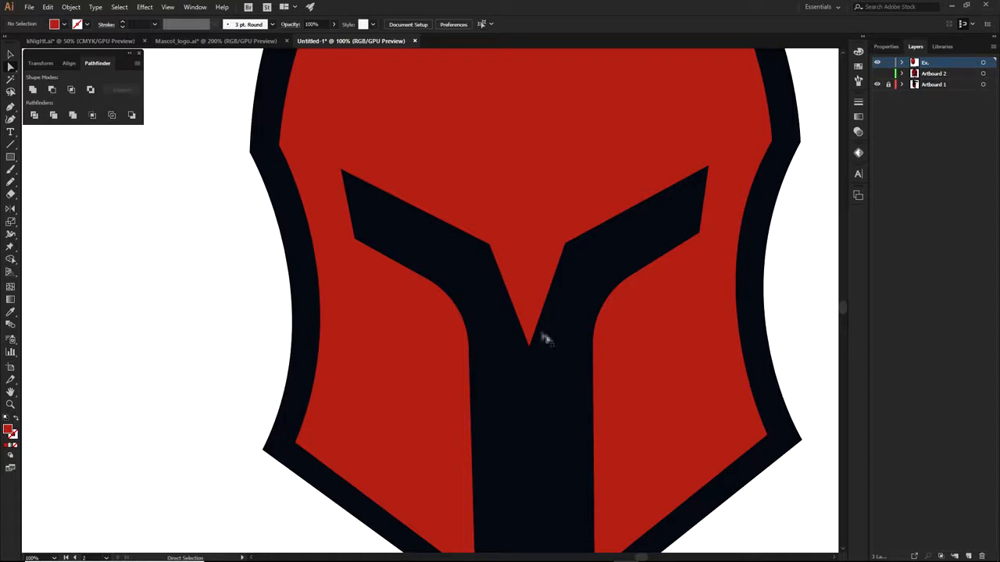
left_click(585, 327)
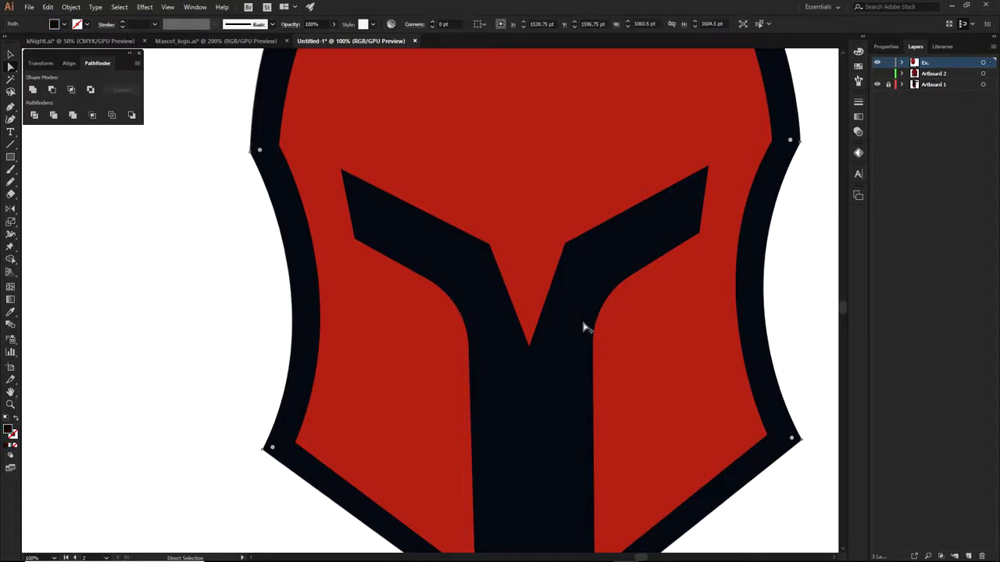
scroll(585, 326, "down", 1)
double_click(12, 433)
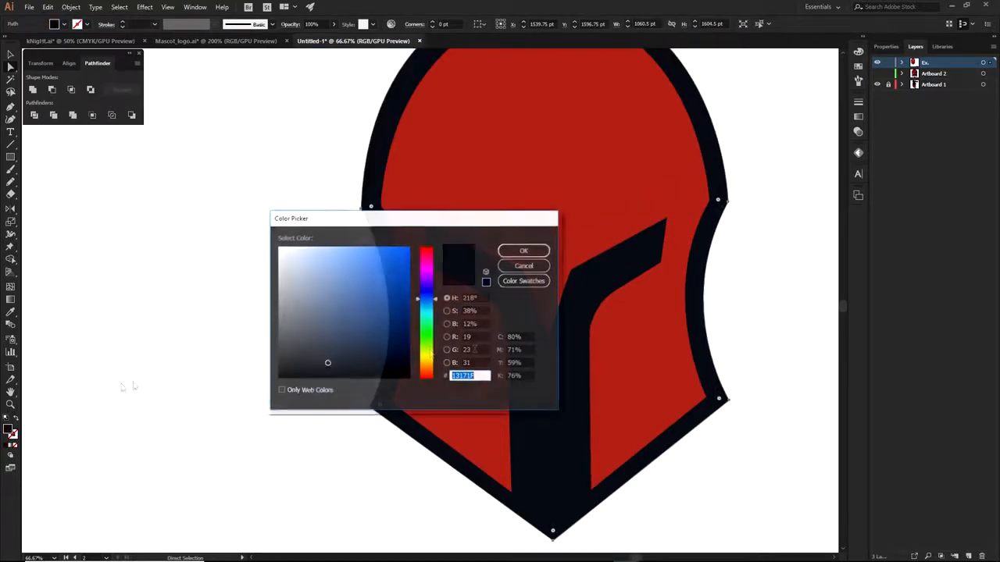
left_click(537, 251)
left_click(792, 290)
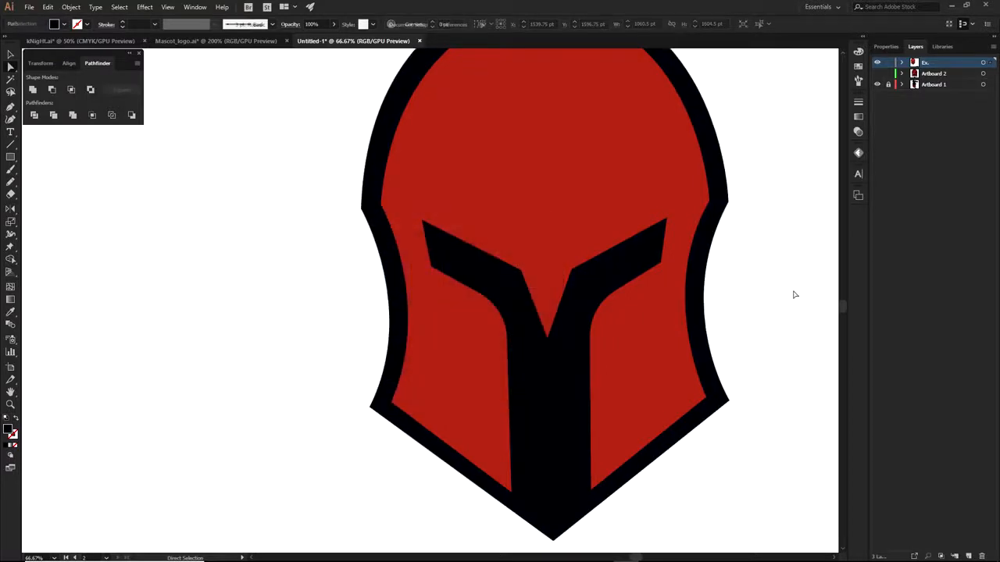
Apply the darkest maroon swatch to the helmet's outer shape
left_click(566, 356)
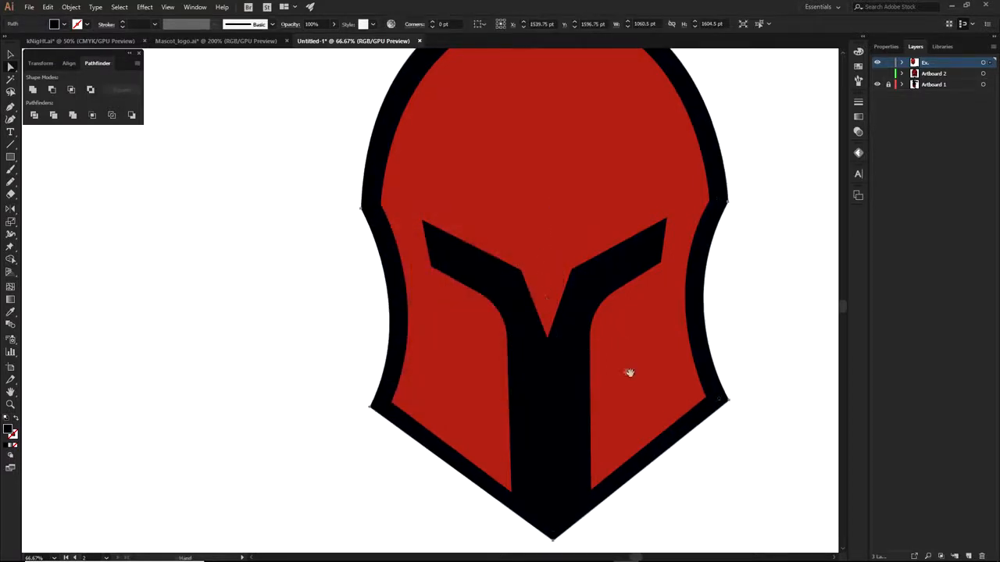
left_click_drag(625, 368, 485, 264)
scroll(558, 323, "down", 1)
key("i")
left_click(735, 527)
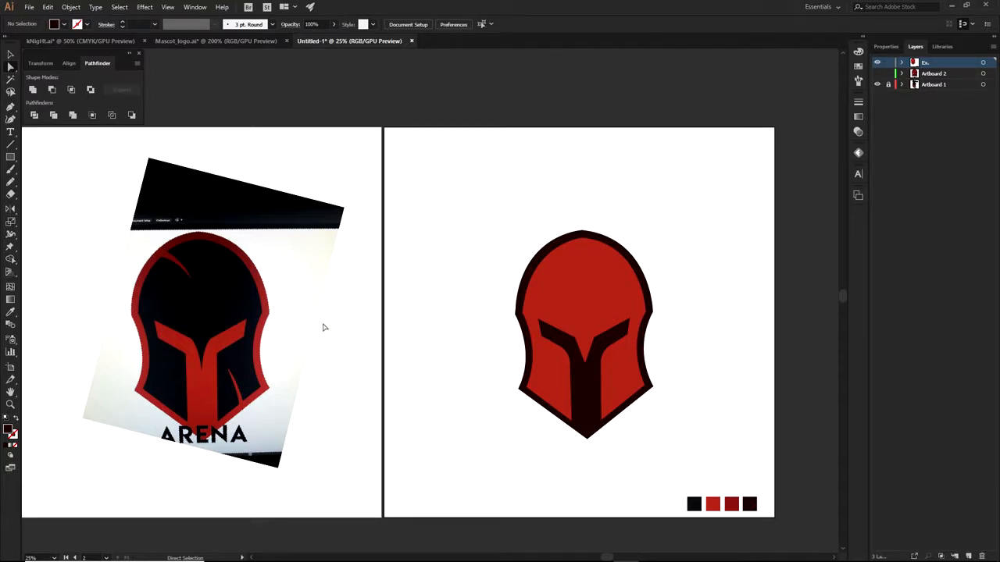
Sample the darker red swatch onto the helmet face
scroll(602, 349, "up", 1)
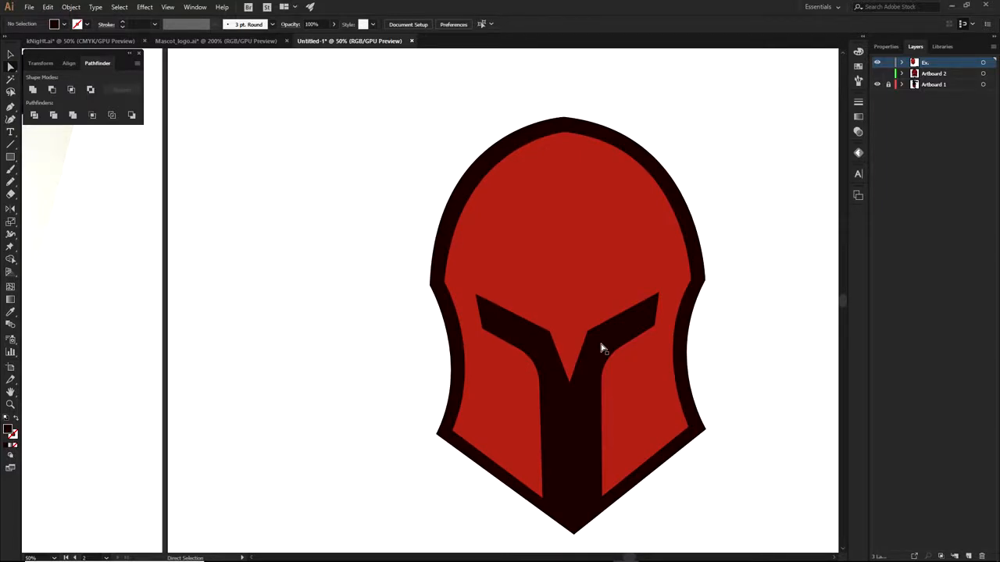
scroll(600, 344, "down", 1)
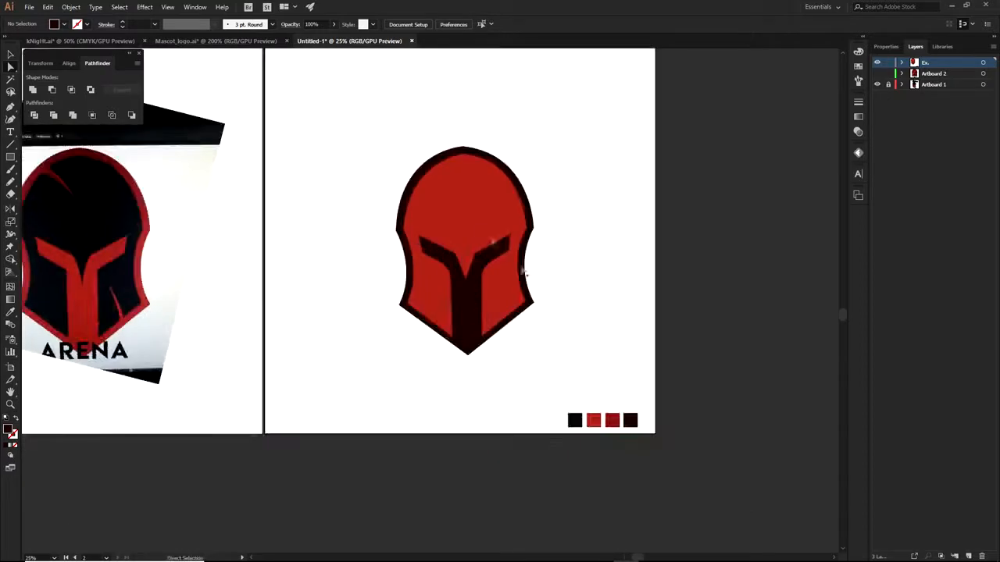
left_click(473, 224)
key("i")
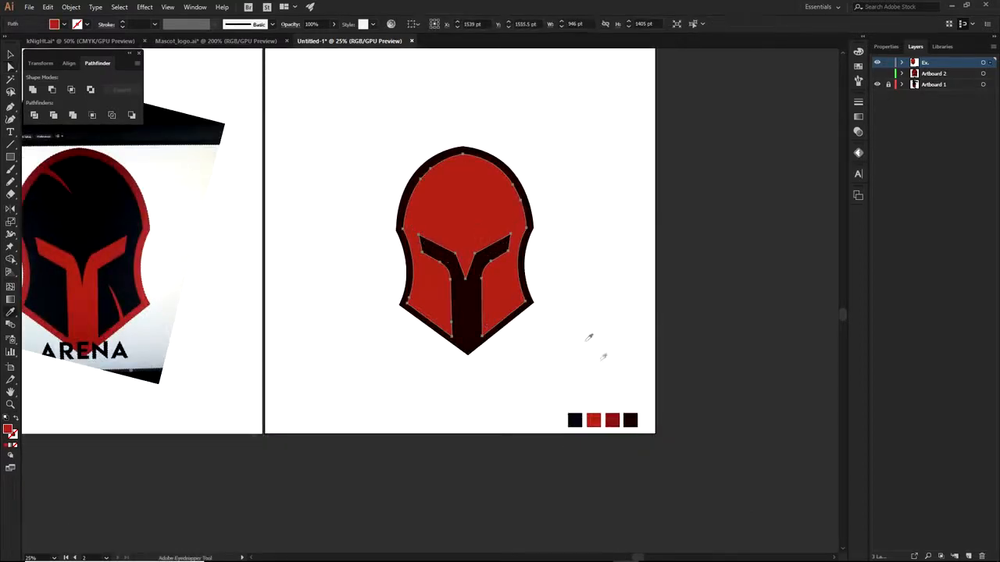
left_click(615, 420)
key("ctrl+shift+a")
left_click_drag(543, 270, 612, 333)
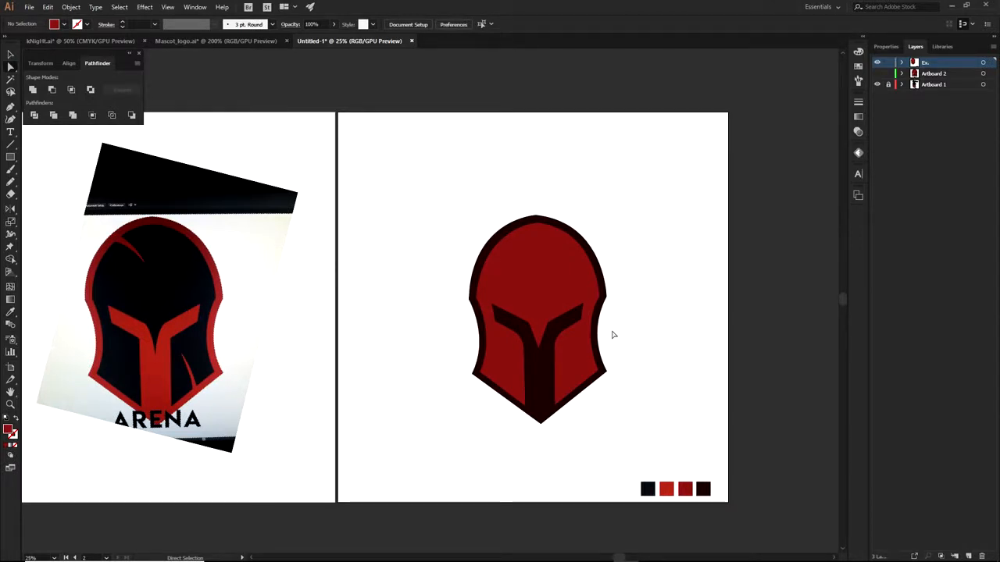
Undo that change and inspect the face's current fill in the Color Picker
key("ctrl+z")
key("ctrl+z")
left_click(375, 320)
key("ctrl+z")
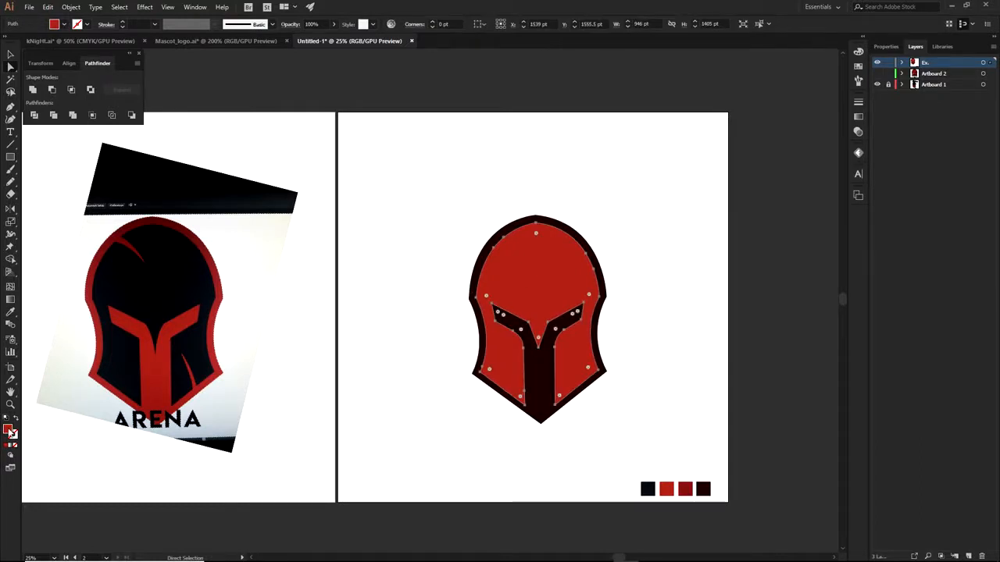
double_click(9, 428)
left_click(536, 266)
Apply the dark red swatch 871B1B to the helmet face and verify its value
key("i")
left_click(686, 489)
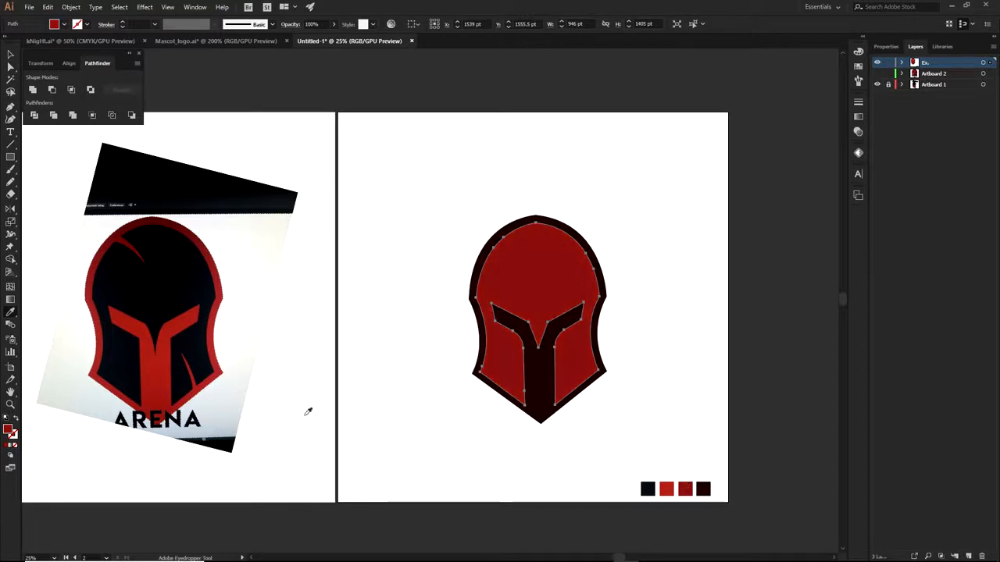
double_click(10, 431)
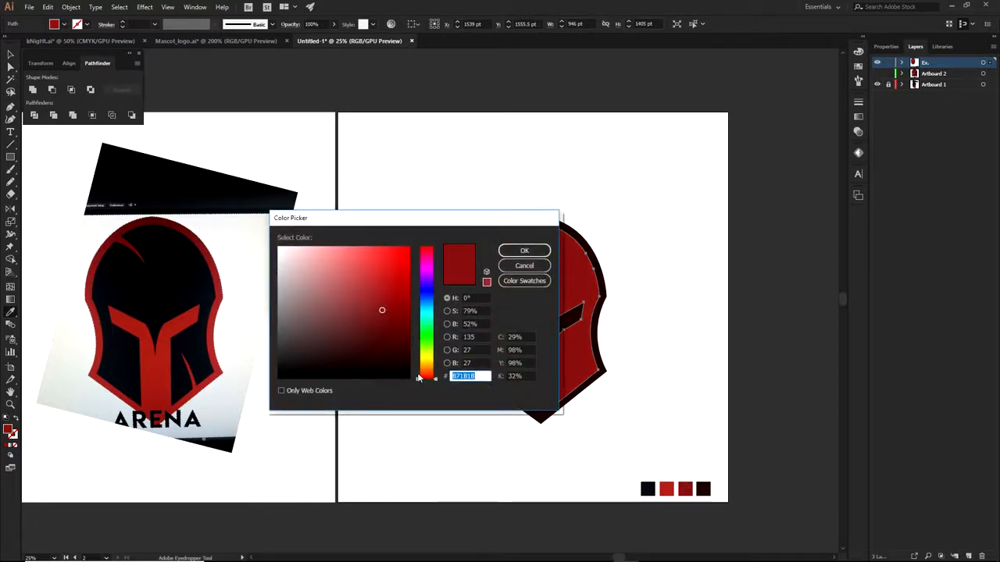
left_click(526, 267)
key("a")
left_click(601, 227)
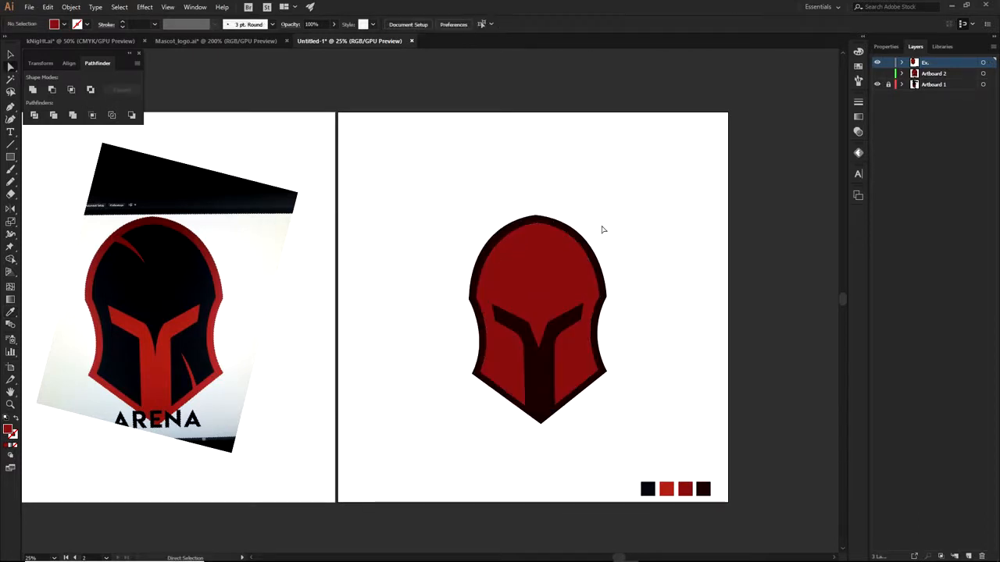
scroll(604, 230, "up", 1)
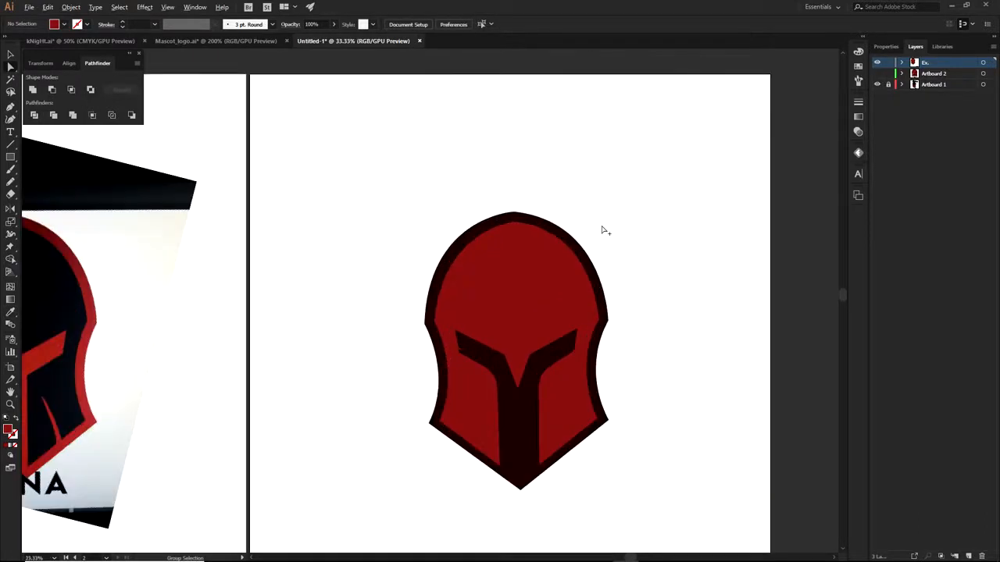
left_click_drag(627, 318, 680, 292)
left_click_drag(583, 274, 424, 273)
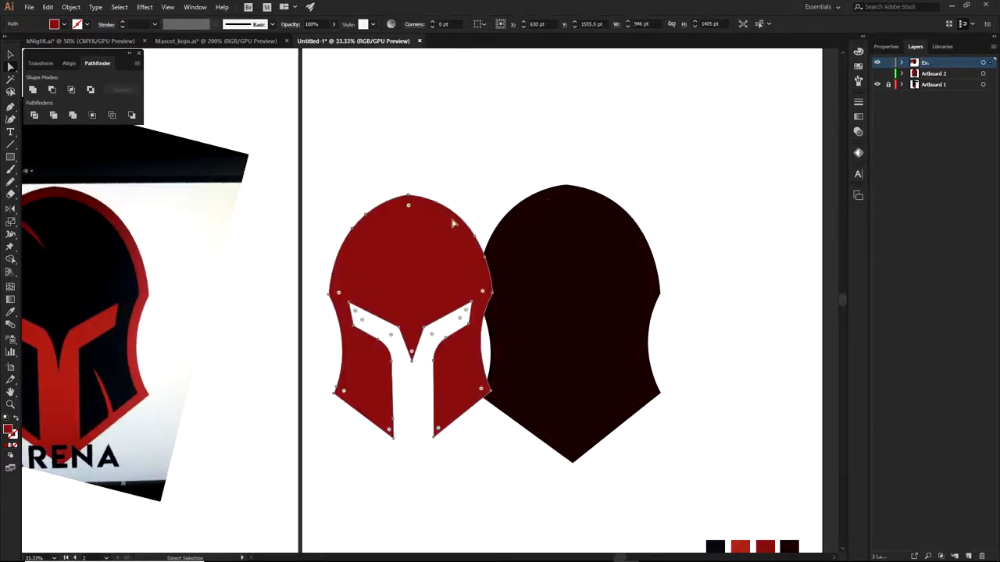
left_click(469, 184)
left_click_drag(439, 241, 573, 278)
key("ctrl+shift+a")
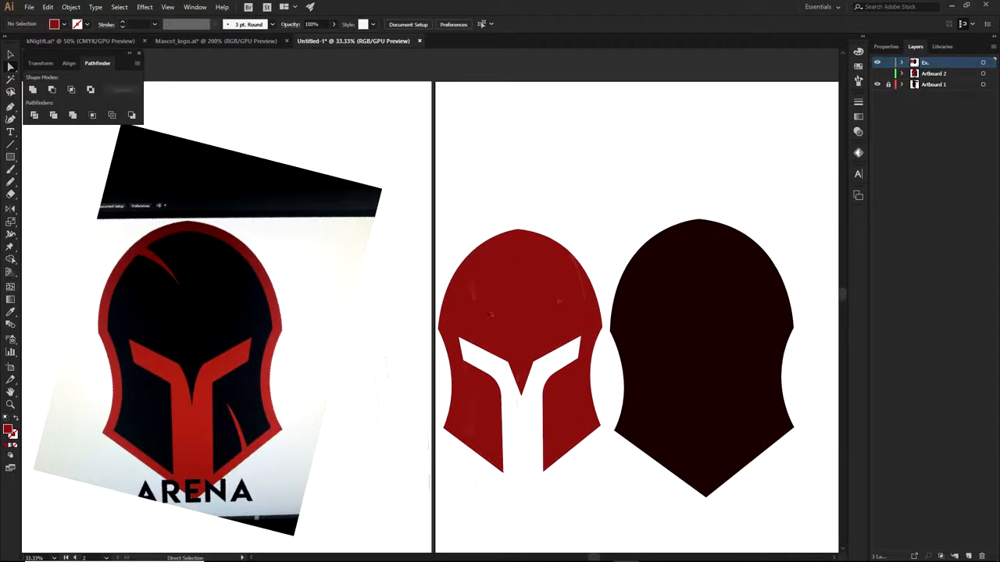
left_click_drag(507, 301, 523, 131)
left_click(671, 185)
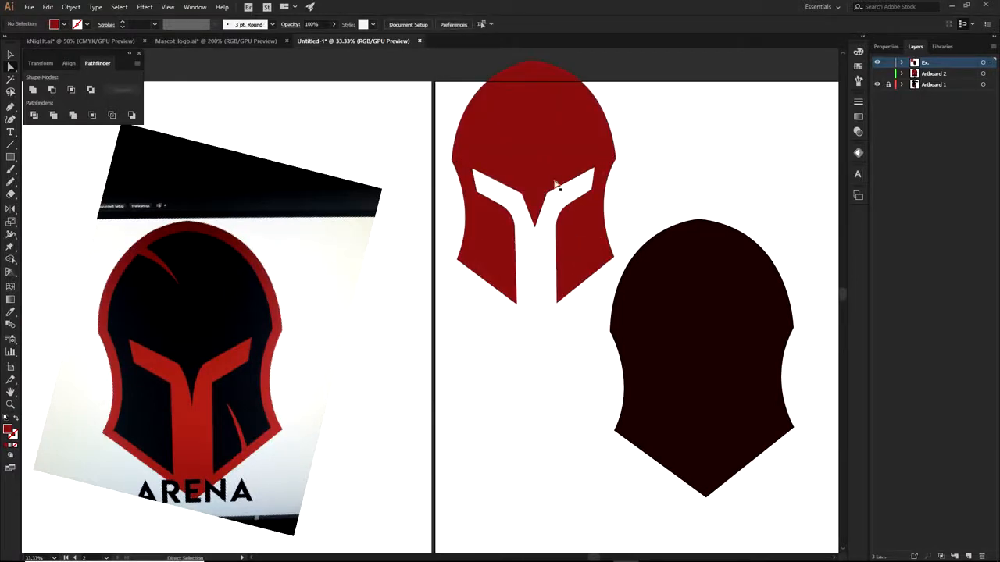
key("ctrl+z")
key("ctrl+z")
key("ctrl+z")
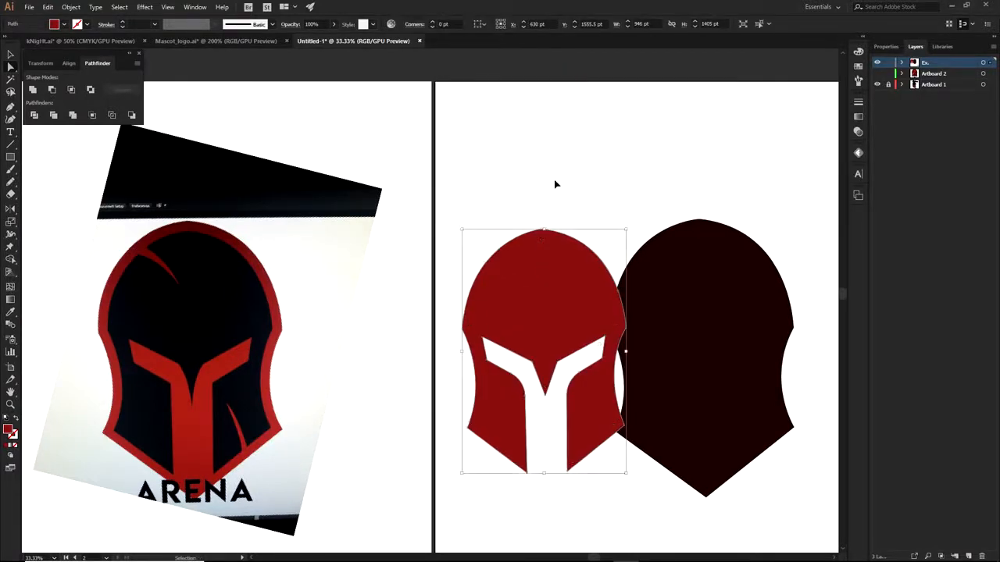
left_click_drag(779, 276, 660, 217)
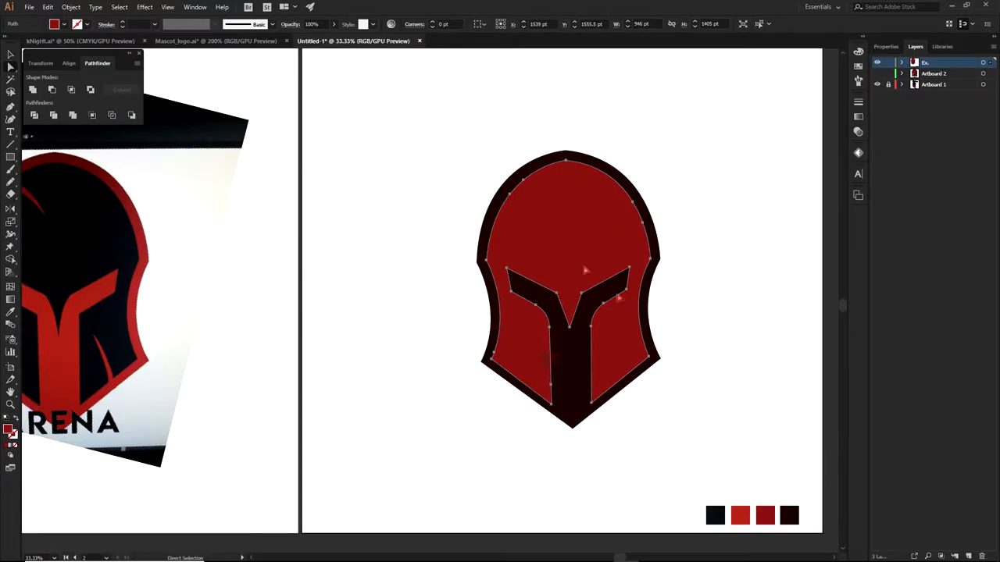
left_click(585, 270)
Delete the red inner helmet shape, leaving the maroon outline and Y-shaped visor
left_click(599, 230, "alt")
key("a")
left_click(727, 222)
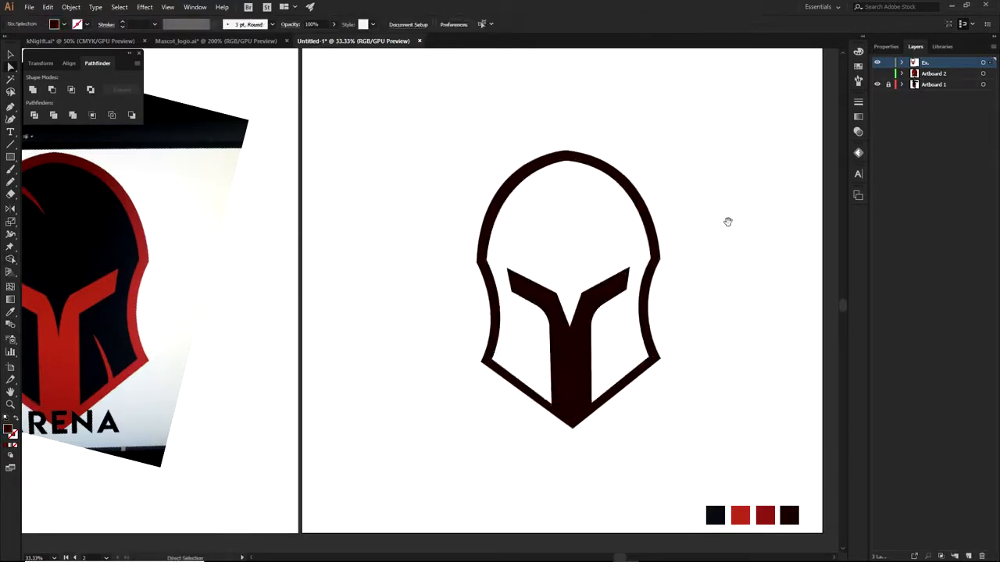
left_click_drag(728, 222, 731, 263)
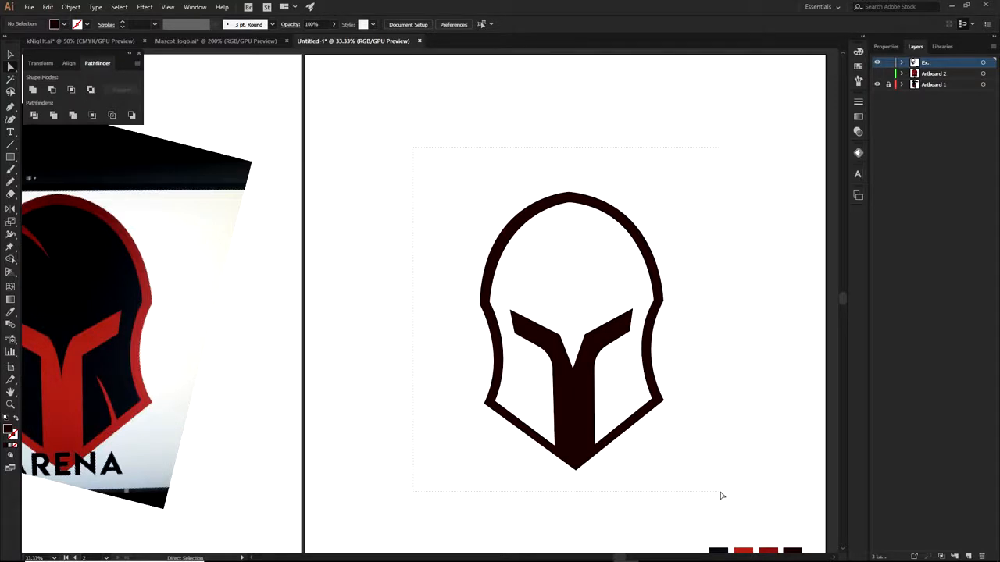
key("ctrl+a")
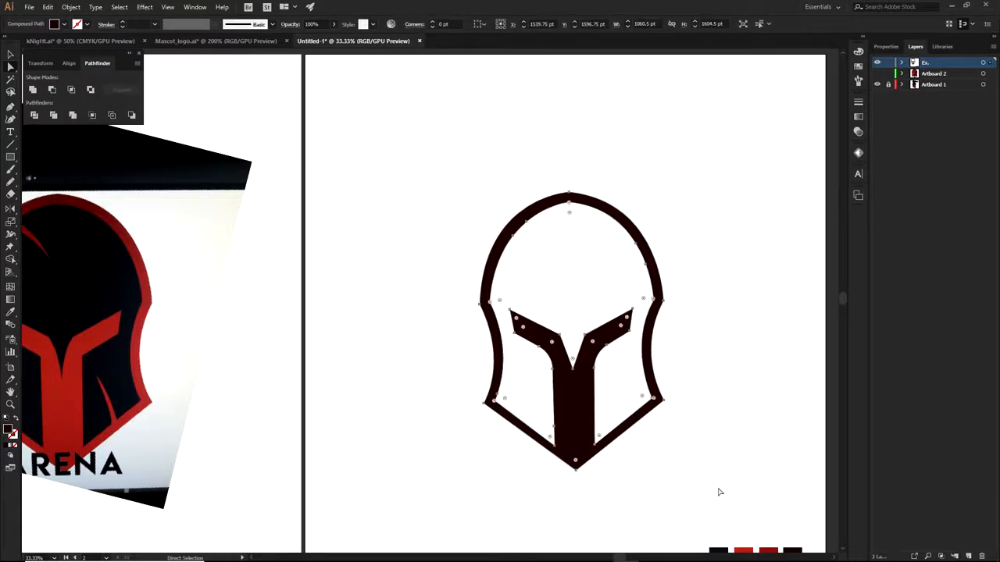
left_click(684, 477)
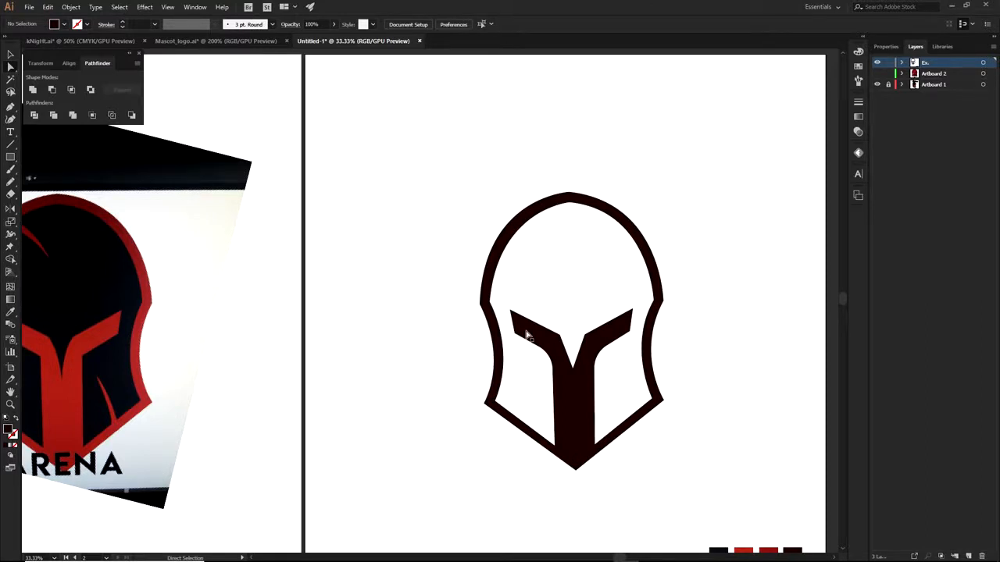
key("p")
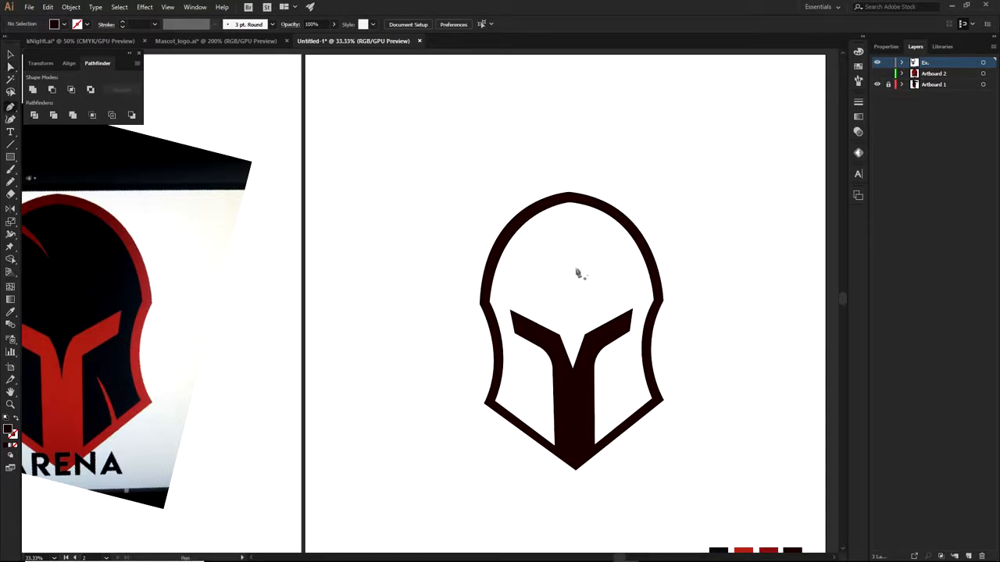
Draw a closed triangular crack shape on the upper-left helmet rim
scroll(569, 248, "up", 2)
left_click_drag(468, 217, 485, 226)
left_click(502, 280)
left_click(482, 181)
left_click(455, 211)
left_click(560, 295, "ctrl")
Draw a spike rising inward from the lower helmet rim
left_click_drag(616, 335, 508, 131)
scroll(599, 392, "up", 1)
left_click(562, 435)
left_click(559, 400)
left_click(557, 359)
left_click(550, 344)
left_click(571, 367)
left_click(617, 403)
left_click(622, 439, "ctrl")
left_click_drag(542, 451, 750, 460)
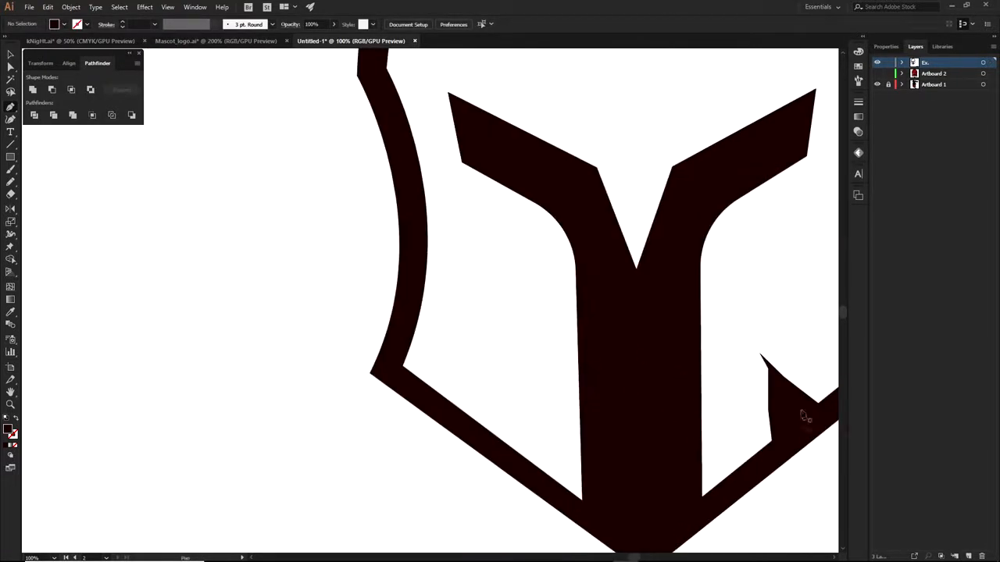
left_click(770, 371, "ctrl")
left_click(298, 375, "ctrl")
Draw a spike jutting inward from the lower-left helmet rim
scroll(398, 346, "up", 1)
left_click(394, 369)
left_click(462, 337)
left_click(536, 321)
left_click(406, 397)
key("ctrl+z")
left_click(413, 398)
scroll(412, 398, "down", 3)
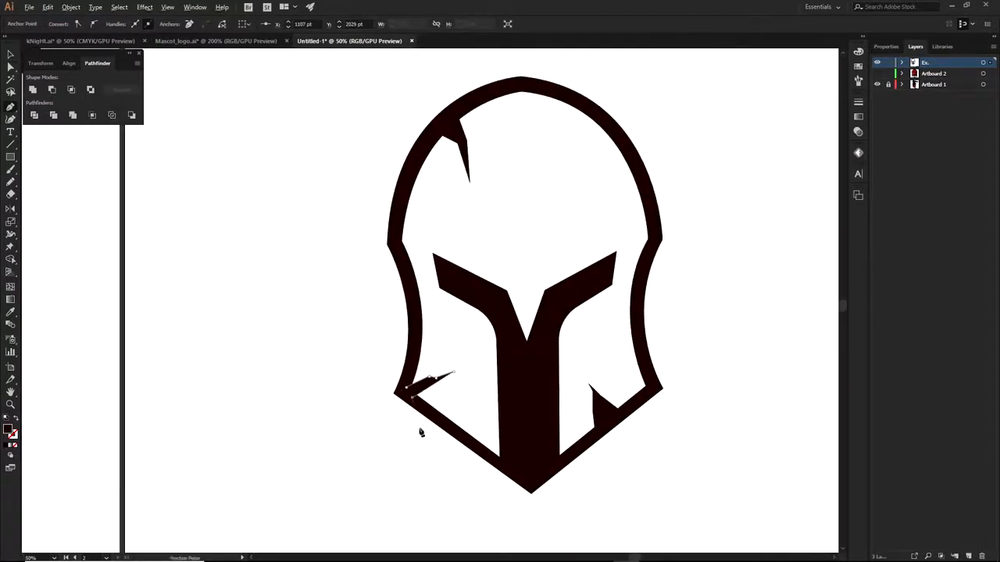
key("a")
left_click(482, 331)
left_click_drag(625, 271, 637, 342)
Draw a triangular spike on the upper-right helmet rim
key("p")
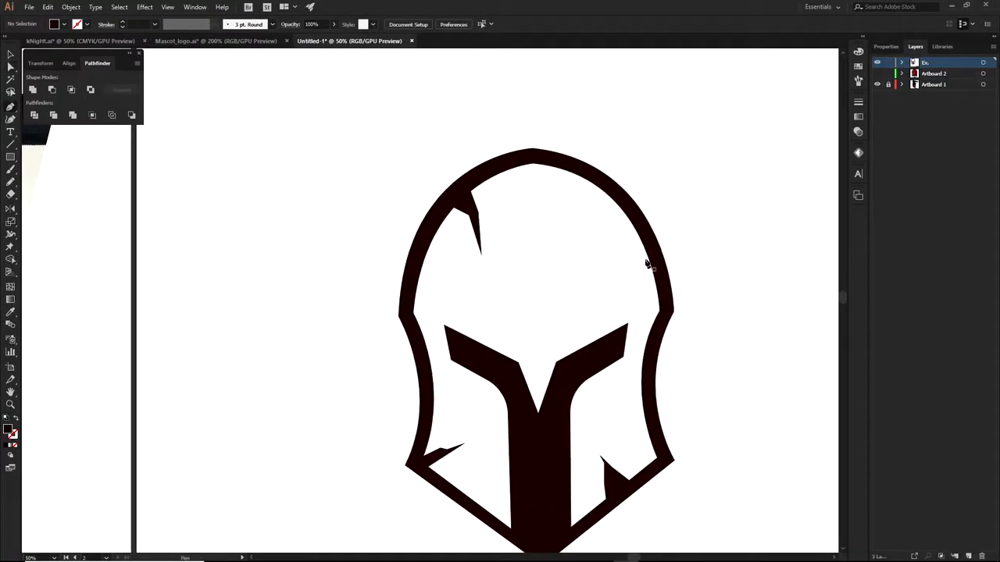
scroll(648, 276, "up", 3)
left_click_drag(630, 208, 562, 279)
left_click(641, 214)
left_click(631, 208)
key("a")
left_click(690, 202)
Widen the upper-right spike by pulling its upper point up and nudging its tip
scroll(691, 202, "down", 3)
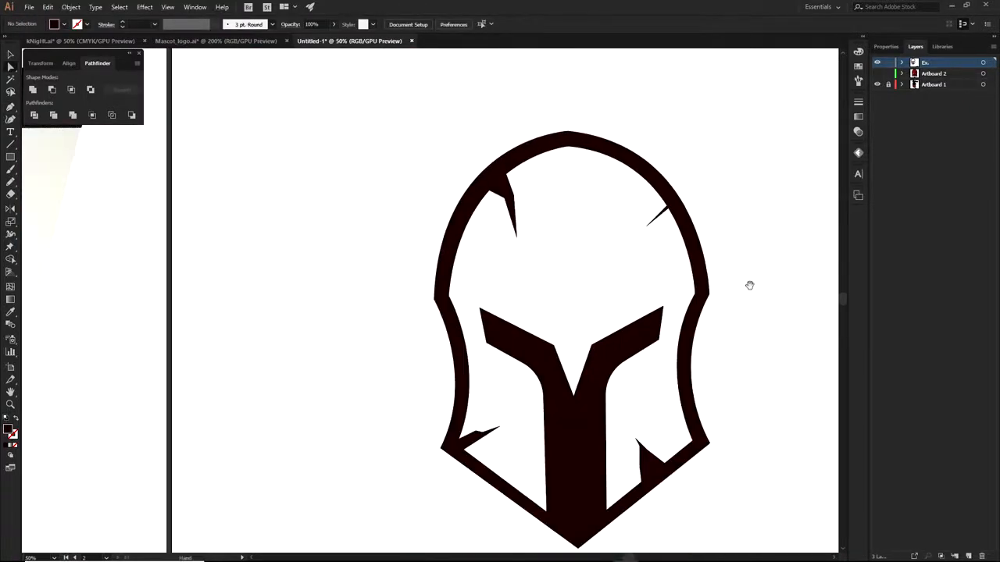
scroll(668, 207, "up", 3)
left_click(668, 205)
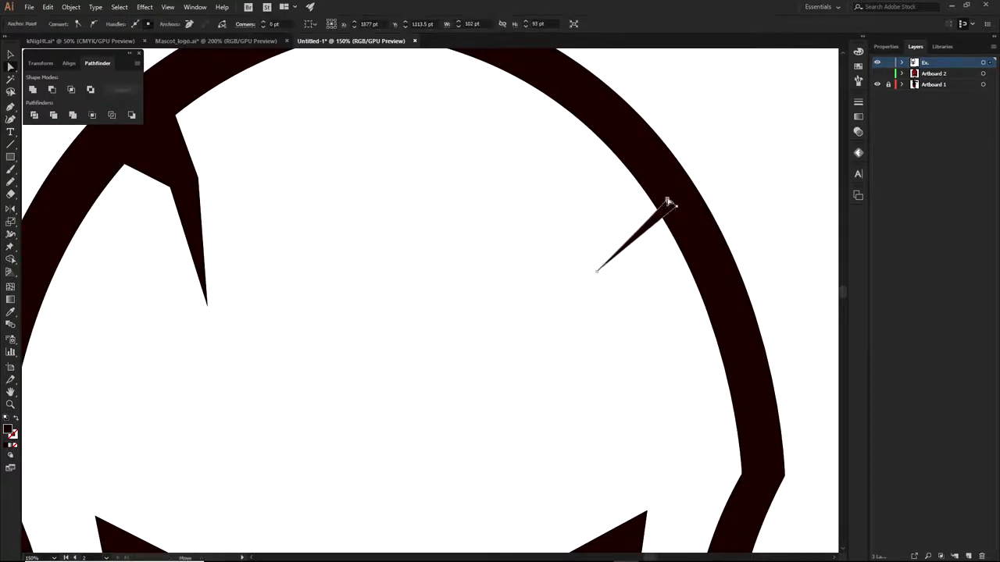
left_click_drag(668, 206, 657, 166)
left_click_drag(598, 270, 584, 279)
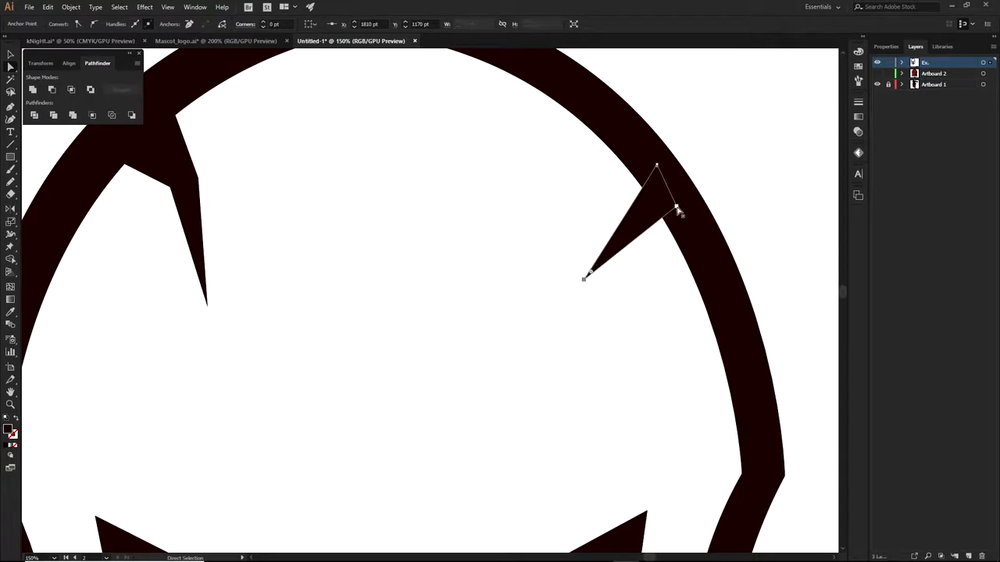
left_click(739, 177)
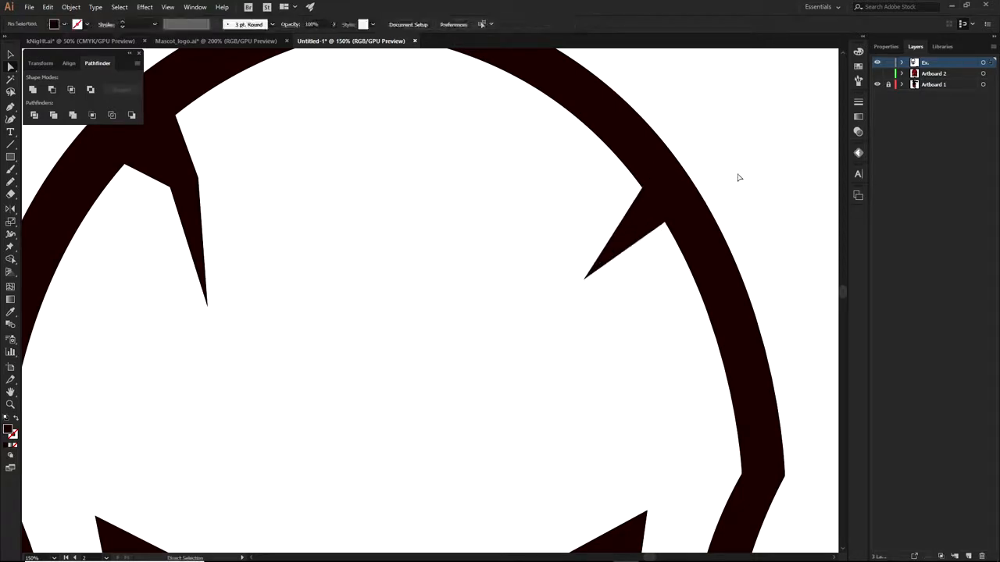
scroll(739, 177, "down", 5)
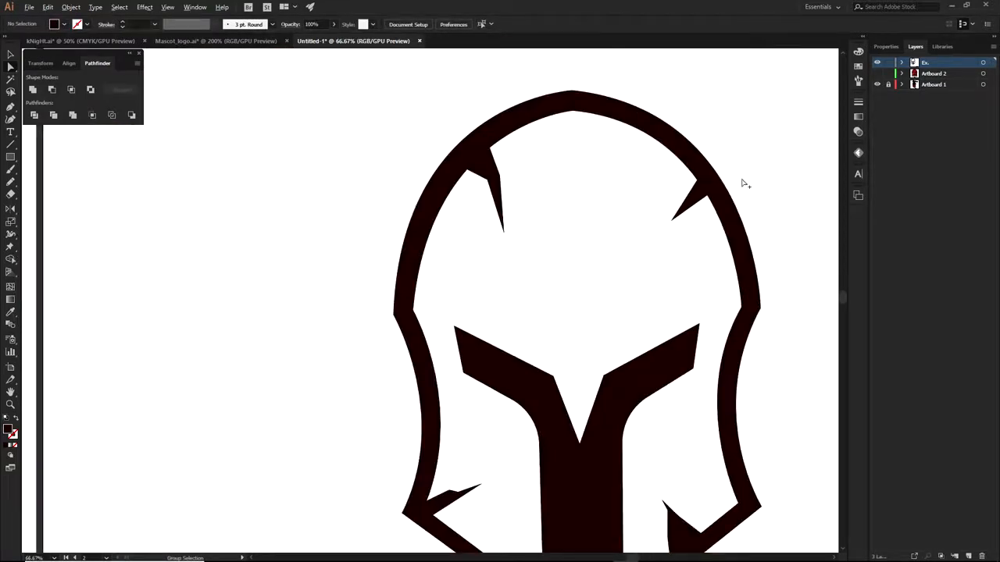
Shrink the top-right spike to about half size
left_click_drag(744, 204, 667, 228)
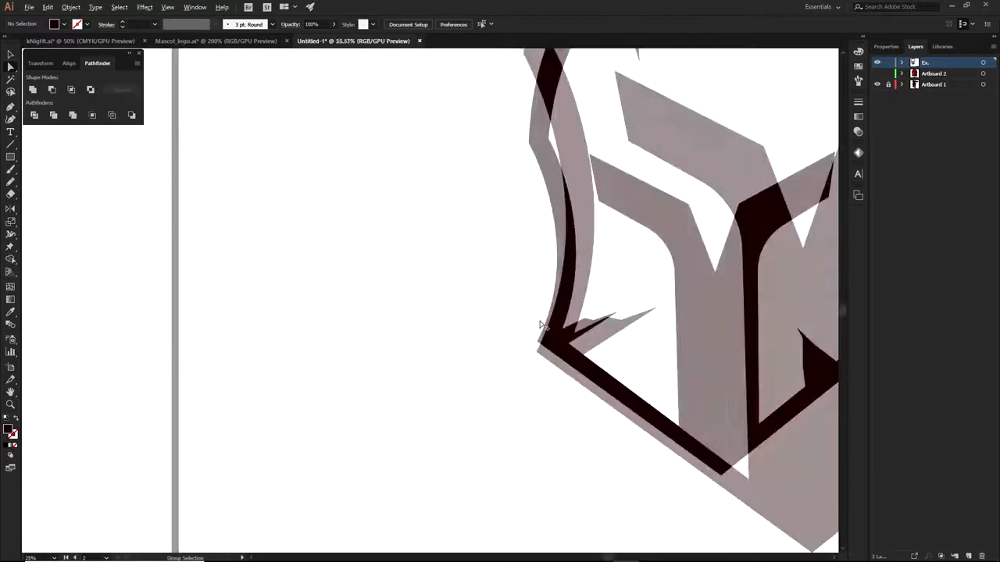
scroll(550, 344, "up", 4)
left_click(574, 362)
left_click(581, 401)
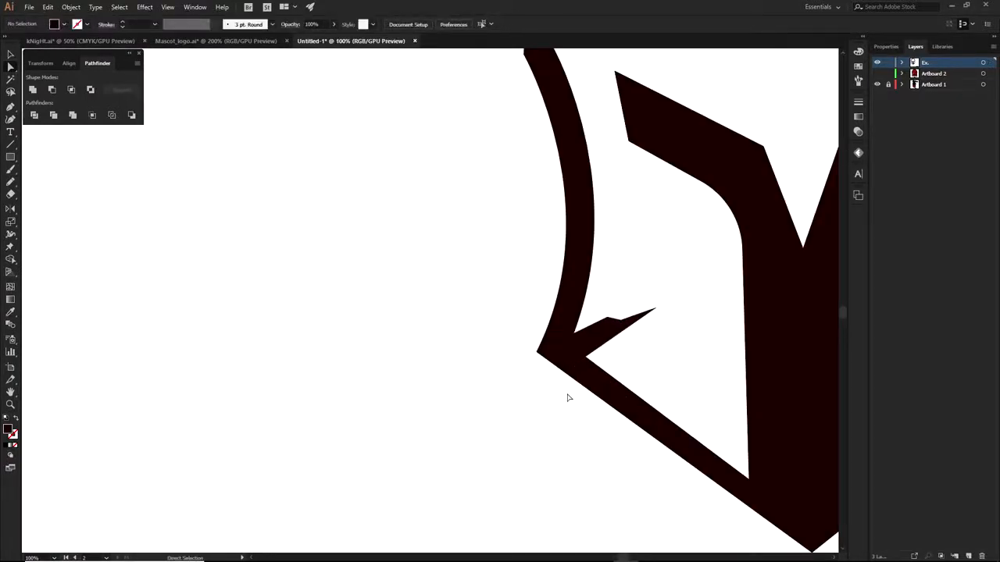
scroll(570, 398, "down", 2)
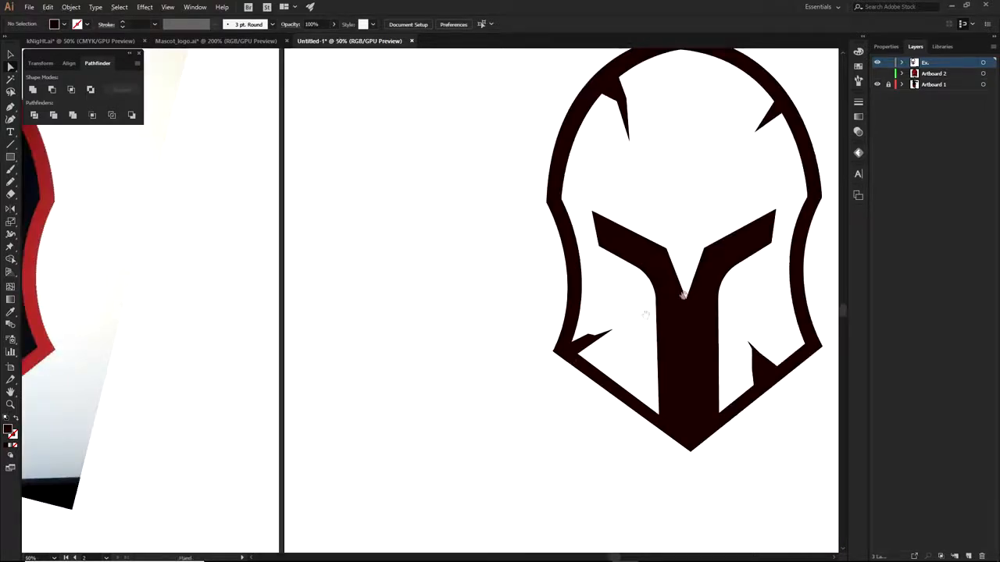
left_click(707, 129)
left_click_drag(719, 111, 698, 127)
Try thinning the spike by dragging its top point down, then undo it
scroll(723, 109, "up", 6)
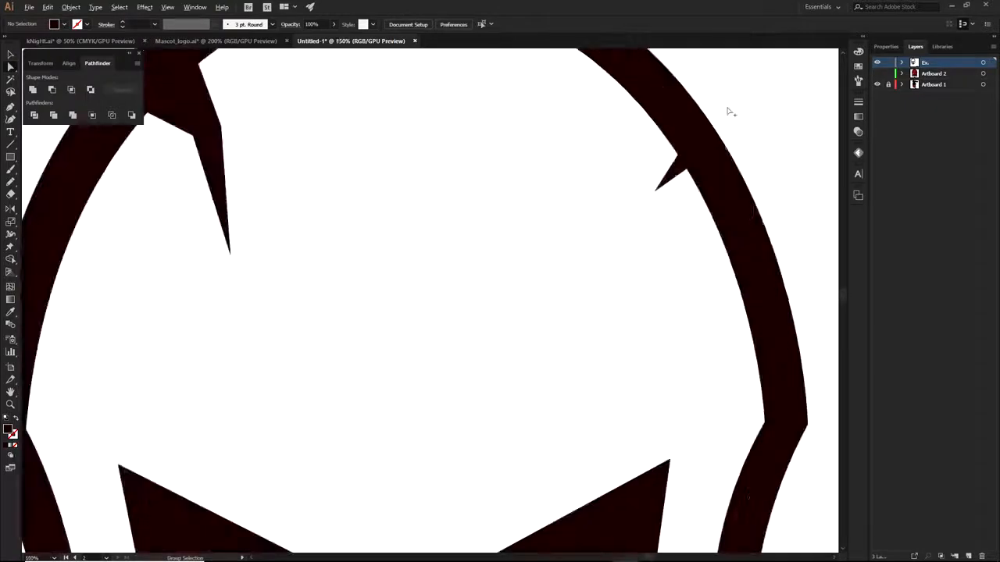
left_click(668, 211)
left_click(661, 174)
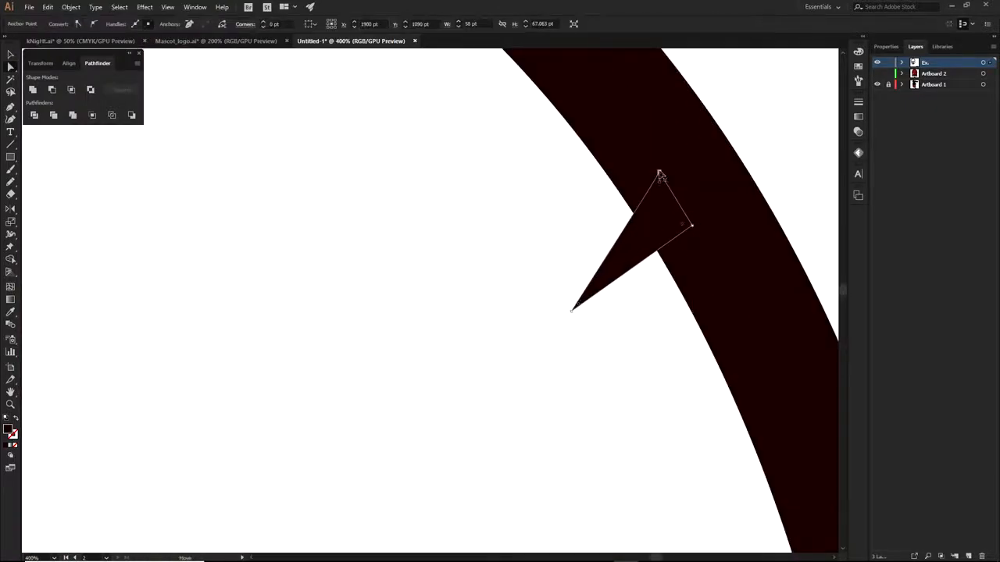
left_click_drag(661, 174, 681, 210)
scroll(781, 156, "down", 8)
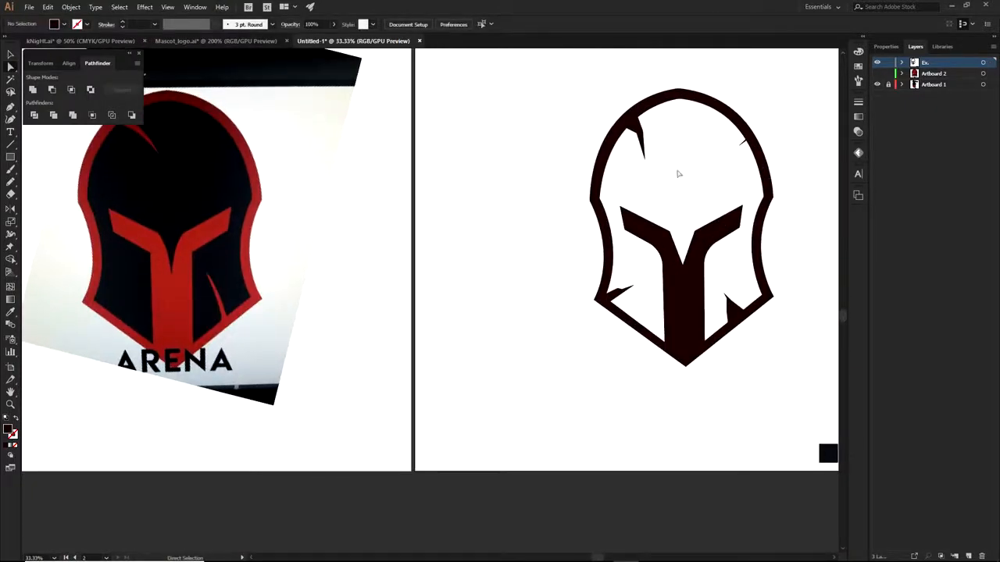
key("ctrl+z")
Draw a triangle extending the visor's left end into a sharp outward point
scroll(661, 250, "up", 4)
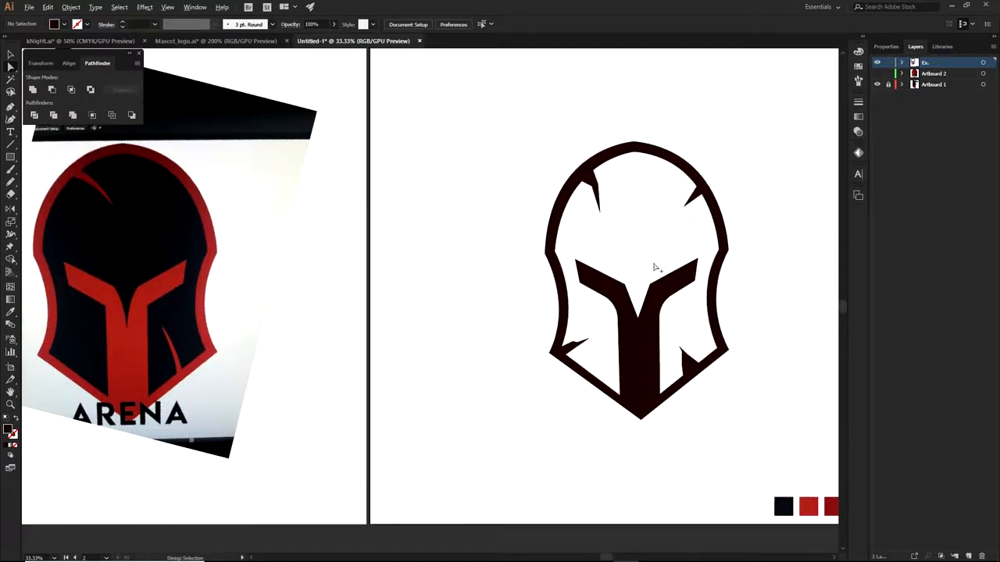
key("p")
left_click_drag(340, 293, 499, 362)
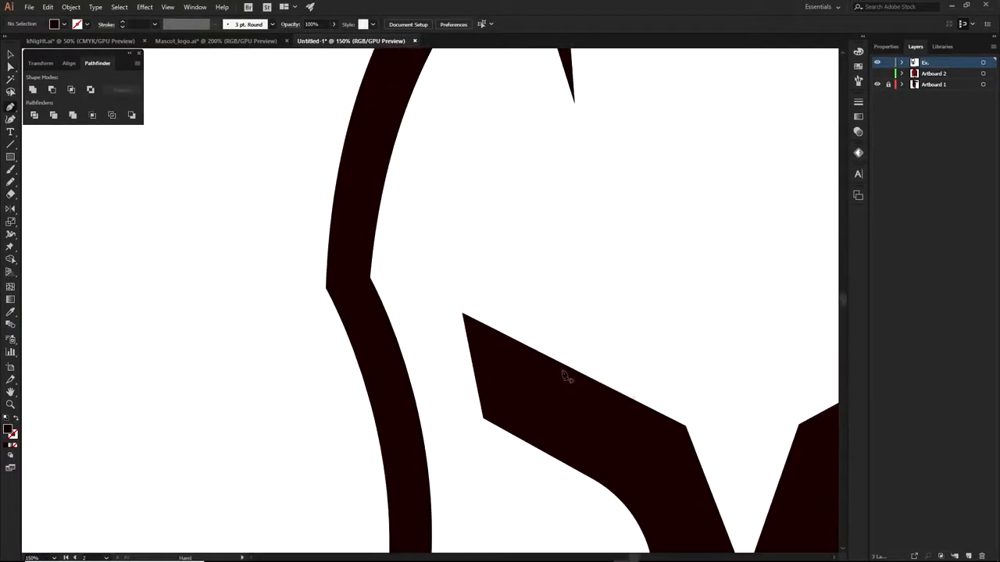
left_click(685, 426)
left_click(433, 299)
left_click(501, 352)
key("a")
left_click(346, 399)
scroll(387, 337, "down", 2)
mouse_move(464, 359)
left_mouse_down()
mouse_move(478, 372)
mouse_move(461, 357)
left_mouse_up()
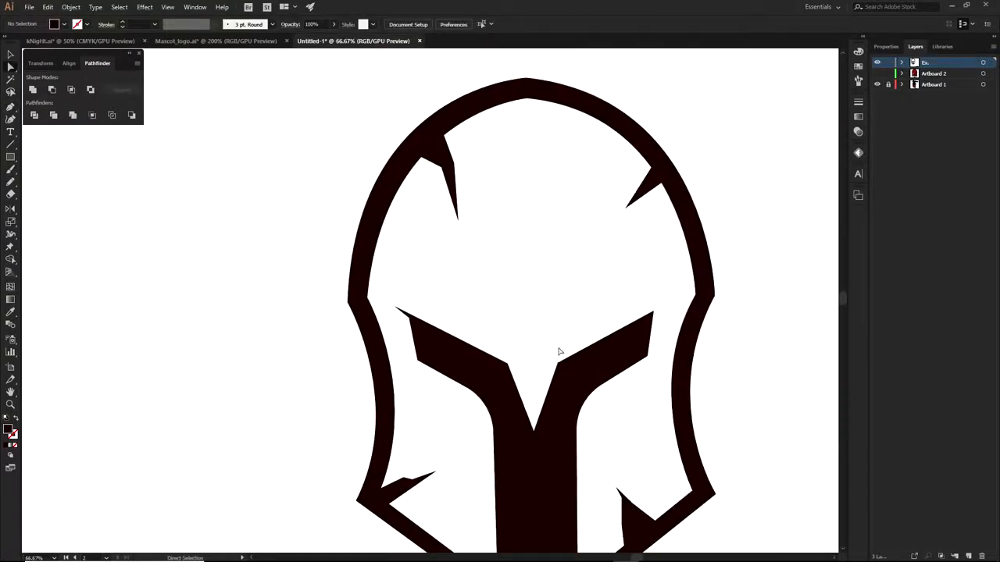
Continue the right brow path with a new anchor tip reaching further up toward the outline
key("p")
key("a")
left_click(412, 321)
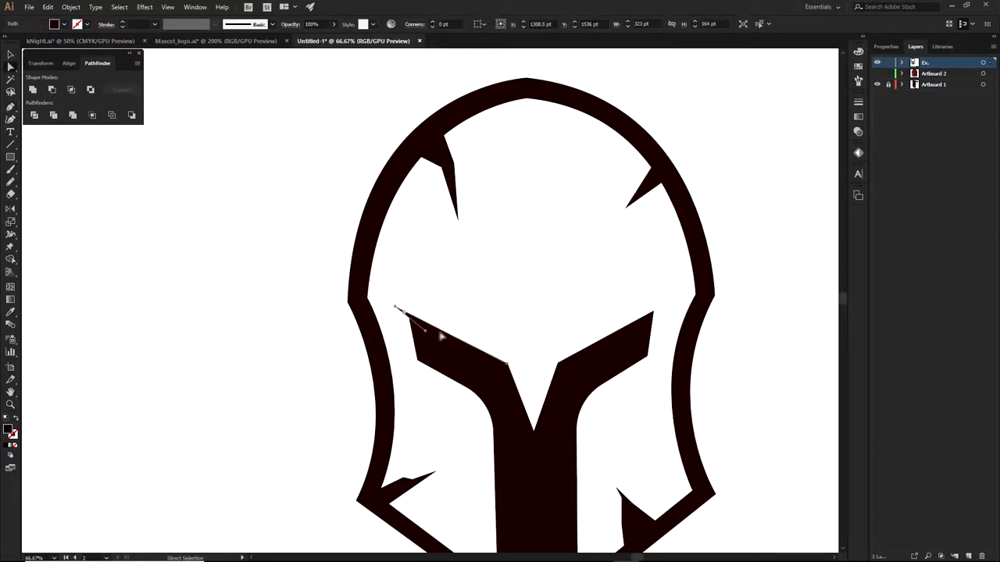
key("p")
left_click(557, 364)
scroll(673, 312, "up", 2)
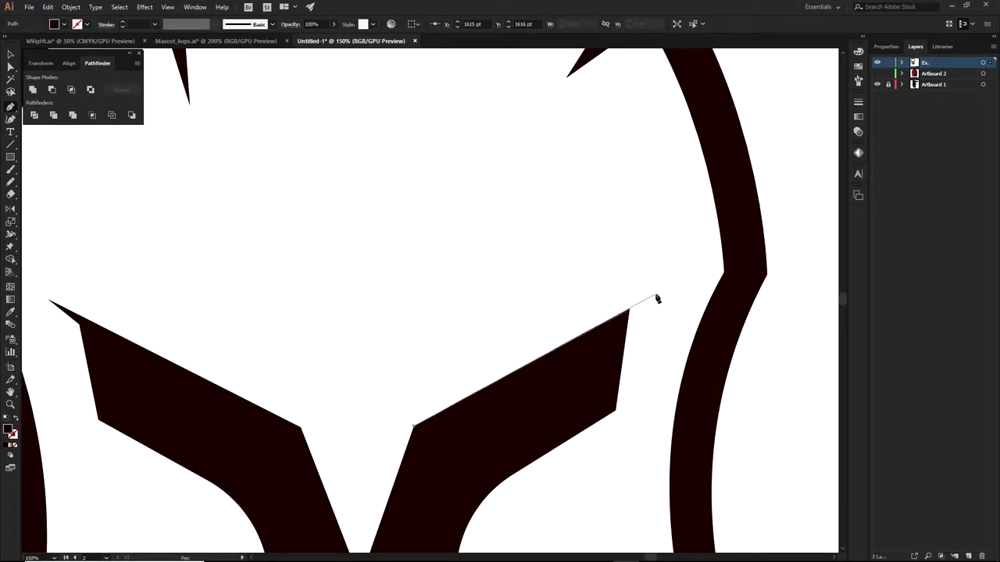
left_click(658, 297)
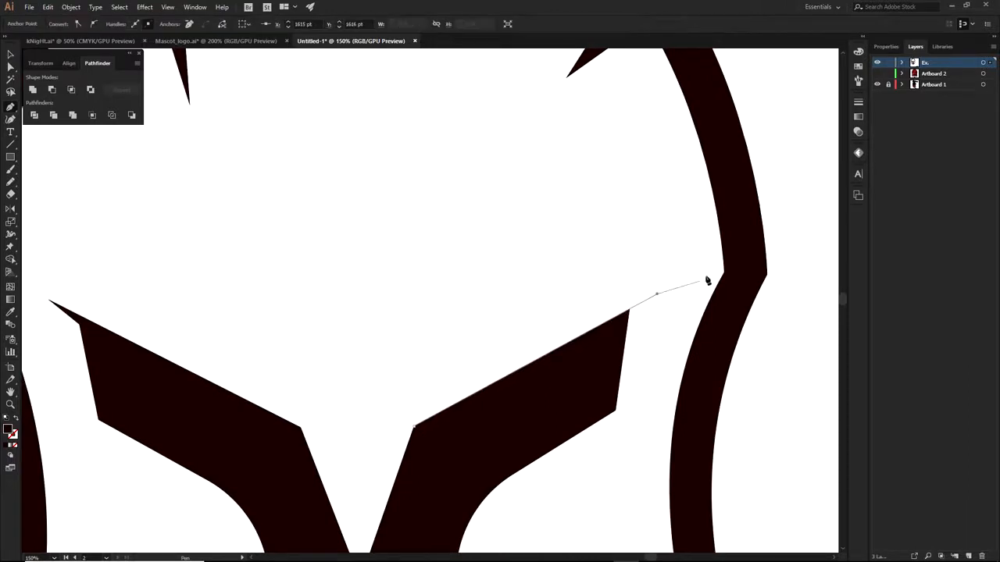
Nudge one left brow anchor slightly, then pan to view the whole helmet
key("a")
scroll(730, 280, "down", 2)
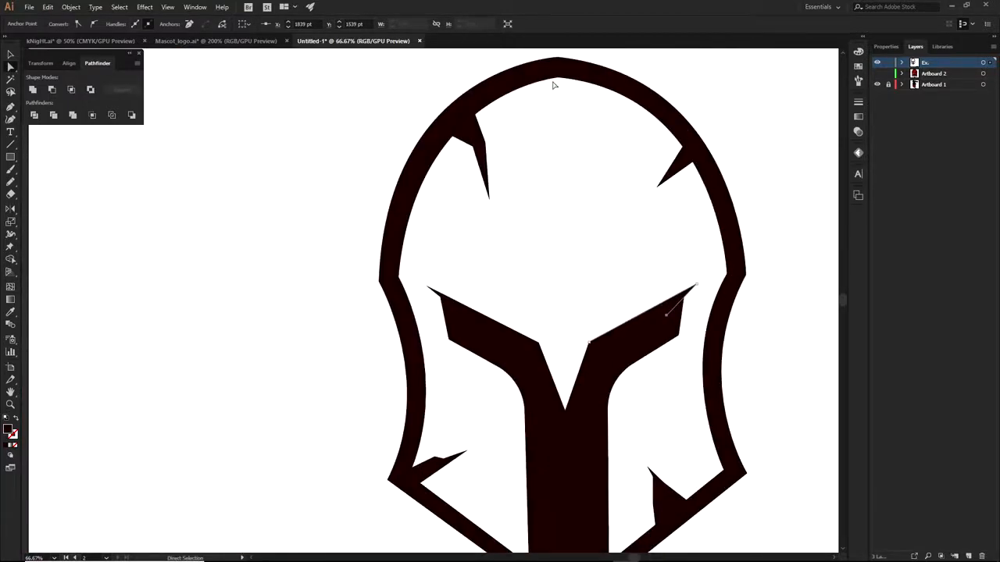
left_click(805, 166)
scroll(356, 307, "up", 3)
left_click(609, 279)
left_click_drag(658, 319, 652, 324)
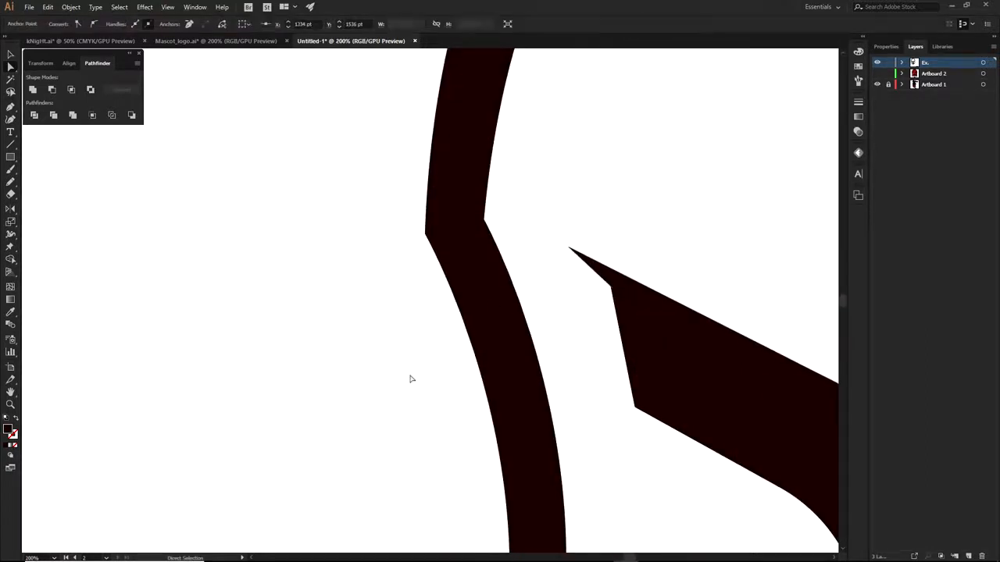
left_click(411, 379)
scroll(411, 378, "down", 5)
left_click_drag(521, 379, 549, 331)
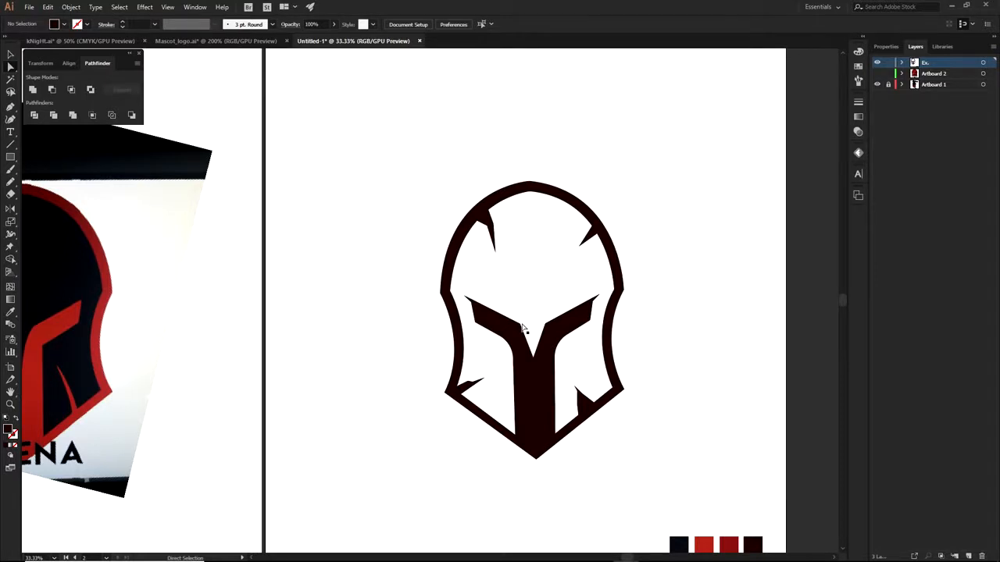
Pan across the reference helmet photo and colour swatches, then add a new empty layer
left_click_drag(270, 333, 448, 329)
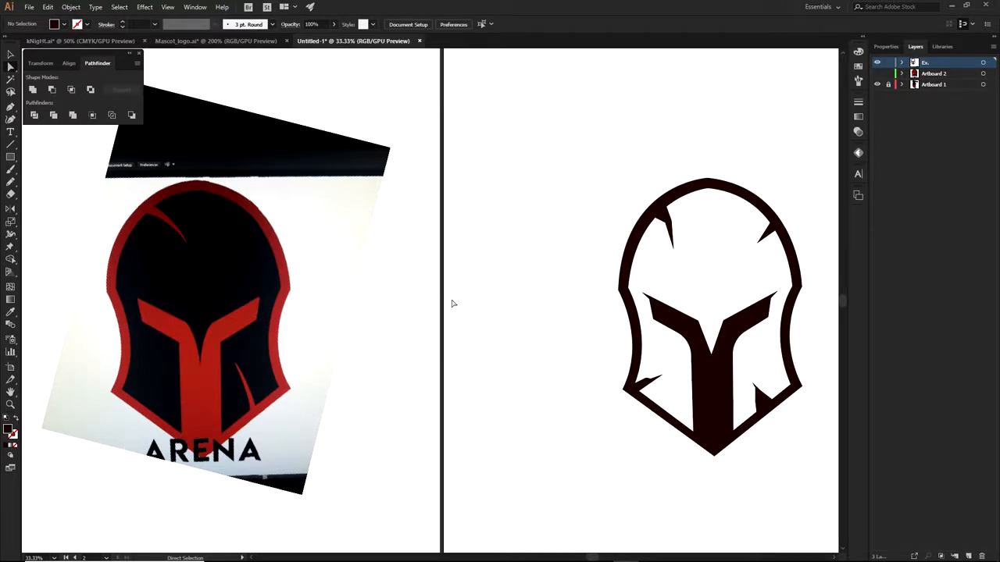
left_click_drag(653, 279, 552, 252)
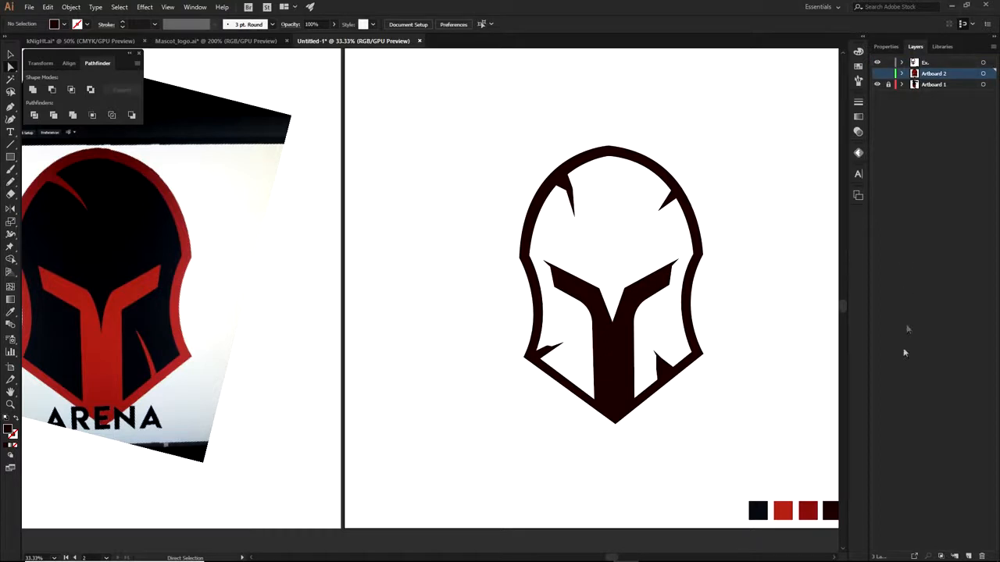
left_click(969, 556)
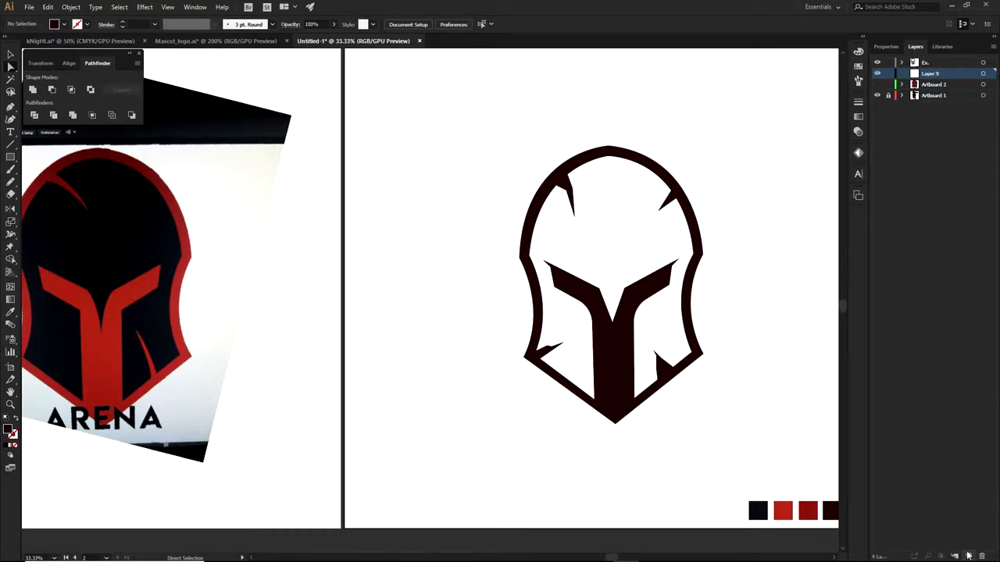
Trace a closed, unfilled Pen outline around the helmet's outer edge, from right edge to bottom tip and over the top
key("p")
scroll(706, 257, "up", 2)
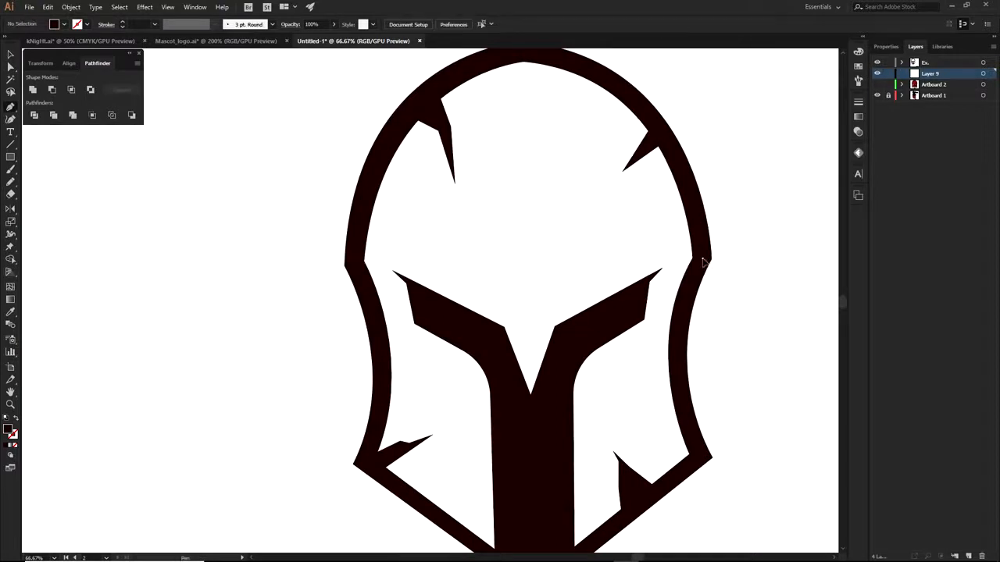
left_click(702, 258)
left_click_drag(686, 432, 725, 284)
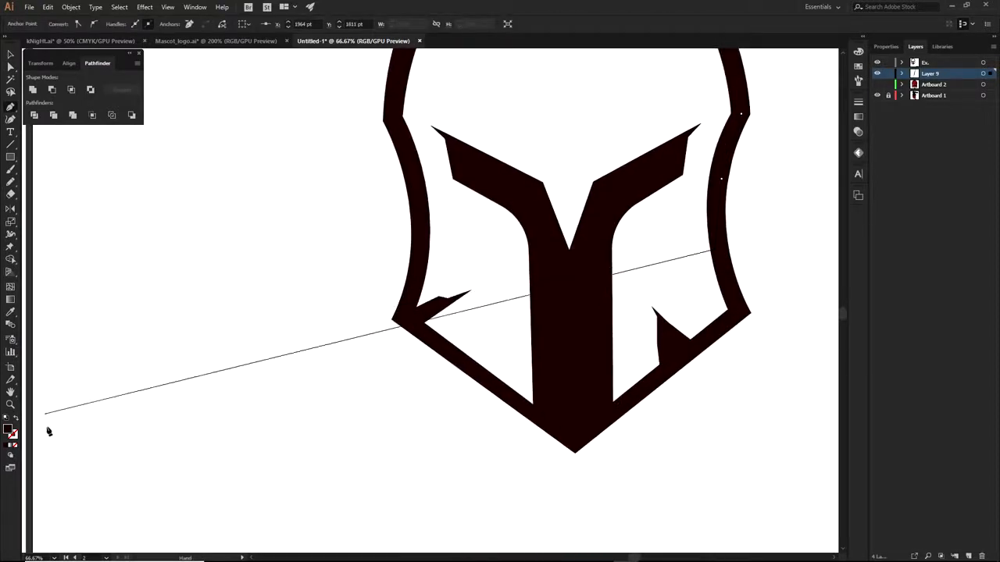
left_click(16, 445)
scroll(587, 348, "down", 1)
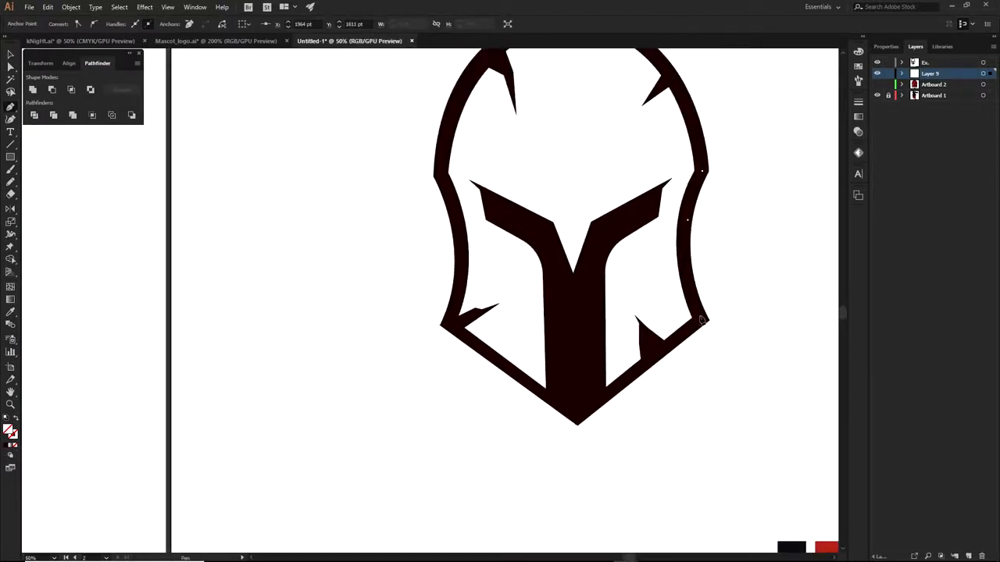
left_click(577, 414)
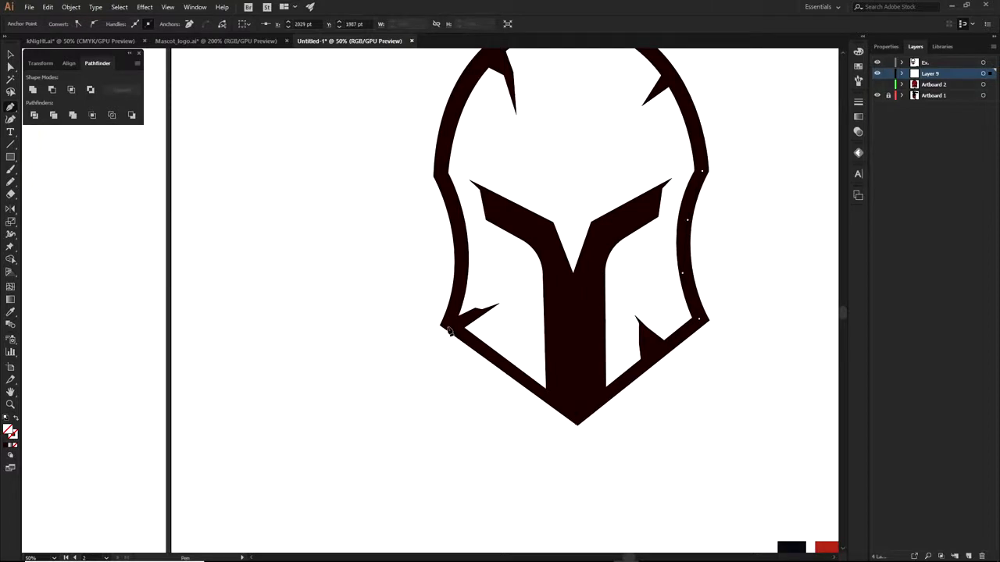
left_click(458, 281)
left_click_drag(462, 184, 412, 305)
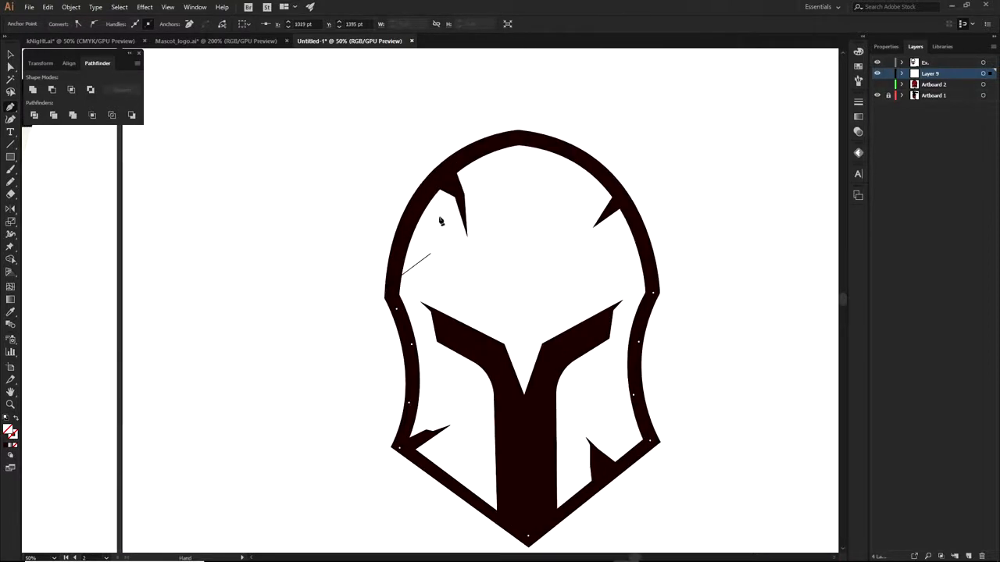
left_click_drag(446, 173, 580, 157)
left_click(652, 293)
scroll(694, 316, "down", 1)
left_click_drag(702, 355, 667, 306)
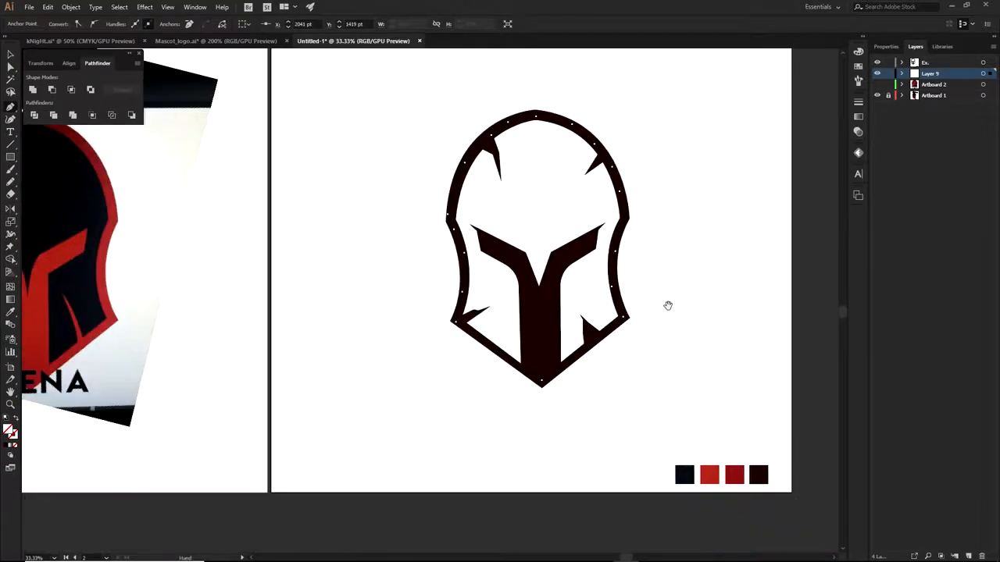
Fill the traced helmet shape with the dark red swatch using the Eyedropper
key("i")
left_click(734, 475)
key("a")
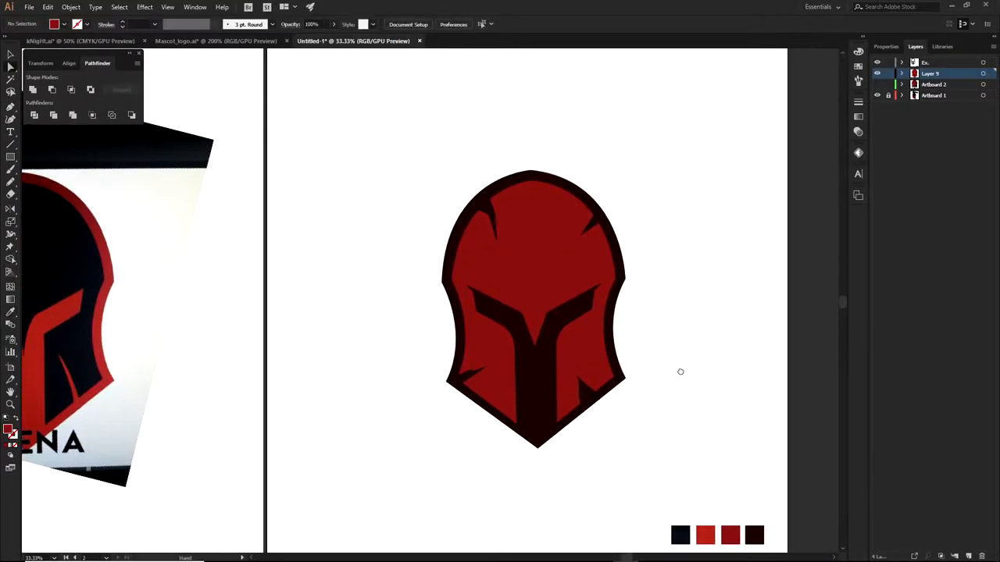
left_click_drag(680, 372, 672, 353)
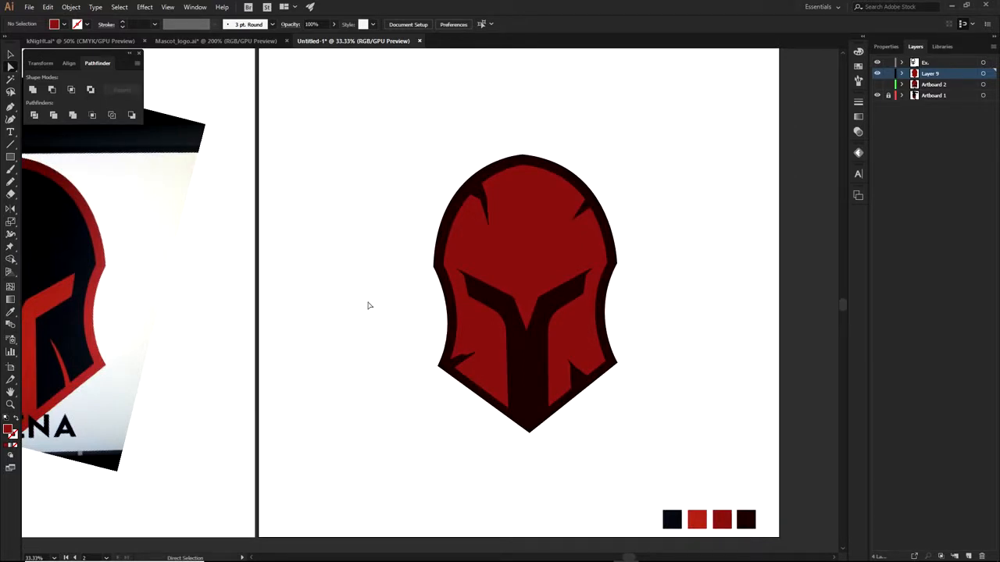
Add a new layer and start a shadow path from the central brow corner up the helmet's right edge
left_click(970, 555)
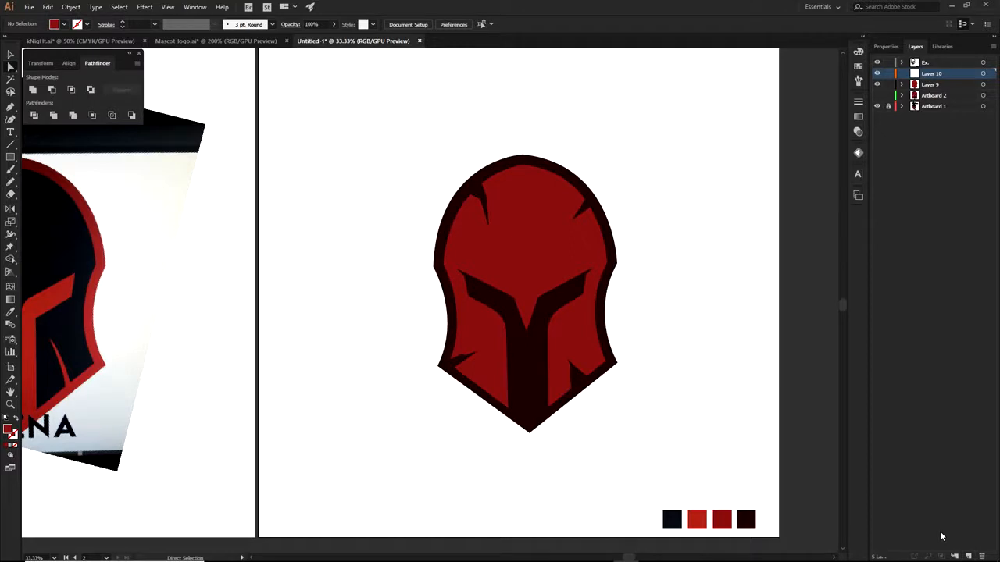
key("p")
scroll(526, 290, "up", 2)
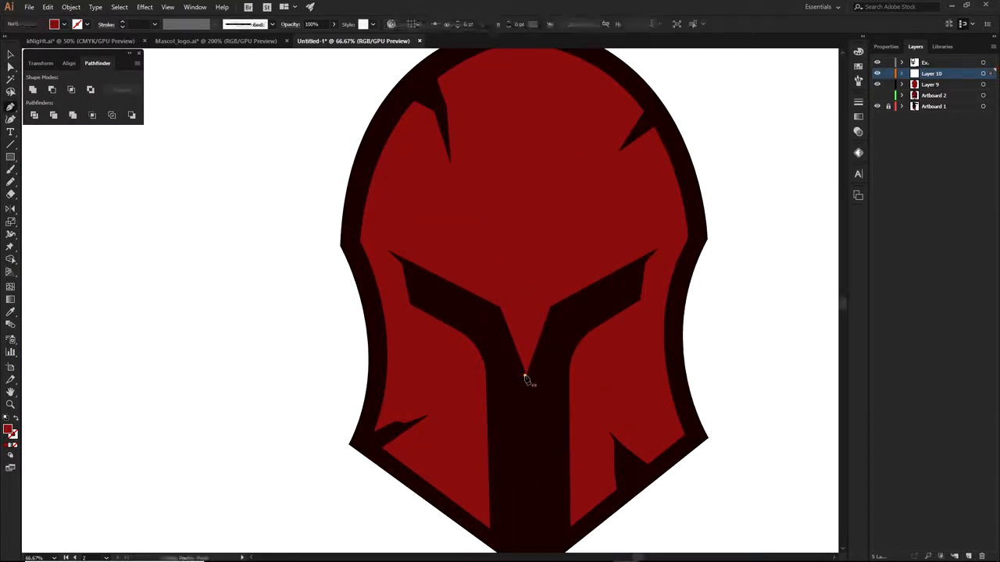
key("ctrl+z")
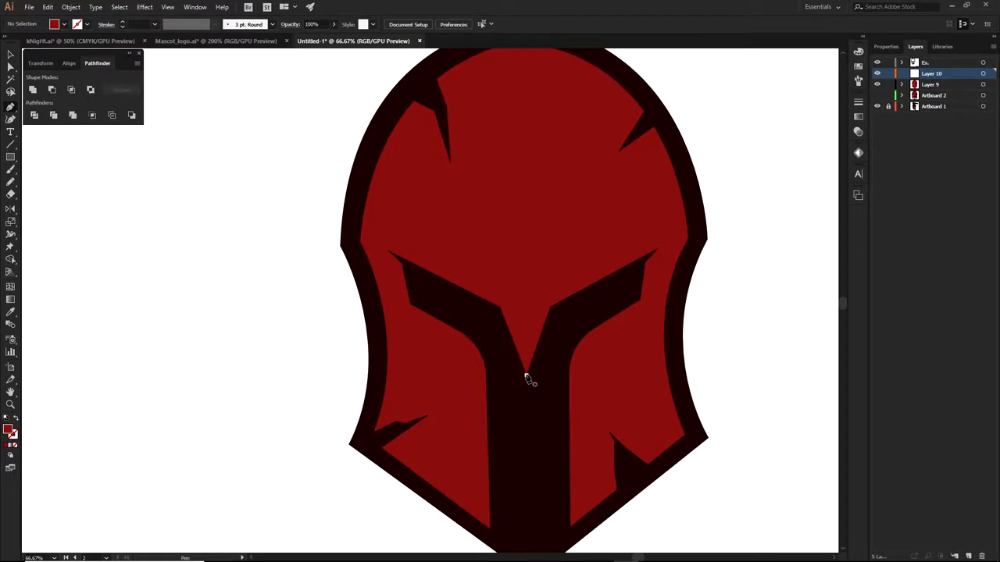
scroll(547, 303, "up", 2)
left_click(551, 309)
scroll(559, 322, "down", 2)
left_click(548, 279)
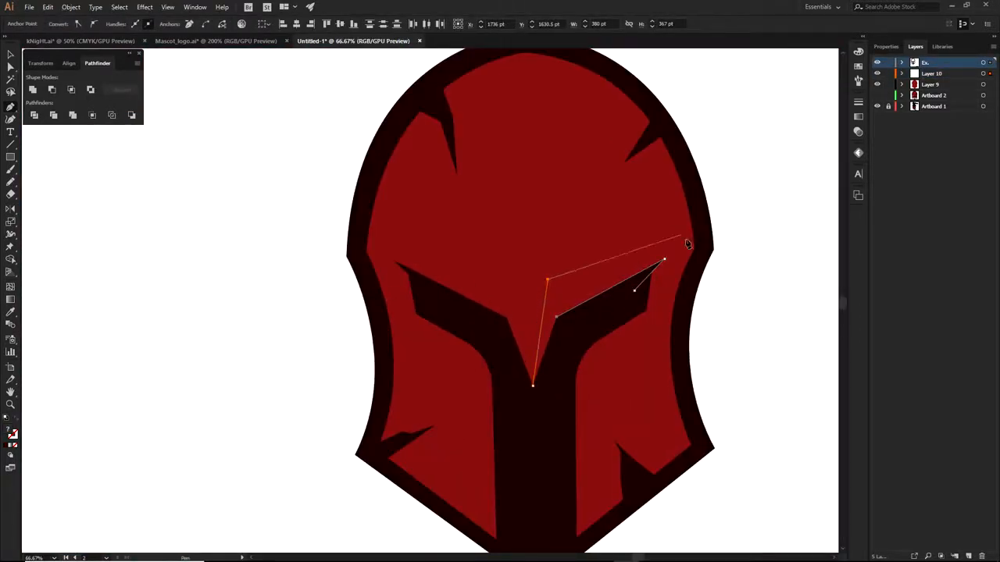
left_click(697, 188)
left_click(704, 245)
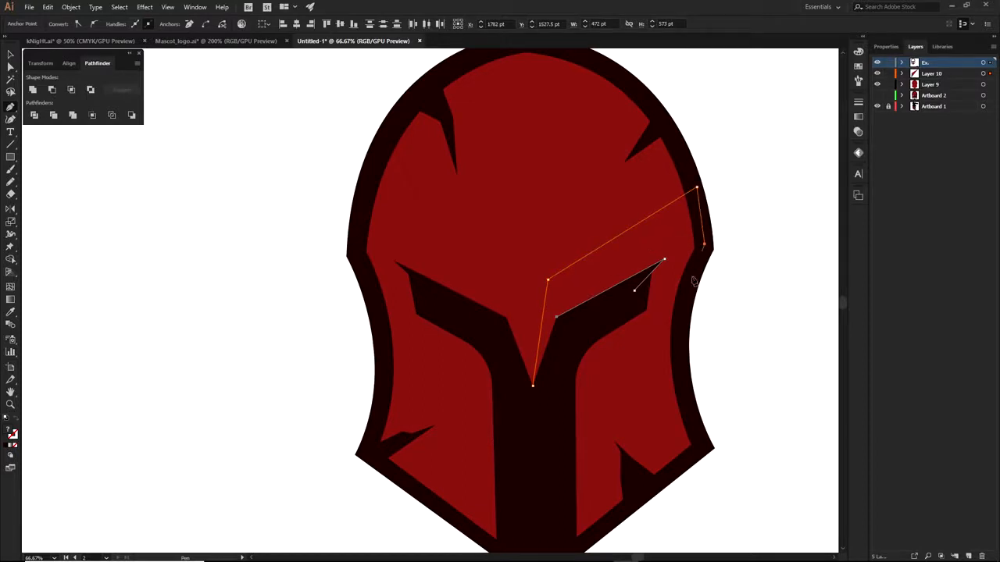
Finish the shadow path through the nose tip and bottom tip, filling it with the dark outline colour
scroll(694, 277, "down", 3)
left_click(703, 187)
scroll(547, 286, "up", 7)
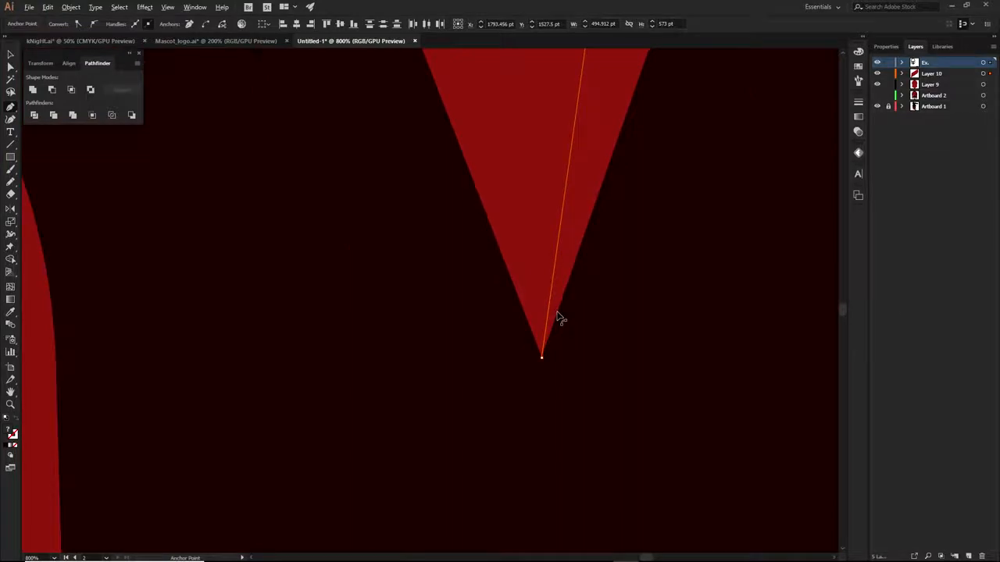
scroll(561, 311, "down", 8)
left_click(669, 280)
left_click(683, 359)
left_click(588, 436)
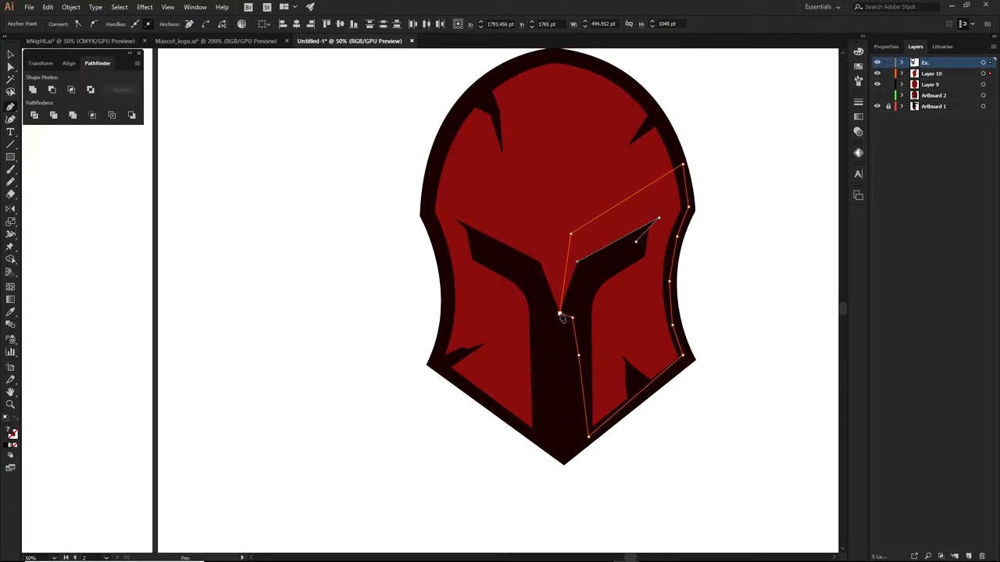
key("i")
left_click(450, 301)
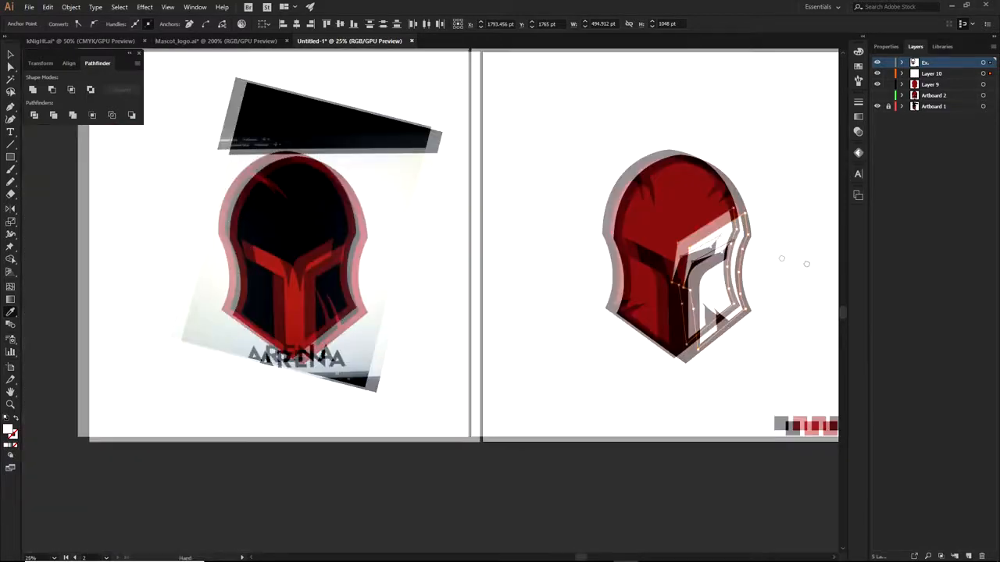
Show the finished ARENA helmet layer and draw a small square sampling its shadow colour
left_click(877, 94)
key("a")
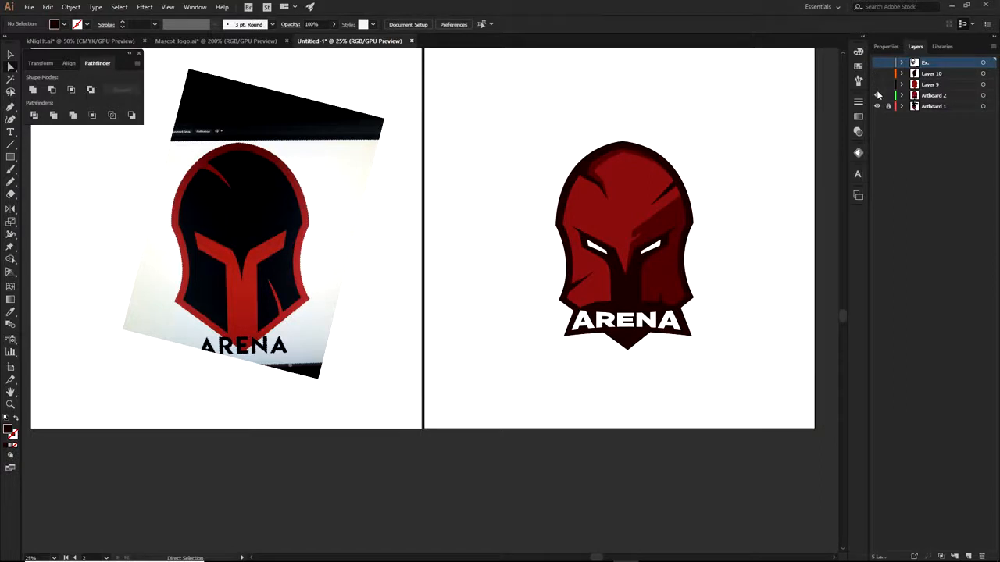
left_click(659, 281)
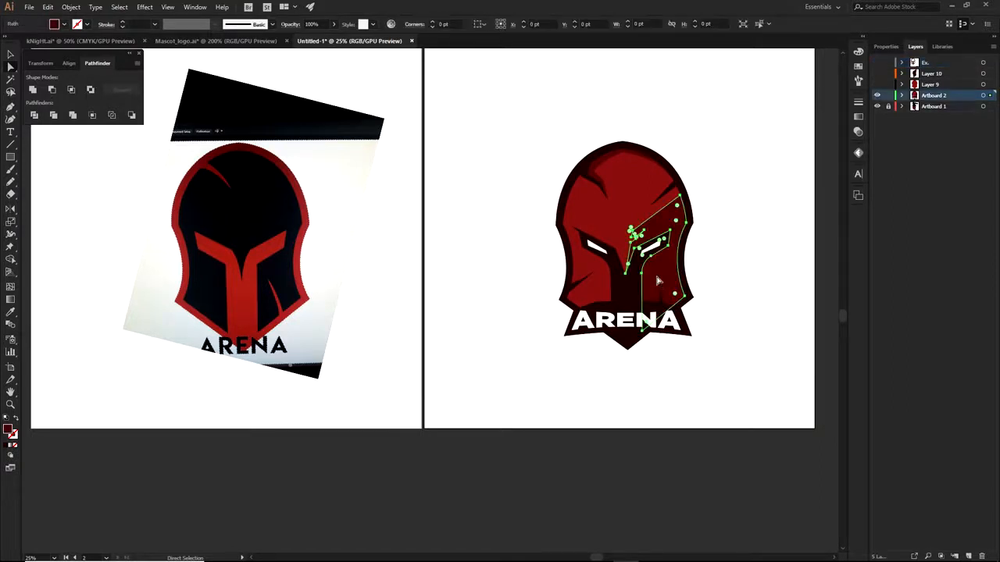
key("m")
left_click_drag(736, 385, 762, 411)
key("i")
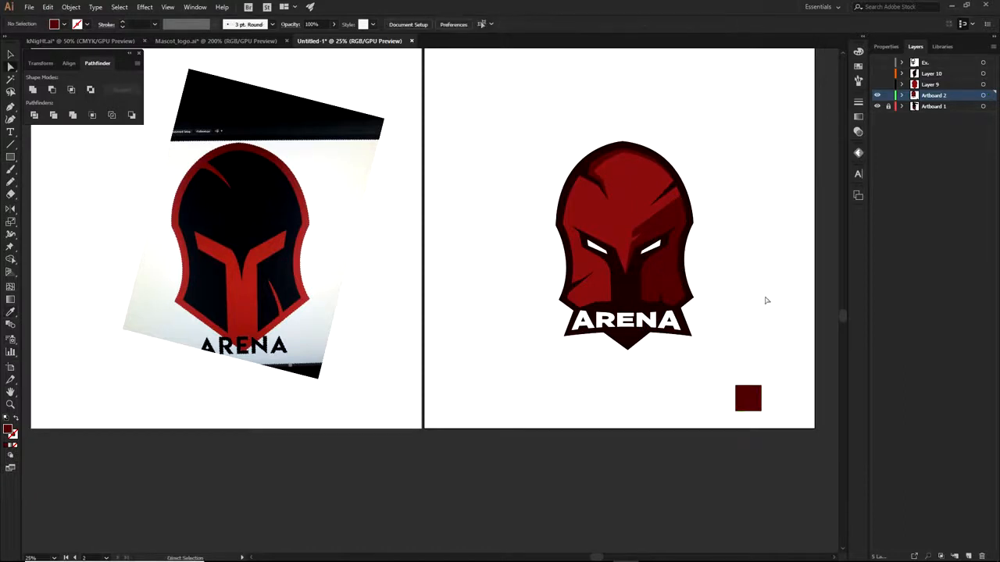
Take the square out of the ARENA layer, hide that layer, and place the square beside the swatches
key("a")
left_click(902, 95)
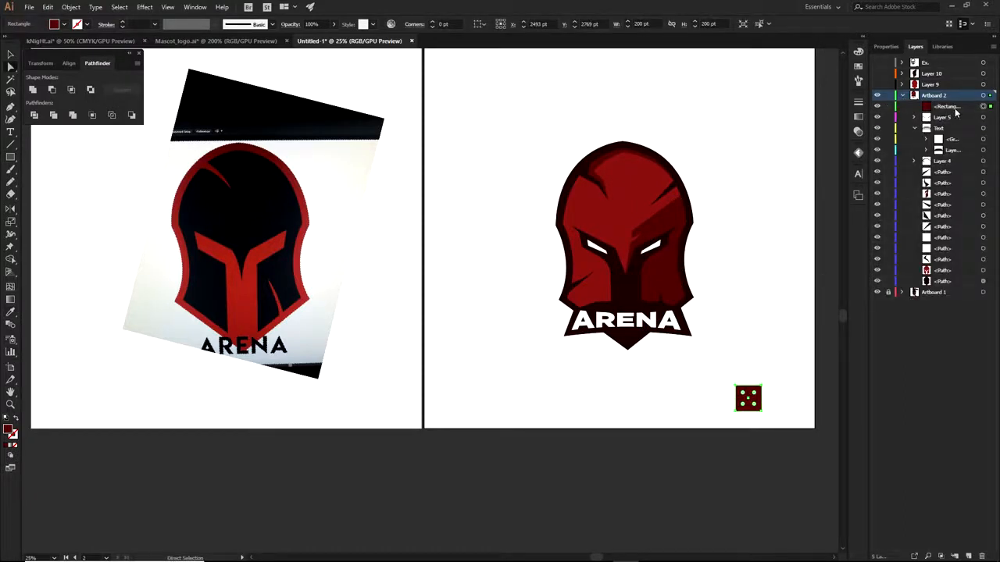
left_click(949, 106)
key("Delete")
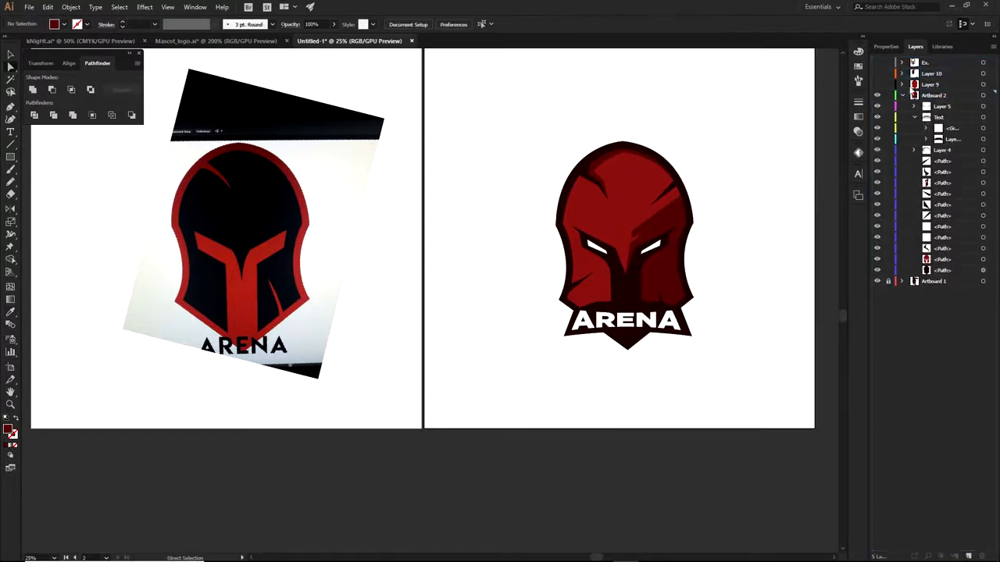
left_click(904, 95)
left_click(878, 95)
left_click_drag(878, 84, 877, 62)
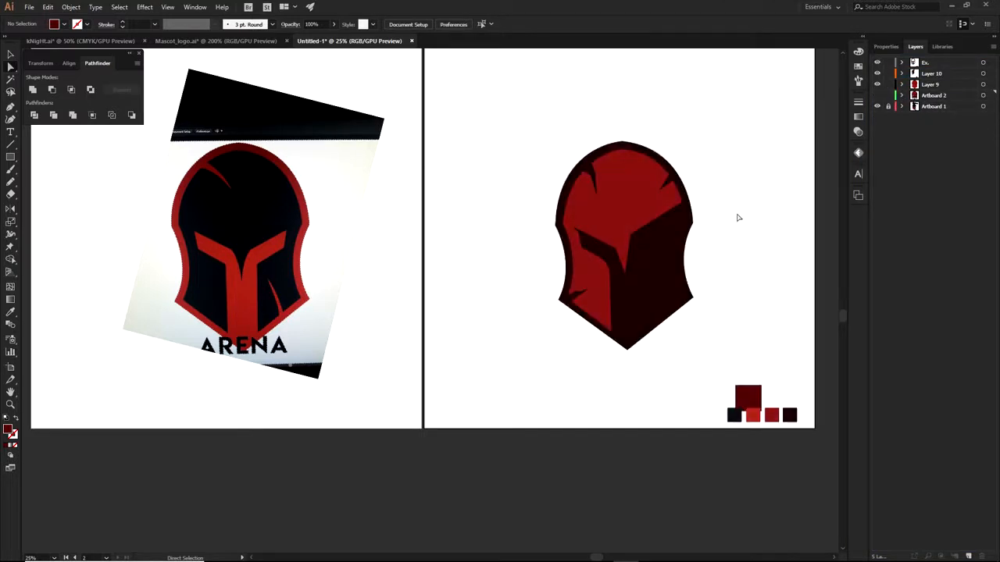
left_click_drag(756, 398, 710, 404)
scroll(698, 357, "up", 1)
left_click(665, 232)
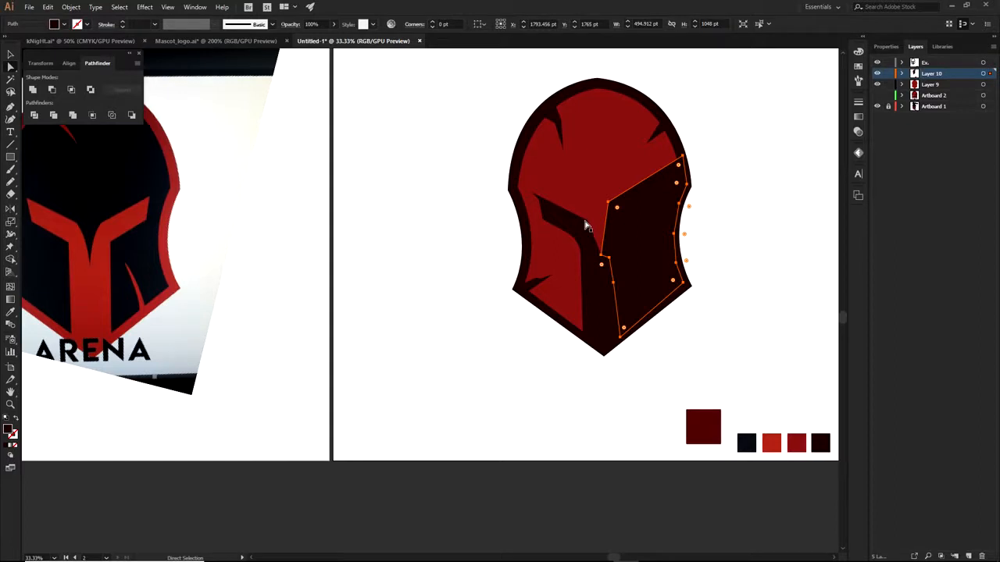
Recolour the right-side shadow with the new dark-red square's colour
key("i")
left_click(706, 419)
key("a")
left_click(746, 346)
scroll(655, 302, "up", 1)
scroll(655, 302, "up", 1)
scroll(656, 303, "down", 1)
left_click_drag(669, 238, 688, 360)
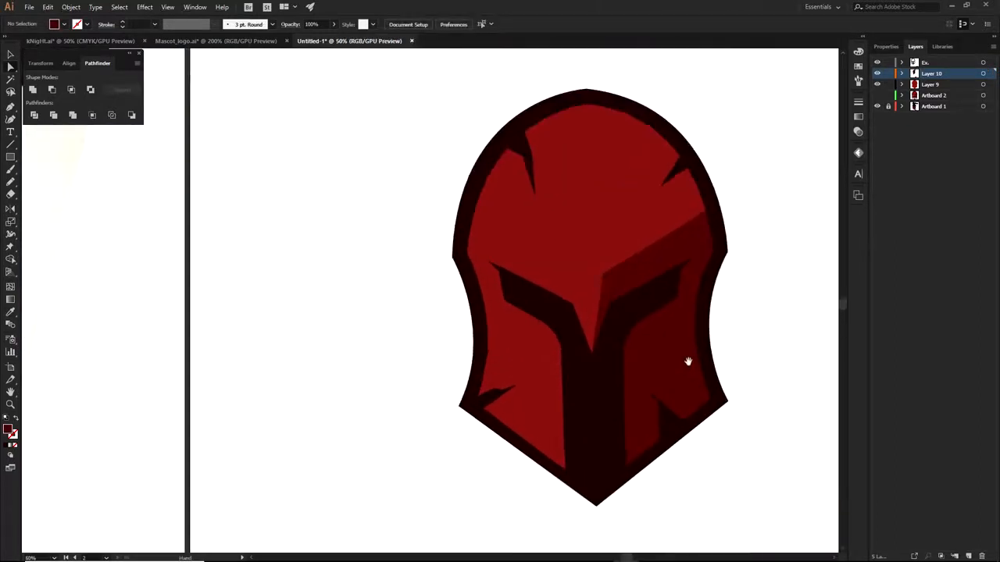
Drag the shadow's top-right anchor slightly up and to the left, then deselect
left_click(636, 319)
left_click(630, 280)
left_click_drag(628, 274, 478, 194)
key("ctrl+z")
left_click(777, 258)
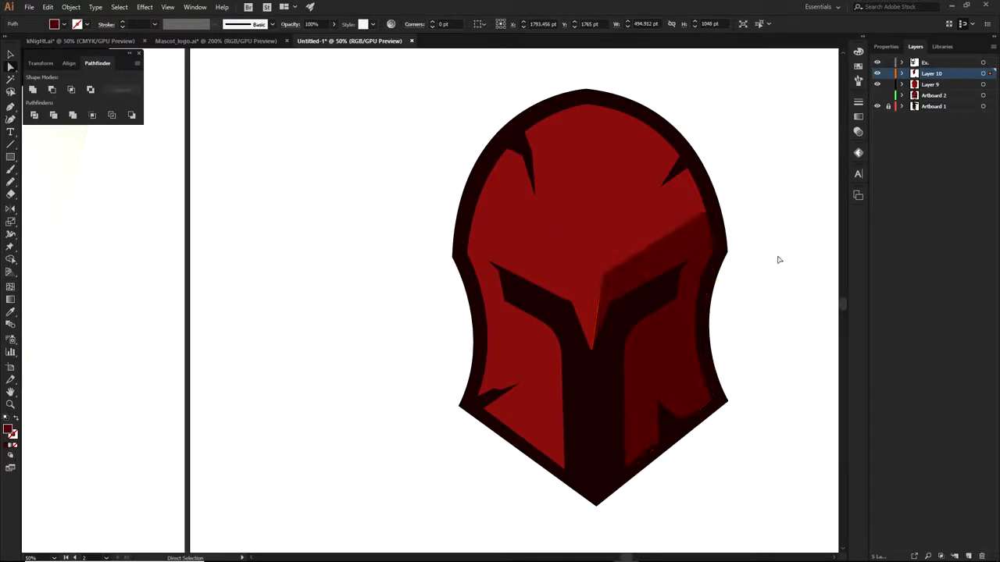
left_click(715, 211)
left_click_drag(715, 206, 711, 194)
left_click(734, 187)
scroll(740, 186, "down", 2)
left_click_drag(676, 235, 632, 300)
scroll(631, 300, "up", 2)
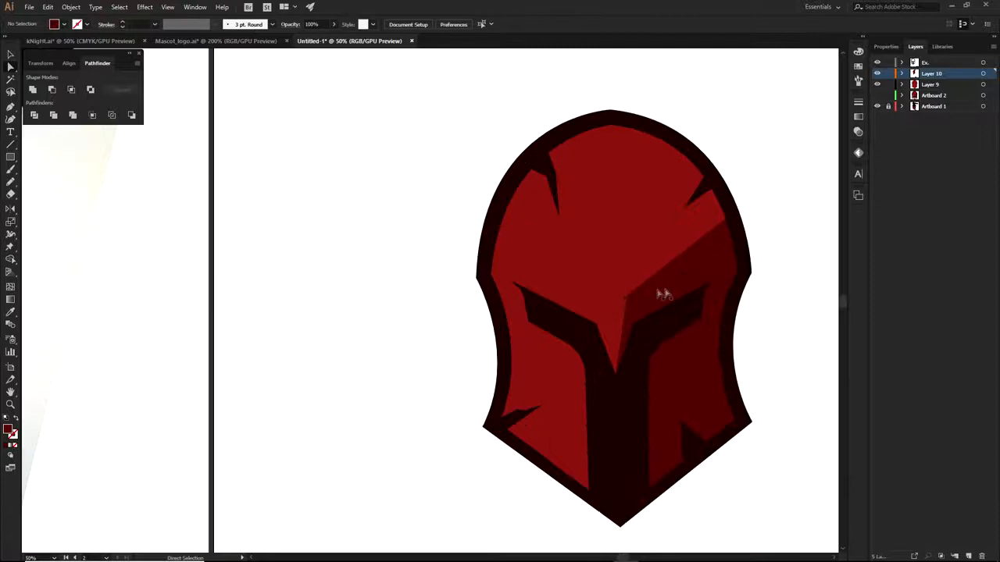
scroll(625, 216, "up", 2)
Start a shading shape at the left spike's tip, curving across the helmet top toward the right spike
left_click(541, 273)
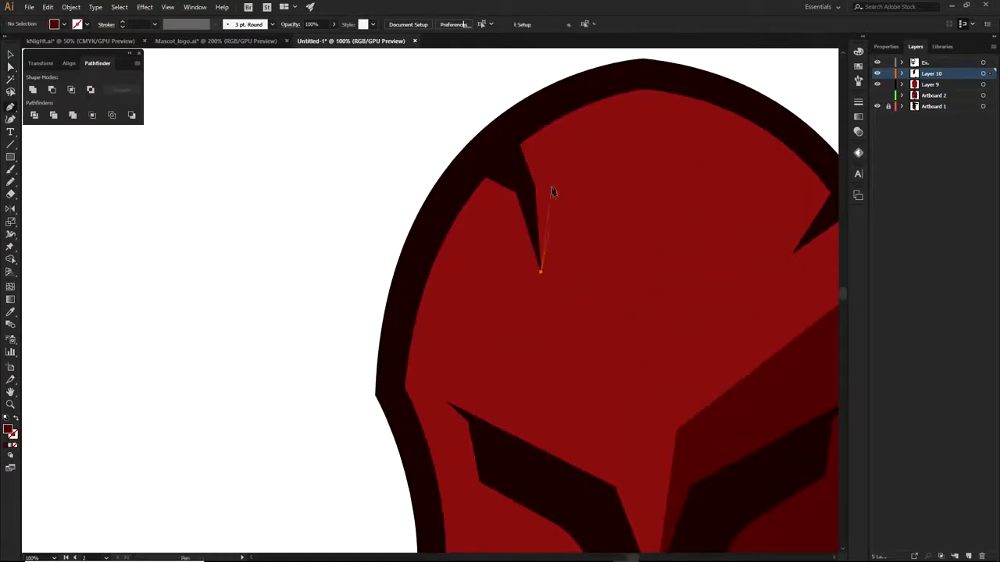
left_click(552, 181)
left_click(543, 150)
left_click_drag(642, 105, 689, 98)
left_click_drag(732, 147, 596, 146)
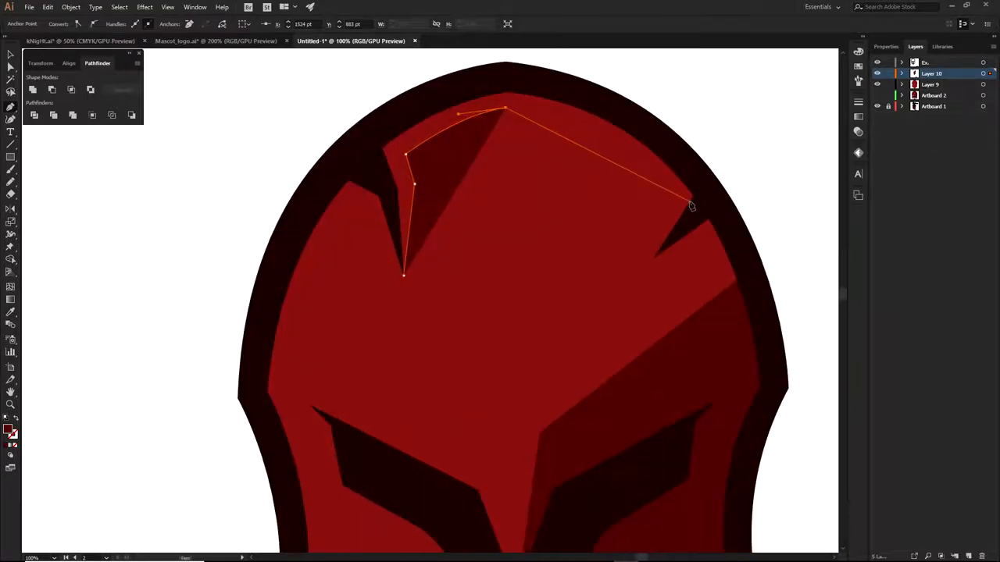
left_click_drag(692, 195, 748, 270)
left_click(693, 196)
left_click_drag(701, 181, 580, 99)
Trace the shading band back along the dark rim and close it at its start point
left_click(578, 95)
left_click(504, 75)
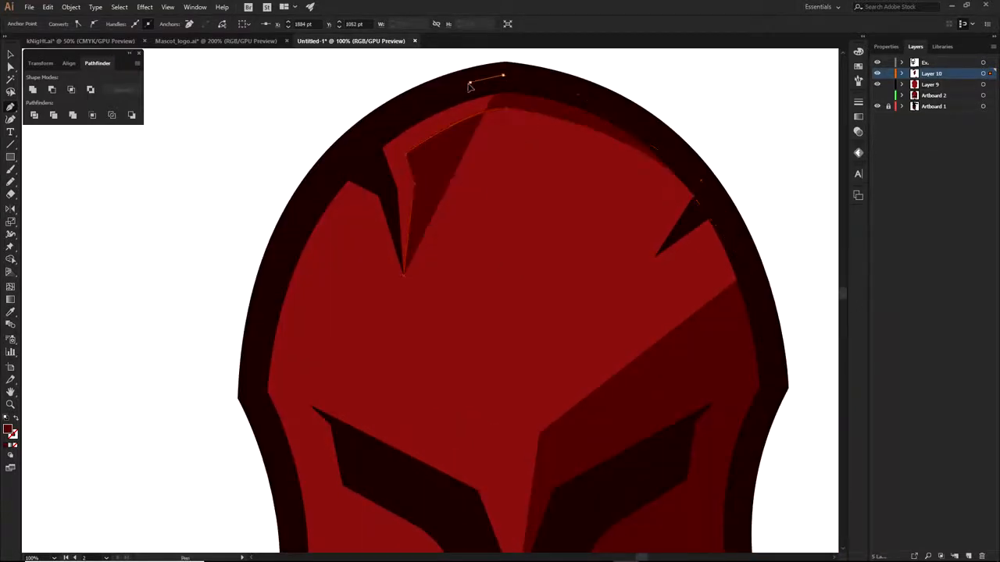
left_click(470, 82)
left_click(397, 122)
left_click(362, 146)
left_click(381, 182)
left_click(404, 275)
key("a")
left_click(770, 144)
Make the Ex. layer active and add a new empty layer on top
scroll(691, 150, "up", 3)
scroll(691, 150, "down", 5)
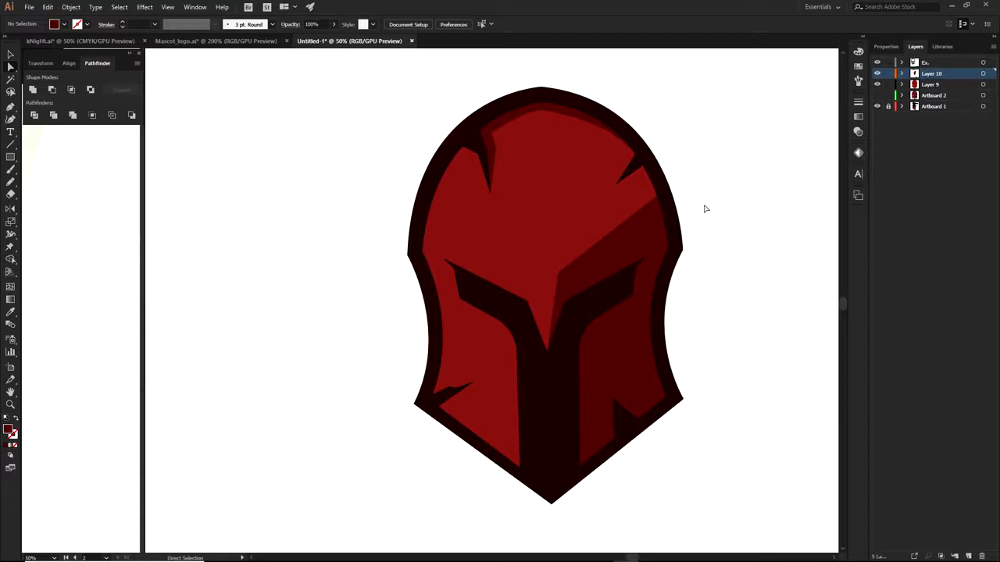
left_click(933, 63)
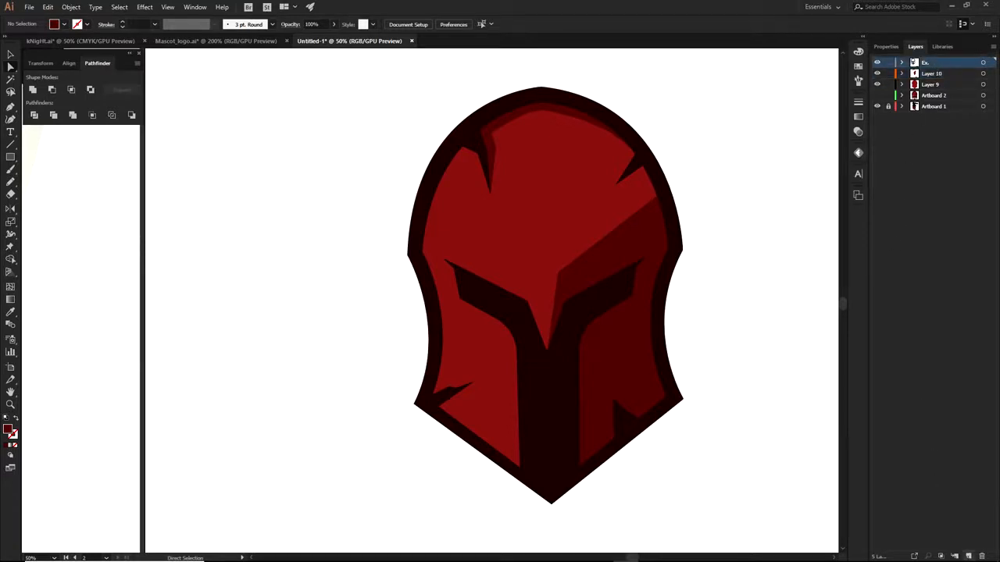
left_click(968, 556)
Draw a slanted four-corner eye shape on the visor with a white fill
key("p")
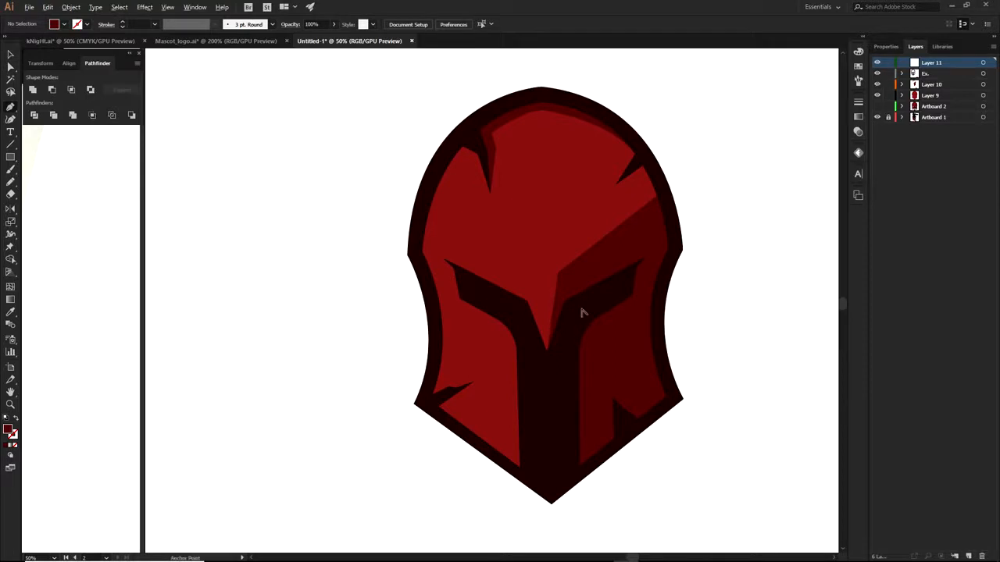
scroll(580, 312, "up", 3)
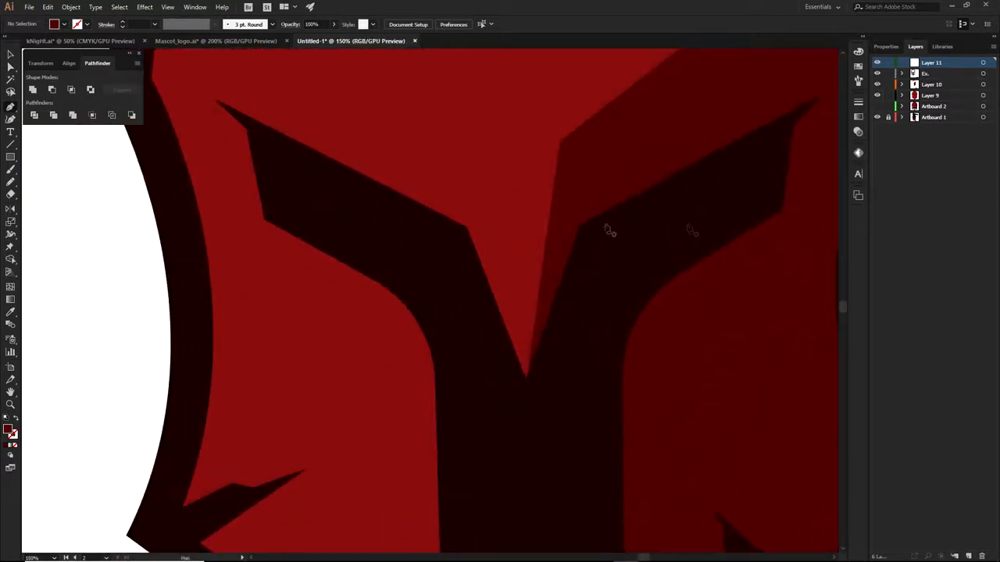
left_click_drag(740, 165, 732, 212)
left_click(617, 279)
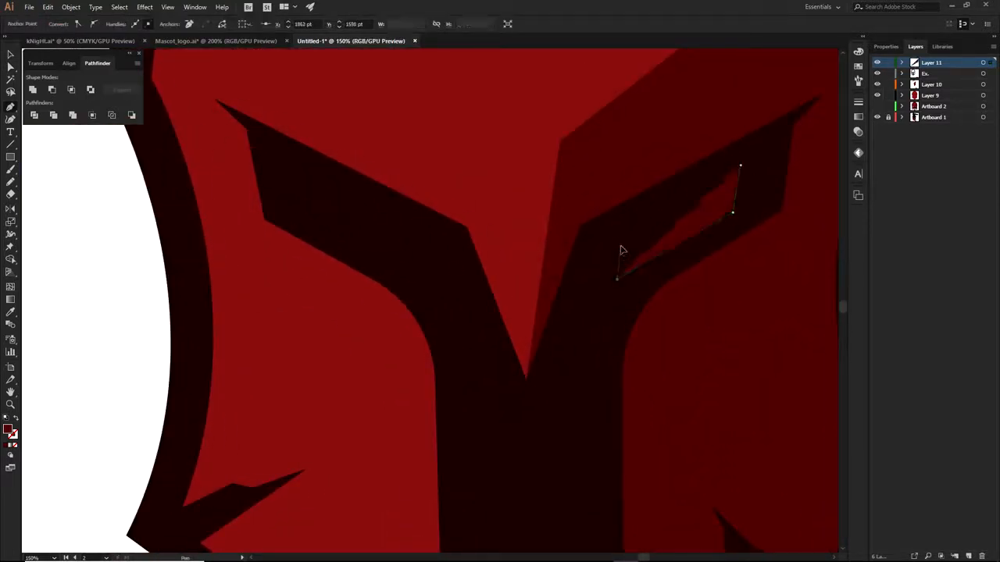
left_click(620, 246)
left_click(740, 166)
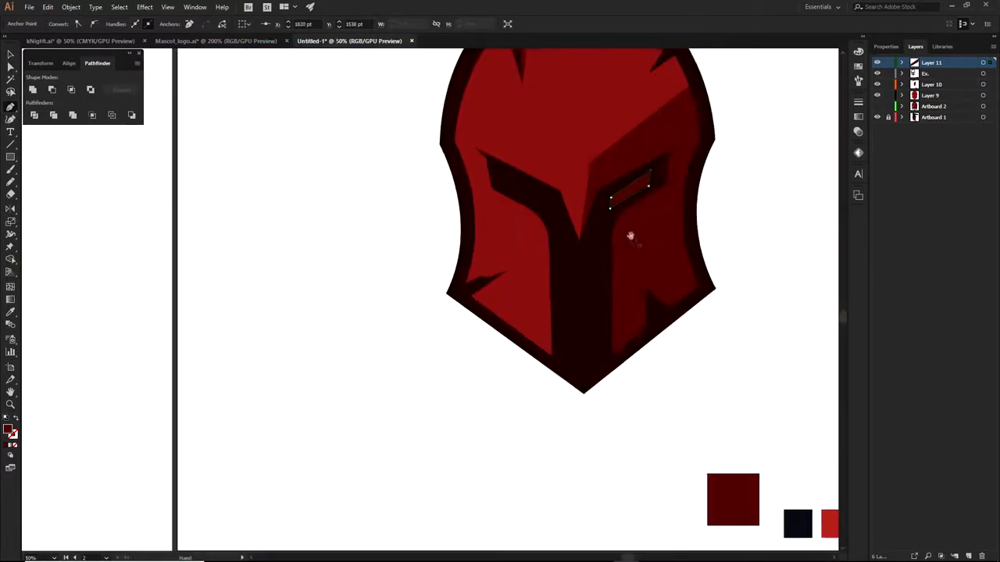
key("shift+x")
Alt-drag a mirrored copy of the eye to the left side and adjust its corner points
left_click_drag(633, 193, 522, 193)
right_click(524, 195)
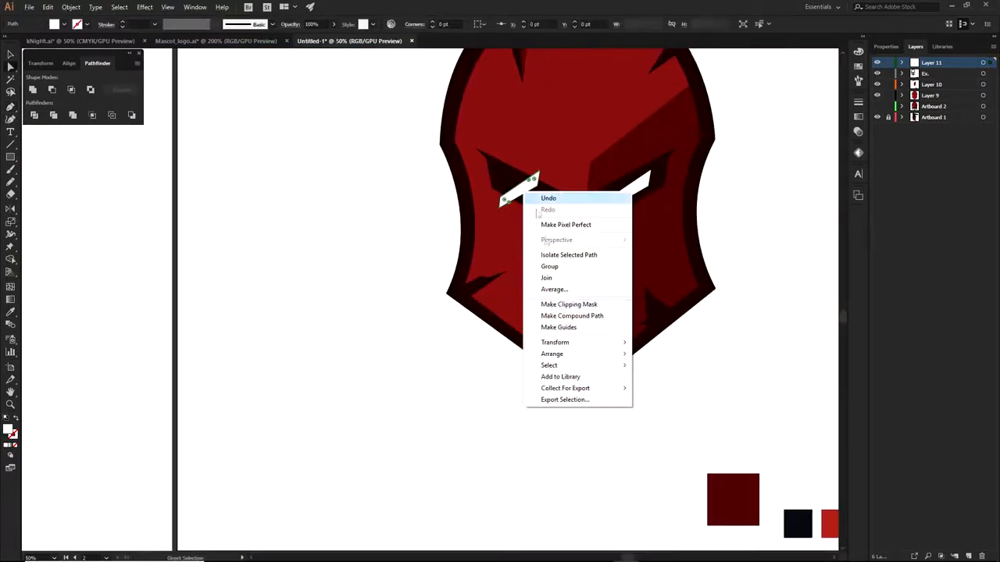
left_click(660, 380)
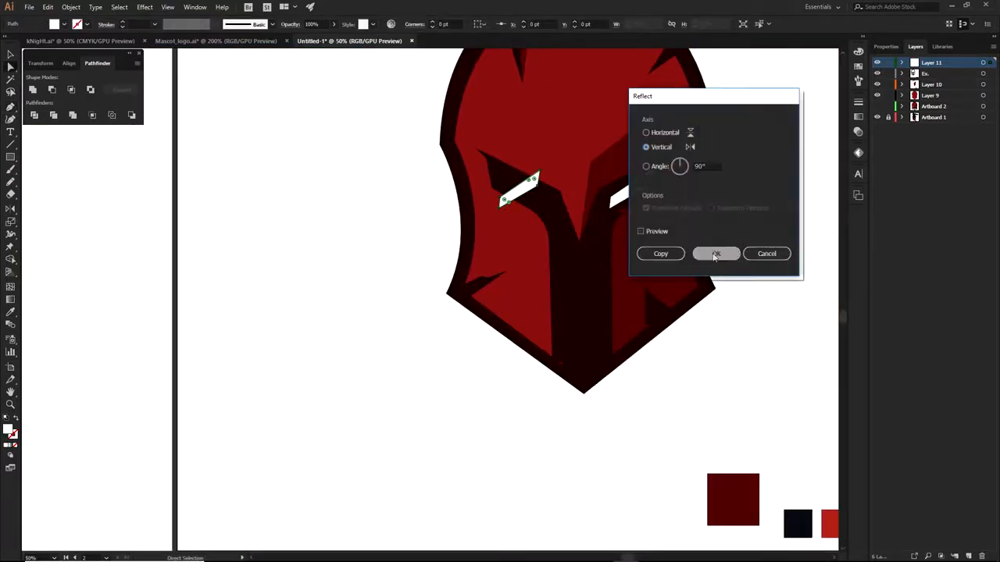
key("Return")
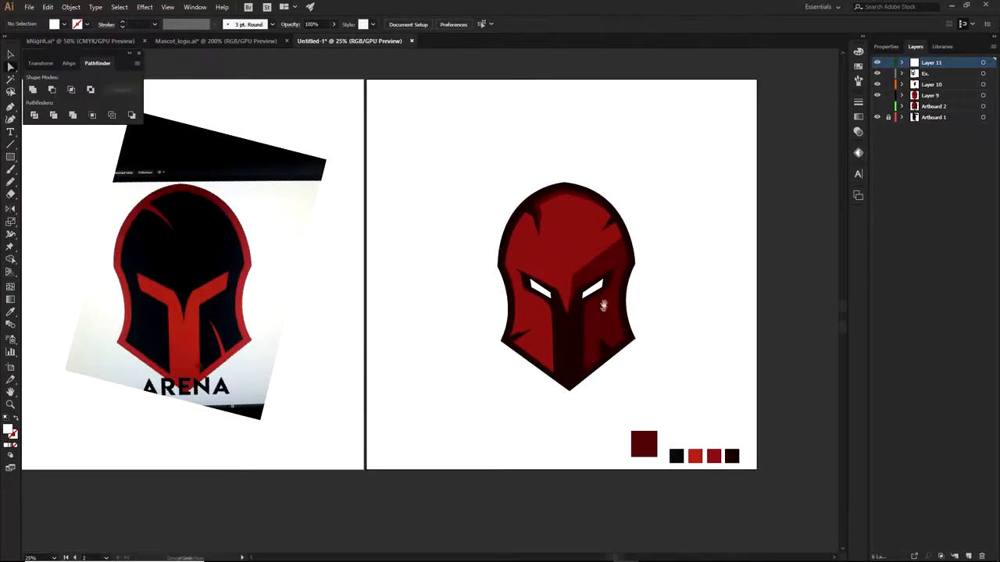
scroll(539, 301, "up", 2)
left_click(503, 279)
left_click_drag(499, 274, 496, 282)
left_click_drag(578, 327, 578, 340)
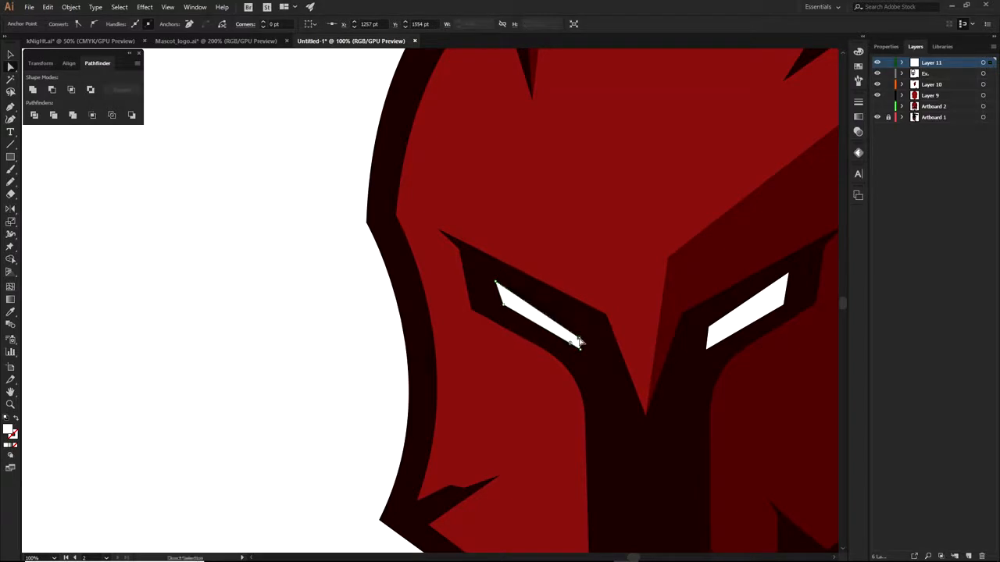
Replace the right eye with a vertically reflected copy of the left eye and position it
left_click(737, 331)
key("Delete")
scroll(435, 328, "down", 2)
left_click_drag(458, 308, 544, 308)
right_click(543, 309)
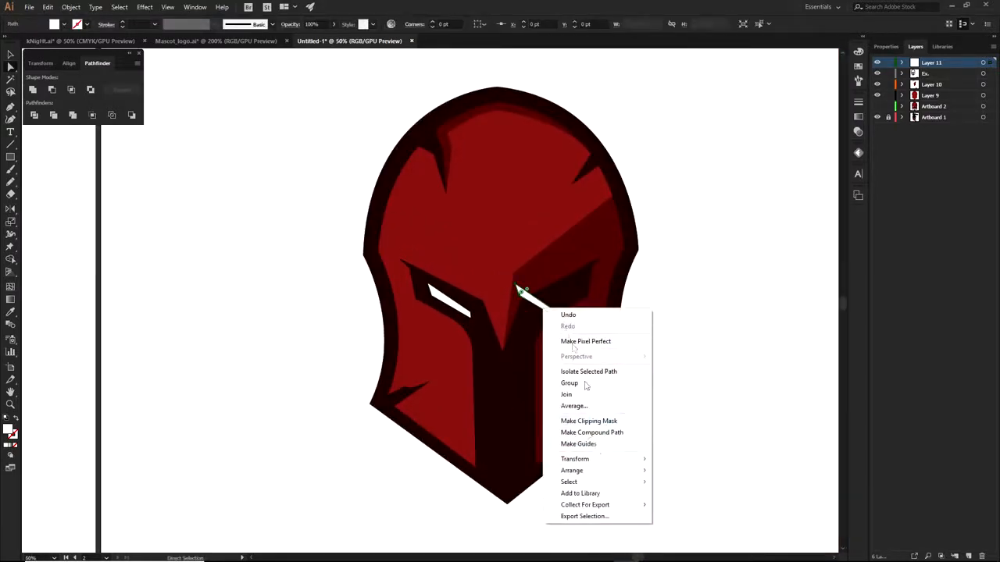
mouse_move(593, 463)
left_click(677, 497)
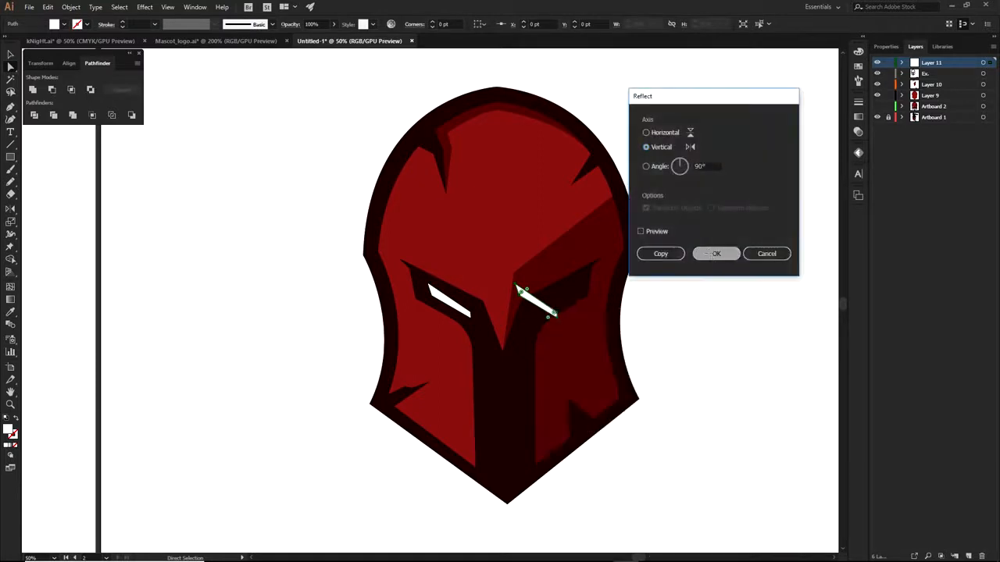
left_click(718, 258)
left_click_drag(558, 290, 575, 290)
left_click(662, 307)
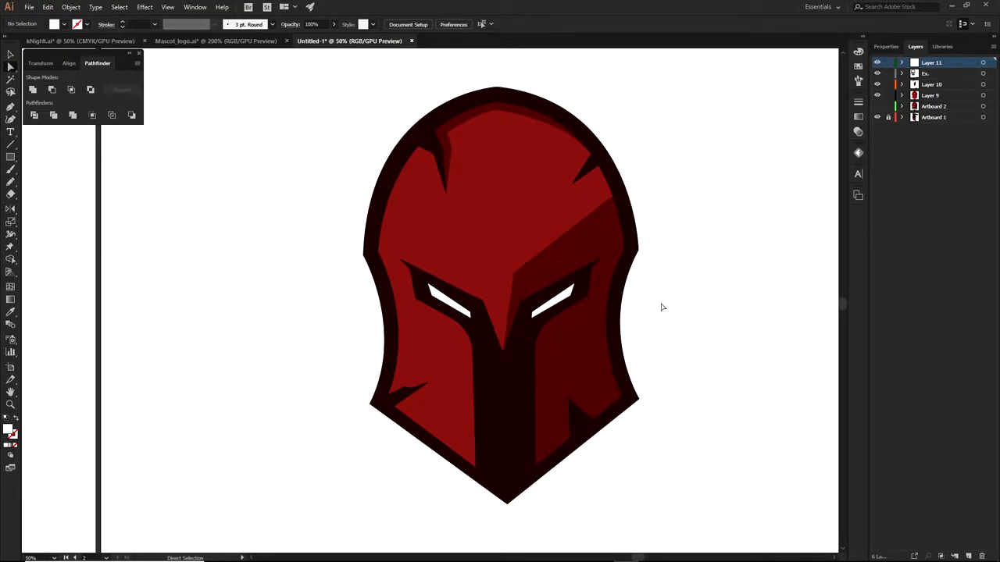
Hide Layer 11, Ex., Layer 10 and Layer 9, and expand Artboard 2's contents
scroll(662, 307, "down", 2)
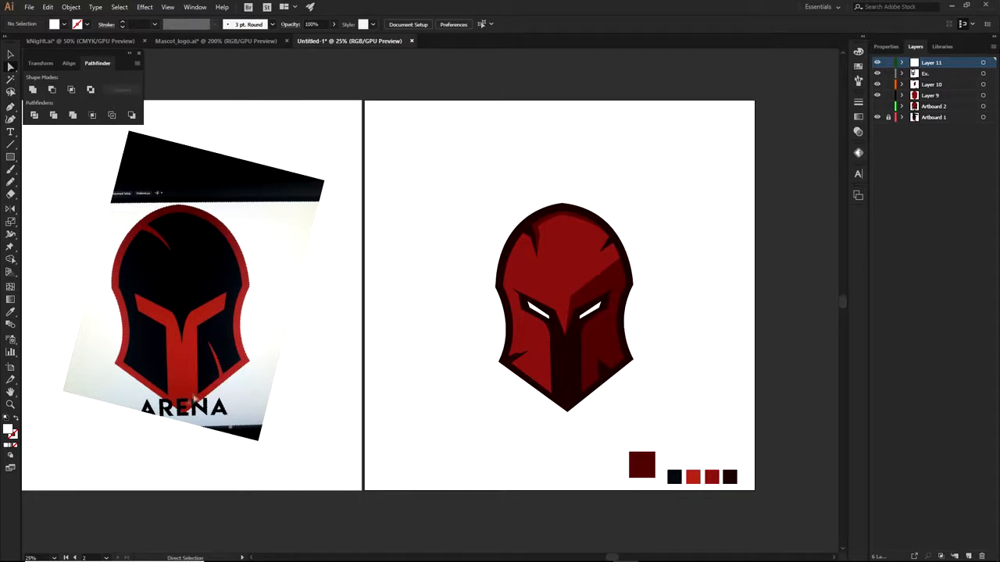
scroll(250, 412, "right", 1)
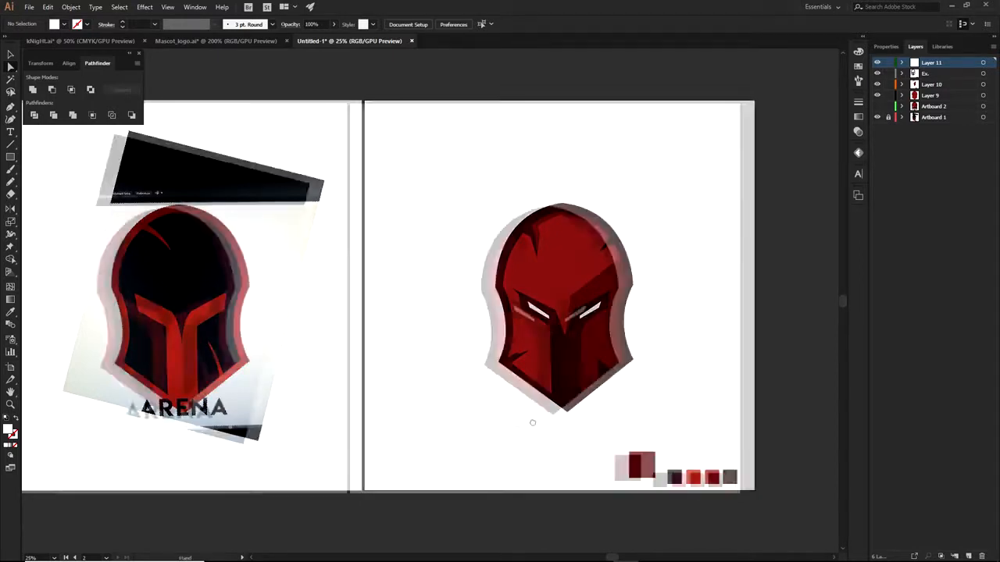
scroll(438, 407, "up", 1)
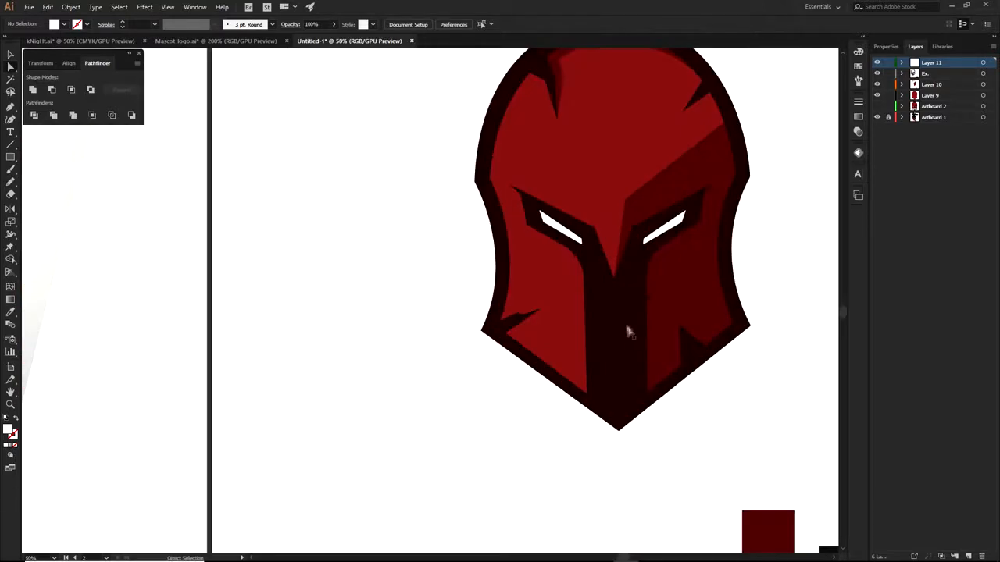
scroll(651, 339, "down", 2)
scroll(614, 315, "right", 1)
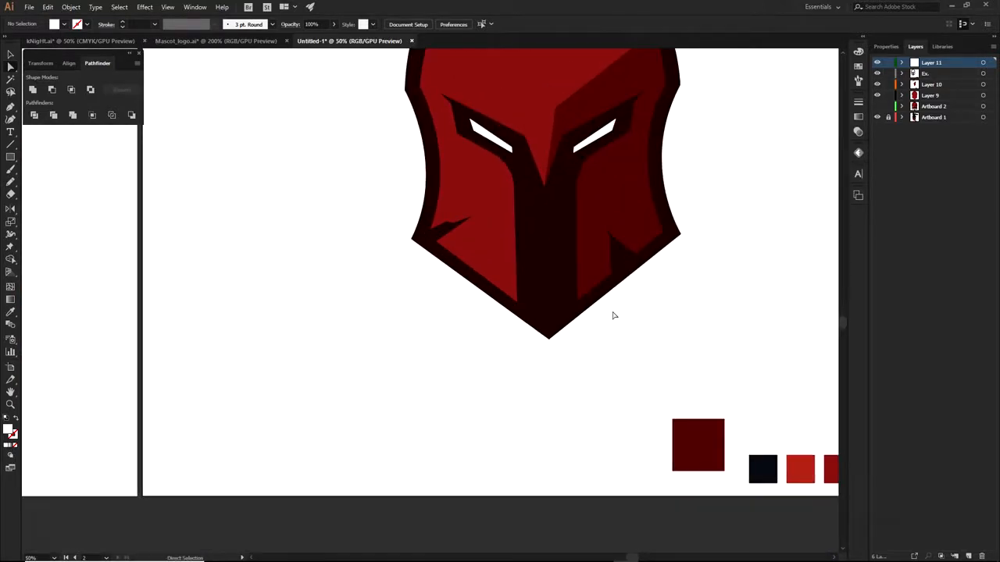
left_click_drag(877, 62, 877, 95)
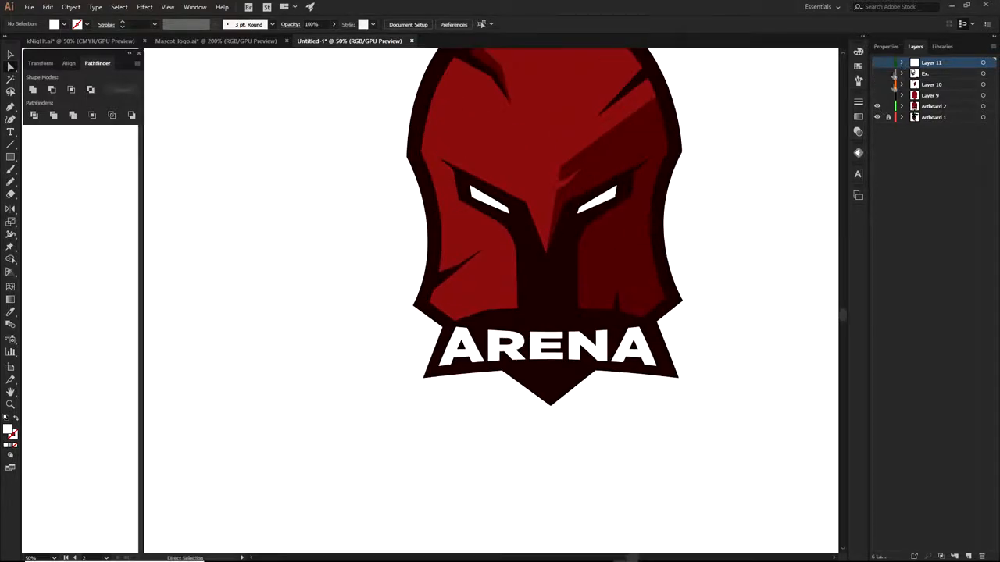
left_click(903, 106)
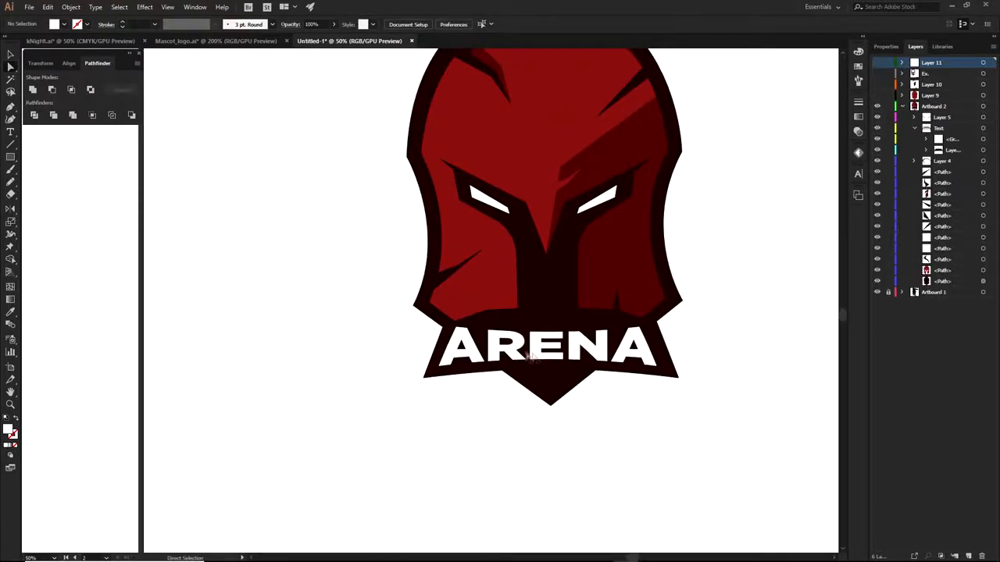
Toggle the ARENA lettering and banner sublayers; undo a trial move of the banner
left_click(877, 129)
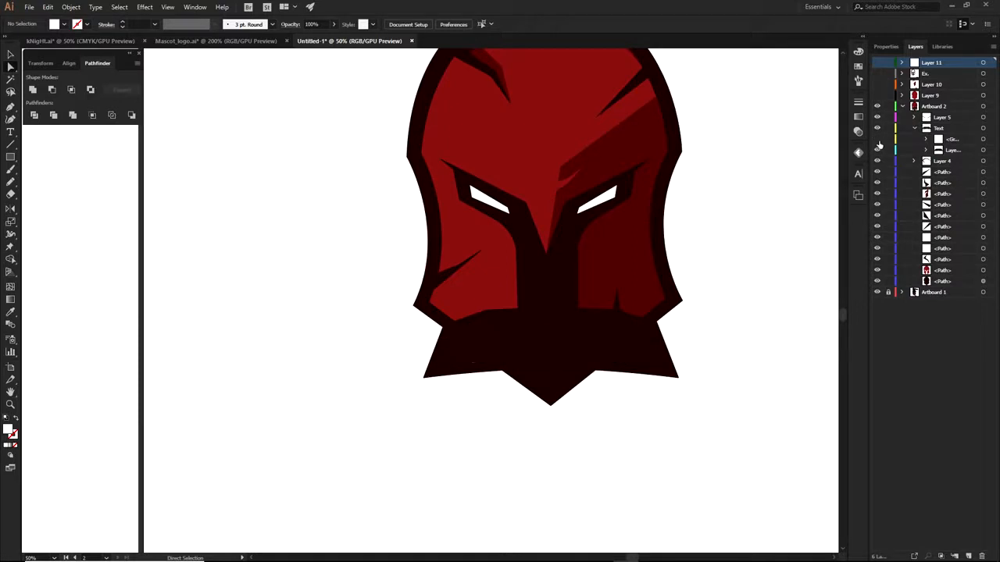
left_click(878, 150)
left_click(877, 149)
left_click_drag(726, 390, 722, 279)
left_click_drag(637, 256, 621, 404)
left_click(662, 311)
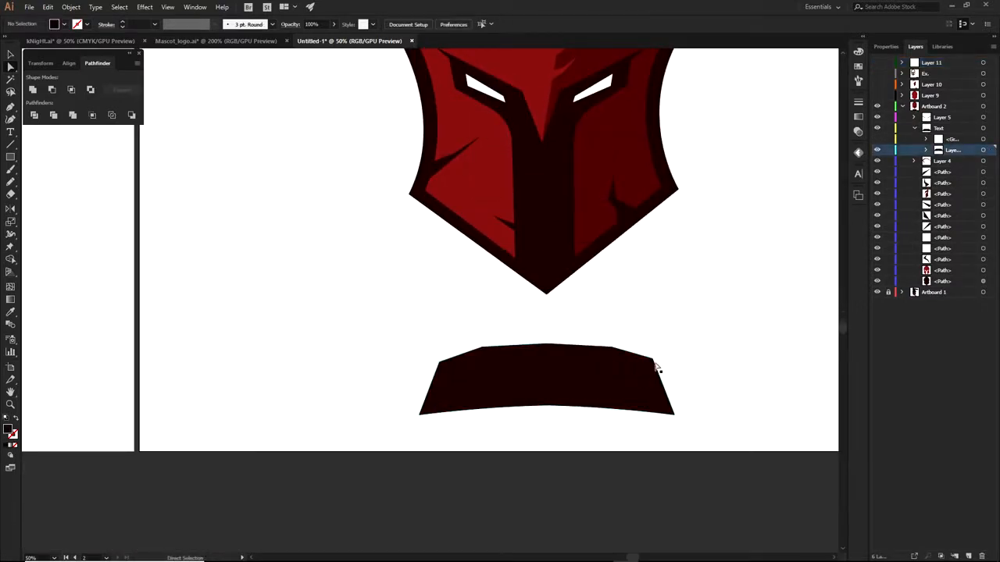
left_click(877, 140)
key("ctrl+z")
key("ctrl+z")
left_click(734, 223)
left_click(877, 140)
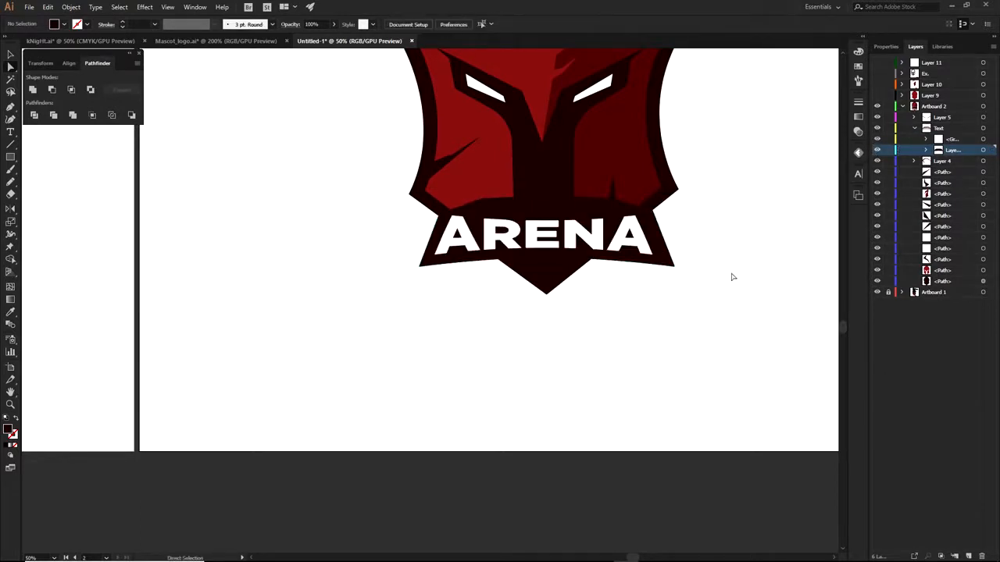
Add the word ARENA as new text centred below the logo
key("t")
left_click(534, 364)
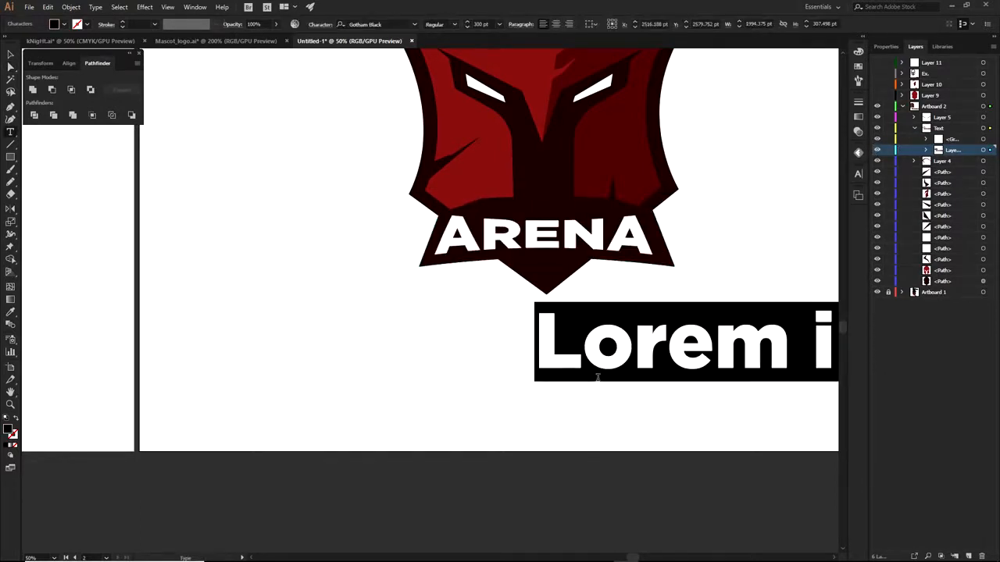
type("ARENA")
left_click(10, 54)
left_click_drag(626, 341, 507, 342)
left_click_drag(673, 275, 651, 329)
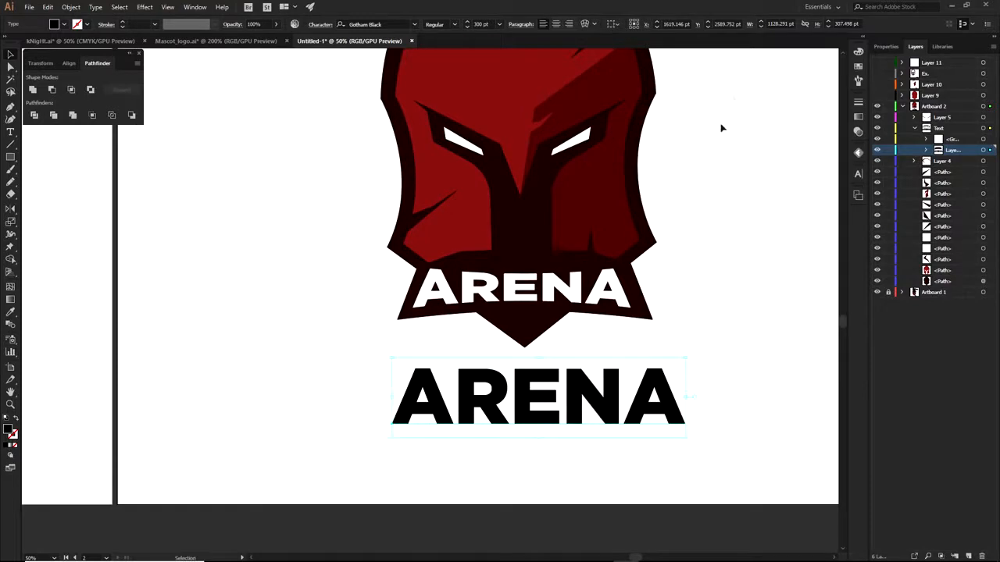
Warp the ARENA text with a Bulge style at -8% bend
left_click(592, 25)
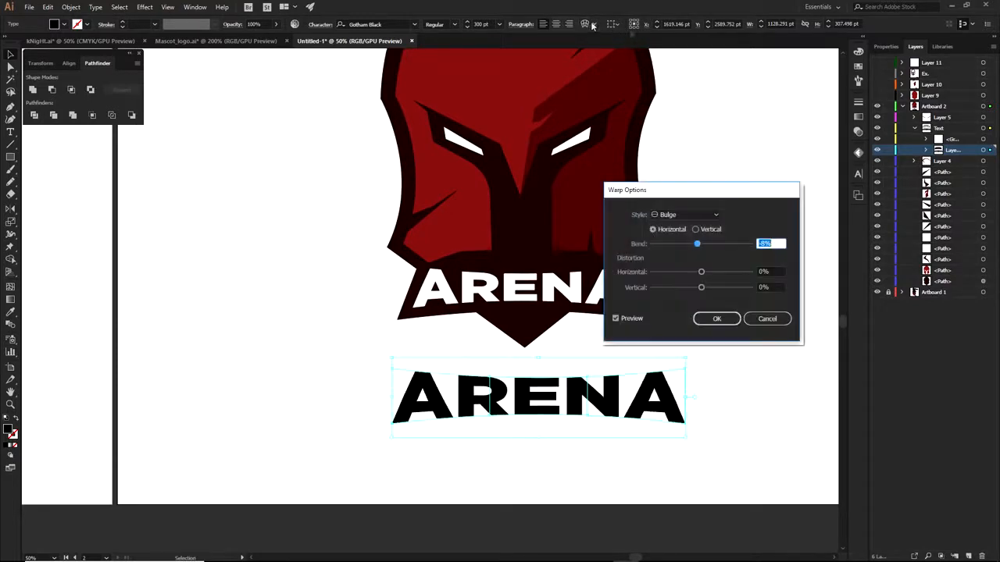
left_click(698, 214)
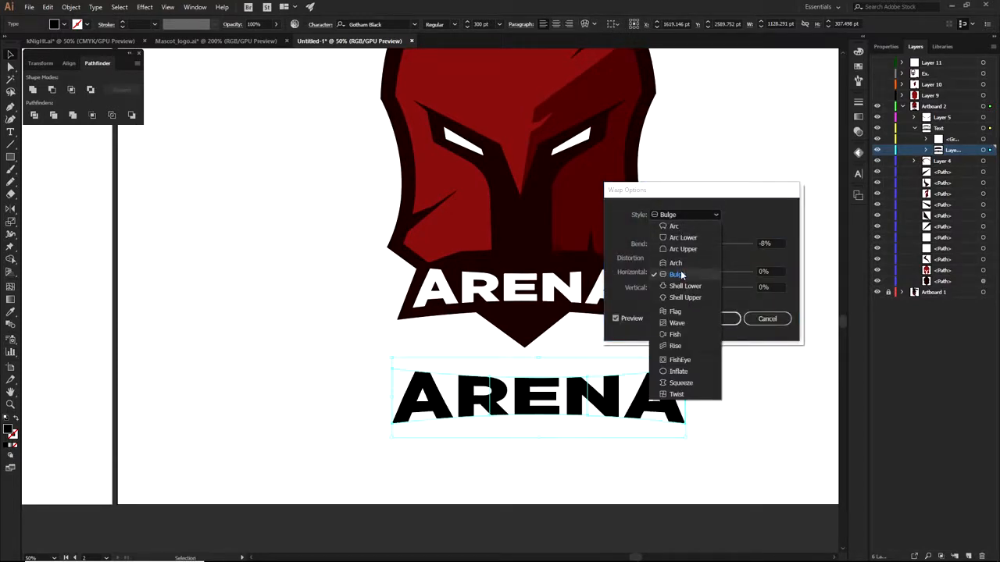
left_click(677, 274)
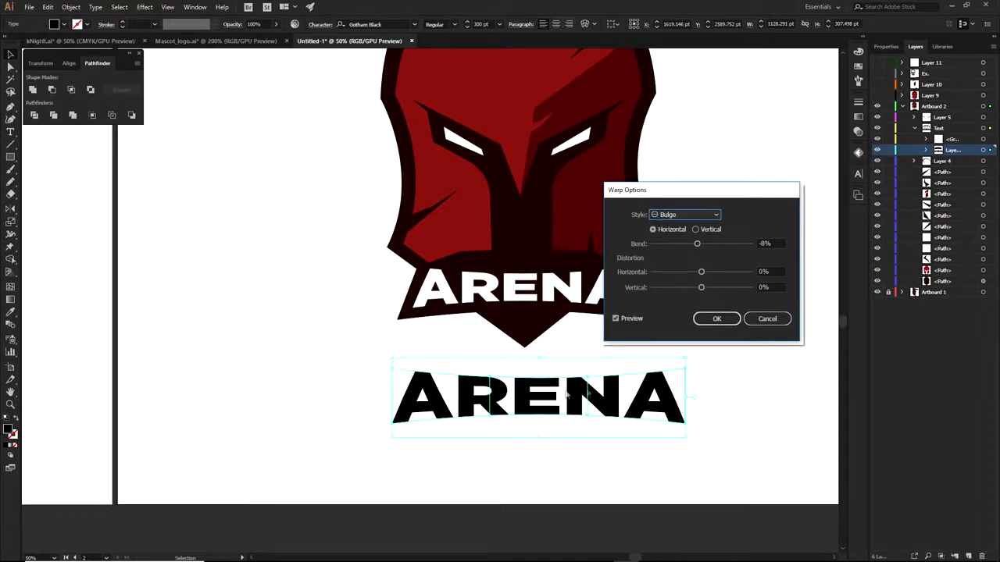
left_click(717, 318)
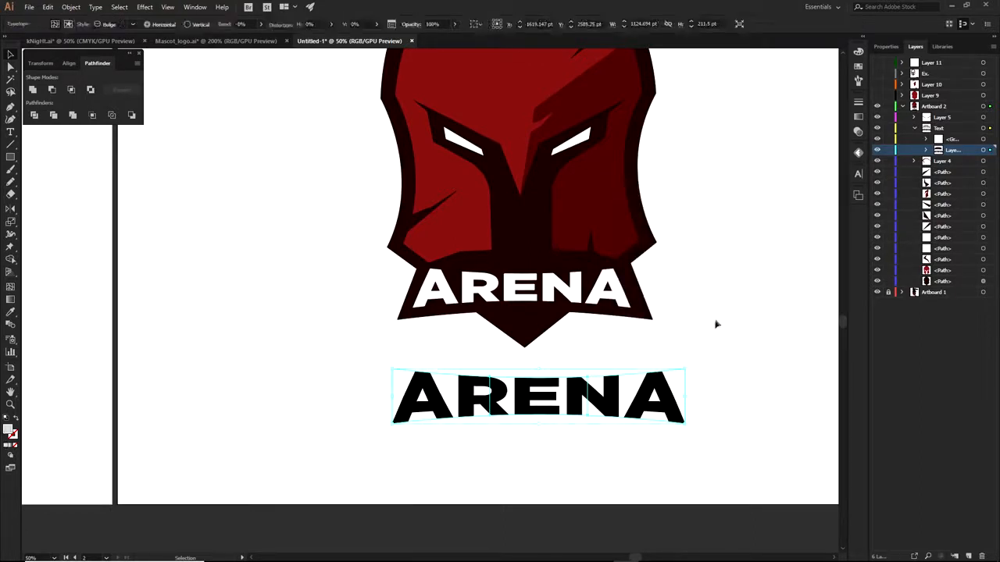
Pen-draw the banner's left half as a closed shape around the lower ARENA text
left_click(540, 372)
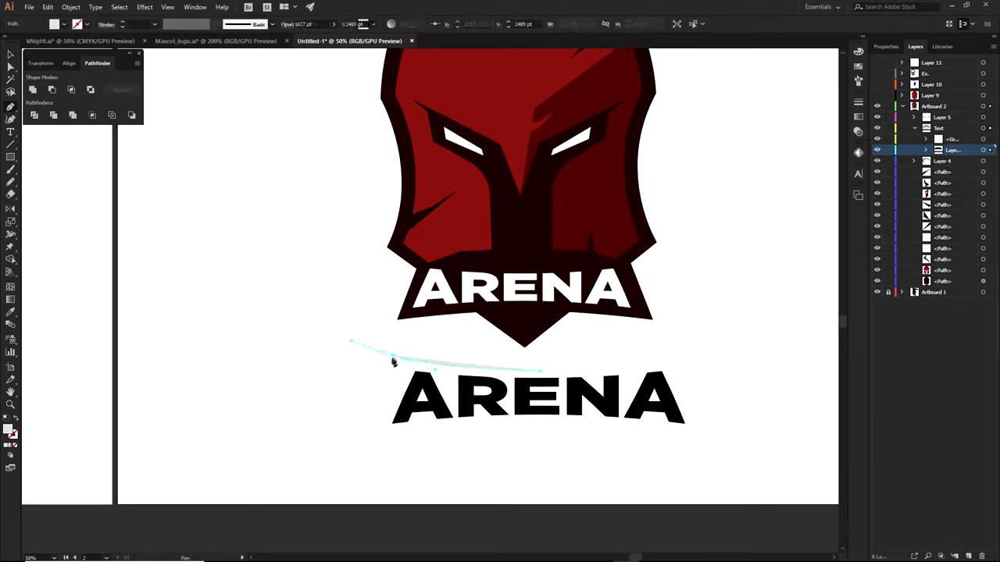
left_click(391, 357)
left_click(366, 443)
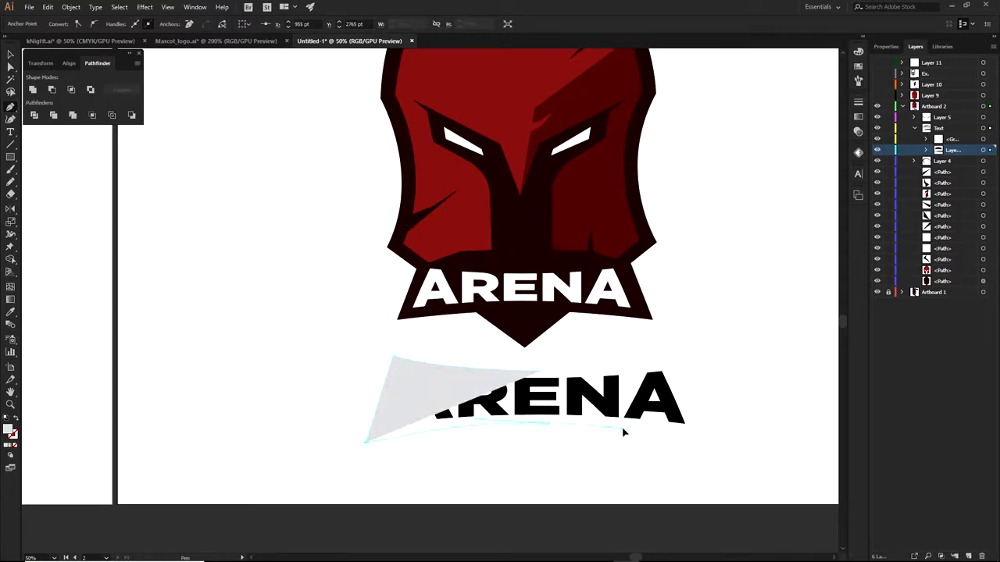
left_click(547, 424)
scroll(546, 375, "up", 2)
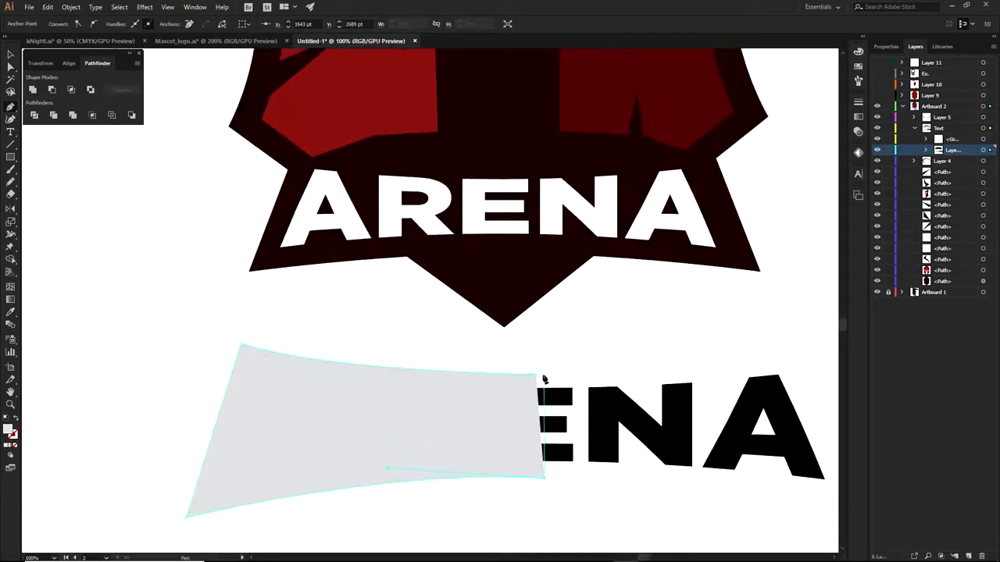
scroll(545, 379, "up", 3)
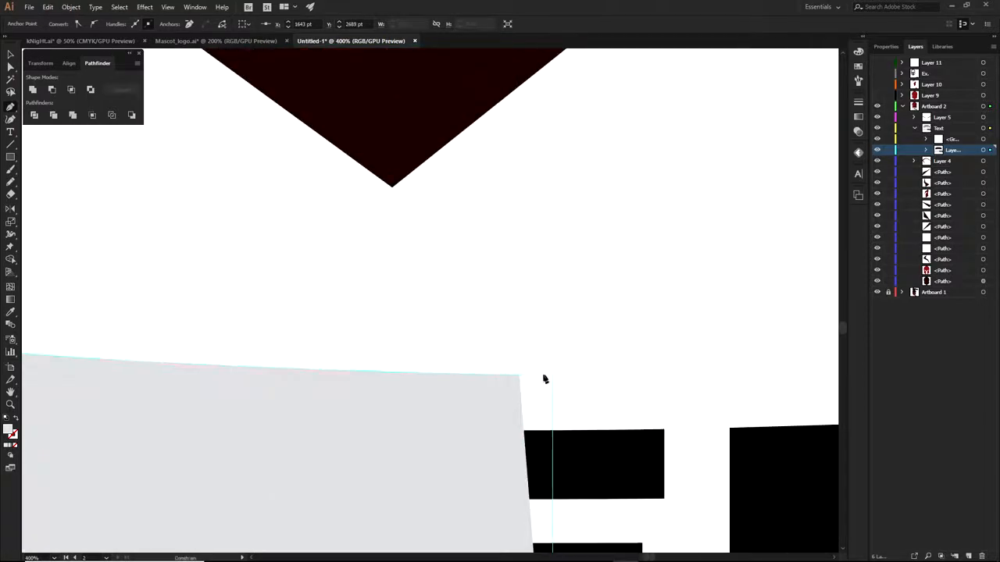
left_click(544, 375)
left_click(520, 376)
scroll(521, 376, "down", 6)
key("a")
Duplicate the half-banner, reflect it vertically and butt it against the left half
left_click_drag(492, 387, 666, 387)
right_click(644, 380)
mouse_move(676, 317)
left_click(791, 354)
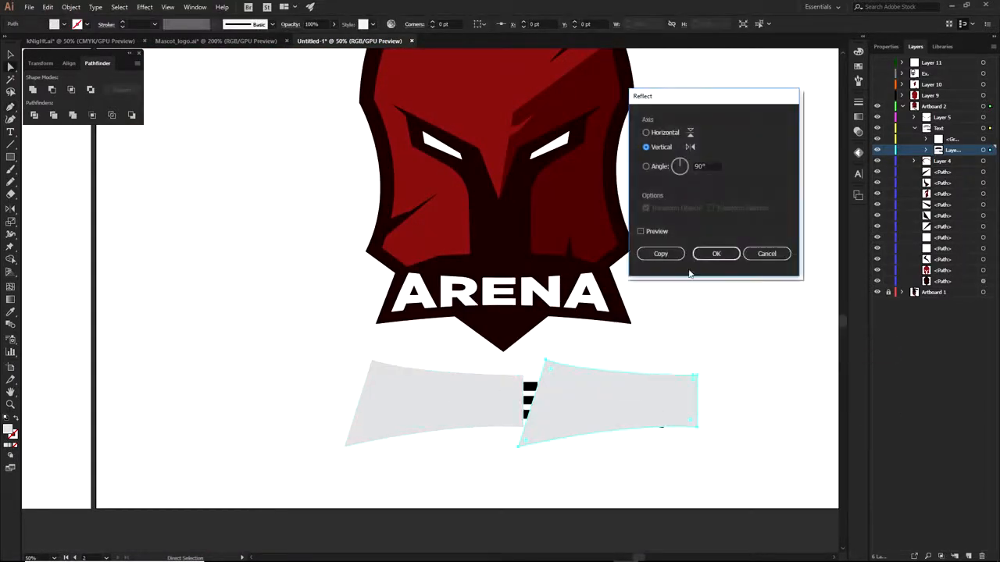
left_click(714, 252)
scroll(541, 432, "up", 2)
mouse_move(534, 430)
left_mouse_down()
mouse_move(572, 436)
mouse_move(543, 433)
left_mouse_up()
left_click(562, 456)
Unite both banner halves into one shape with Pathfinder
scroll(562, 455, "down", 1)
left_click(501, 414)
left_click(587, 413, "shift")
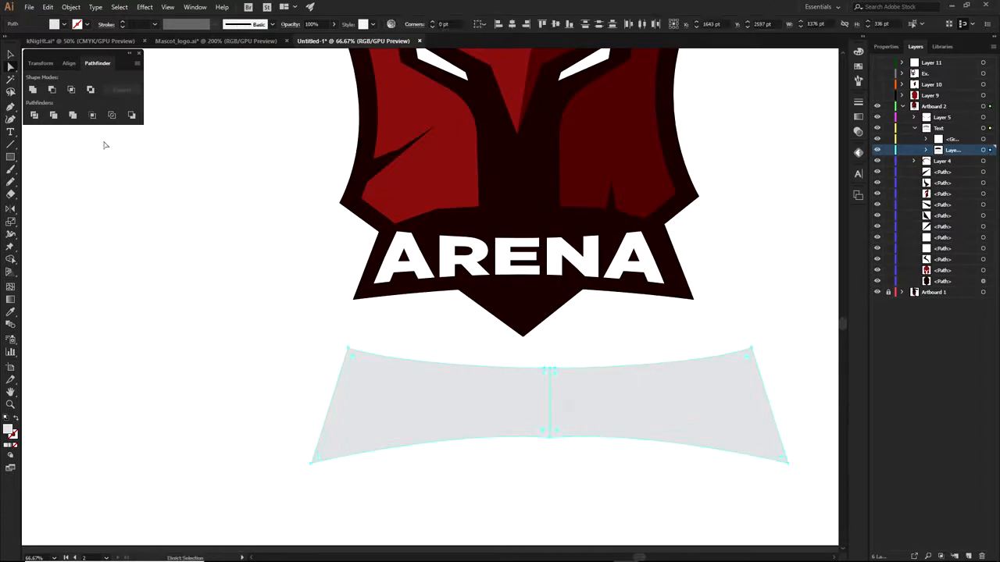
left_click(32, 90)
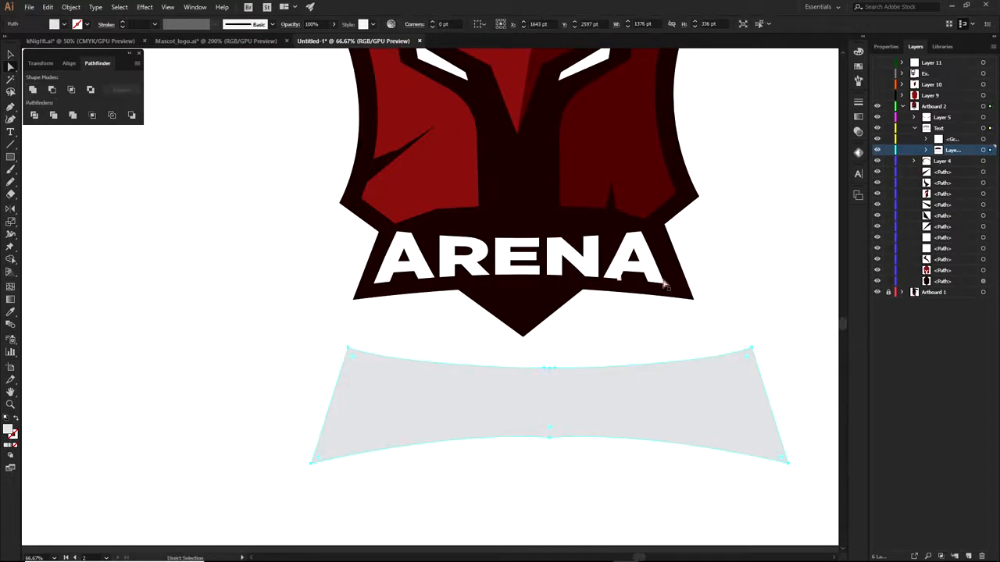
Move the banner below the ARENA text in the Layers panel
left_click(926, 150)
left_click(964, 161)
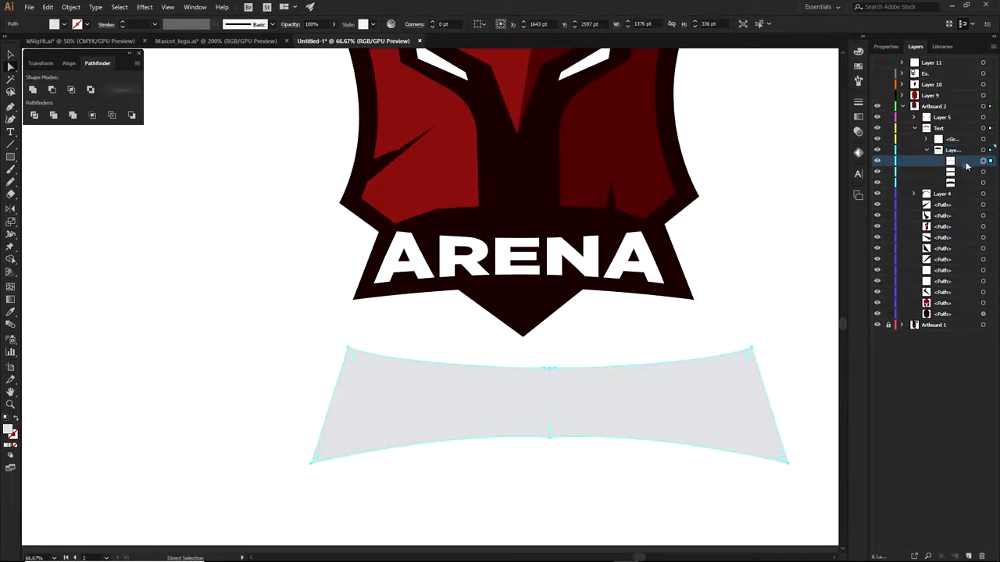
left_click_drag(967, 164, 962, 178)
Expand the warped ARENA text into shapes via Object > Expand
left_click(635, 395)
key("i")
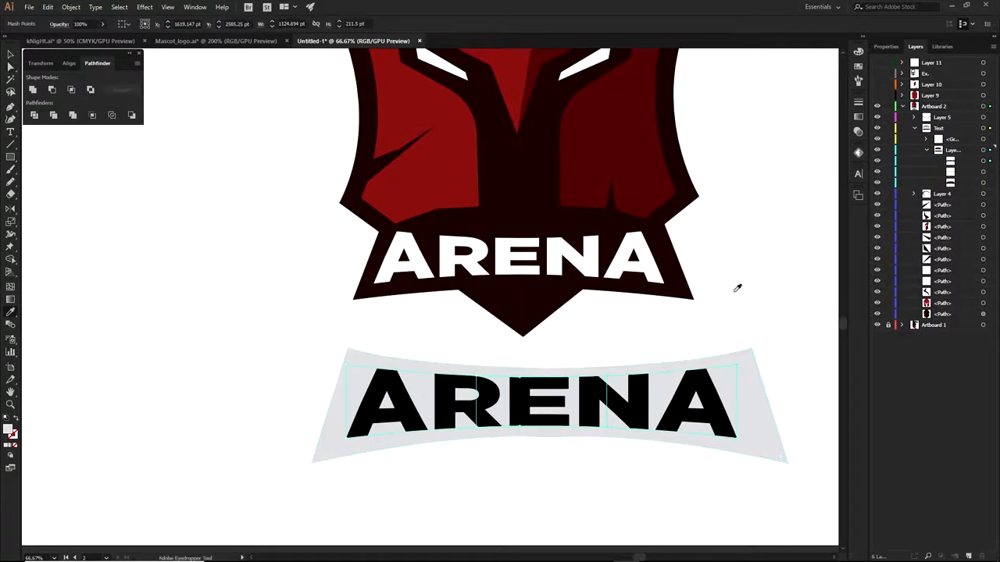
left_click(63, 9)
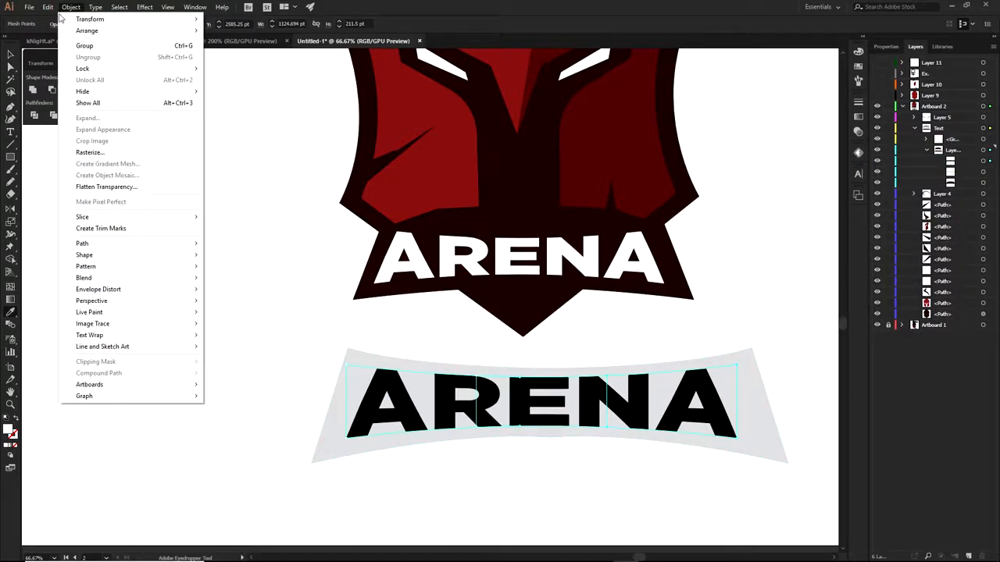
left_click(95, 154)
left_click(586, 368)
key("a")
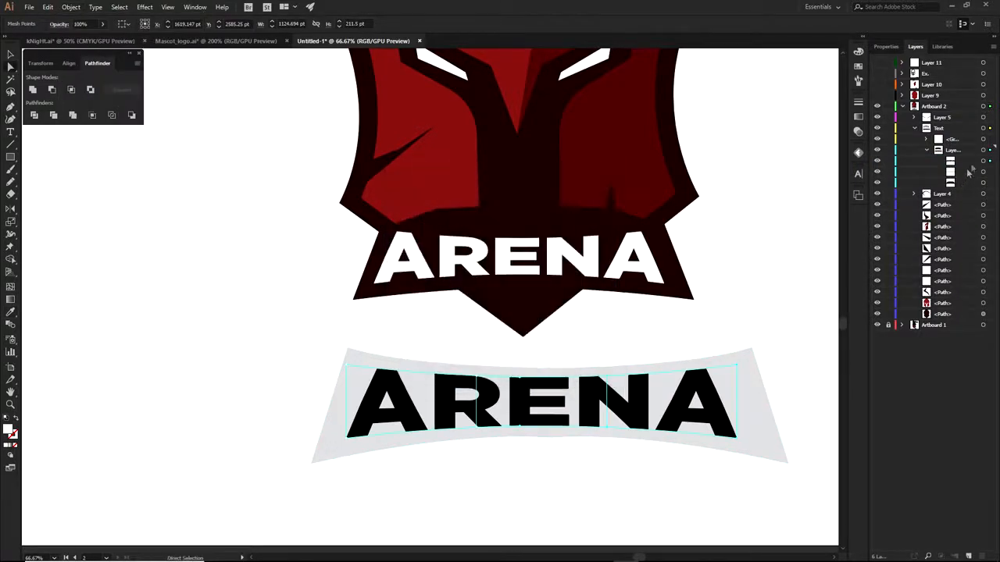
left_click(984, 161)
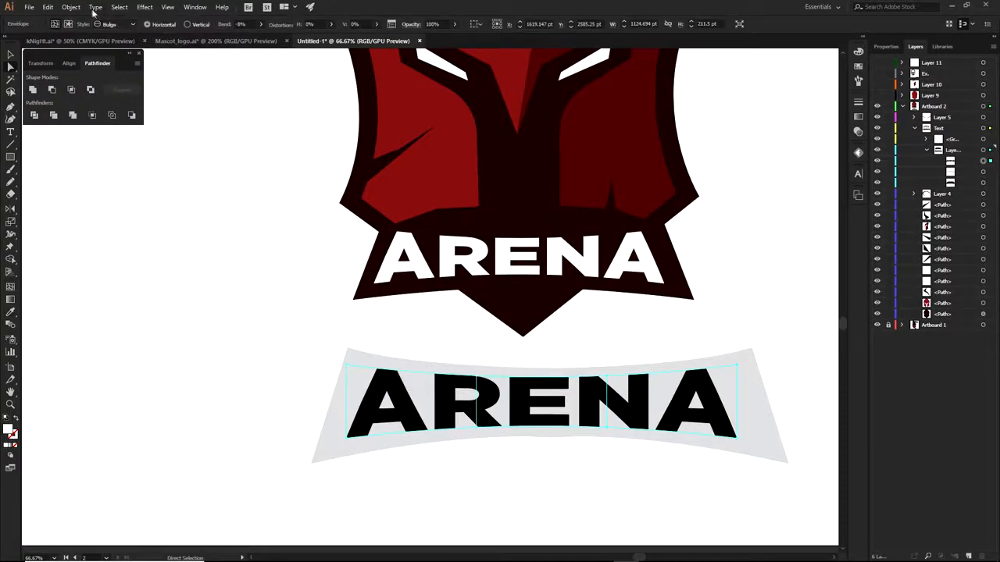
left_click(70, 7)
left_click(94, 121)
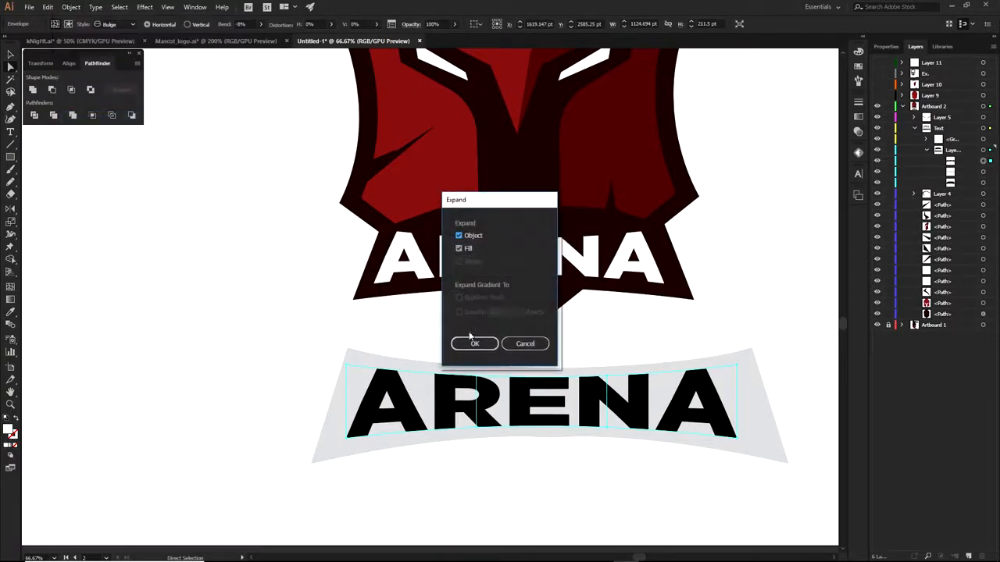
left_click(475, 342)
Eyedropper white onto the ARENA letters and dark brown onto the banner
key("i")
left_click(734, 278)
left_click(735, 374, "ctrl")
left_click(684, 195)
key("a")
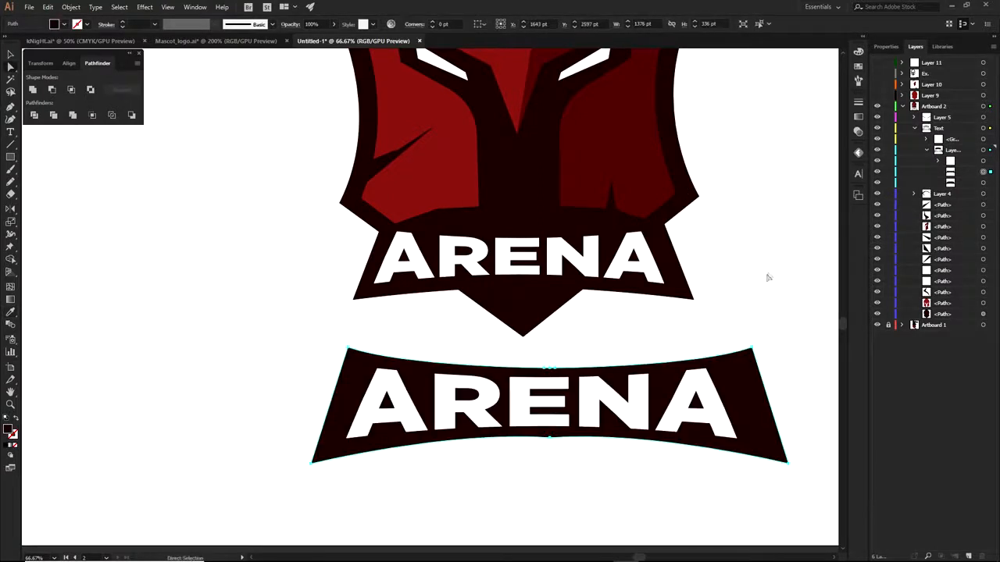
left_click(714, 394, "shift")
Move the white ARENA letters and their banner onto the shield base
left_click(640, 406, "shift")
left_click(564, 392, "shift")
left_click(560, 385, "shift")
left_click(465, 390, "shift")
left_click(398, 391, "shift")
left_click(407, 375, "shift")
left_click_drag(407, 375, 399, 210)
left_click(644, 359)
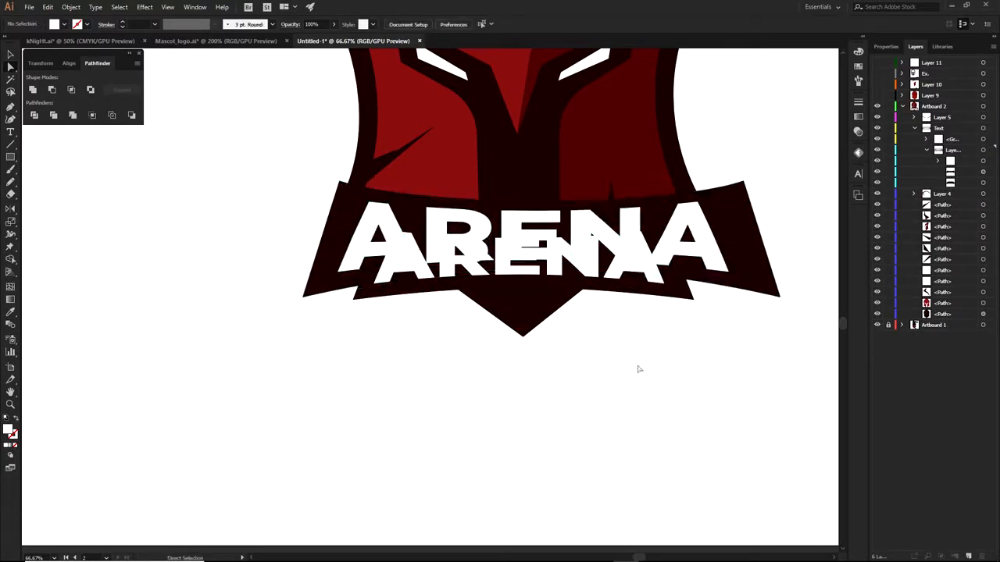
left_click_drag(638, 373, 645, 427)
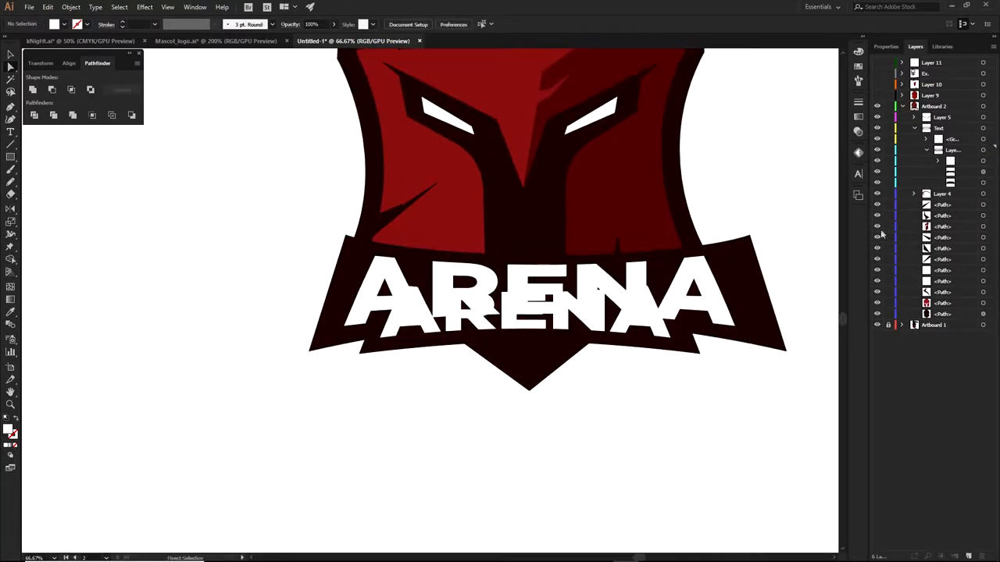
Delete the grey banner's extra top-right segment
left_click(920, 148)
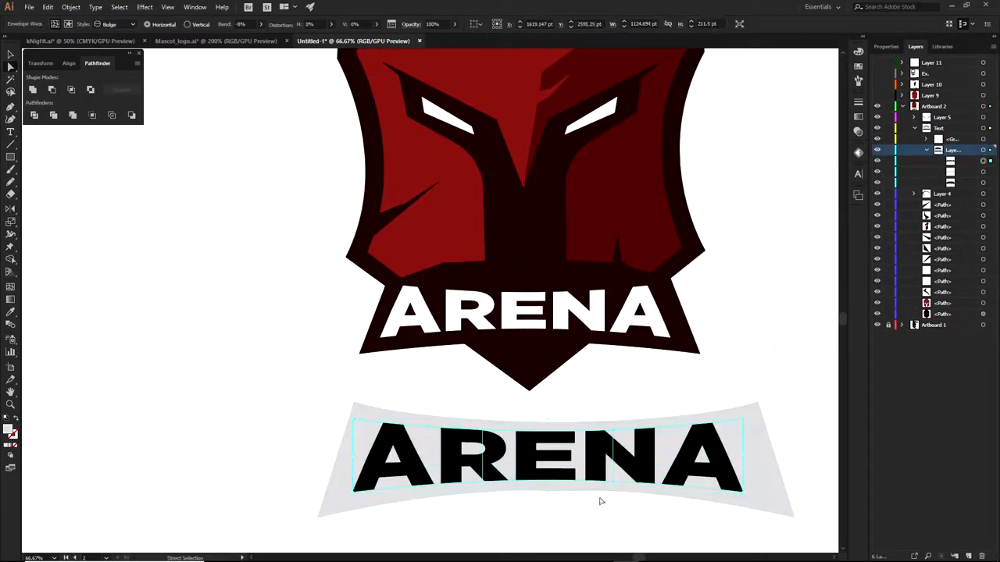
left_click_drag(602, 502, 692, 348)
left_click_drag(580, 377, 691, 493)
key("Delete")
key("Delete")
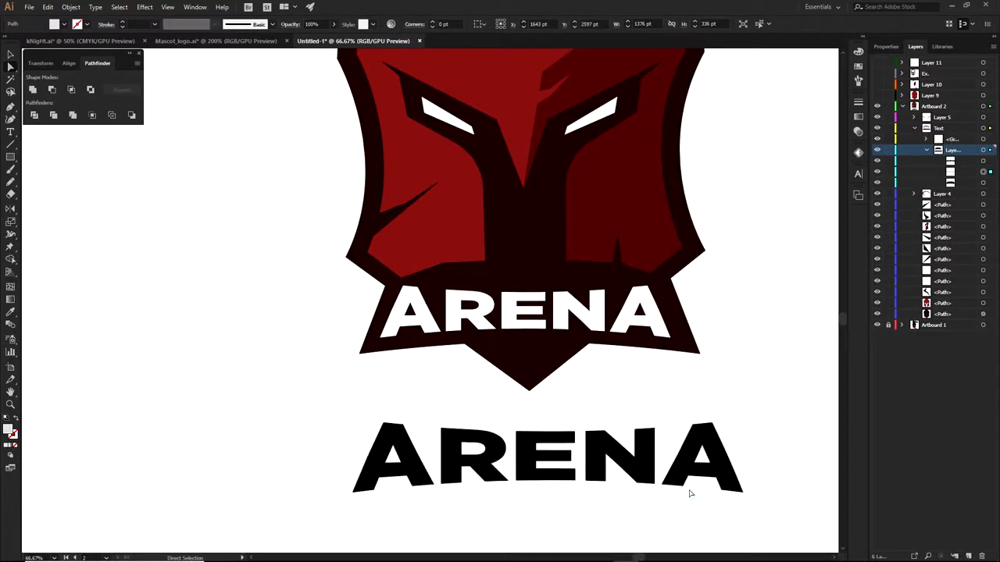
Delete the leftover black ARENA text below the logo
left_click(677, 467)
key("ctrl+shift+a")
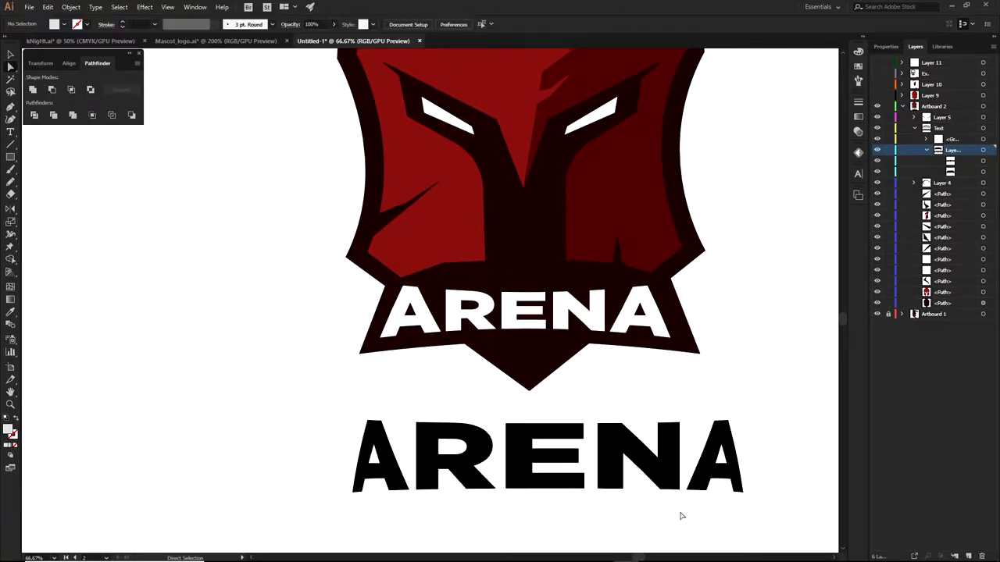
left_click(547, 450)
key("Delete")
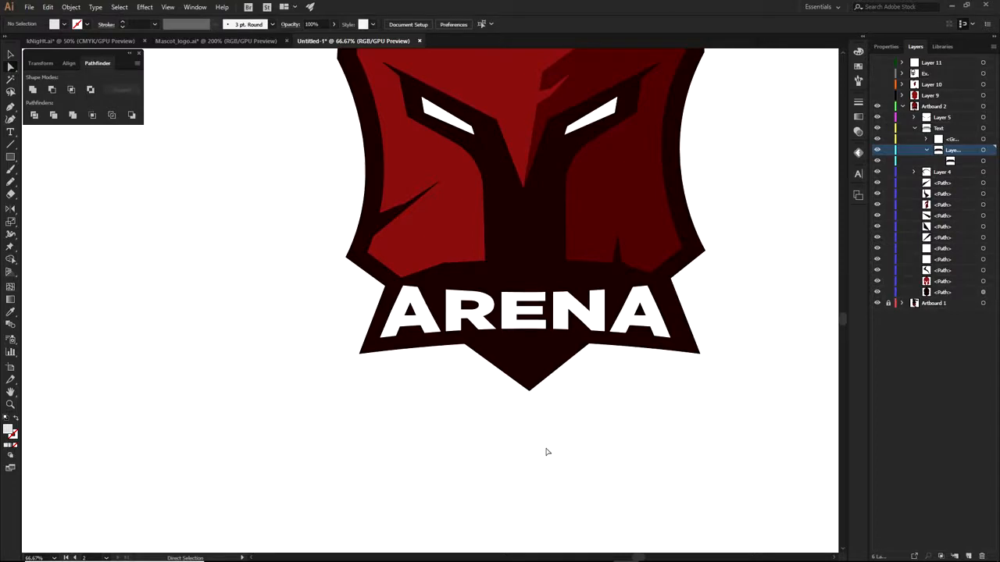
left_click(904, 106)
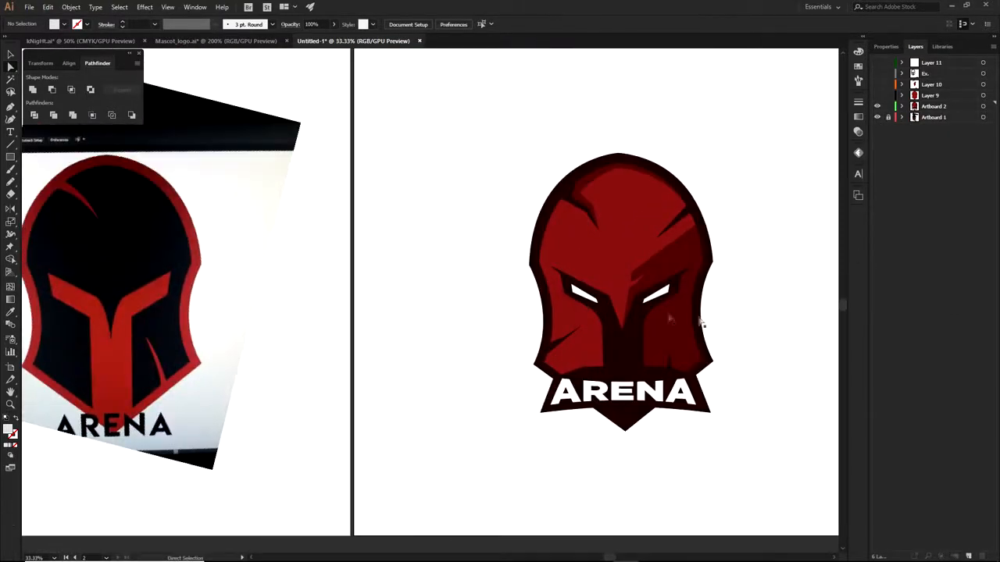
Review both artboards, marquee-select the helmet paths, then clear the selection
scroll(587, 322, "down", 2)
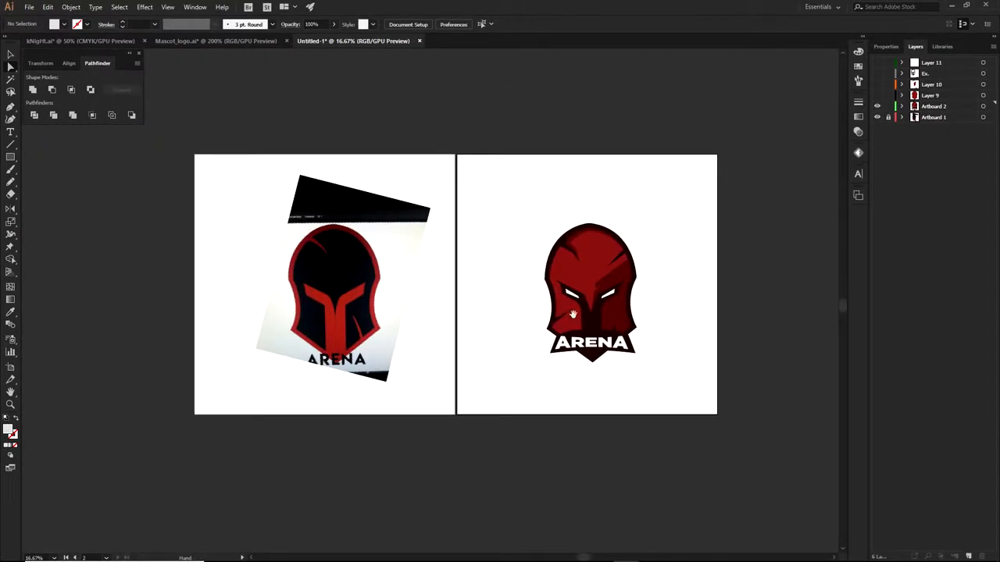
scroll(573, 314, "up", 1)
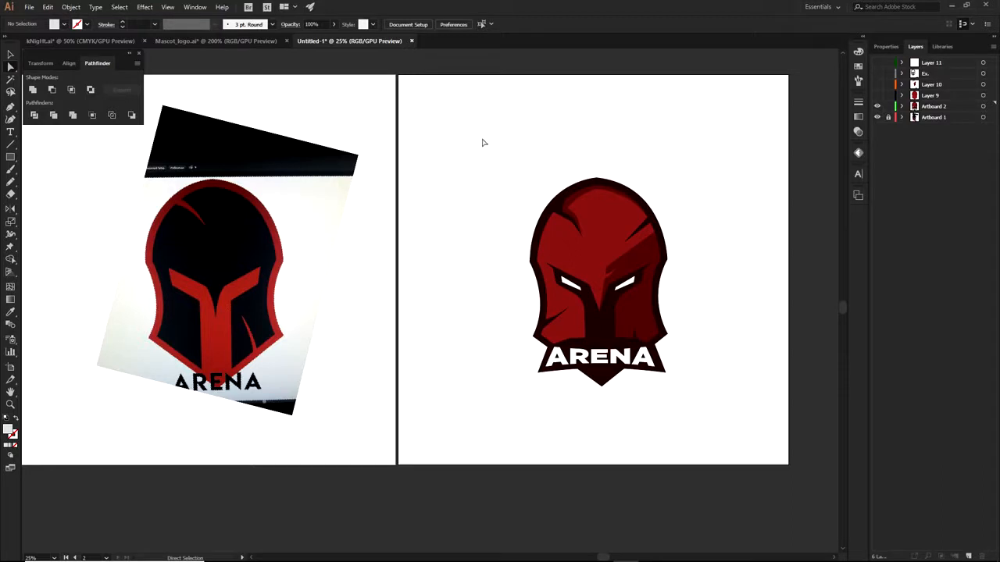
left_click_drag(482, 143, 719, 430)
left_click_drag(719, 430, 716, 431)
left_click(716, 430)
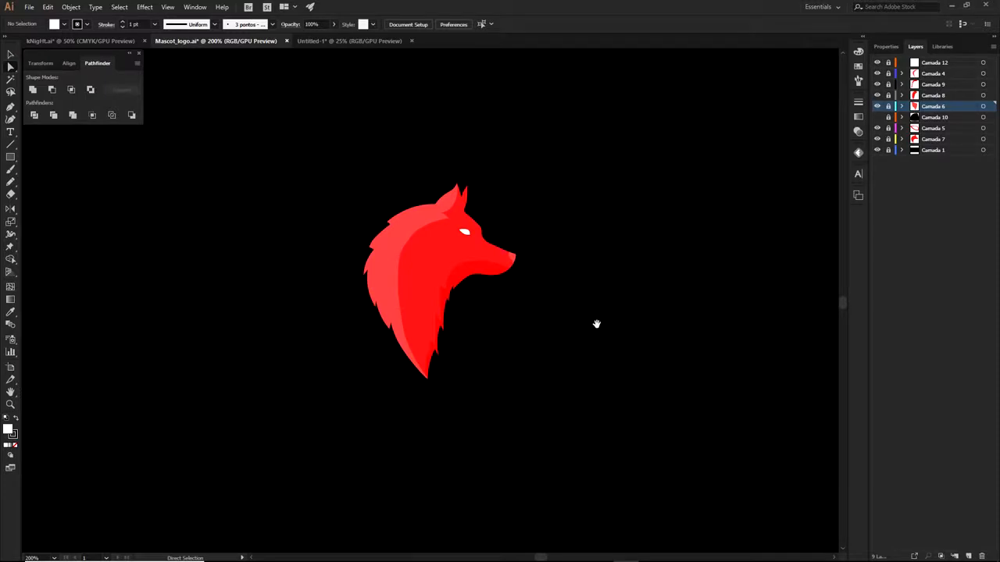
scroll(443, 271, "up", 1)
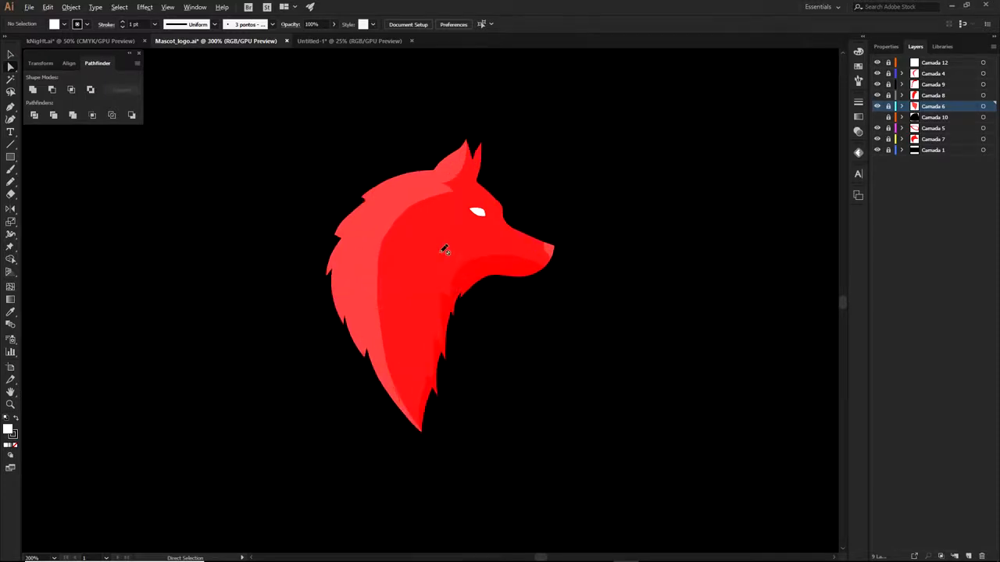
scroll(425, 259, "up", 1)
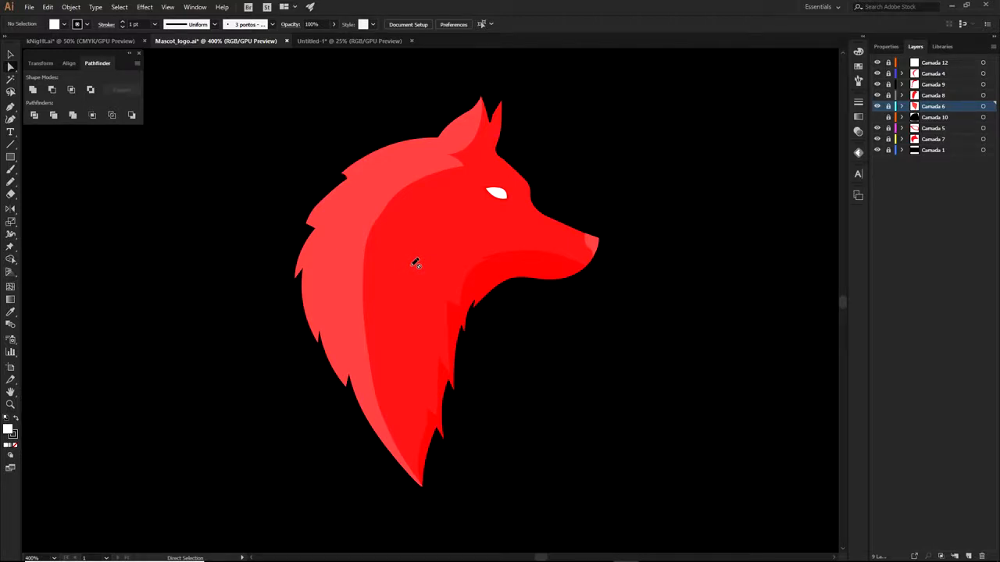
scroll(415, 263, "down", 2)
left_click_drag(415, 264, 536, 331)
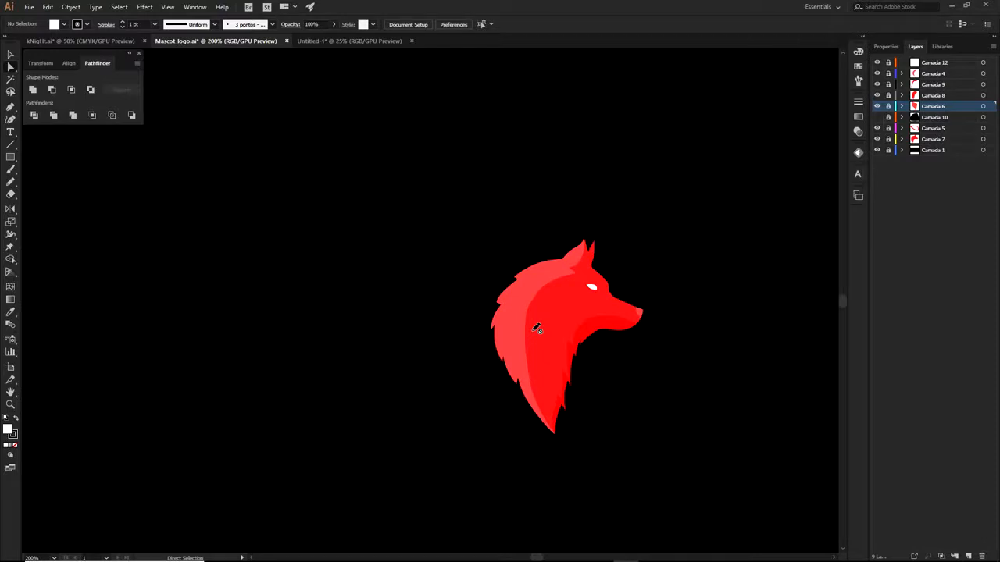
scroll(536, 329, "up", 1)
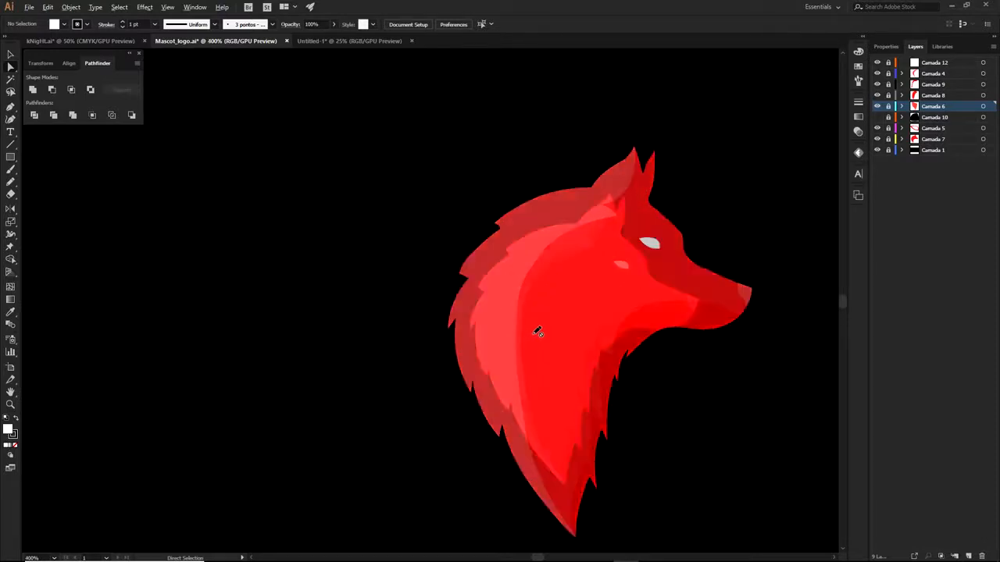
scroll(539, 333, "down", 1)
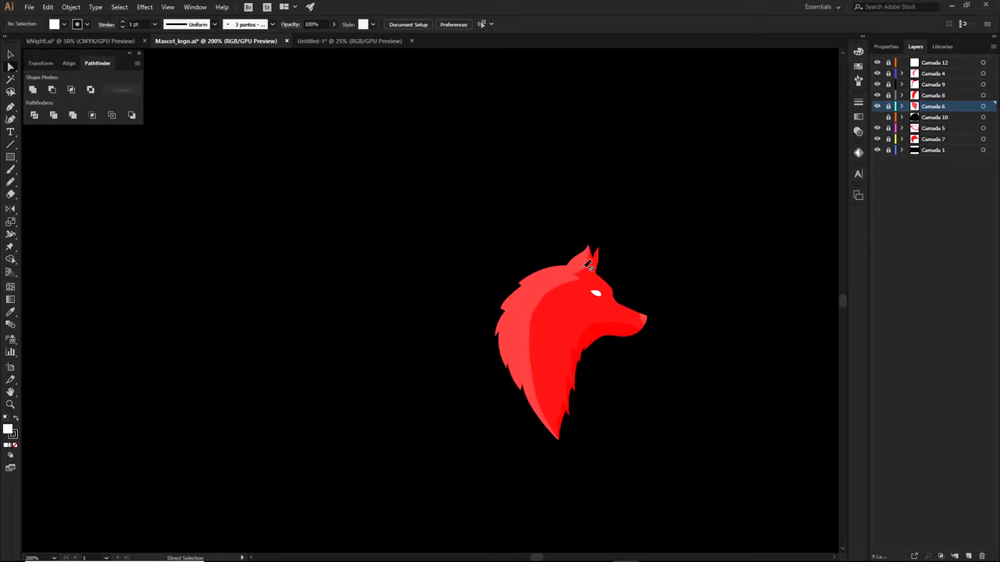
Zoom and pan in to inspect the wolf's ear and the notch in the mane edge
scroll(589, 267, "up", 2)
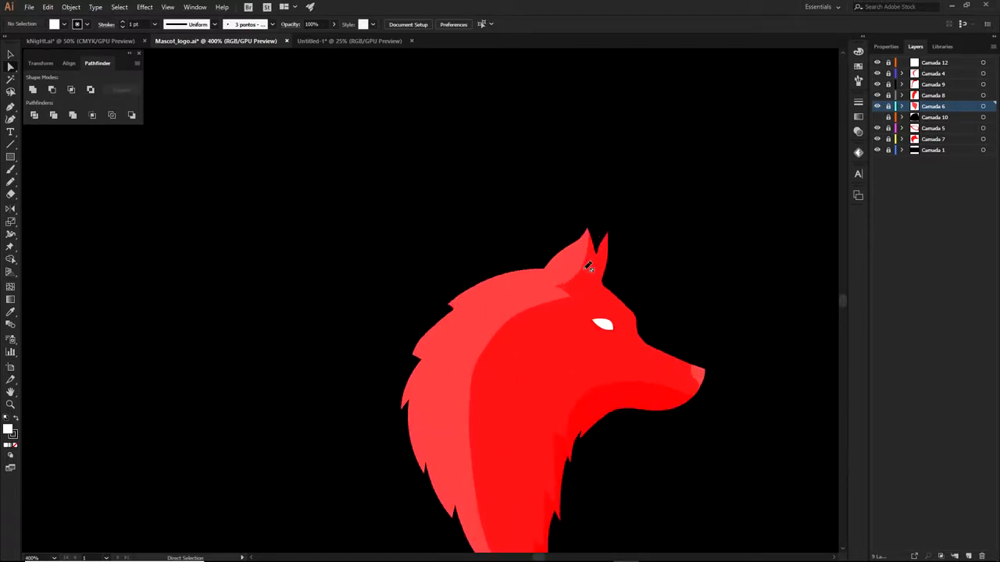
key("p")
left_click_drag(603, 252, 617, 173)
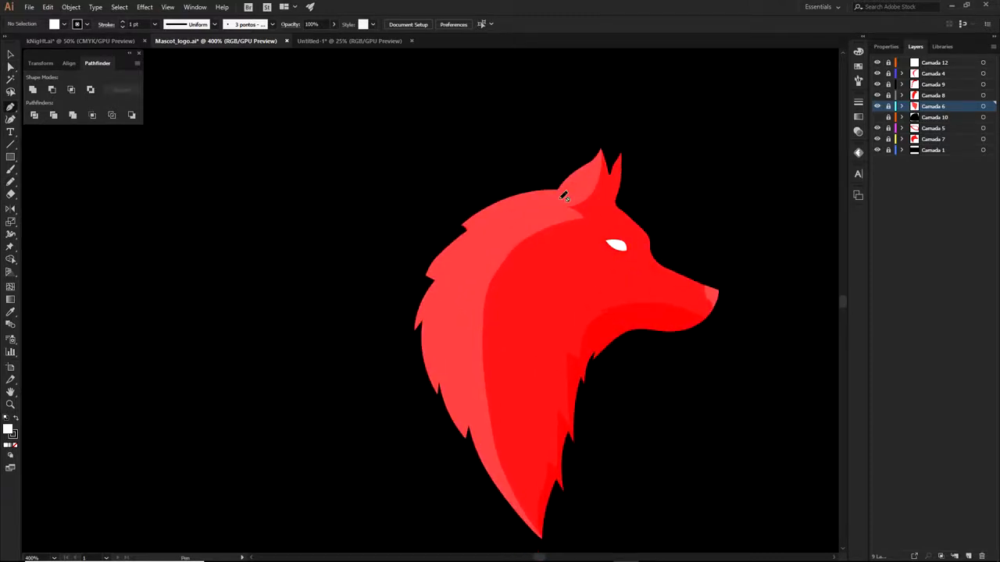
left_click_drag(579, 247, 563, 205)
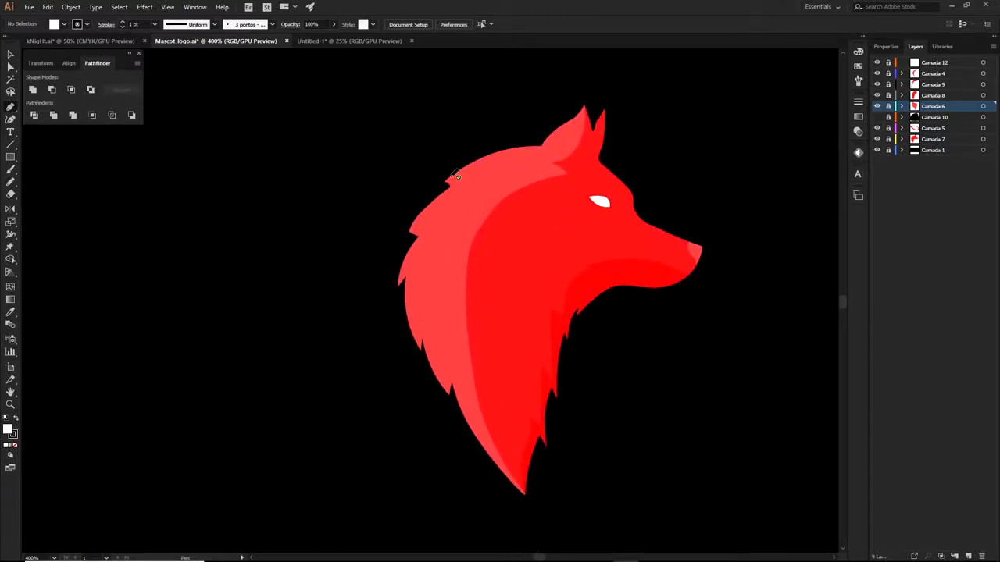
scroll(406, 211, "up", 2)
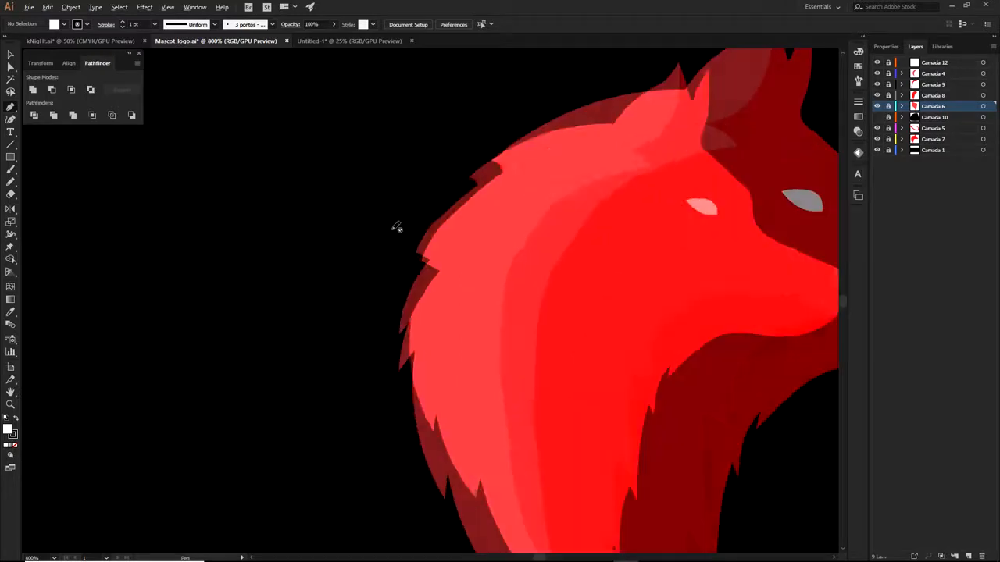
scroll(398, 225, "down", 3)
scroll(565, 156, "up", 5)
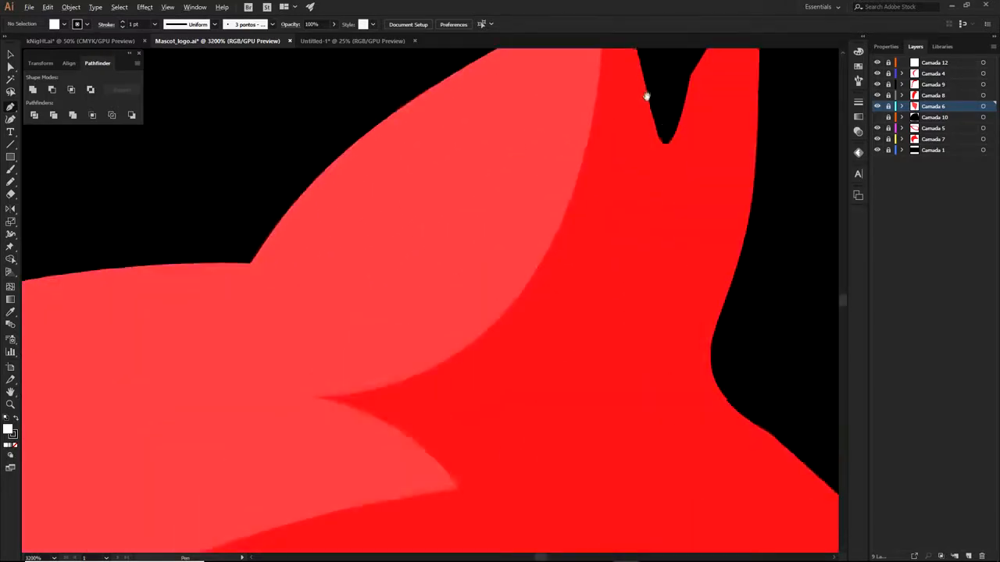
scroll(519, 156, "up", 2)
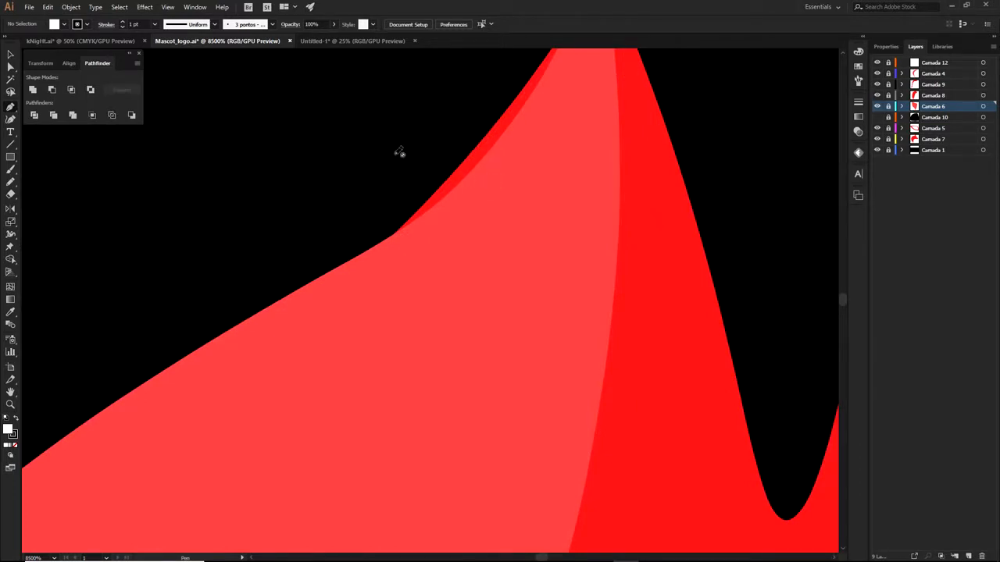
scroll(453, 195, "down", 2)
left_click_drag(479, 274, 560, 148)
left_click_drag(344, 313, 640, 168)
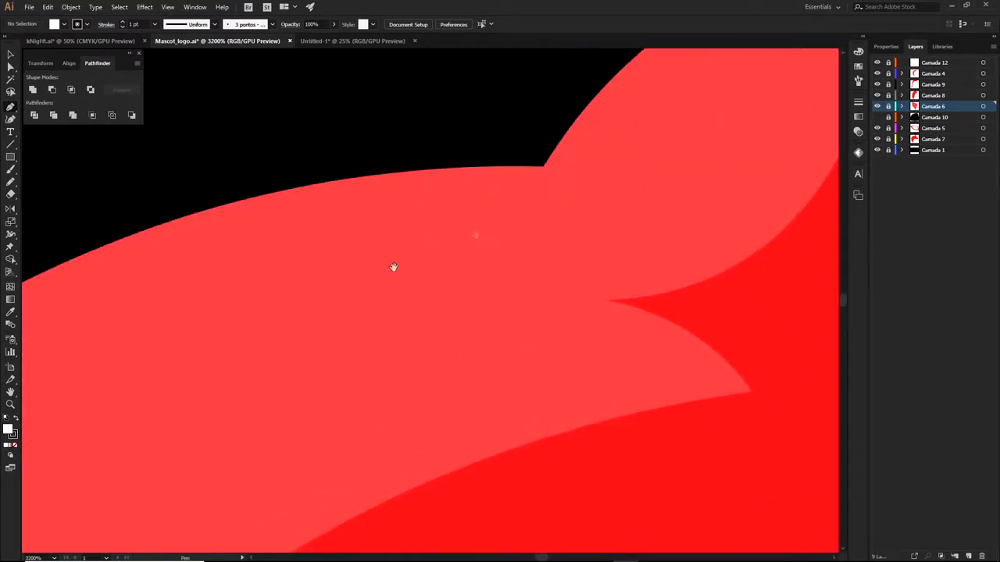
left_click_drag(375, 304, 758, 167)
left_click_drag(131, 367, 350, 227)
scroll(383, 223, "up", 2)
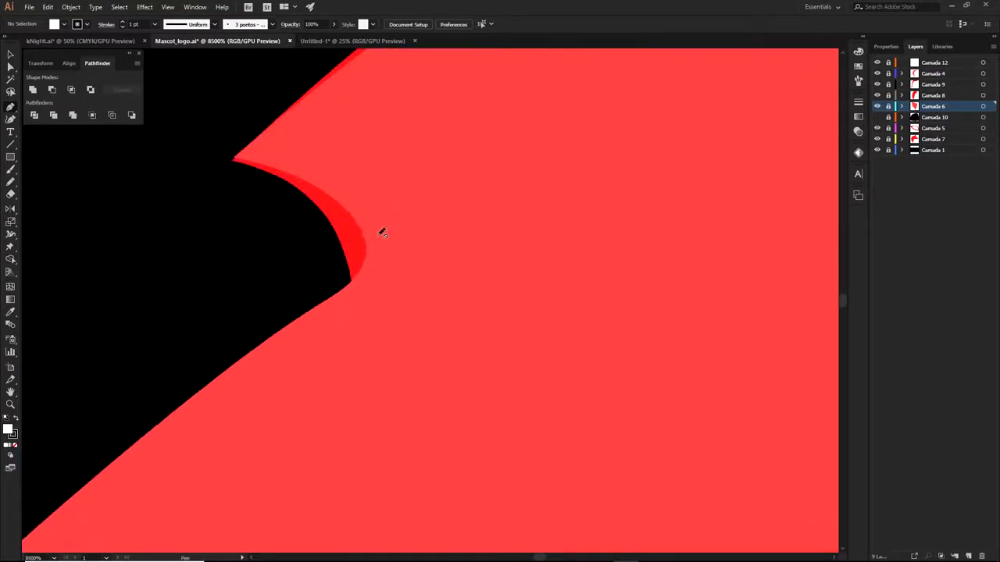
Unlock all artwork and select the dark red and light red shapes at the notch
key("a")
left_click_drag(888, 63, 888, 149)
left_click(333, 234)
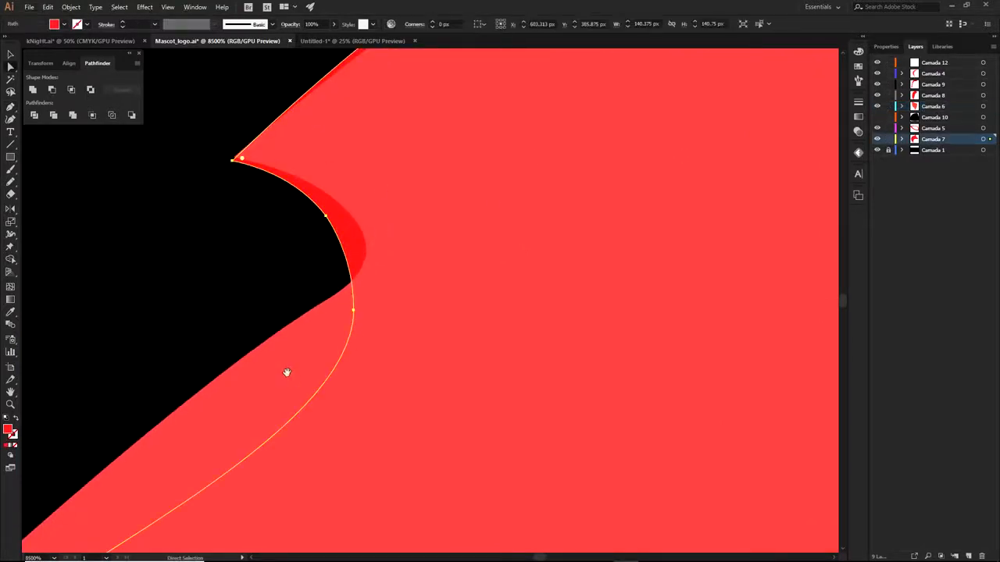
left_click_drag(311, 336, 460, 226)
left_click(458, 240)
scroll(457, 242, "down", 3)
left_click(393, 234)
scroll(391, 232, "down", 3)
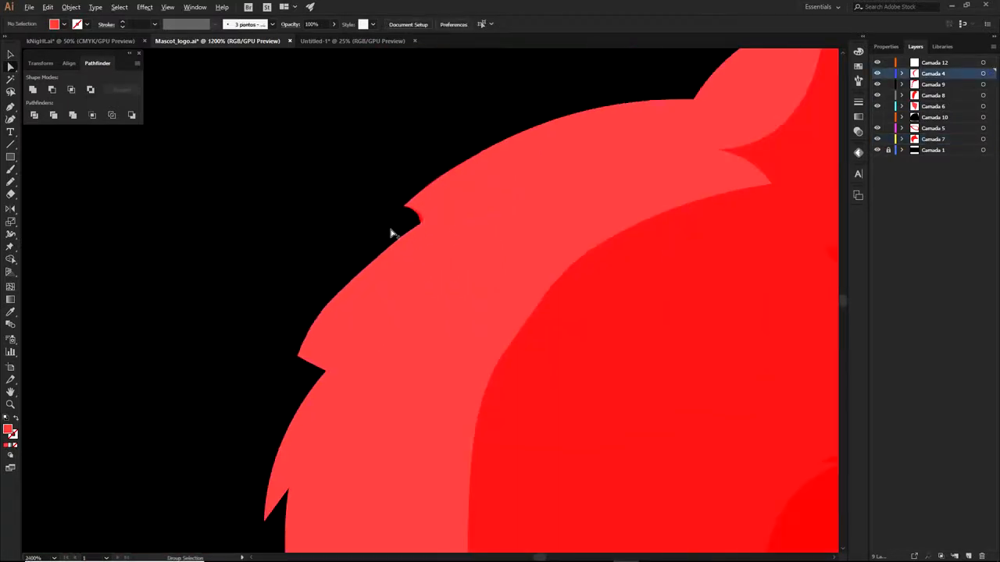
left_click_drag(451, 282, 509, 209)
scroll(508, 208, "down", 3)
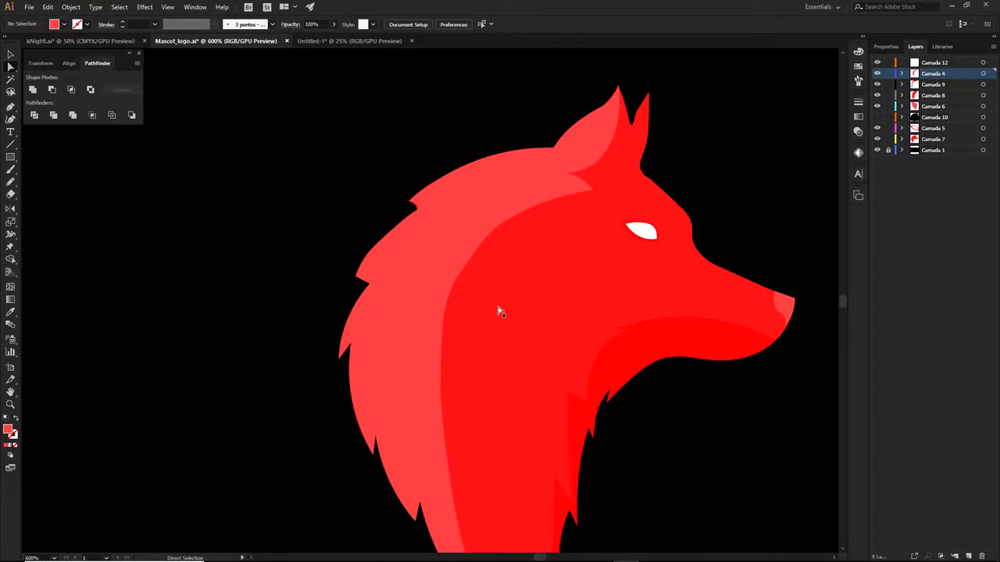
Move Camada 12 through Camada 7 into new Layer 10, then add Layer 11 on top
left_click(928, 64)
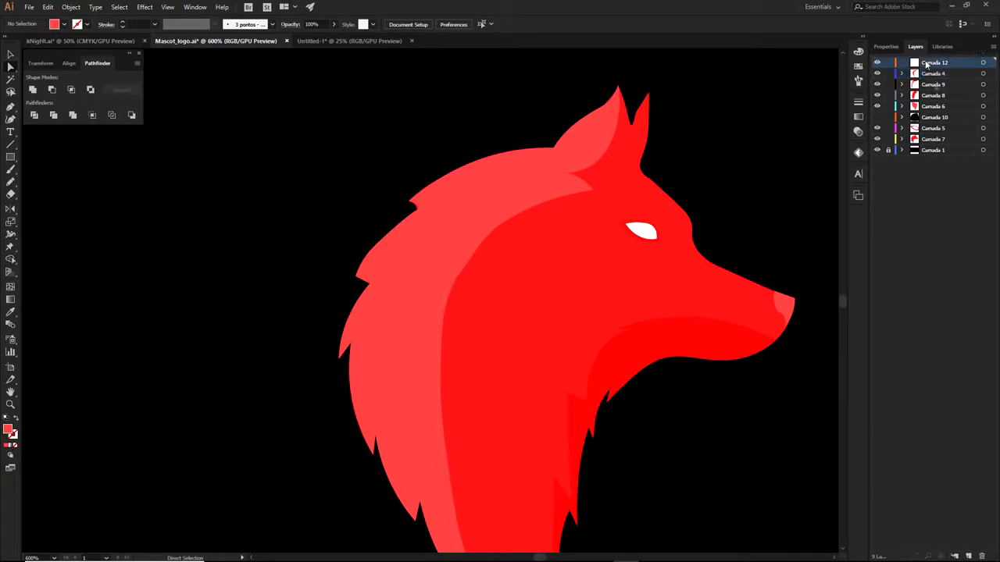
left_click(968, 556)
left_click(936, 150)
left_click(939, 74, "shift")
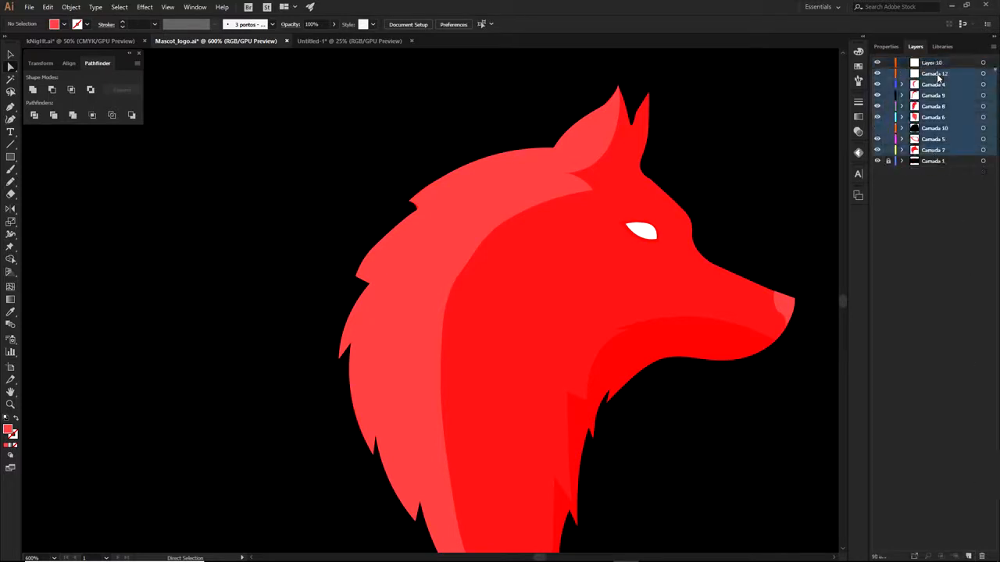
left_click_drag(940, 78, 934, 62)
left_click(902, 63)
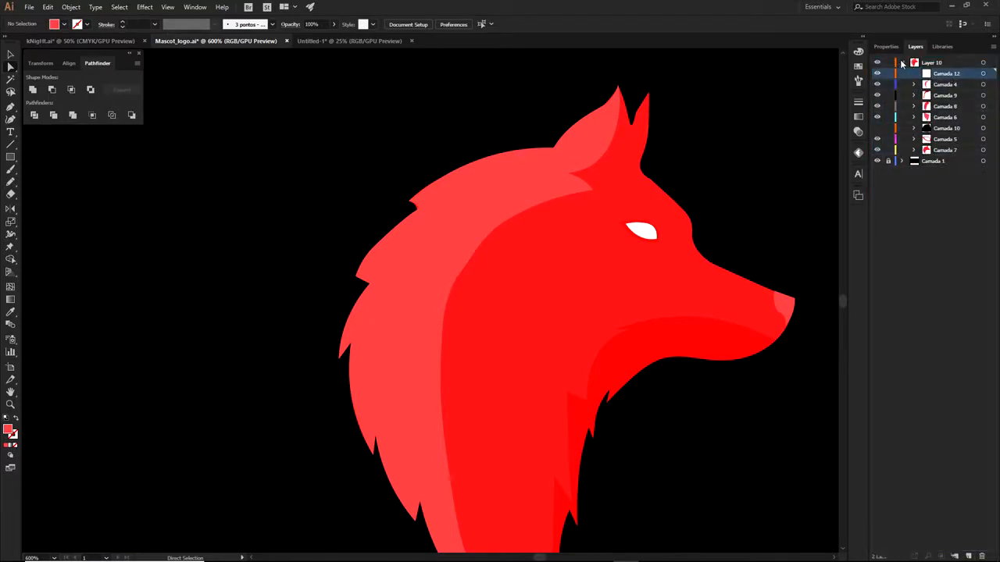
scroll(742, 203, "down", 1)
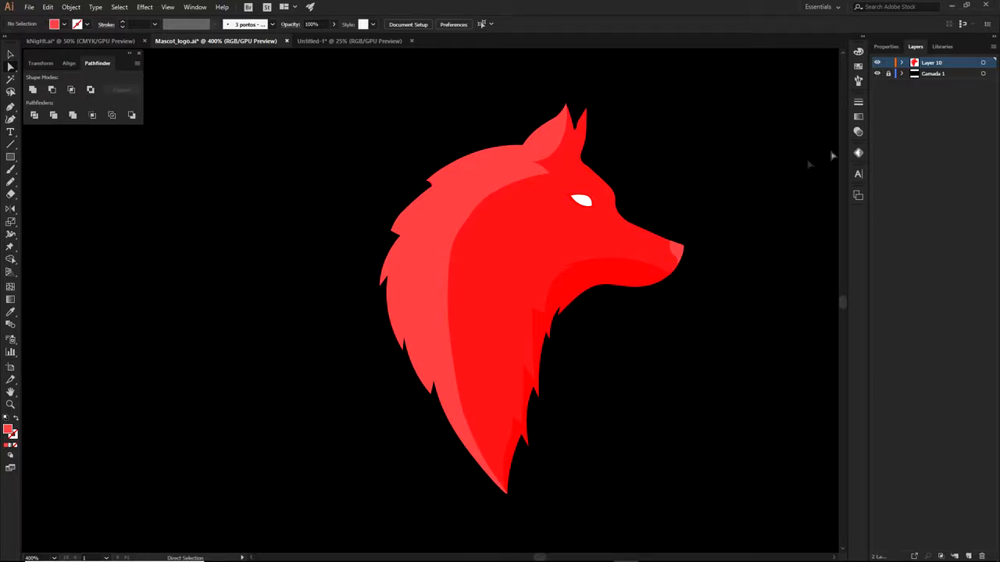
left_click(968, 556)
With the Pen tool and fill set to None, start the outline at the ear tip and curve it along the ear base
key("p")
scroll(576, 89, "up", 2)
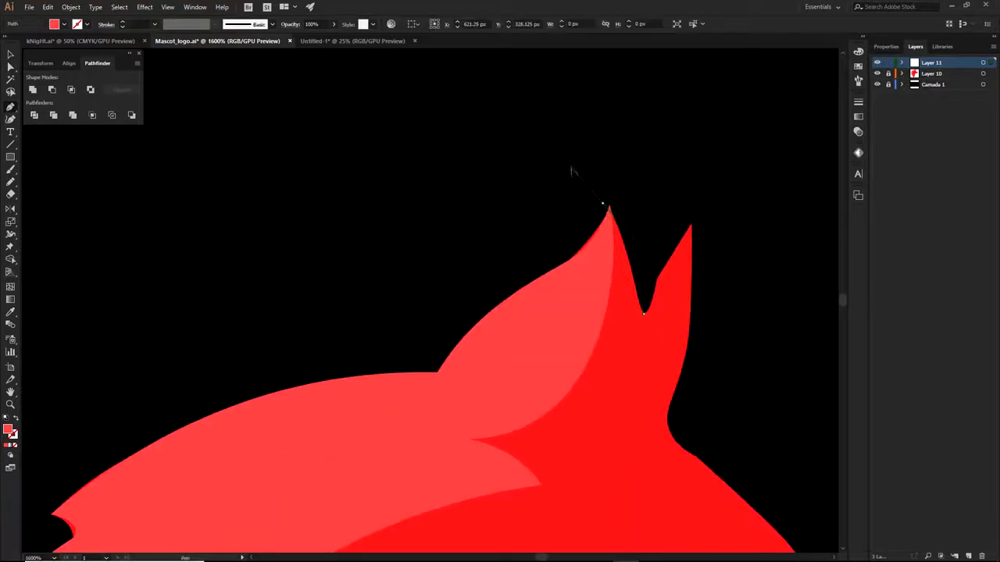
left_click(607, 208)
left_click(10, 445)
left_click(14, 446)
left_click(604, 205)
left_click_drag(438, 372, 500, 441)
Add curved and corner points along the head top and jagged mane edge to the lower spike tip
scroll(514, 294, "down", 2)
left_click_drag(522, 323, 628, 257)
left_click(628, 256)
left_click_drag(358, 417, 368, 509)
left_click(444, 363)
left_click_drag(489, 355, 515, 360)
left_click(489, 355)
left_click_drag(489, 415, 566, 532)
left_click(495, 403)
mouse_move(507, 375)
left_mouse_down()
mouse_move(519, 361)
mouse_move(500, 386)
mouse_move(435, 198)
left_mouse_up()
left_click(507, 375)
left_click_drag(617, 493, 663, 539)
Undo the last point, then add a smooth point further down the mane and reshape it to hug the edge
left_click_drag(454, 280, 477, 377)
scroll(476, 377, "down", 1)
key("ctrl+z")
key("ctrl+z")
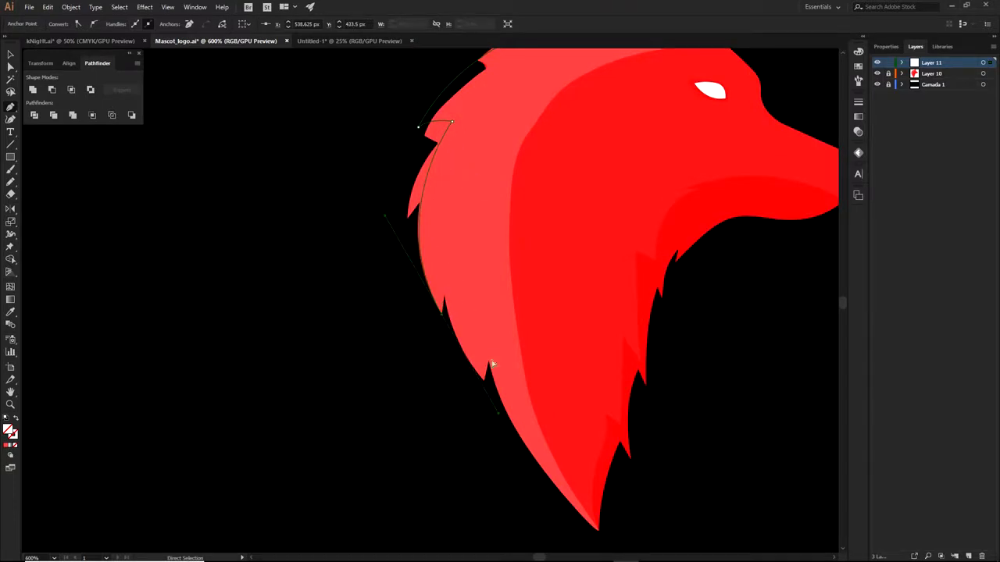
left_click_drag(503, 207, 518, 291)
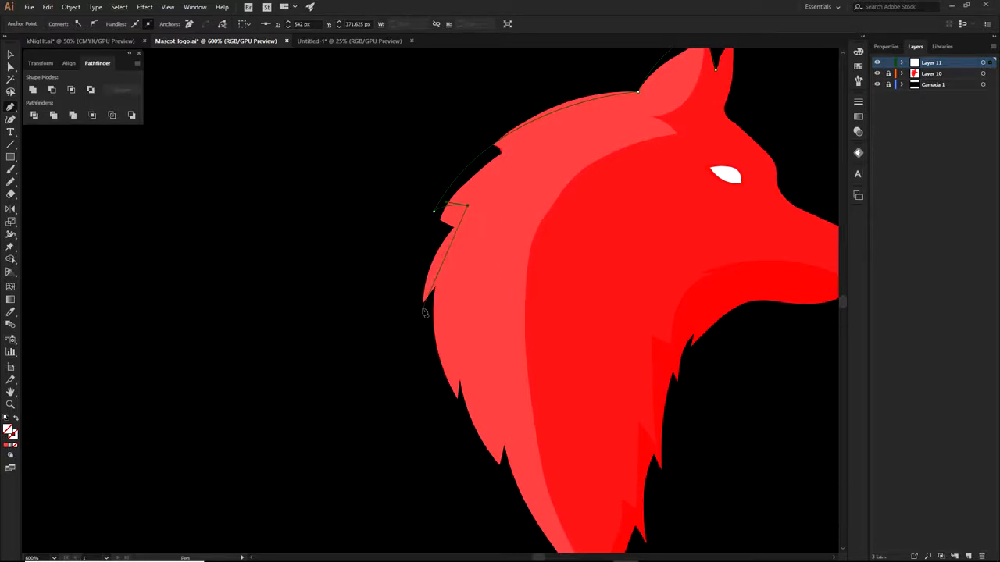
scroll(422, 312, "up", 1)
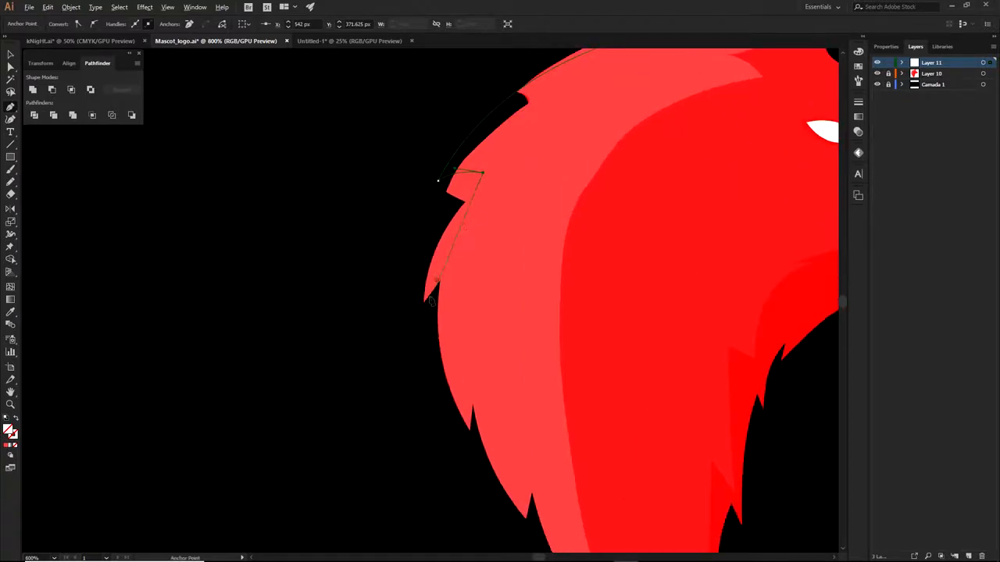
scroll(442, 158, "up", 4)
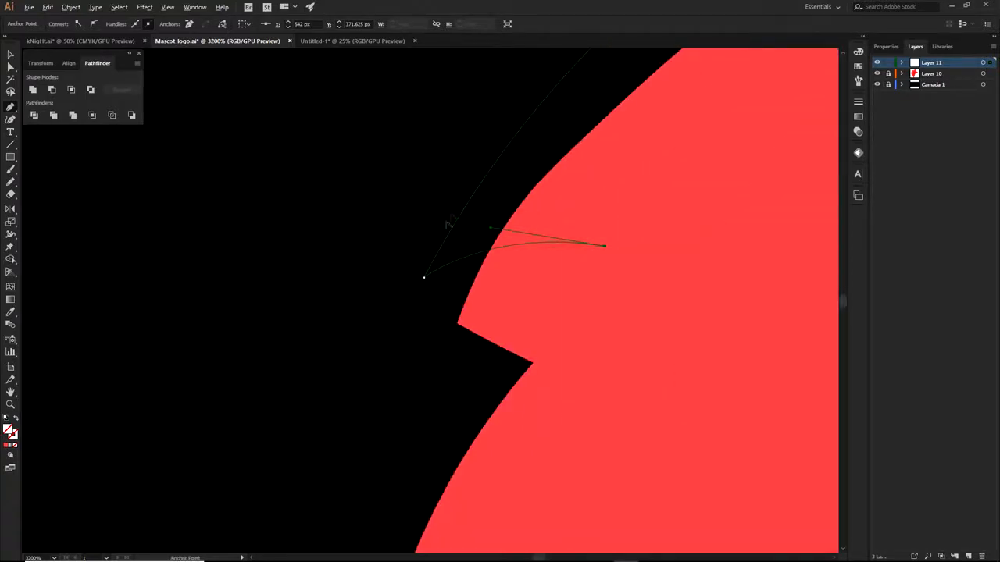
scroll(531, 149, "down", 1)
scroll(533, 183, "down", 2)
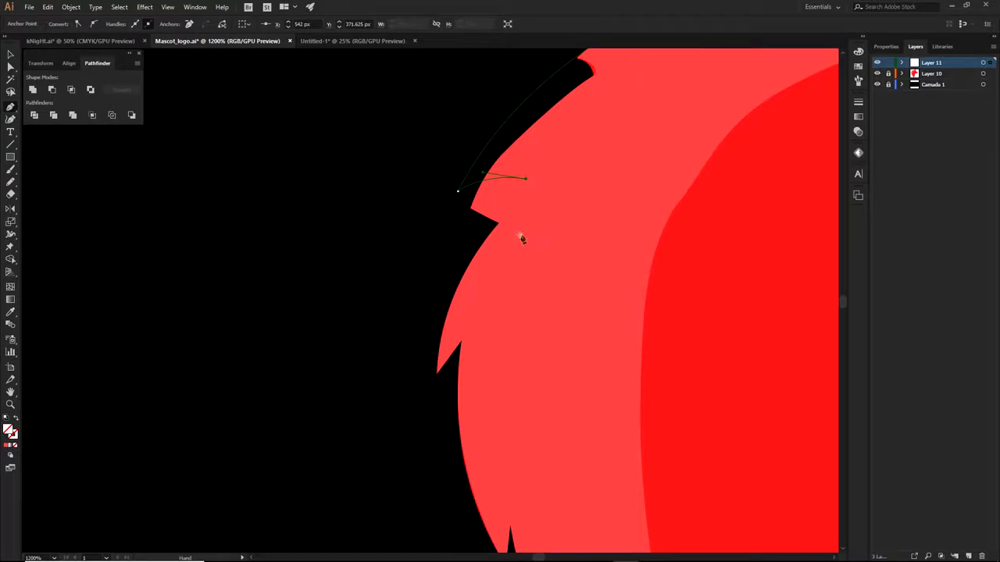
scroll(520, 234, "down", 1)
scroll(547, 262, "down", 2)
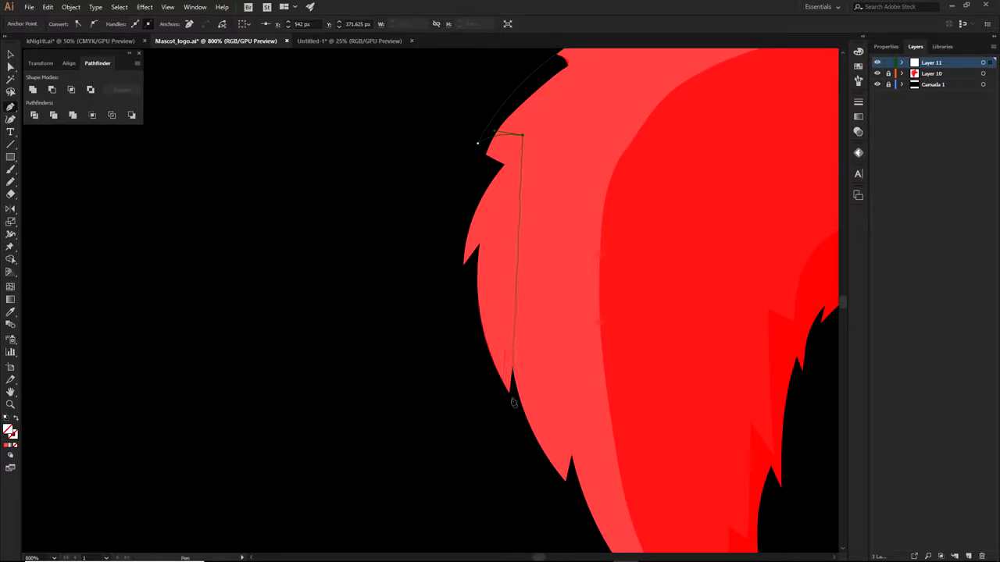
left_click_drag(509, 394, 562, 494)
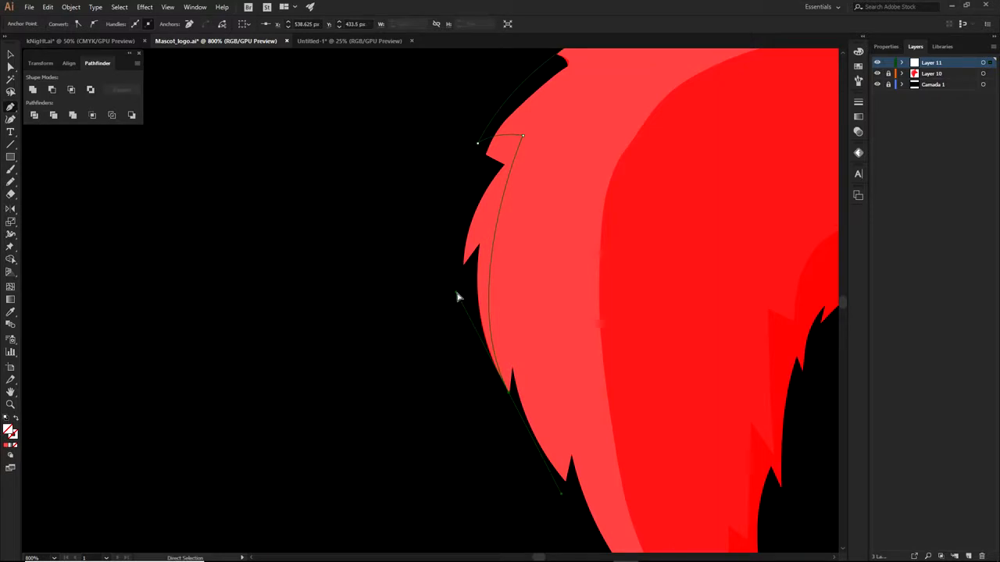
left_click_drag(458, 296, 457, 252)
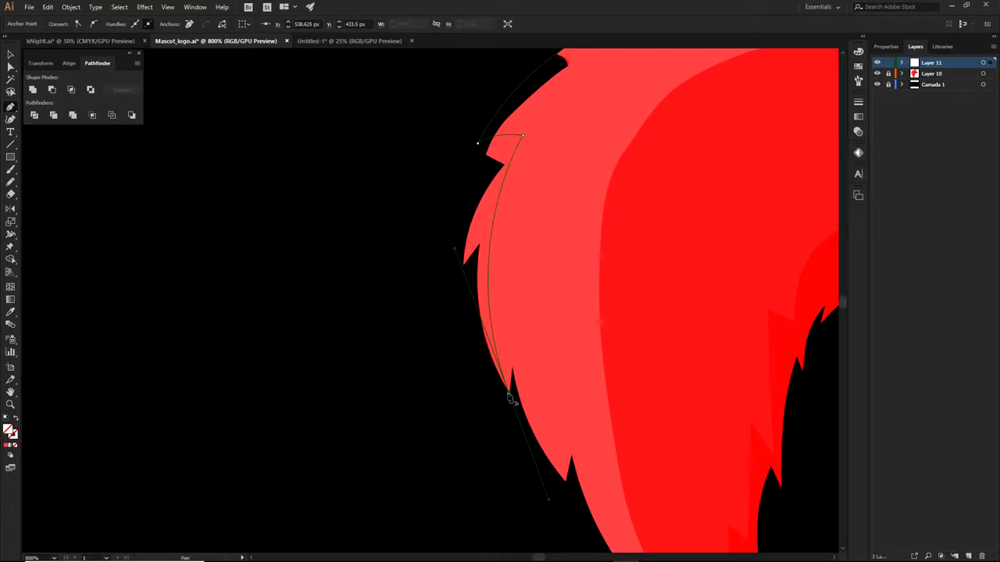
Replace two misplaced mane points with a smooth point just inside the mane edge
left_click(510, 394)
left_click_drag(525, 421, 495, 327)
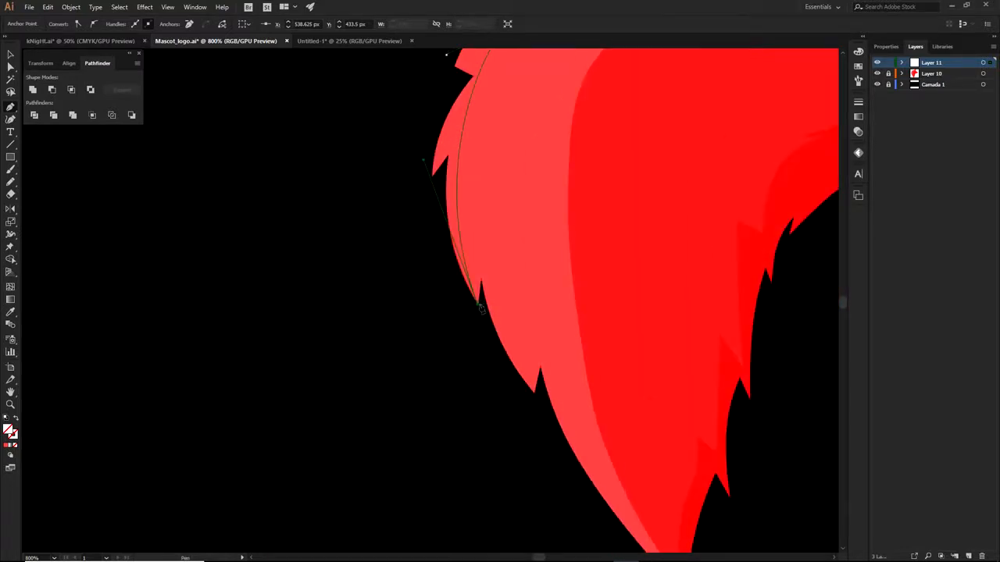
key("ctrl")
left_click_drag(508, 267, 553, 241)
key("ctrl+z")
left_click_drag(515, 280, 536, 279)
key("ctrl+z")
left_click(478, 304)
left_click_drag(489, 273, 501, 259)
Reshape the curves leading into the spike and give the spike point smooth handles
scroll(475, 306, "up", 1)
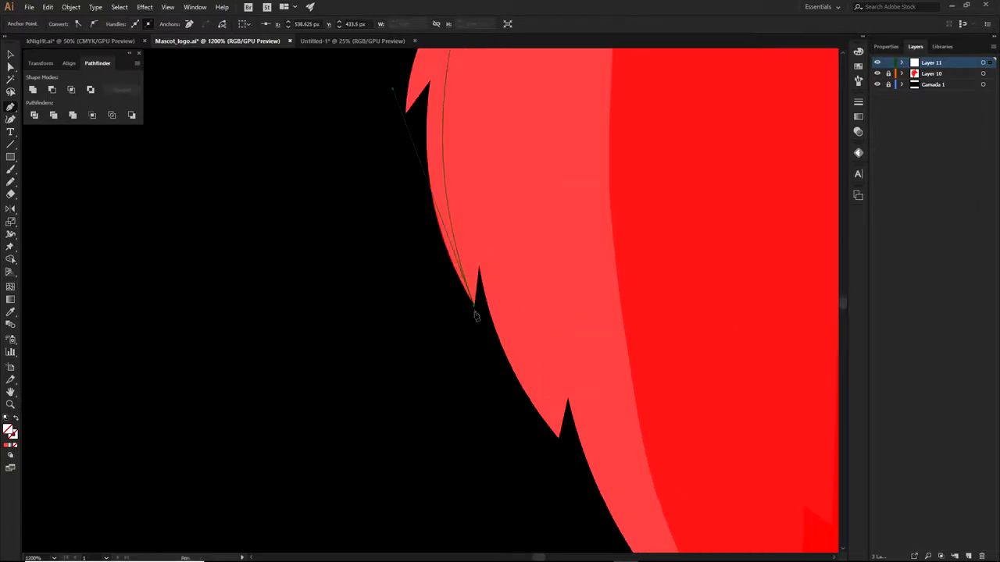
scroll(514, 214, "up", 3)
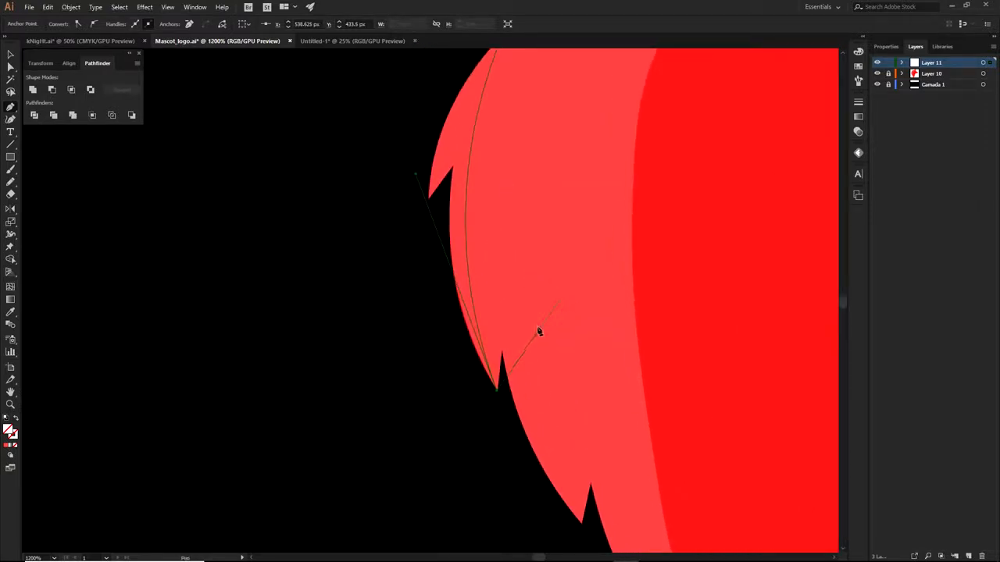
left_click_drag(497, 390, 513, 341)
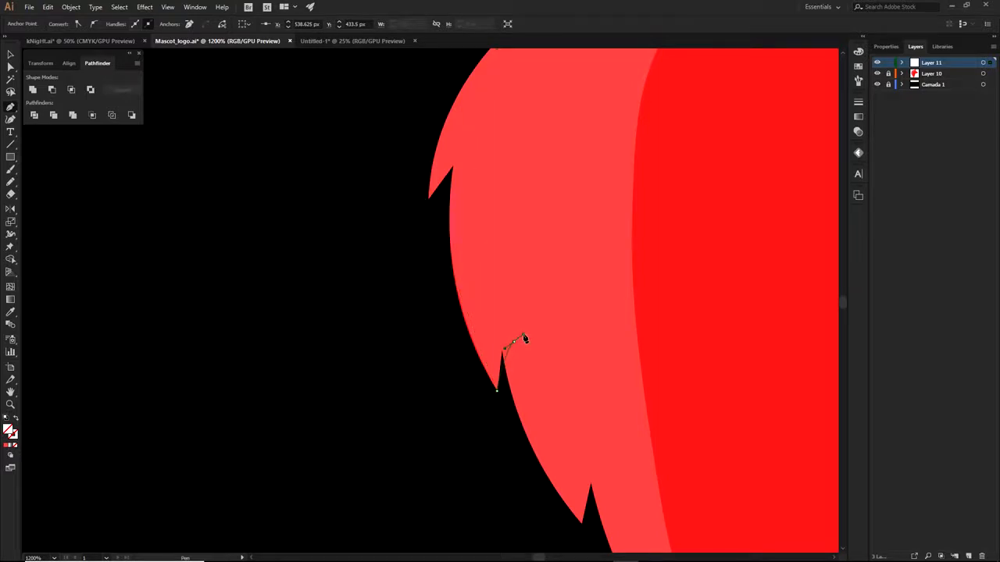
scroll(510, 345, "up", 3)
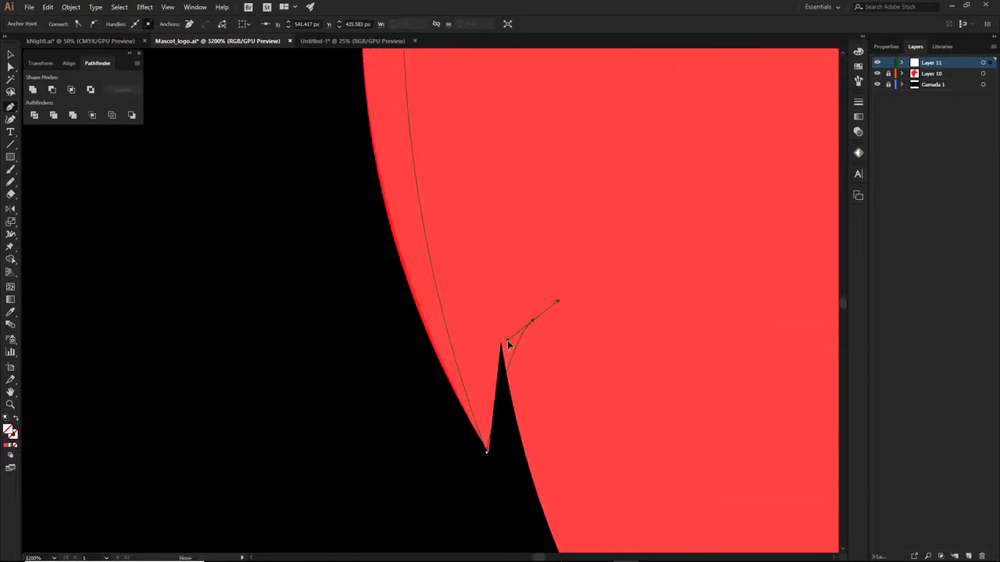
left_click_drag(507, 344, 482, 375)
scroll(531, 321, "down", 3)
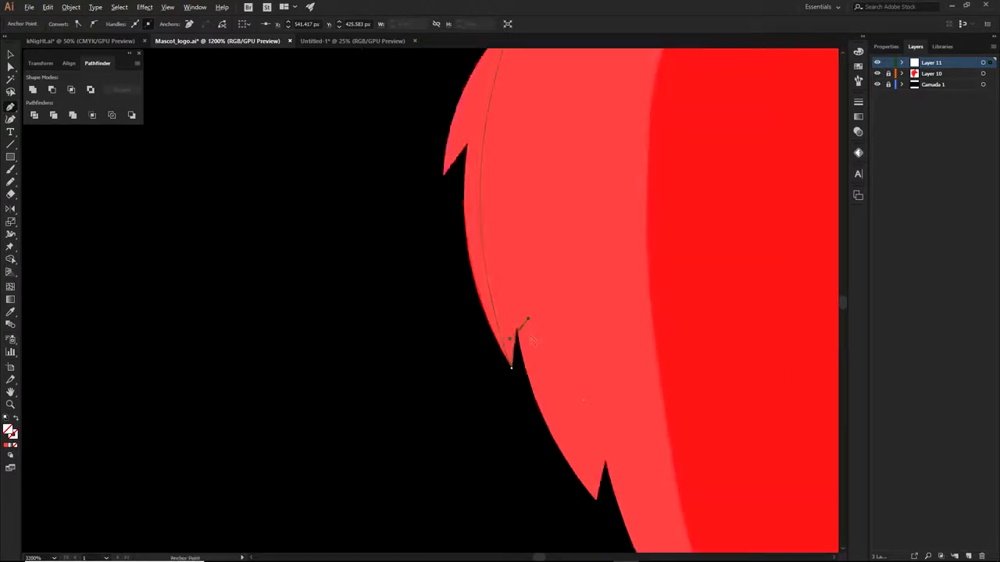
scroll(494, 323, "down", 5)
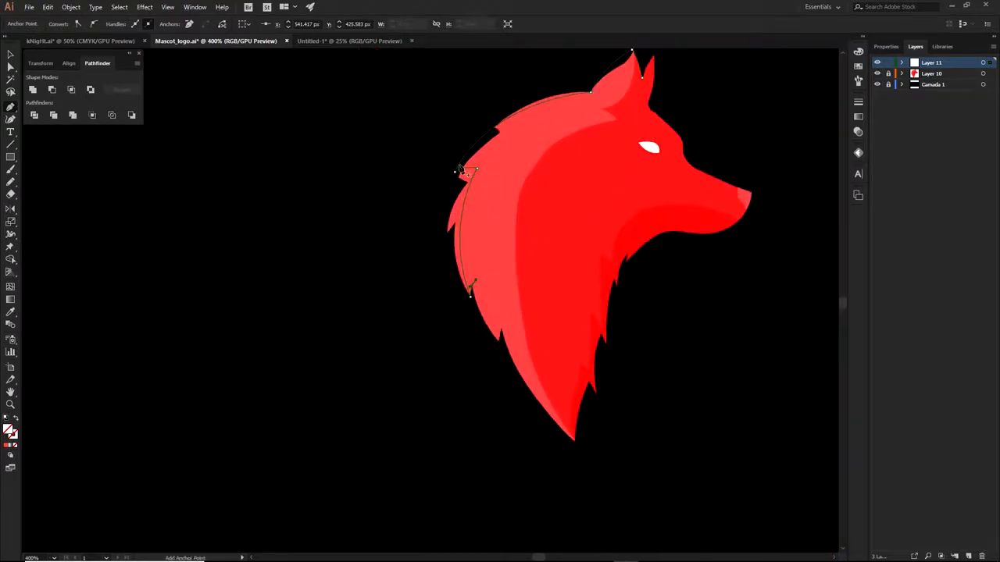
scroll(462, 167, "up", 6)
scroll(517, 114, "down", 3)
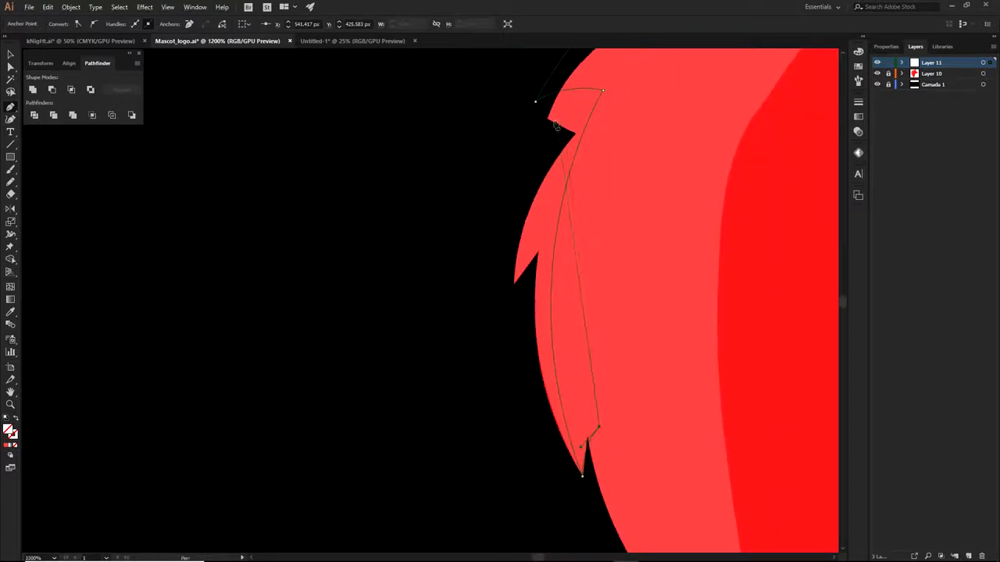
left_click_drag(592, 383, 567, 282)
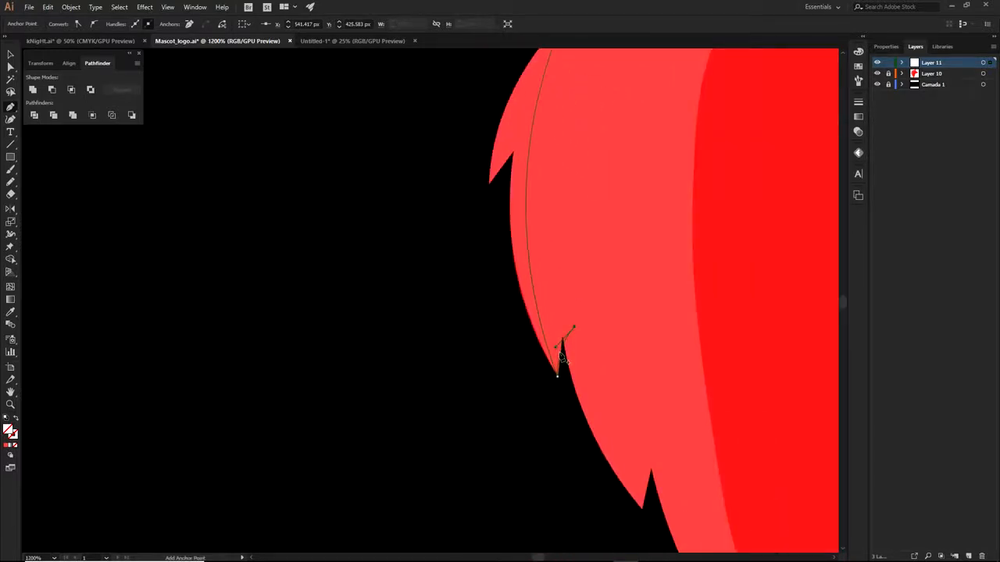
scroll(561, 360, "up", 3)
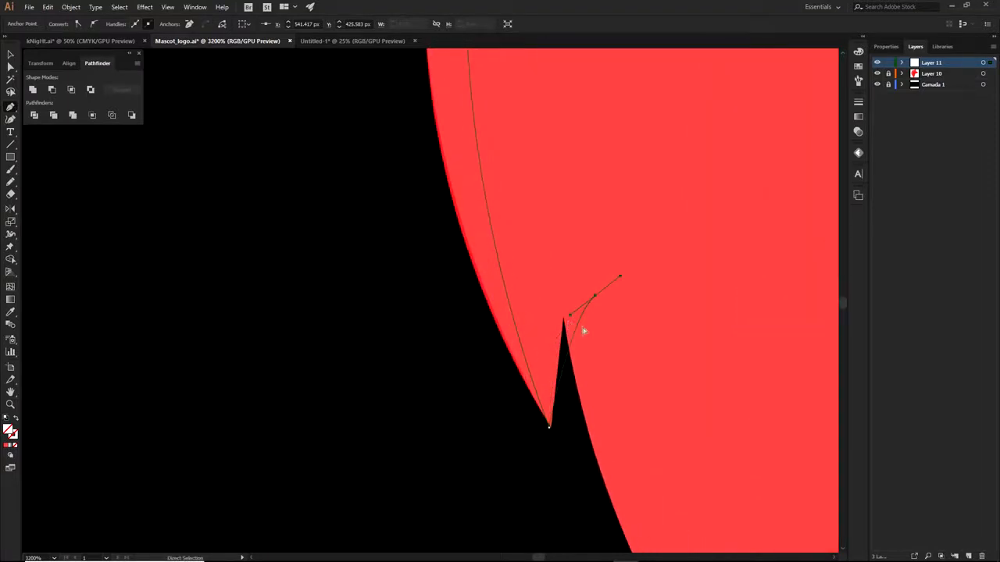
left_click_drag(591, 300, 635, 245)
left_click_drag(551, 358, 702, 413)
left_click(591, 300)
Adjust the lower point's handle and add curved points up the right edge from the mane's bottom tip
left_click(549, 428, "ctrl")
scroll(533, 380, "down", 2)
left_click_drag(442, 130, 392, 147)
scroll(511, 268, "down", 3)
left_click_drag(557, 329, 469, 186)
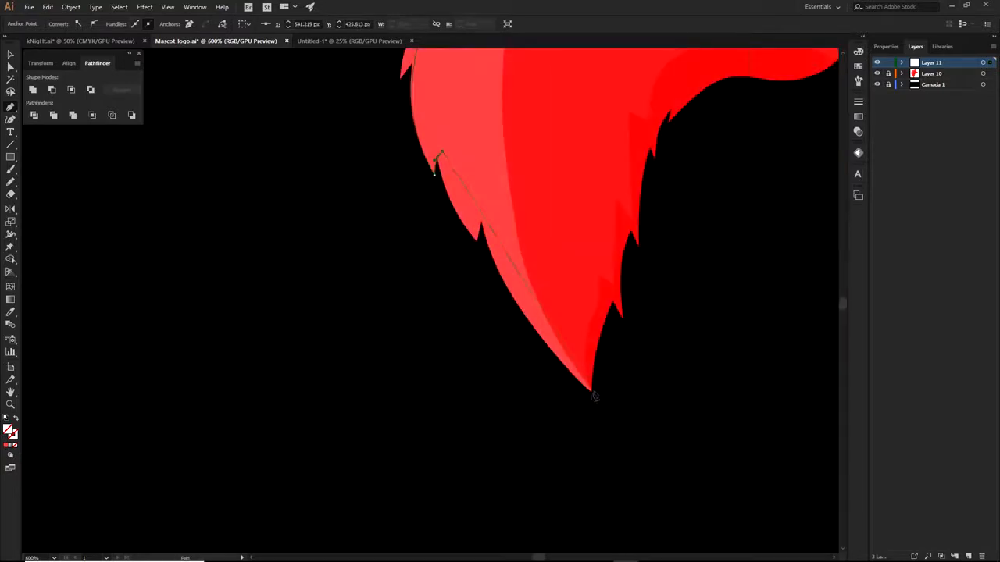
left_click(624, 259)
left_click_drag(637, 286, 649, 297)
left_click(637, 285)
left_click_drag(654, 152, 682, 94)
scroll(648, 224, "up", 2)
left_click(600, 296, "ctrl")
mouse_move(604, 328)
left_mouse_down()
mouse_move(603, 300)
mouse_move(590, 332)
left_mouse_up()
left_click_drag(505, 488, 528, 462)
left_click(625, 347, "ctrl")
Continue the outline along the snout, forehead and right ear tip, closing it between the ears
left_click(614, 338, "ctrl")
key("Delete")
left_click(626, 348)
scroll(595, 344, "down", 1)
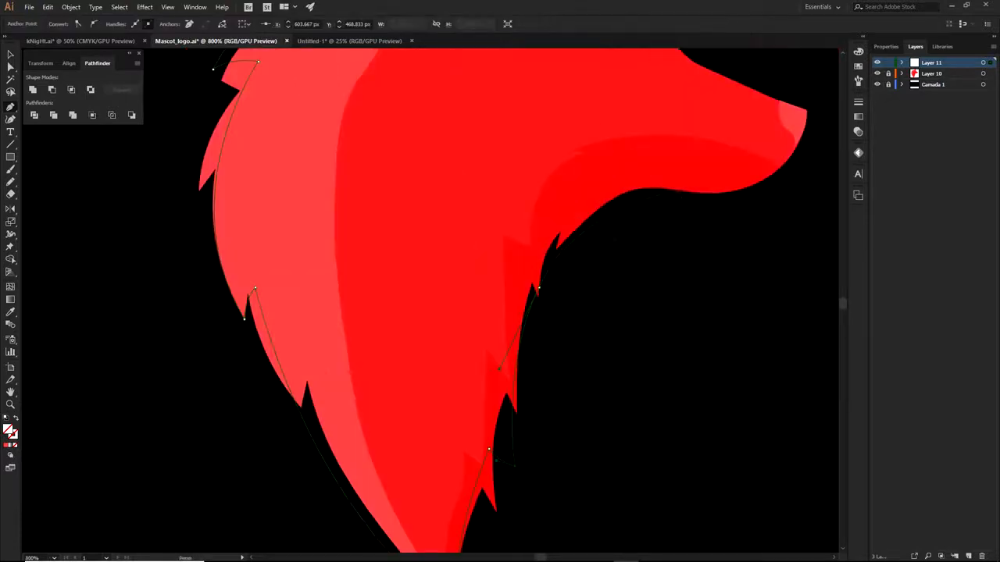
scroll(677, 196, "up", 2)
scroll(685, 328, "up", 3)
left_click_drag(629, 330, 601, 316)
left_click_drag(611, 275, 599, 258)
left_click_drag(543, 211, 575, 302)
left_click_drag(583, 224, 581, 178)
left_click(584, 225)
Hide the red artwork layer so only the new outline is visible
left_click_drag(559, 269, 554, 297)
left_click(876, 73)
scroll(697, 310, "down", 3)
left_click_drag(698, 339, 661, 278)
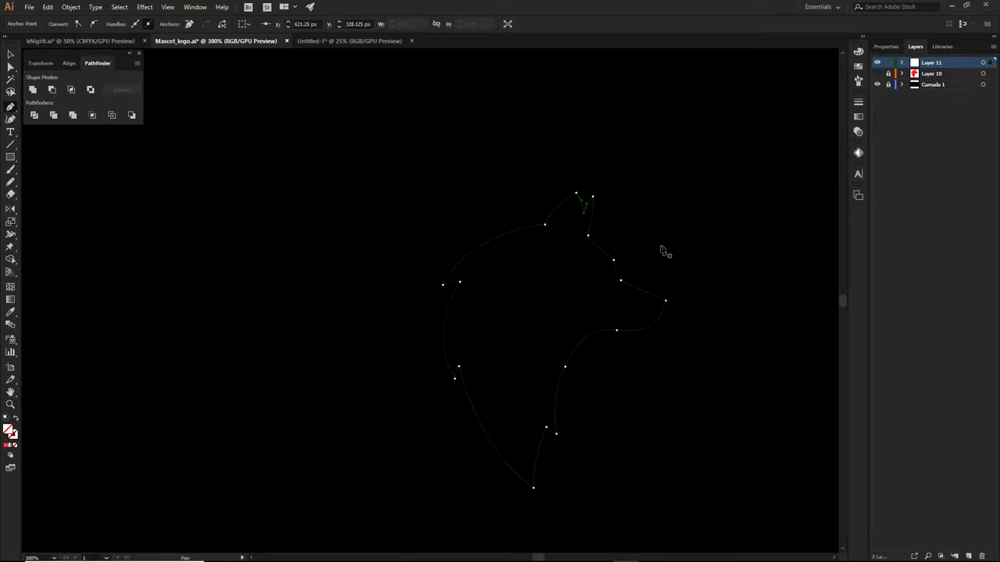
Marquee-select the outline's anchors, then nudge the lower-left anchor down-left and reshape its spike curve
left_click(479, 154, "ctrl")
left_click_drag(479, 154, 689, 327)
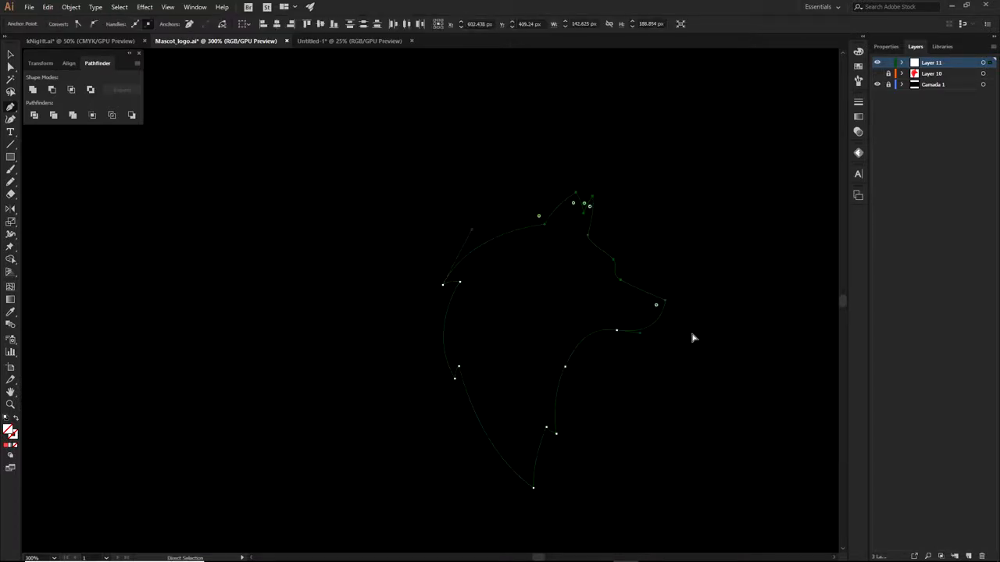
scroll(461, 380, "up", 3)
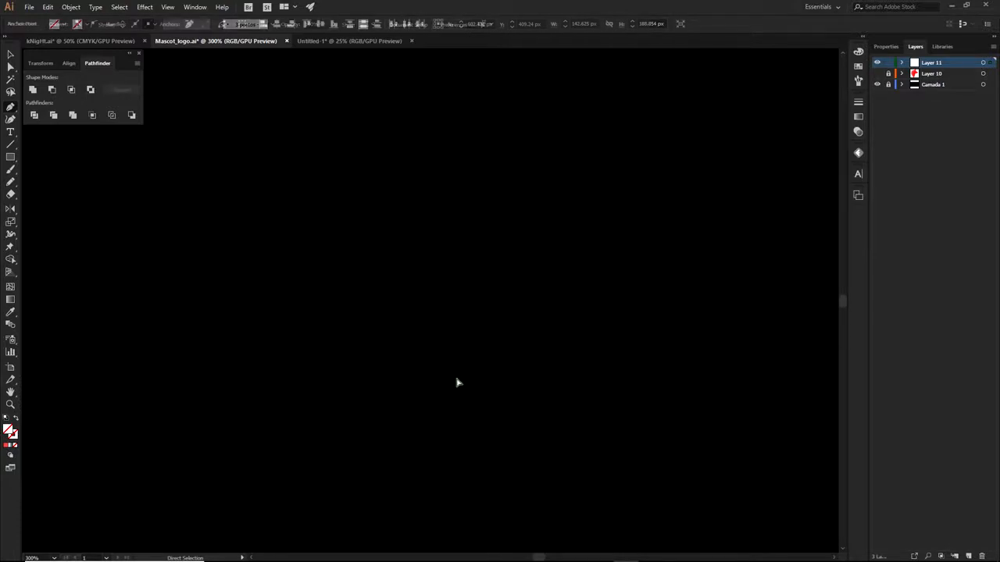
left_click_drag(454, 376, 442, 383)
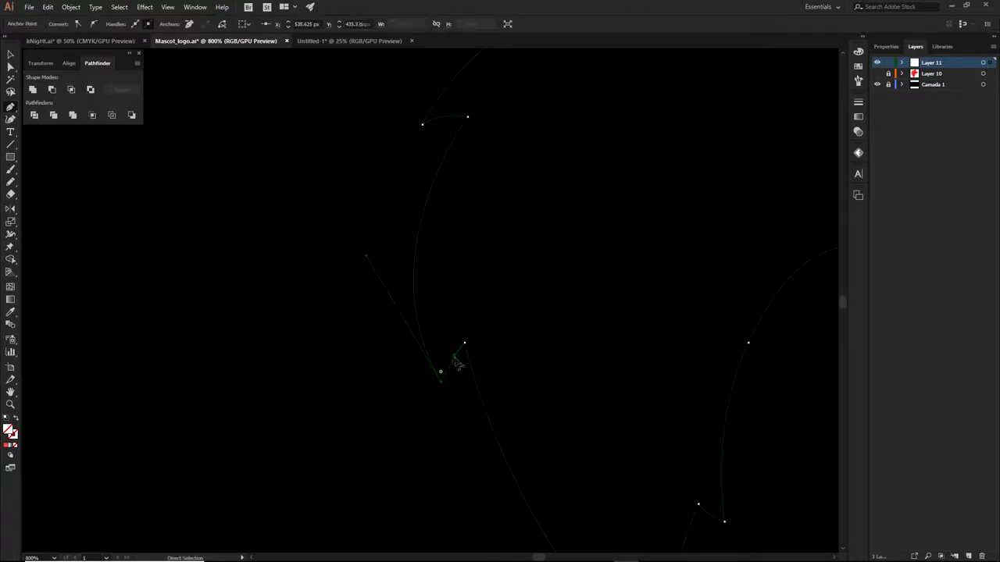
left_click_drag(366, 256, 380, 245)
scroll(465, 367, "up", 2)
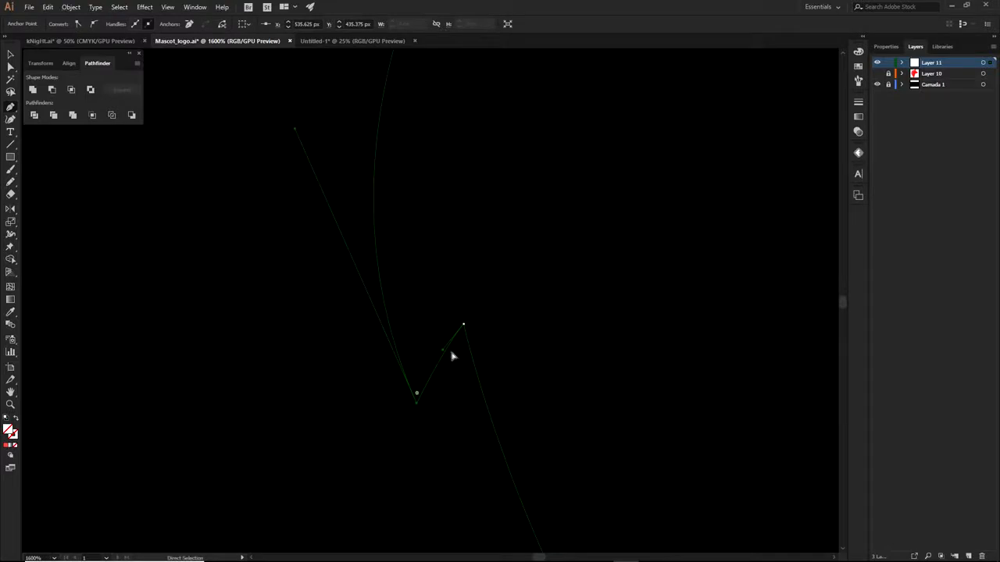
scroll(461, 350, "down", 2)
left_click_drag(561, 333, 558, 357)
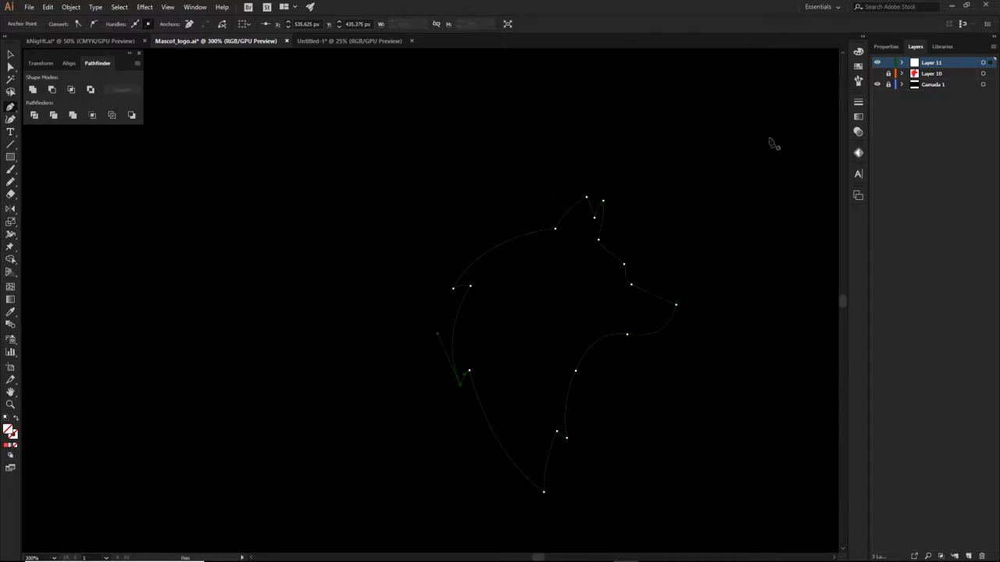
Fill the wolf-head outline with red FF4A4A
left_click(9, 447)
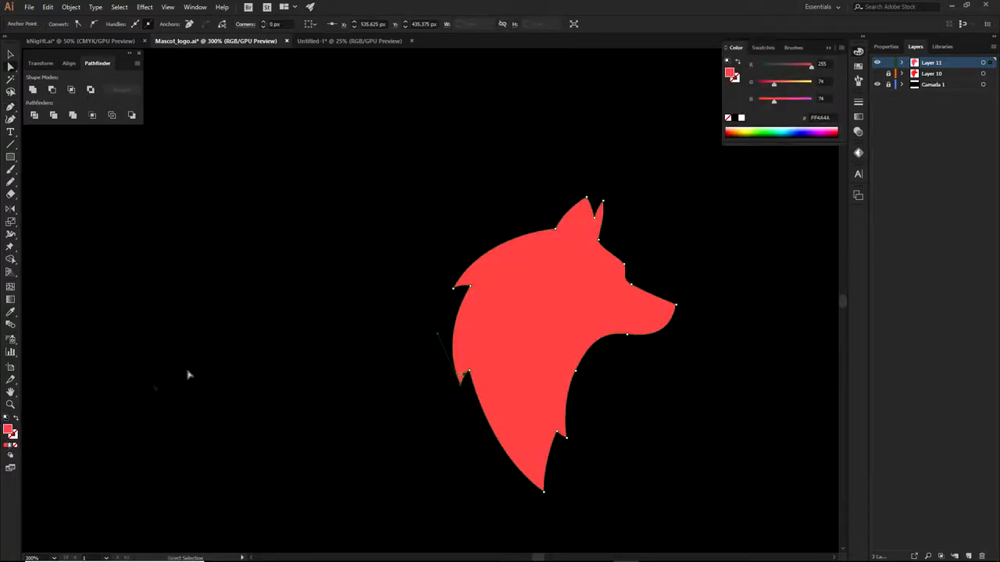
left_click(531, 184, "ctrl")
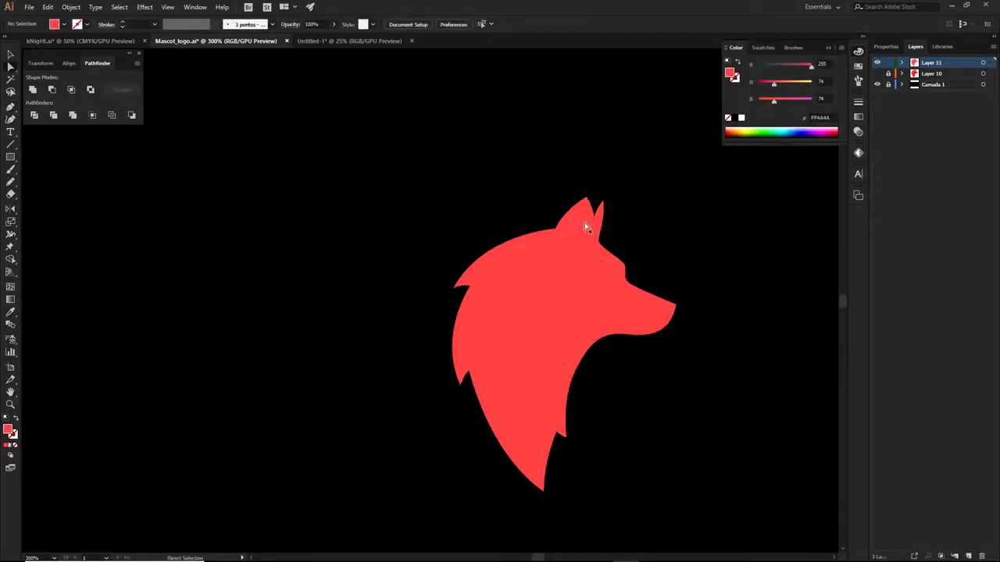
scroll(549, 460, "up", 3)
Smooth the curve at the lower notch point toward the bottom tip
left_click(551, 461)
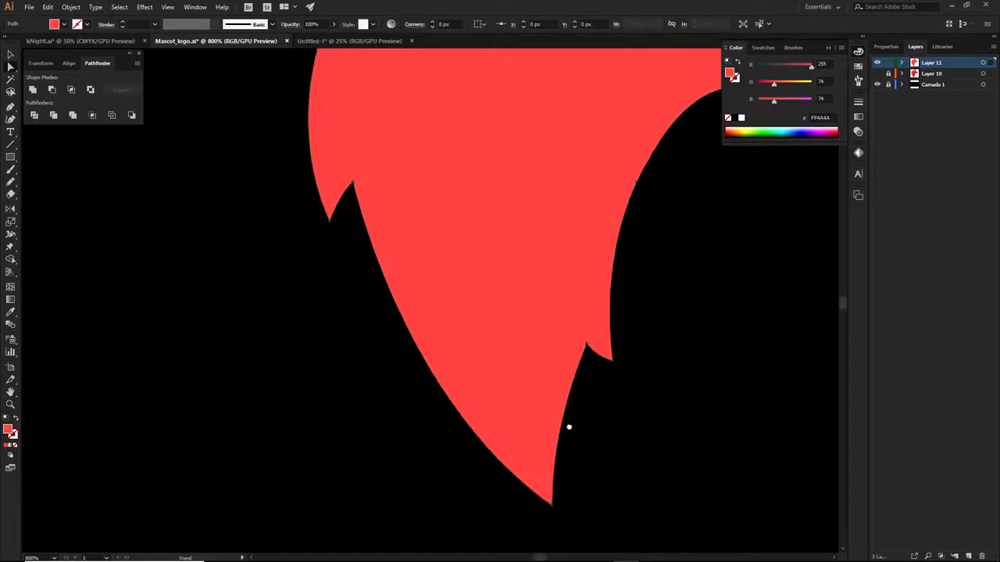
left_click(588, 349)
left_click_drag(546, 424, 543, 421)
left_click(636, 389)
Add a new Layer 12 above the red wolf silhouette
scroll(639, 376, "down", 3)
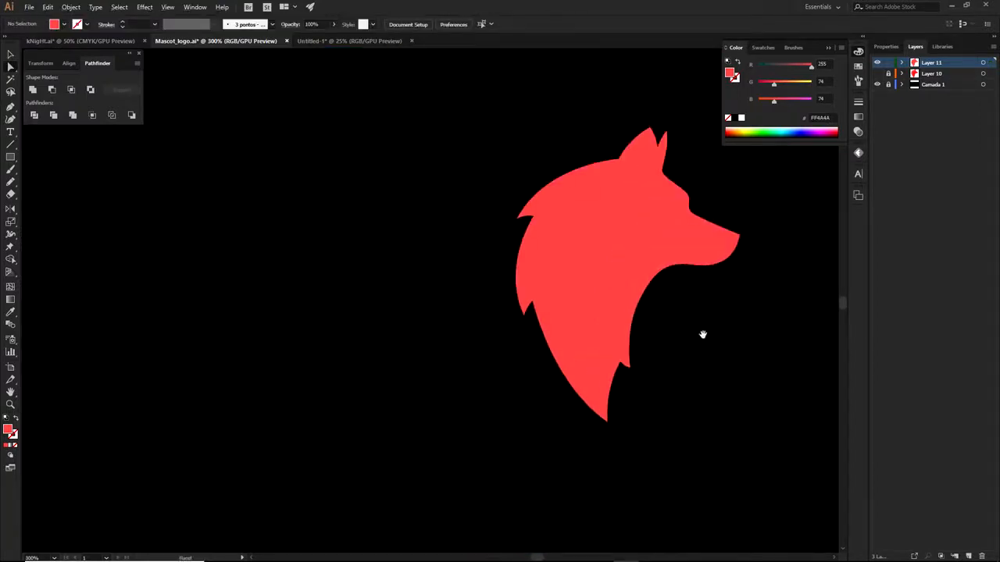
left_click_drag(705, 336, 632, 446)
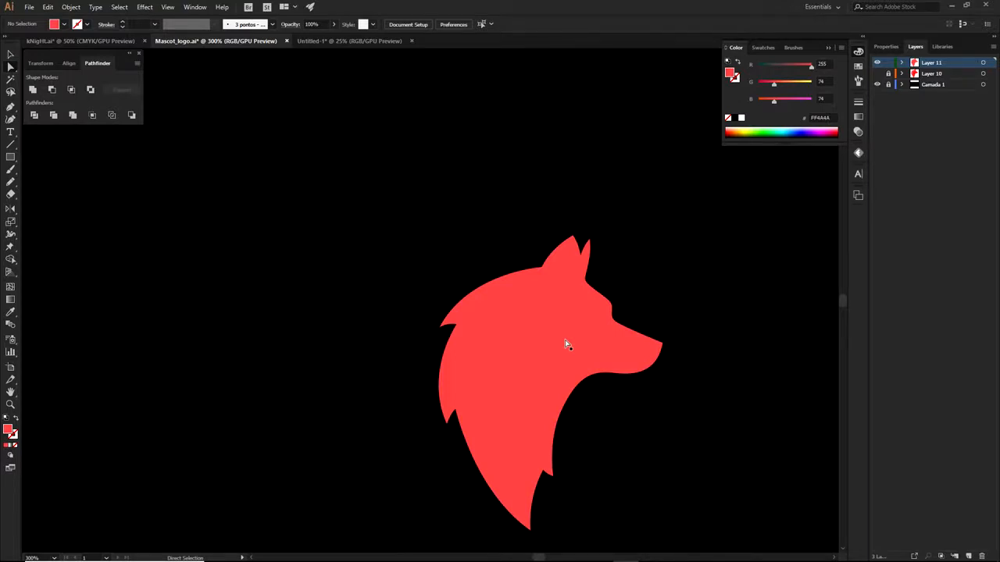
left_click(969, 556)
Start a Pen-tool outline above the ears with curved points along the head's outer edge
key("p")
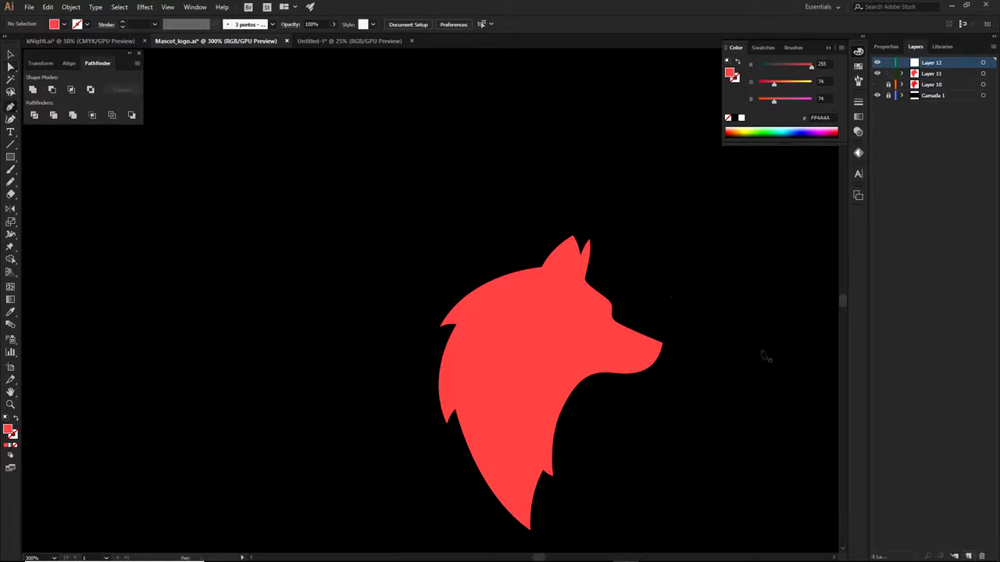
scroll(539, 222, "up", 1)
left_click_drag(598, 236, 669, 220)
scroll(669, 220, "up", 2)
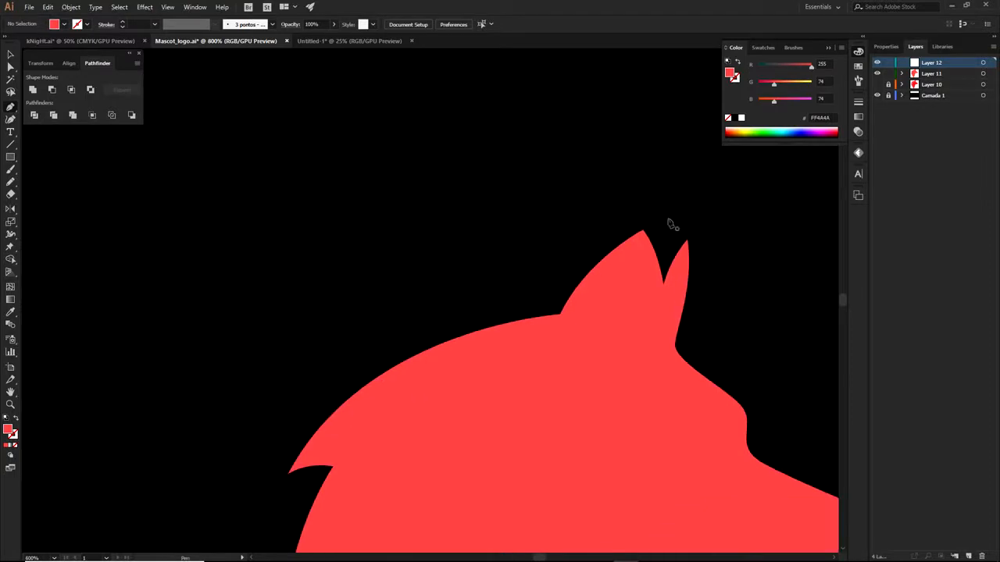
left_click(653, 196)
scroll(563, 250, "down", 2)
left_click_drag(547, 261, 657, 309)
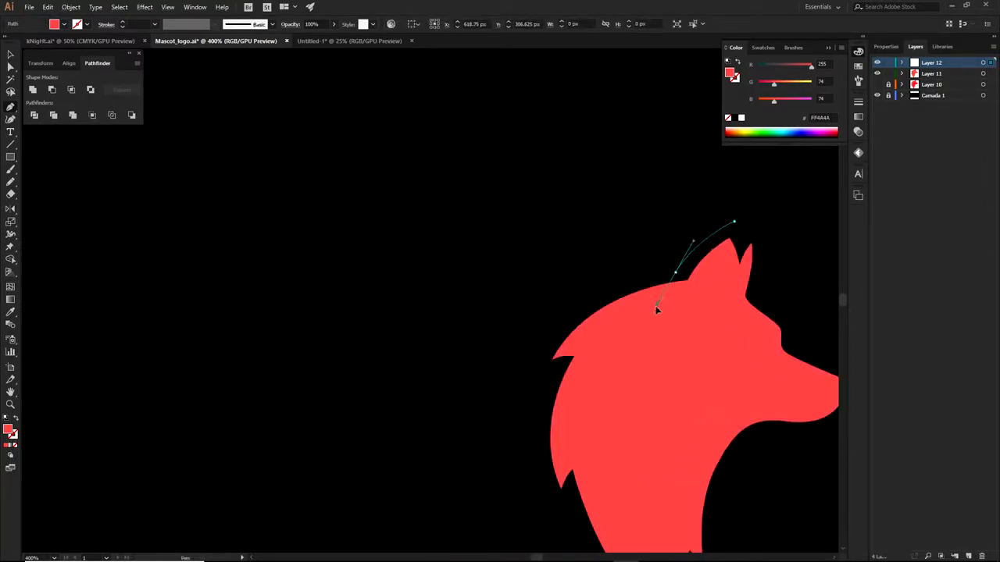
scroll(676, 275, "down", 3)
scroll(676, 275, "left", 3)
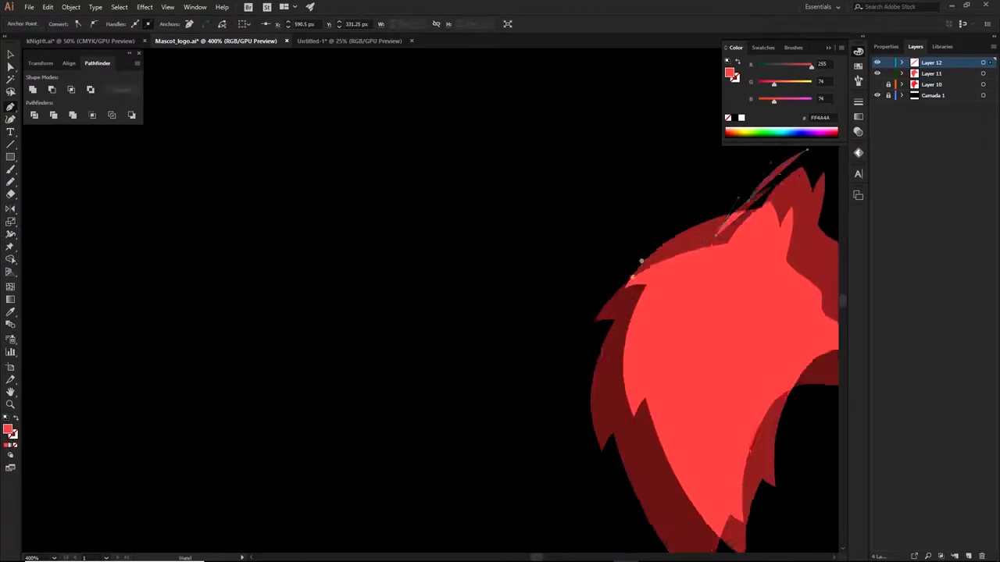
left_click_drag(596, 305, 542, 412)
left_click_drag(755, 191, 715, 225)
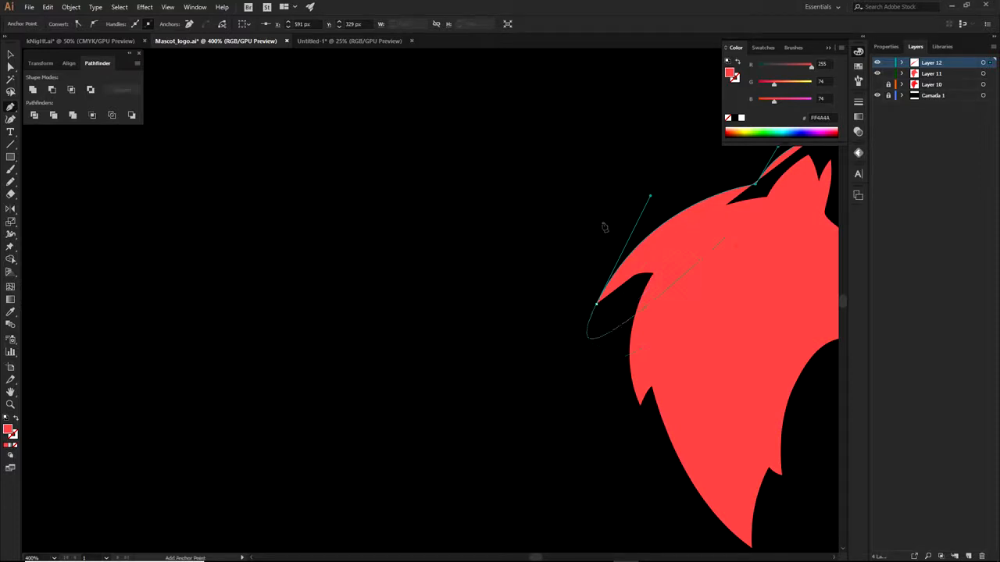
Set the new outline's fill to None and make its end points sharp corners
left_click_drag(735, 332, 623, 341)
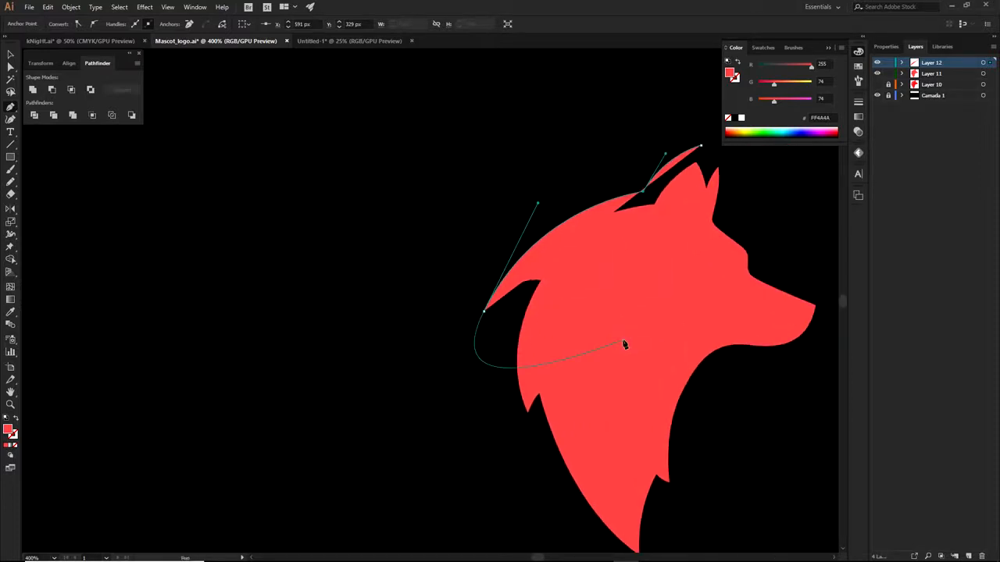
left_click(16, 447)
left_click_drag(484, 312, 426, 419)
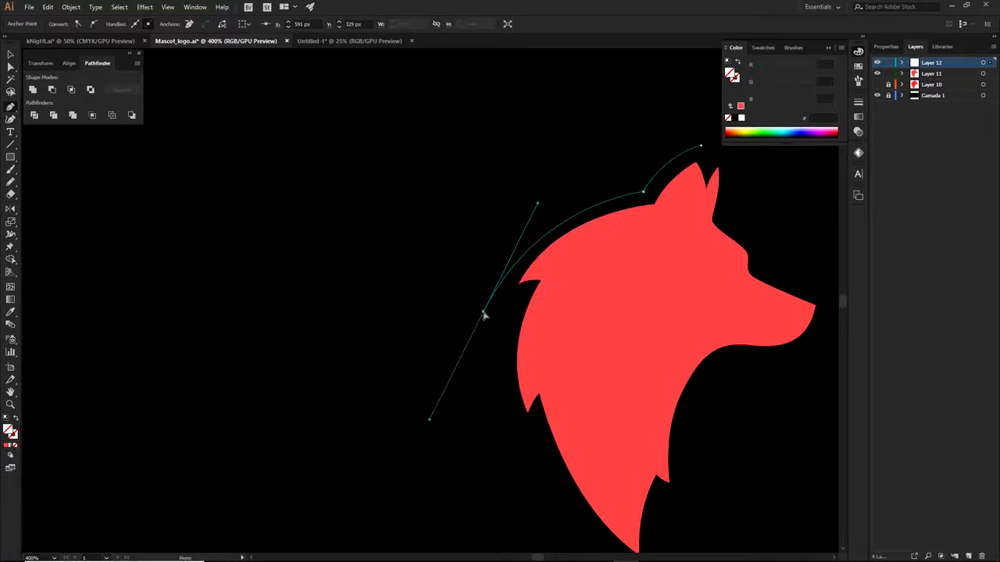
left_click_drag(481, 312, 517, 303)
left_click(480, 310)
left_click(507, 302)
Trace the outline down the mane, redoing misplaced points and refining the upper handle
left_click_drag(505, 492, 536, 529)
key("ctrl+z")
left_click_drag(528, 481, 557, 531)
key("ctrl+z")
left_click_drag(532, 439, 557, 475)
key("ctrl+z")
left_click_drag(528, 484, 574, 411)
left_click_drag(553, 235, 566, 394)
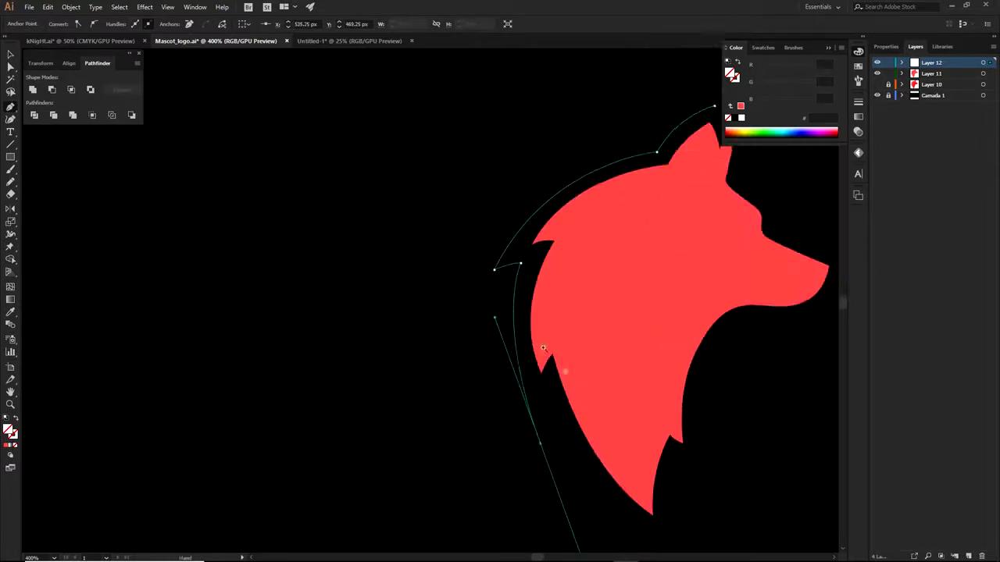
left_click(498, 300, "ctrl")
left_click_drag(498, 300, 485, 331)
Continue the outline past the mane spike down to the bottom tip, reshaping its curves
left_click(540, 445)
mouse_move(552, 405)
left_mouse_down()
mouse_move(566, 396)
mouse_move(541, 417)
left_mouse_up()
left_click(552, 406)
left_click_drag(622, 512, 559, 428)
left_click_drag(601, 464, 682, 500)
left_click_drag(660, 450, 630, 456)
left_click_drag(448, 370, 389, 256)
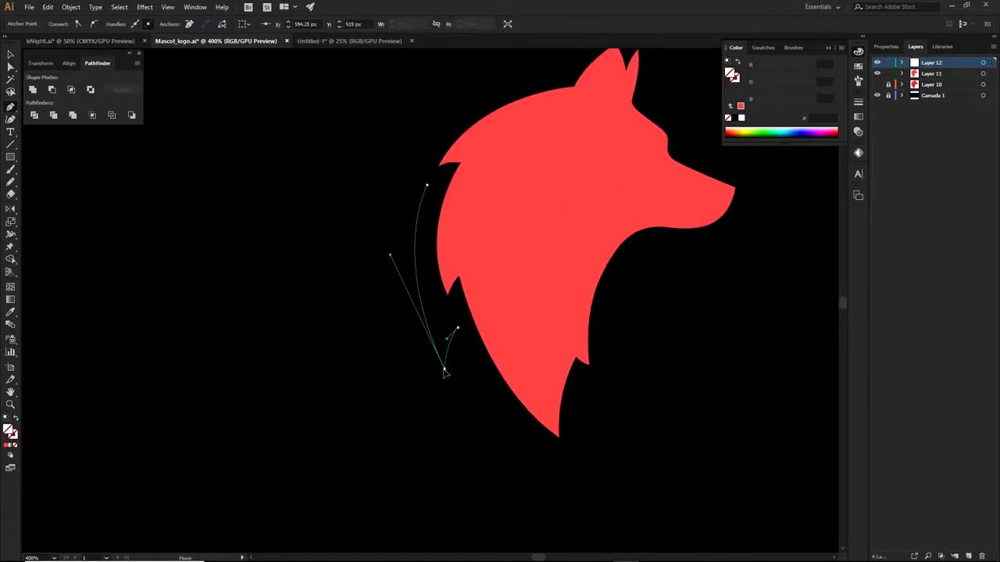
left_click_drag(569, 470, 576, 474)
left_click_drag(496, 438, 486, 431)
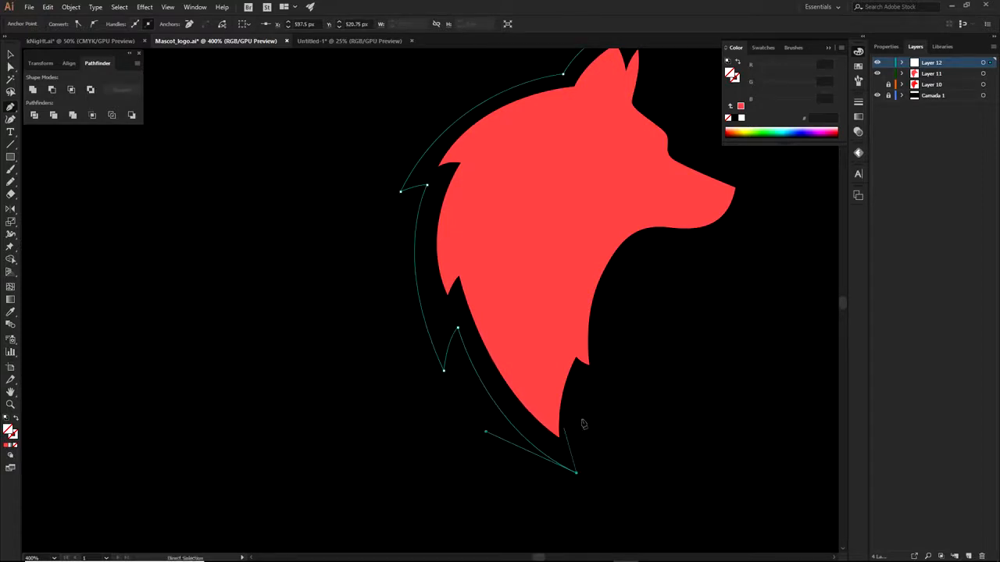
mouse_move(595, 384)
left_mouse_down()
mouse_move(615, 356)
mouse_move(589, 385)
left_mouse_up()
left_click(595, 384)
left_click_drag(576, 474, 580, 471)
left_click_drag(603, 393, 524, 419)
left_click(604, 392)
Trace the outline along the jaw, around the snout tip and up the brow
left_click_drag(560, 273, 611, 233)
left_click_drag(522, 418, 524, 420)
left_click(560, 274)
left_click_drag(561, 273, 554, 278)
left_click_drag(605, 239, 579, 261)
left_click_drag(600, 270, 633, 267)
key("ctrl+z")
left_click(675, 206)
left_click_drag(634, 267, 631, 334)
left_click(601, 242)
key("ctrl+z")
left_click_drag(601, 242, 577, 342)
scroll(585, 236, "up", 2)
left_click_drag(583, 306, 547, 284)
left_click_drag(608, 355, 629, 363)
Carry the outline over the ear tip and notch, closing it at the left ear tip
left_click_drag(517, 256, 520, 236)
left_click_drag(520, 236, 535, 302)
left_click_drag(537, 185, 523, 144)
left_click_drag(532, 320, 542, 320)
left_click_drag(598, 372, 602, 367)
left_click_drag(537, 185, 537, 181)
left_click(537, 181)
left_click_drag(509, 216, 504, 229)
left_click(510, 216)
left_click_drag(493, 180, 484, 166)
With Direct Selection, refine the brow point and the ear-tip handle
key("a")
left_click_drag(542, 321, 545, 321)
left_click_drag(552, 224, 559, 227)
scroll(628, 329, "down", 2)
scroll(589, 329, "up", 1)
left_click_drag(587, 322, 587, 308)
scroll(671, 357, "down", 1)
left_click_drag(704, 390, 654, 246)
Nudge the left ear-tip point of the outline, then deselect everything
left_click(669, 355)
left_click_drag(678, 171, 661, 287)
left_click_drag(562, 227, 535, 236)
scroll(511, 231, "up", 2)
scroll(538, 226, "down", 2)
scroll(555, 275, "up", 3)
left_click(549, 300)
left_click(585, 225)
scroll(575, 219, "down", 5)
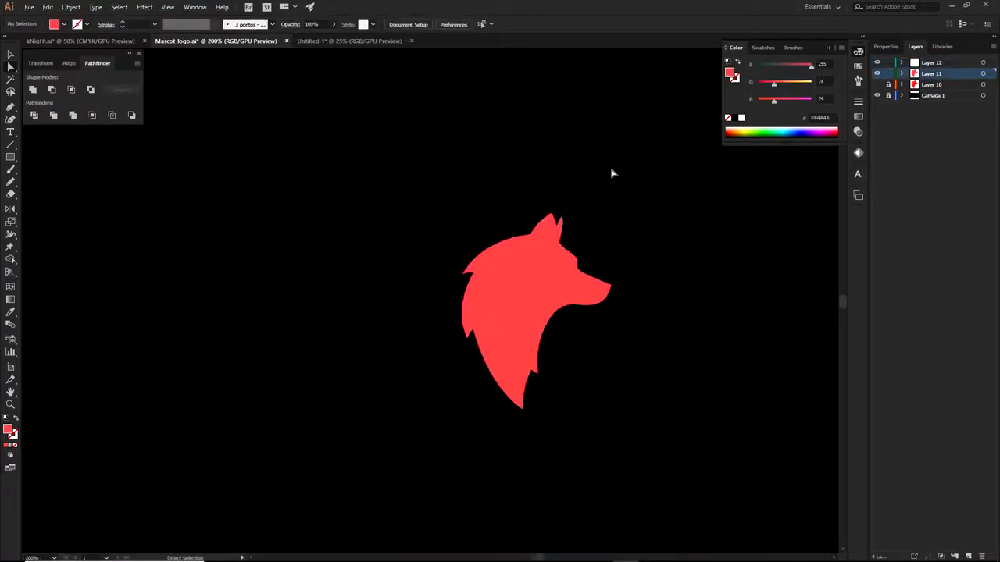
Select the outer wolf outline and fill it yellow-green D0FF2E
left_click_drag(450, 164, 666, 409)
scroll(543, 207, "up", 2)
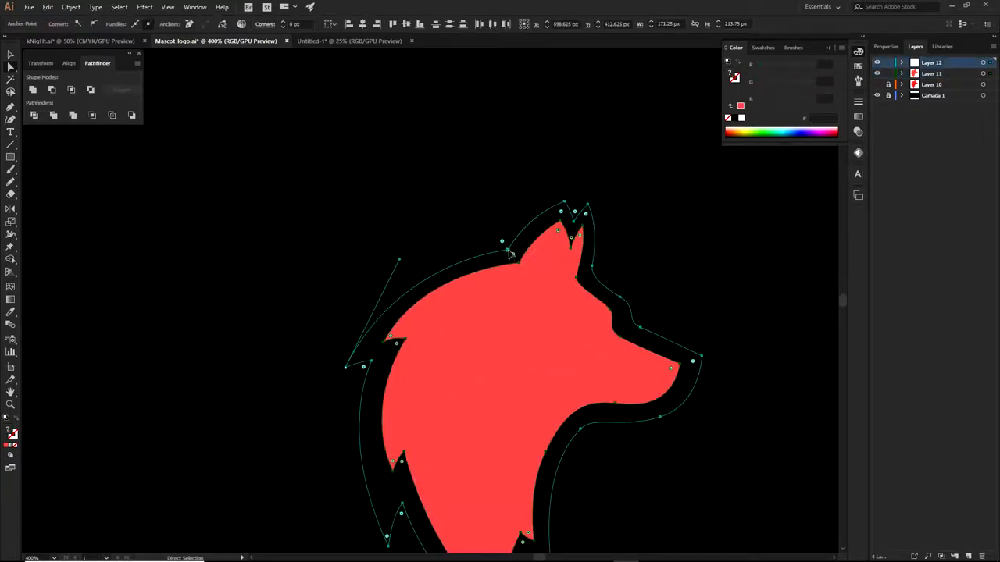
left_click(507, 250)
left_click_drag(400, 260, 398, 253)
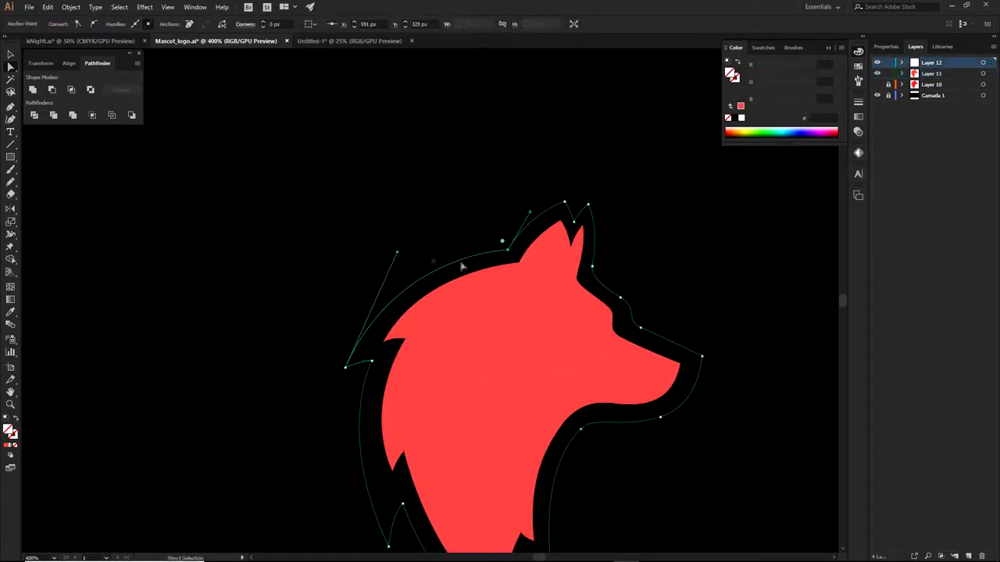
left_click(508, 252, "ctrl")
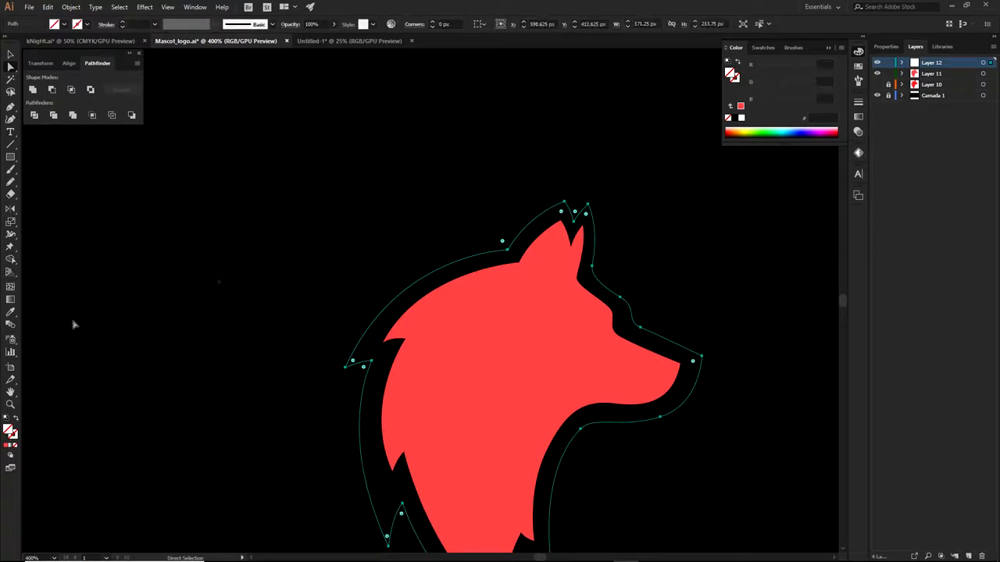
left_click(8, 448)
left_click(750, 128)
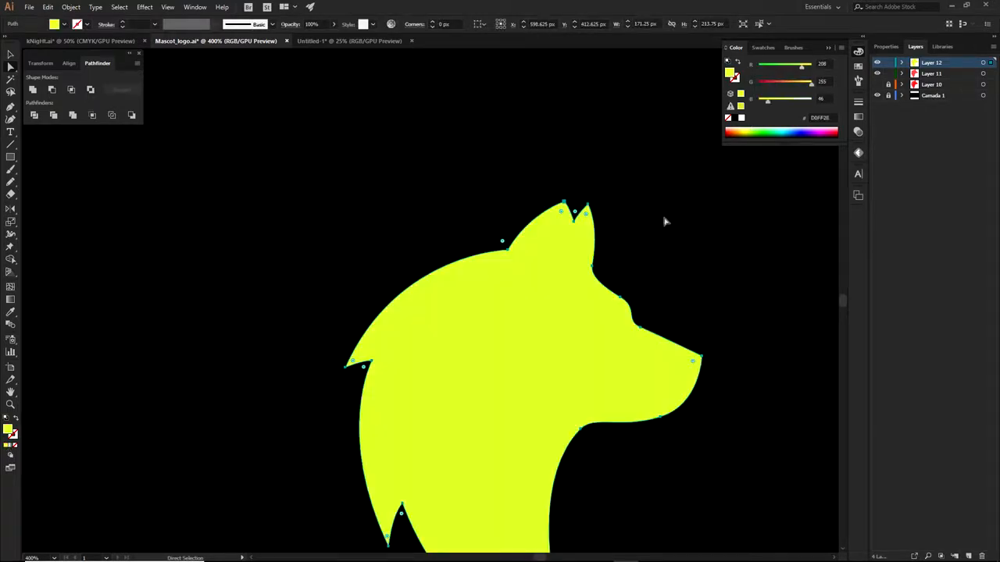
Move Layer 12 below the red head, shift the red head aside, and go to Untitled-1
left_click_drag(940, 64, 934, 79)
left_click(723, 298)
scroll(723, 275, "down", 2)
scroll(724, 275, "down", 1)
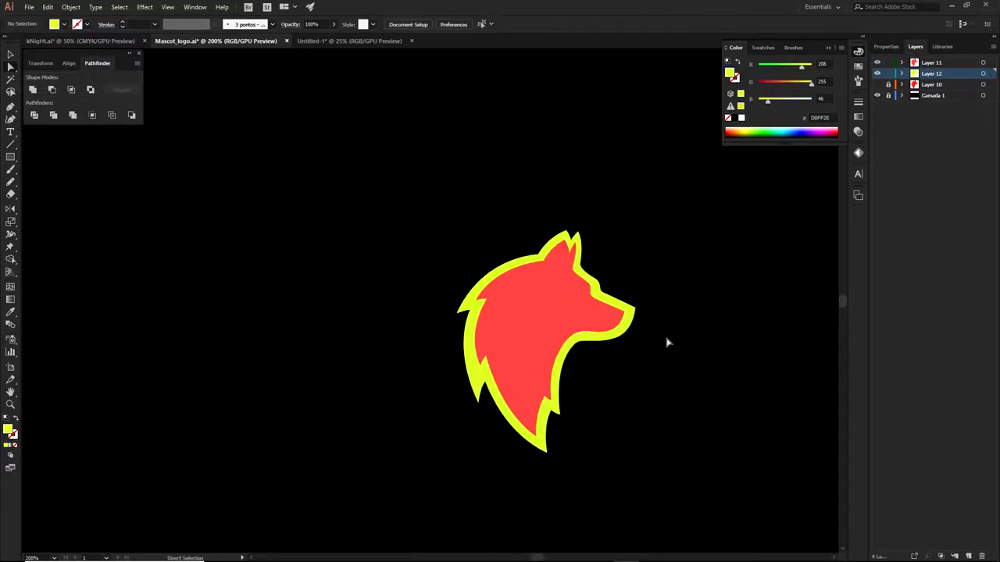
left_click_drag(579, 321, 331, 296)
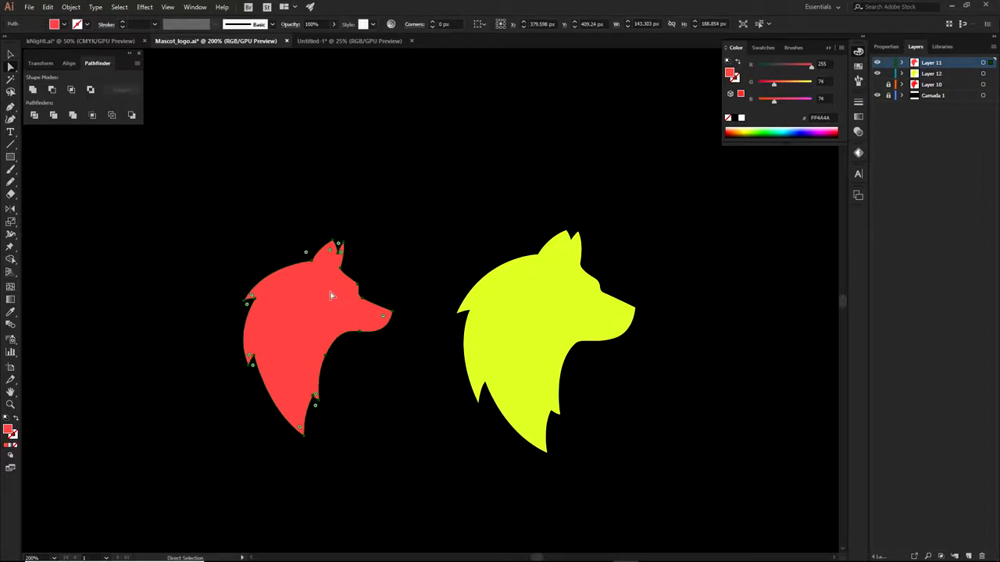
left_click(344, 40)
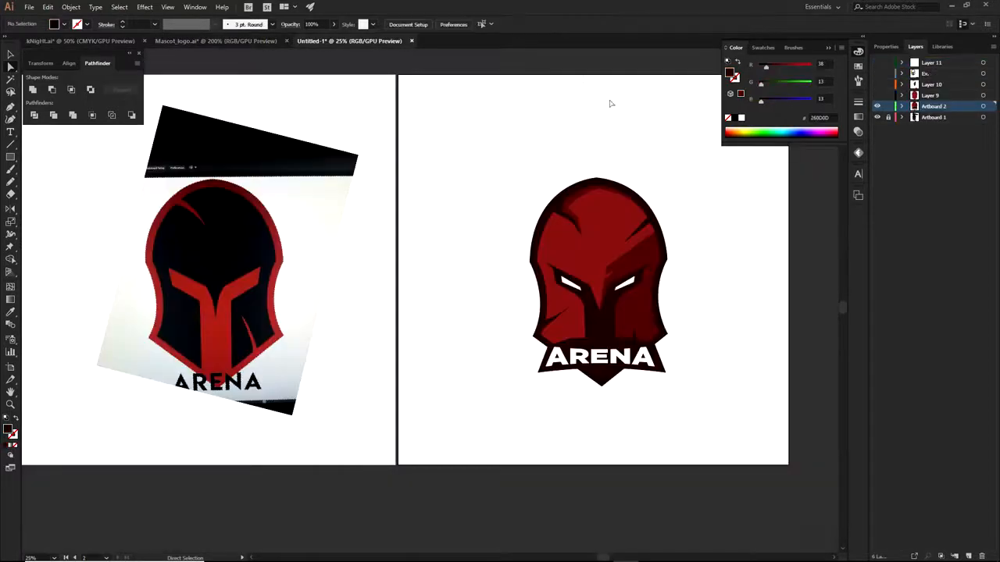
In Mascot_logo.ai, undo the red head's move and center both wolf heads in view
left_click(220, 40)
key("ctrl+z")
left_click_drag(606, 343, 592, 339)
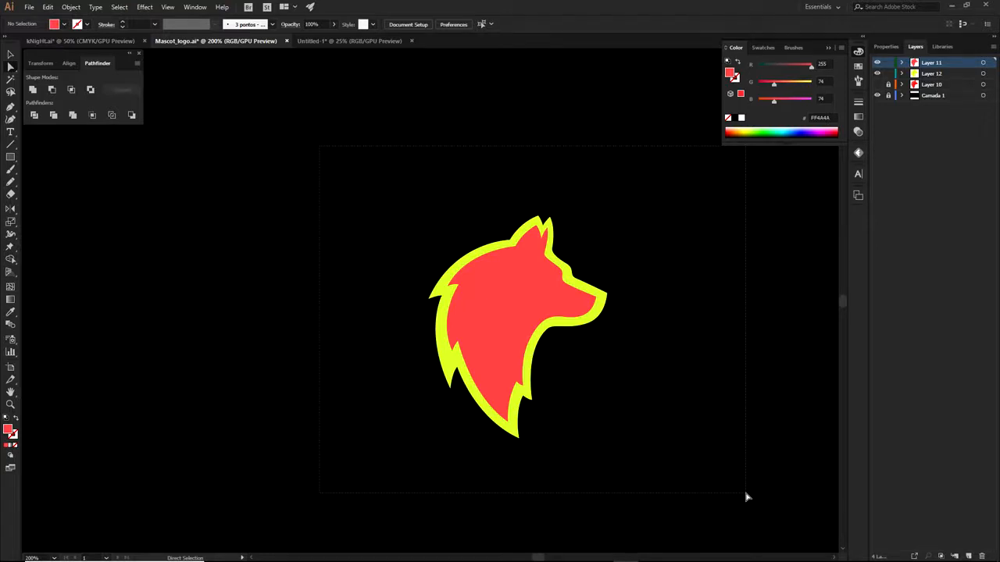
Delete the red inner region with the Shape Builder, leaving a hollow yellow-green ring, then fit the artboard
left_click_drag(746, 497, 746, 496)
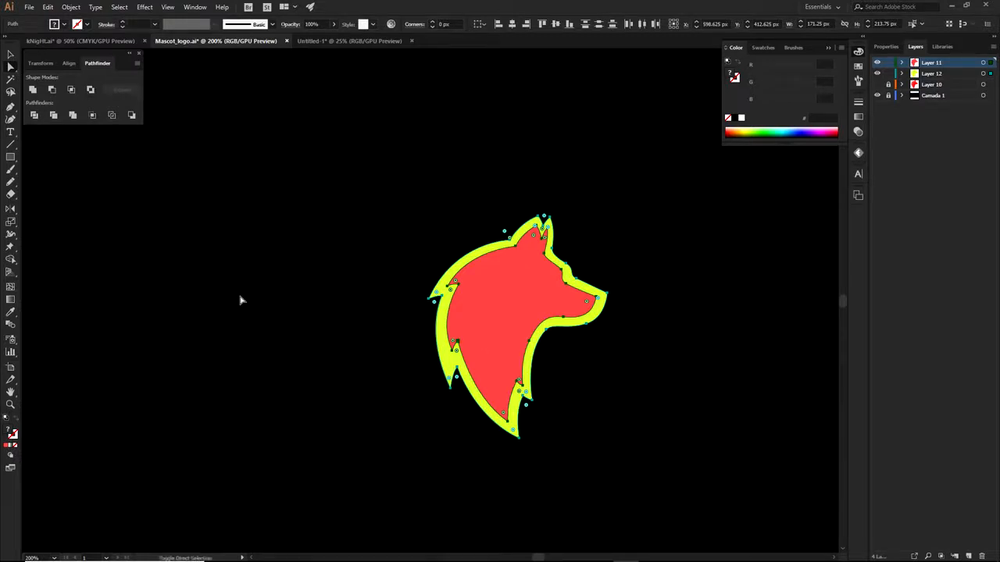
key("shift+m")
left_click_drag(11, 263, 106, 264)
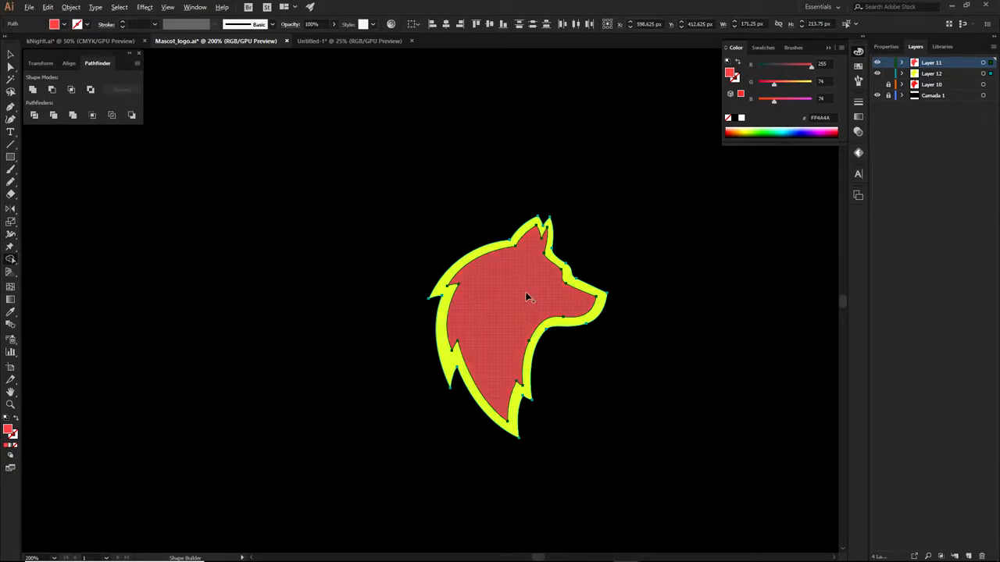
scroll(522, 299, "up", 3)
scroll(522, 299, "down", 1)
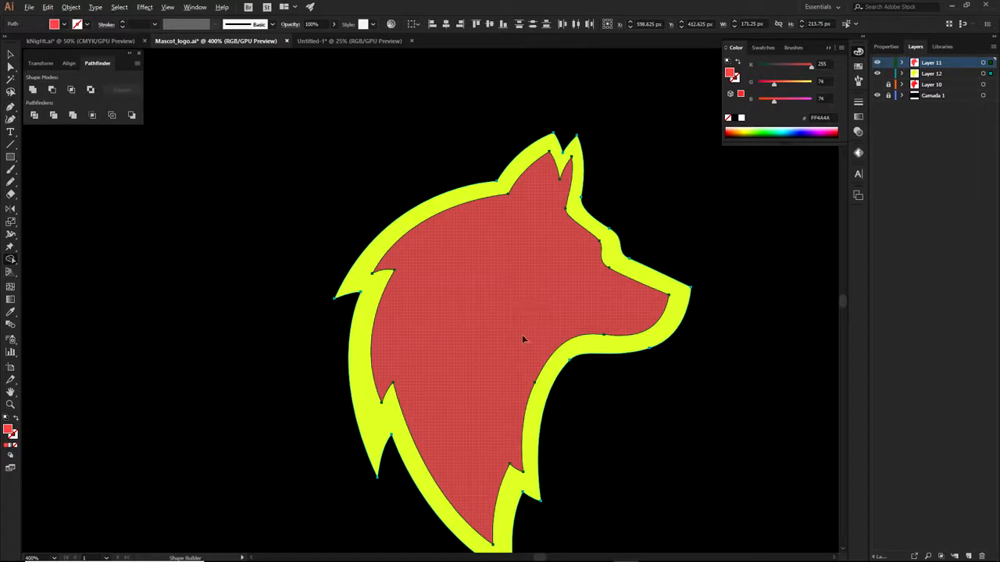
left_click(505, 282, "alt")
key("a")
left_click(630, 197)
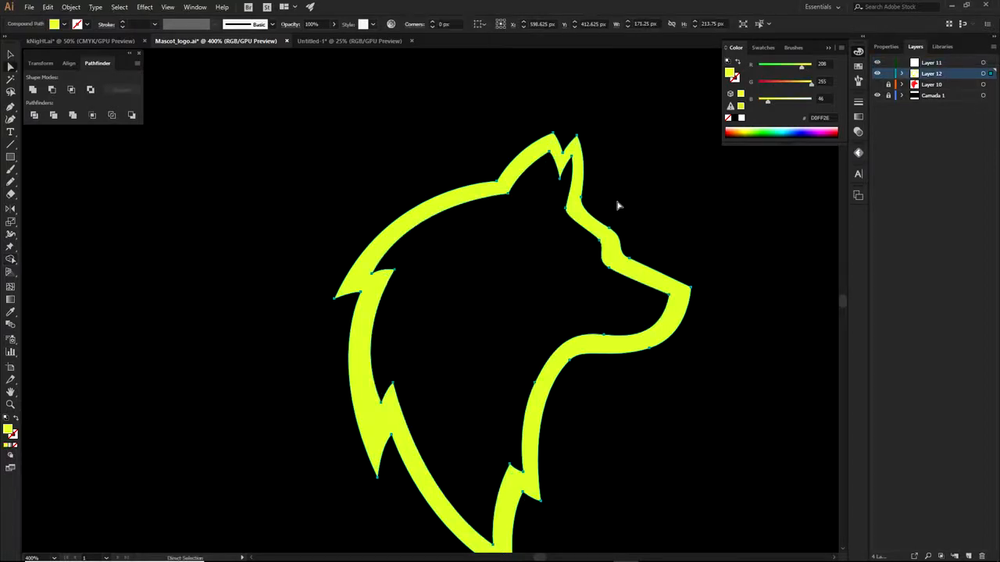
key("ctrl+1")
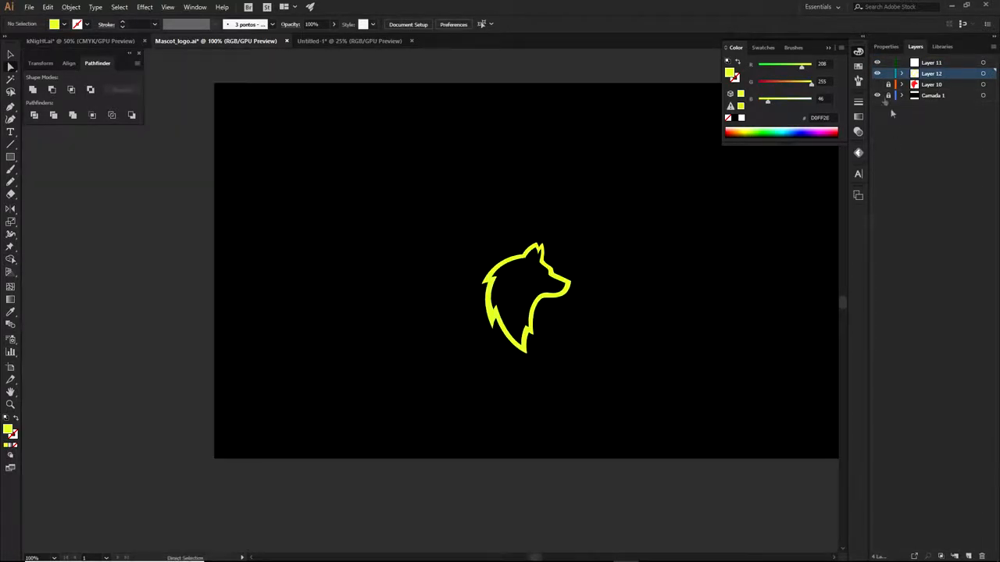
Hide the black background layer and scale the wolf outline up proportionally
left_click(877, 95)
key("ctrl+a")
left_click_drag(571, 243, 677, 152)
left_click_drag(608, 209, 605, 236)
scroll(589, 189, "up", 2)
left_click(625, 219)
left_click(598, 246)
scroll(600, 248, "down", 1)
left_click(626, 239)
left_click_drag(675, 282, 628, 247)
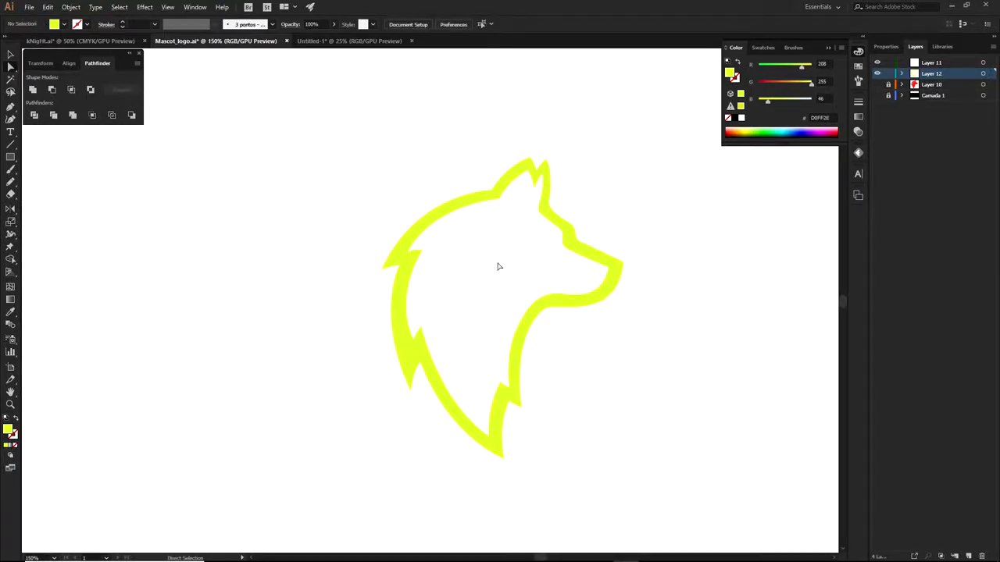
scroll(503, 224, "up", 1)
Fill the wolf outline with near-black #101219 via the Color Picker
left_click(482, 195)
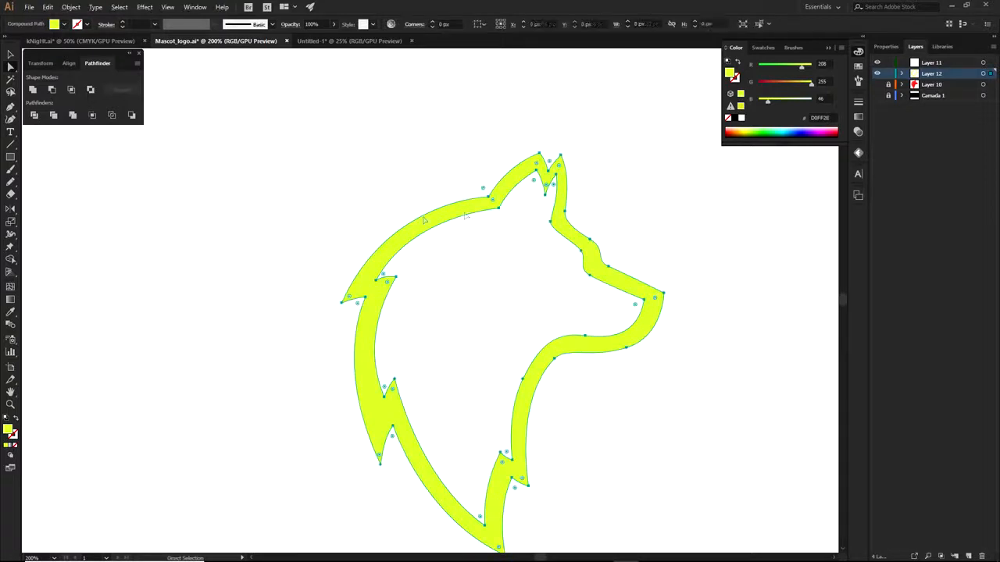
double_click(8, 429)
left_click(426, 298)
left_click_drag(336, 355, 327, 366)
left_click(538, 251)
left_click(634, 308)
scroll(635, 311, "down", 2)
left_click_drag(672, 357, 655, 368)
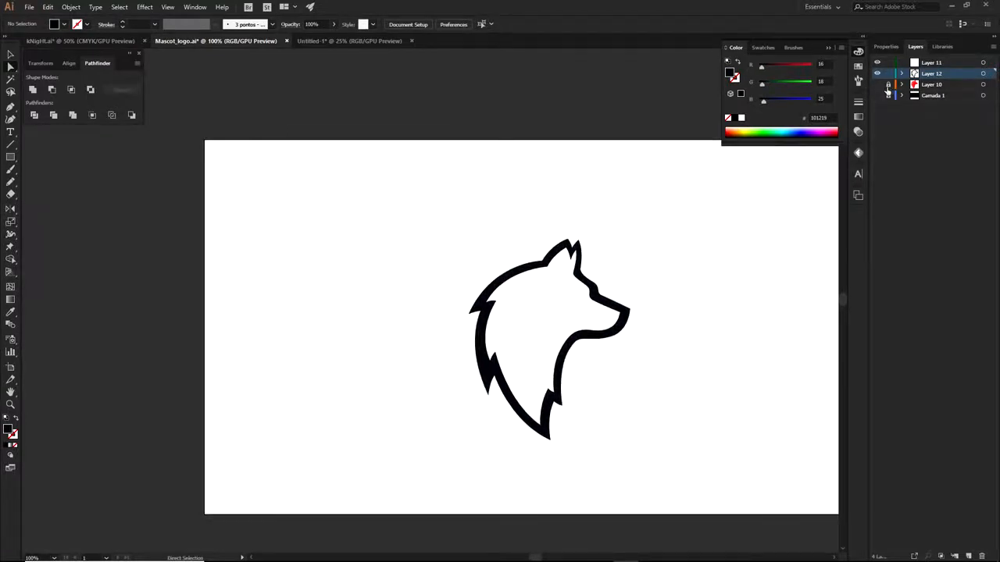
Show Layer 10's red wolf, enlarge it to fill the black outline, and zoom to 200%
left_click(877, 85)
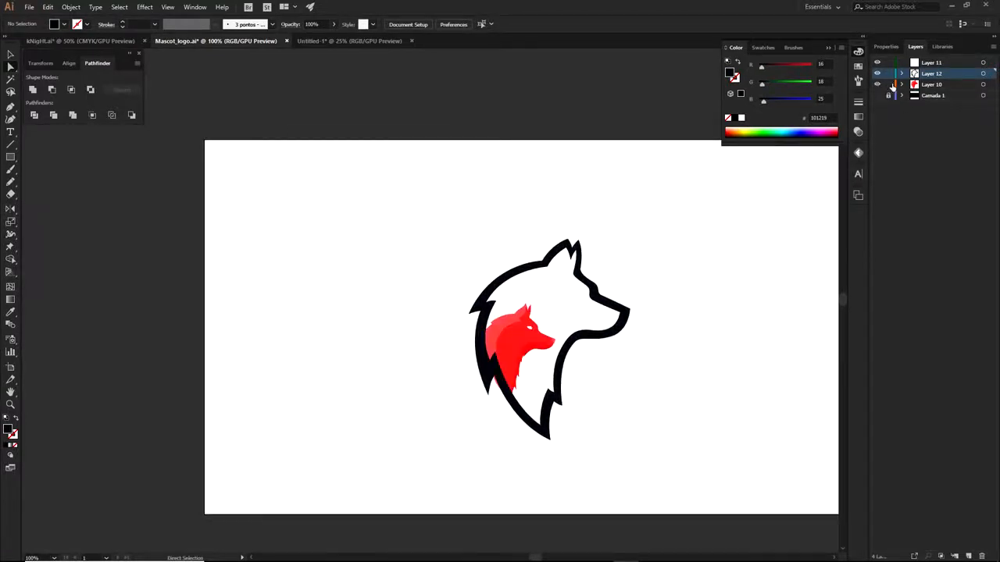
left_click(983, 84)
mouse_move(556, 303)
left_mouse_down()
mouse_move(684, 220)
mouse_move(554, 310)
left_mouse_up()
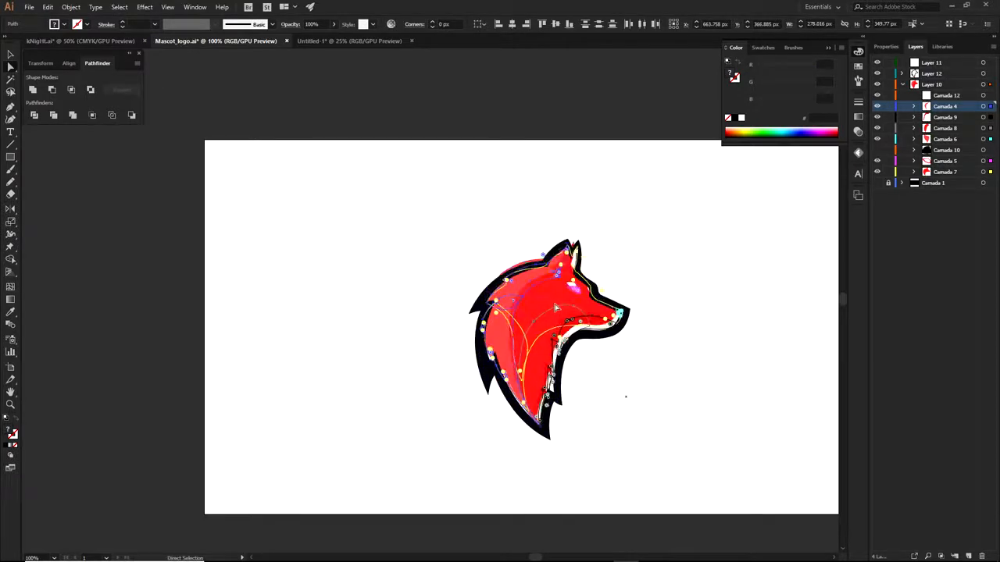
left_click(634, 260)
scroll(609, 290, "up", 1)
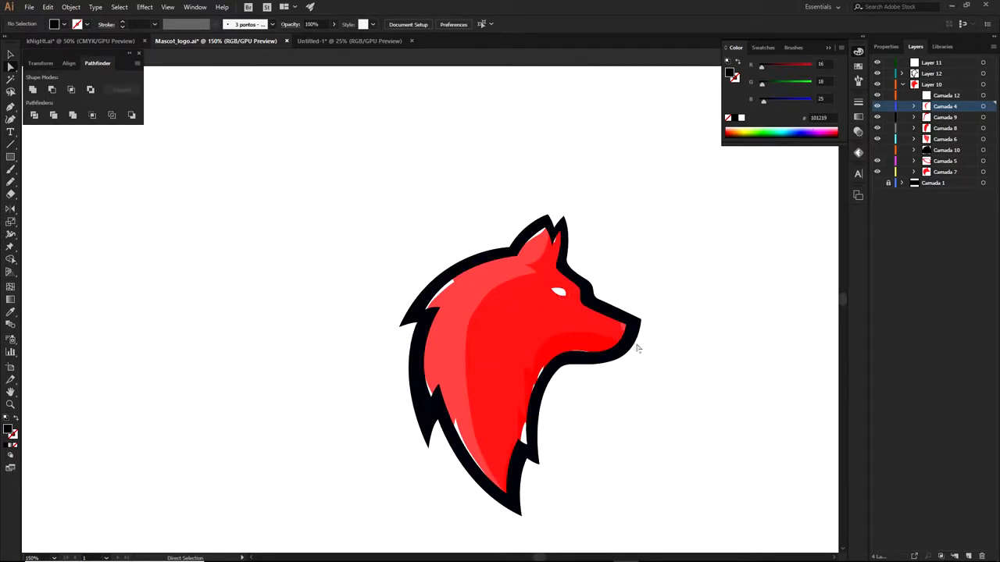
left_click(903, 84)
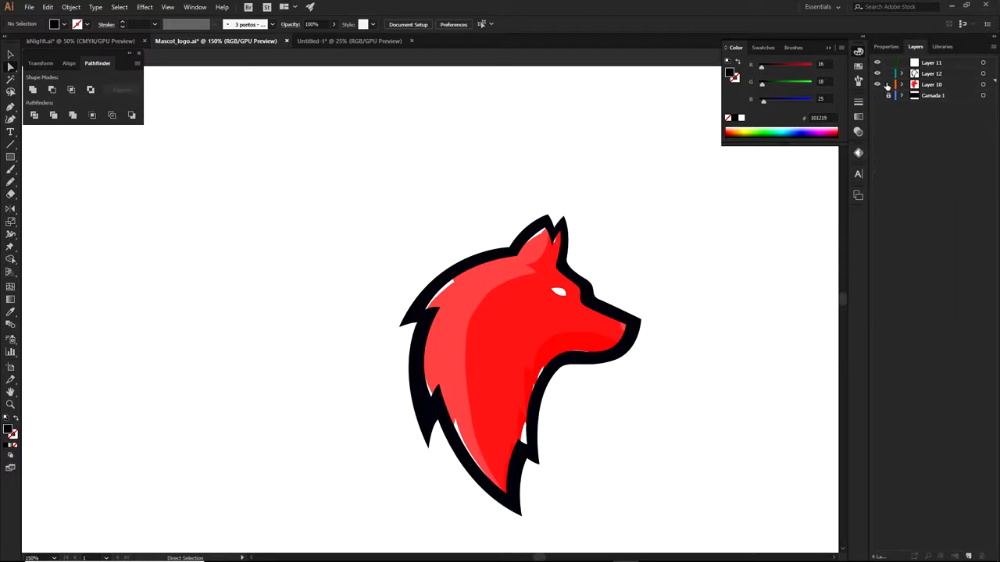
key("ctrl+plus")
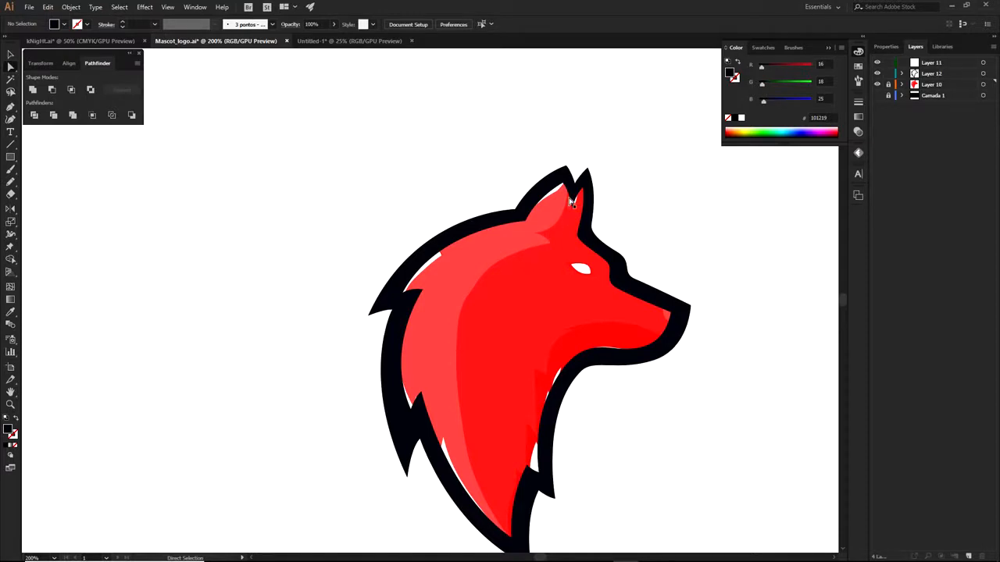
left_click(926, 75)
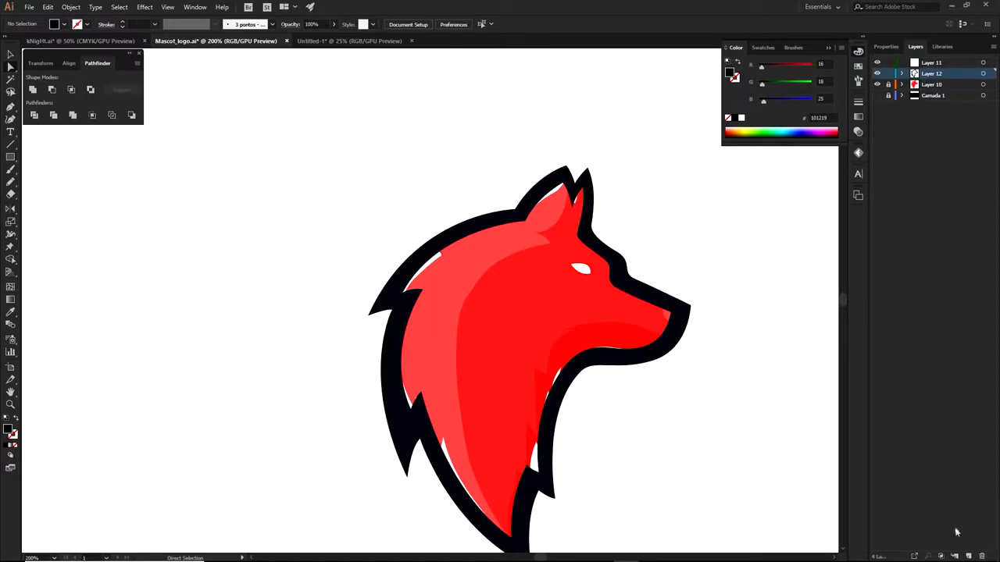
Add a new layer and draw a curved three-anchor black shadow path on the wolf's lower-left mane
left_click(967, 555)
scroll(738, 479, "down", 2)
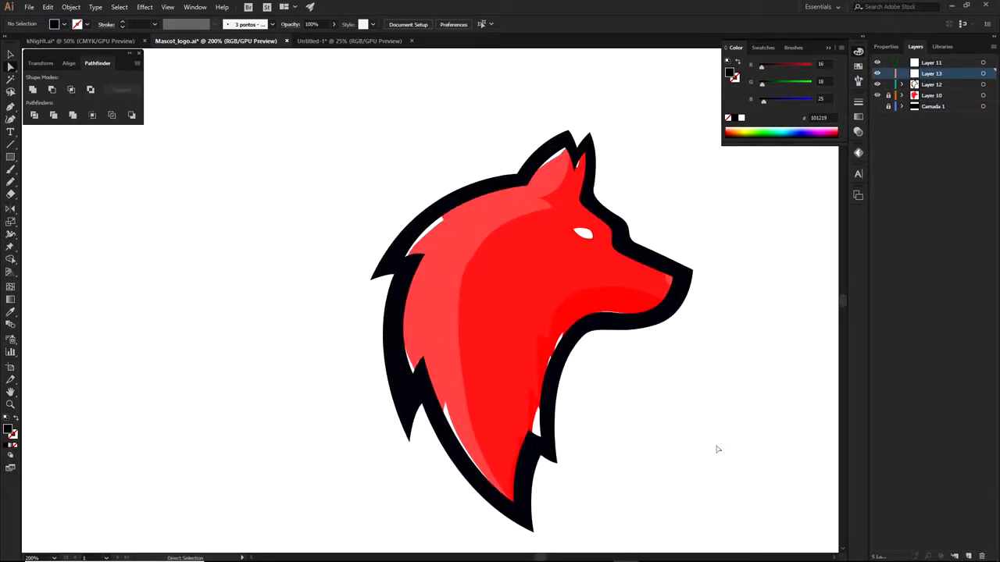
key("p")
left_click(511, 506)
left_click_drag(458, 299, 469, 166)
left_click(459, 300)
left_click_drag(397, 371, 279, 411)
key("a")
left_click(352, 342)
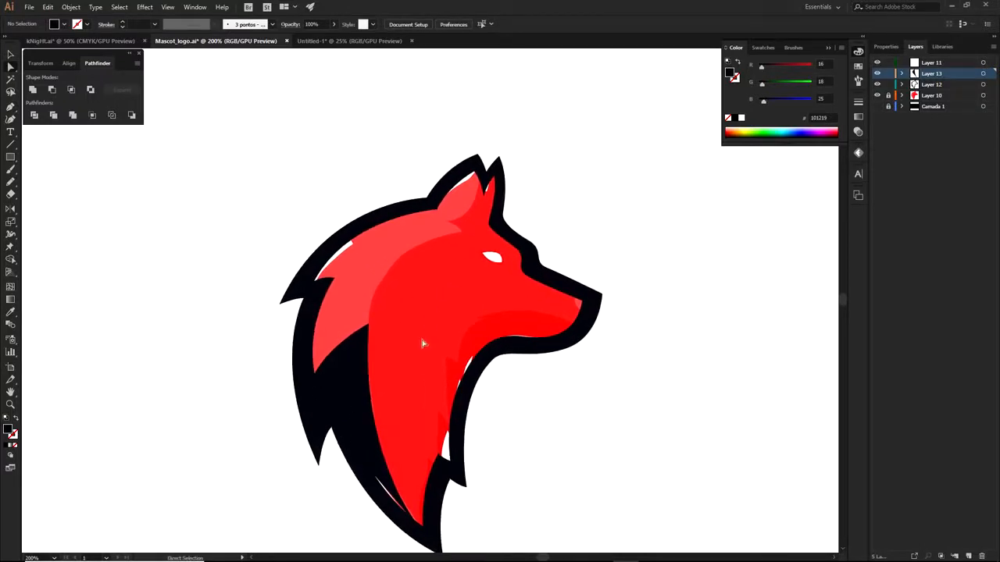
With the red wolf artwork hidden, extend the shadow path from its end anchor to cover the white sliver
left_click(876, 95)
left_click_drag(499, 311, 587, 274)
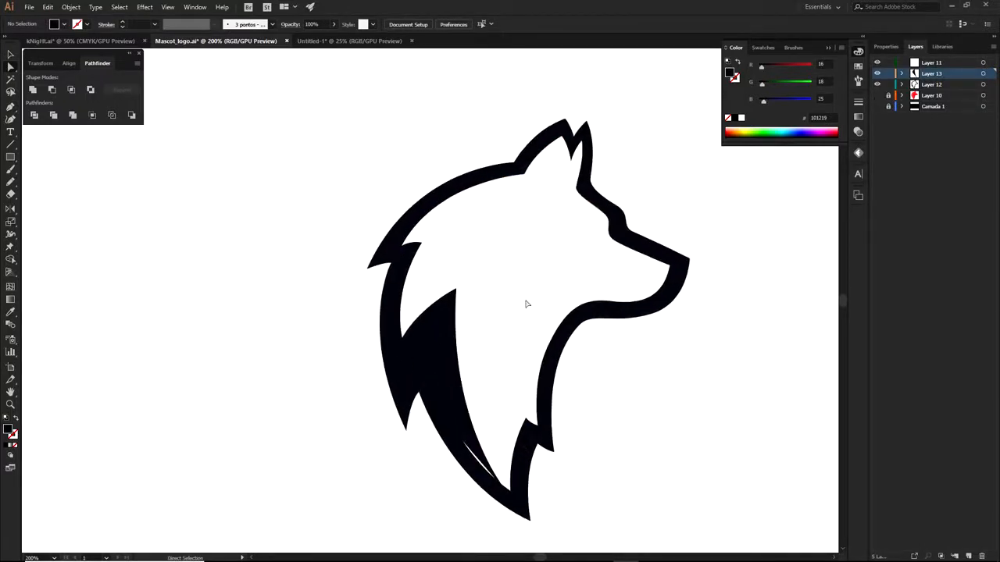
left_click(468, 445)
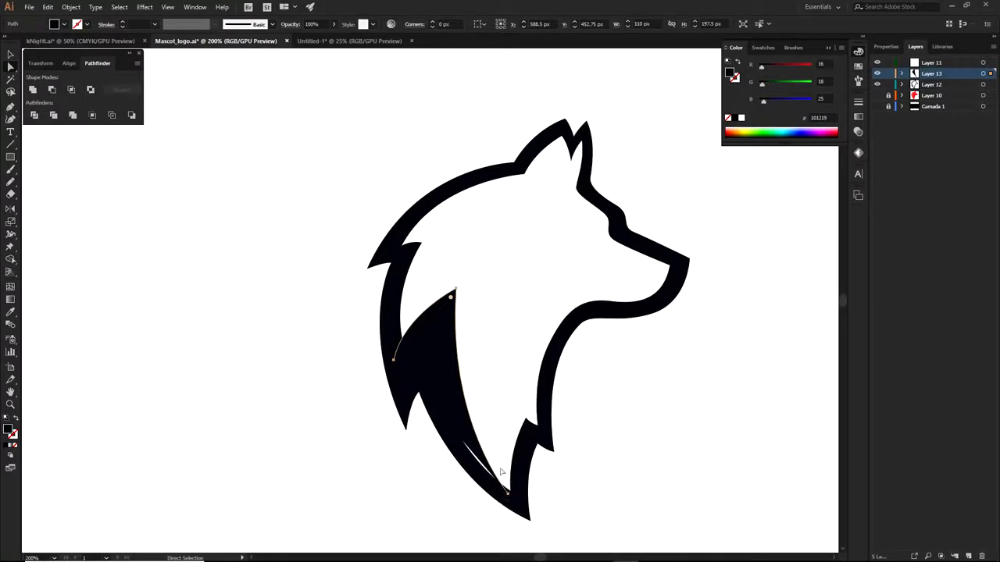
left_click(508, 495)
key("p")
left_click(491, 490)
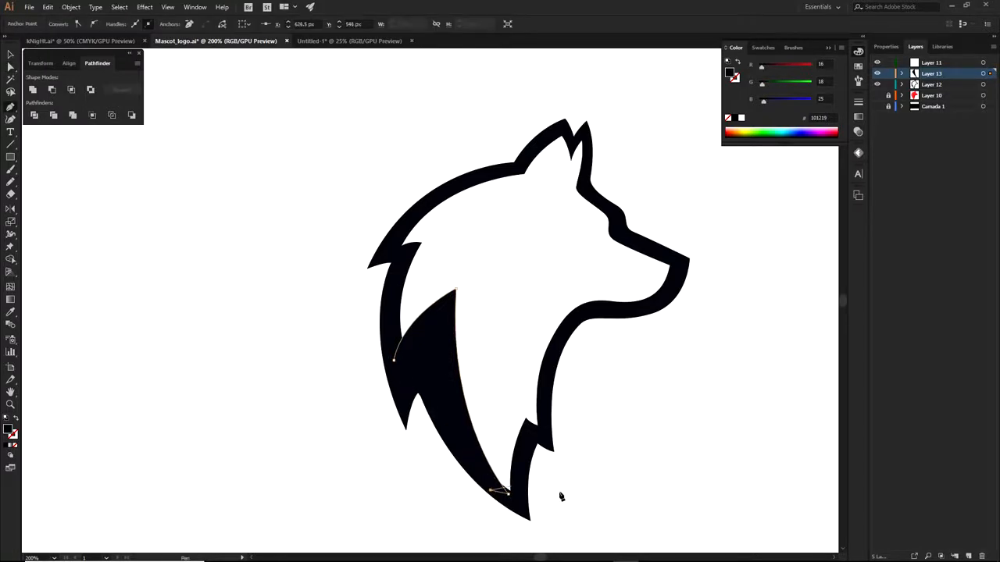
key("a")
left_click(560, 497)
left_click_drag(569, 493, 540, 487)
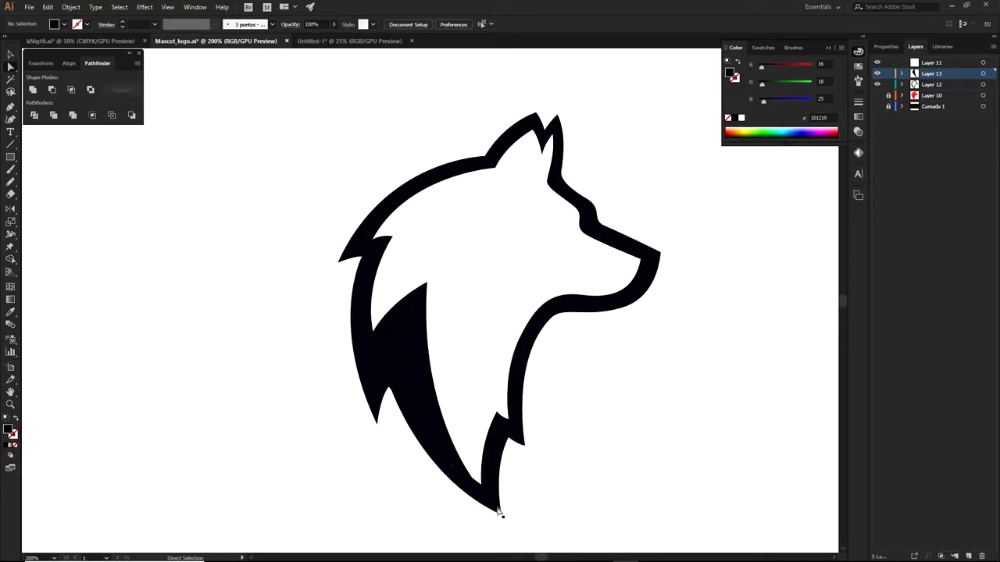
Compare the shadow shape against the red artwork, then place it back on the wolf's chest
left_click_drag(559, 356, 568, 403)
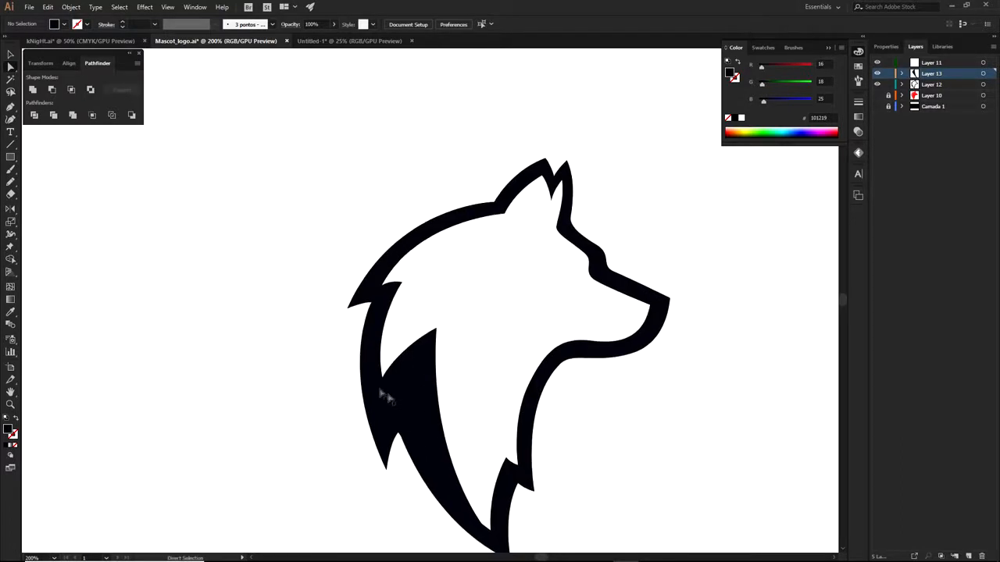
left_click_drag(434, 375, 237, 382)
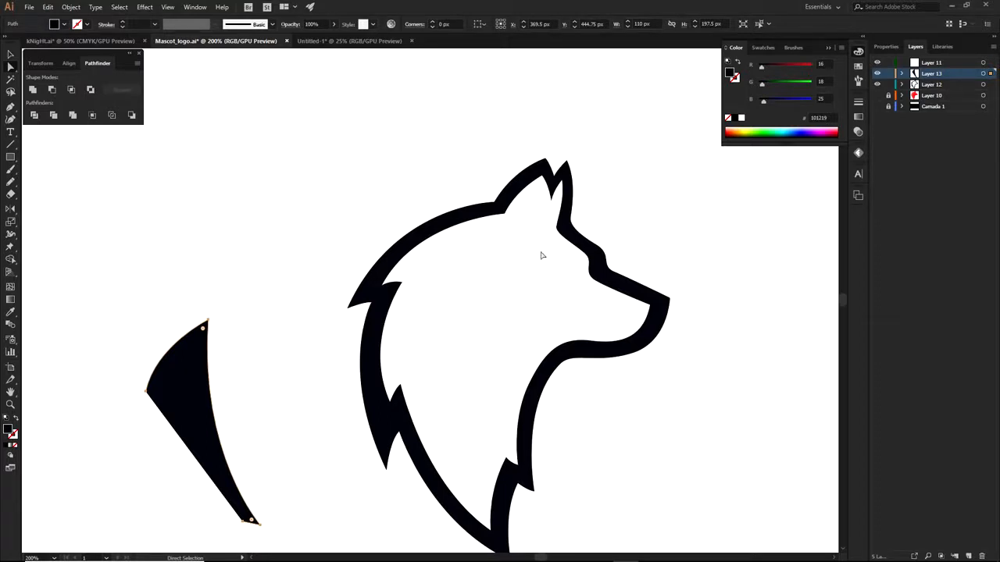
left_click(876, 94)
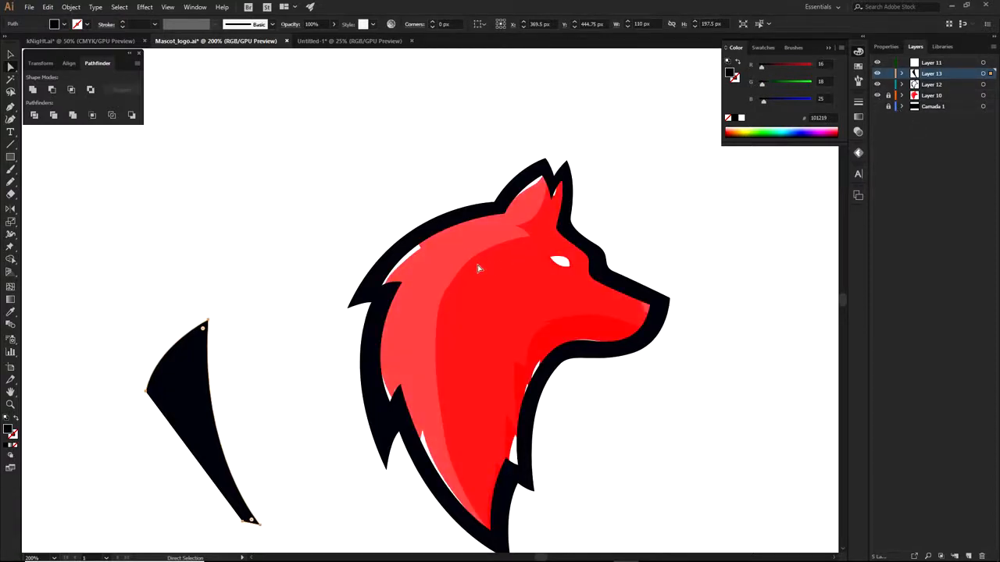
left_click(877, 95)
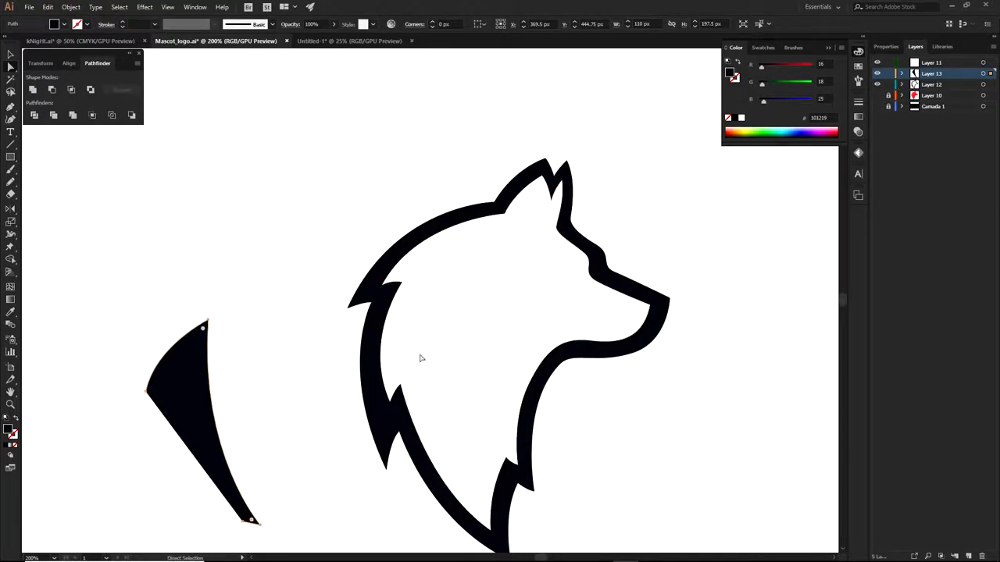
left_click_drag(175, 383, 403, 393)
left_click(445, 353)
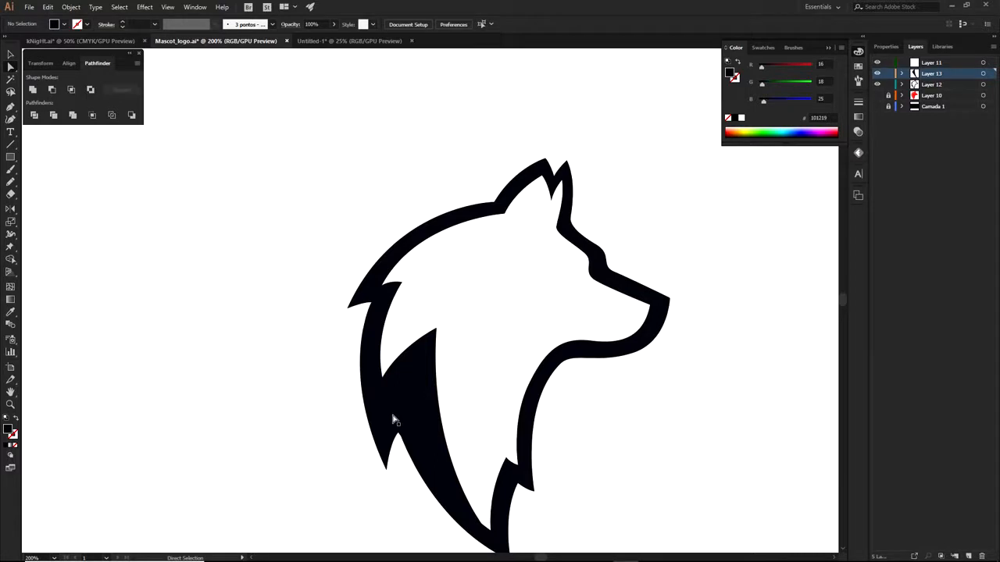
left_click_drag(357, 374, 369, 324)
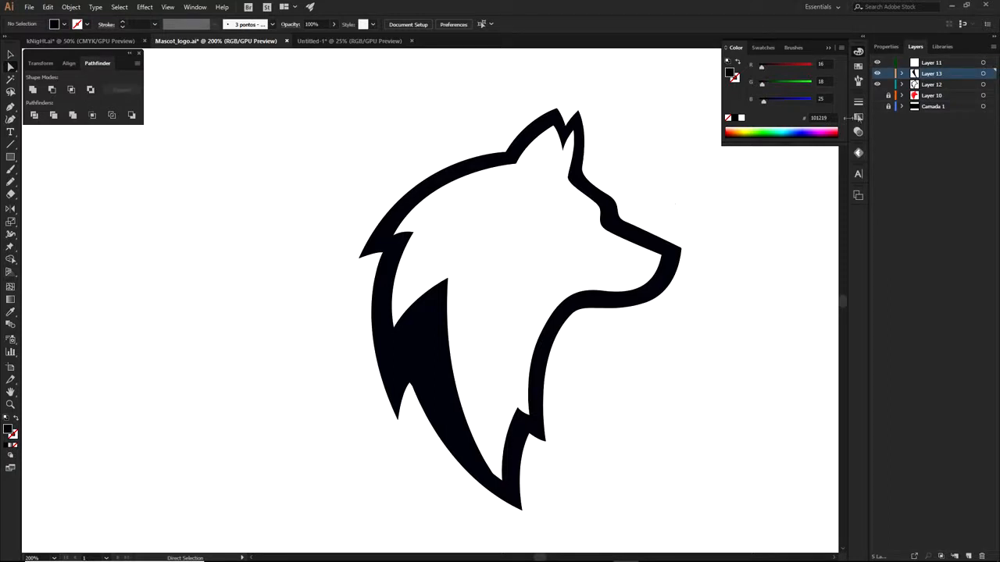
Show the red wolf reference artwork on Layer 10 and zoom in on the nose
left_click(878, 95)
scroll(621, 256, "up", 2)
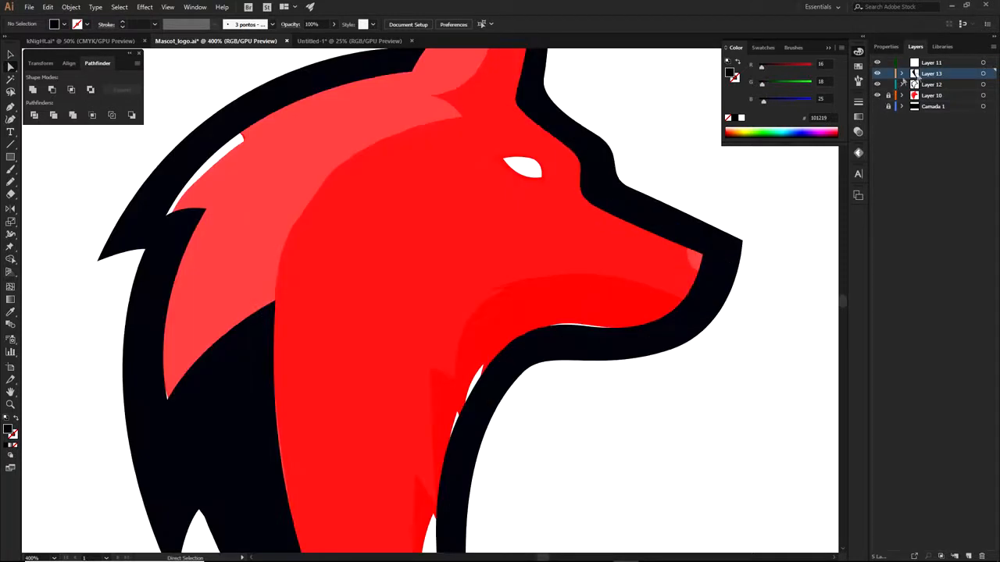
On a new layer, draw a closed curved black shape over the wolf's snout tip
left_click(969, 556)
key("p")
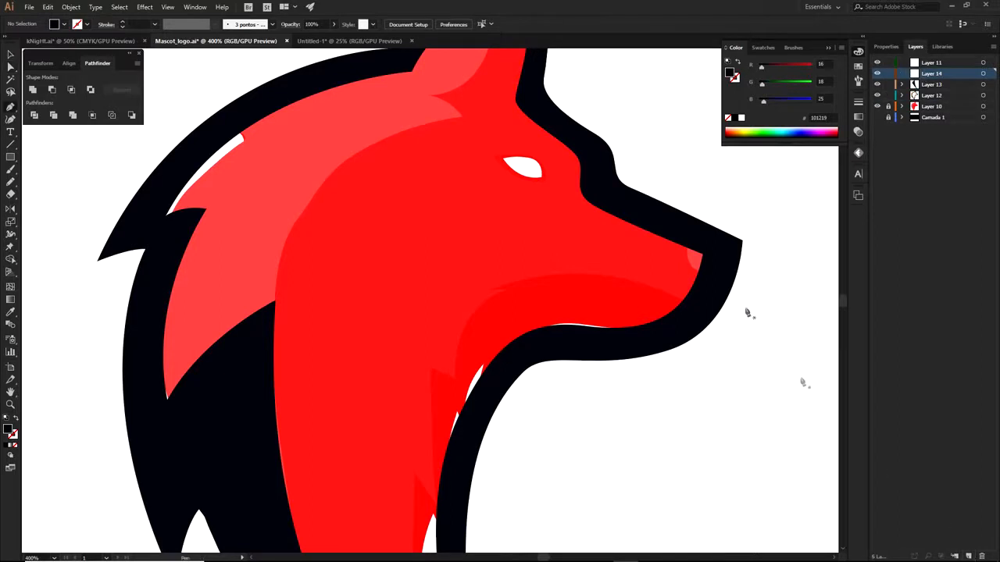
scroll(687, 270, "up", 2)
left_click(708, 304)
left_click_drag(640, 179, 626, 86)
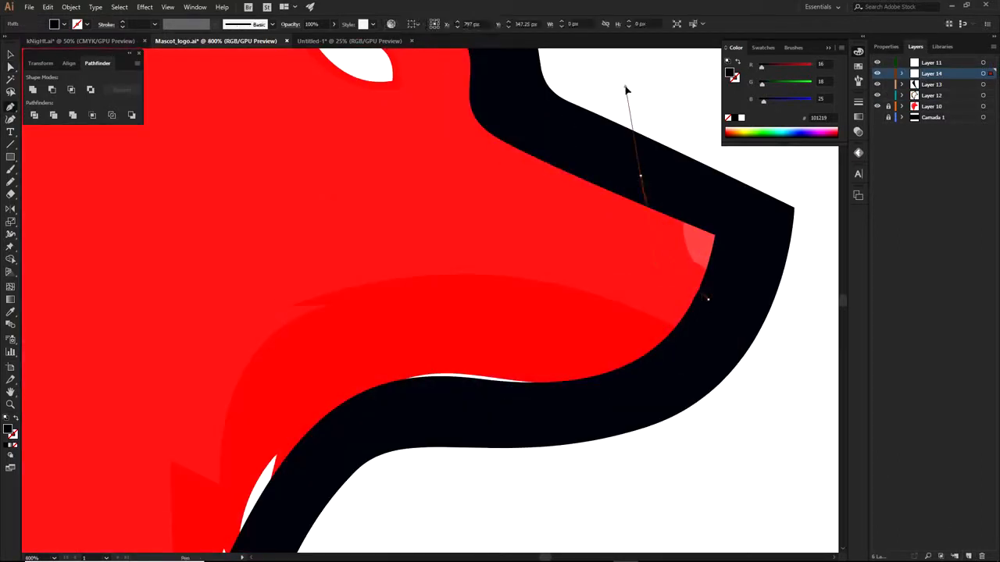
left_click_drag(640, 179, 779, 229)
left_click(708, 300)
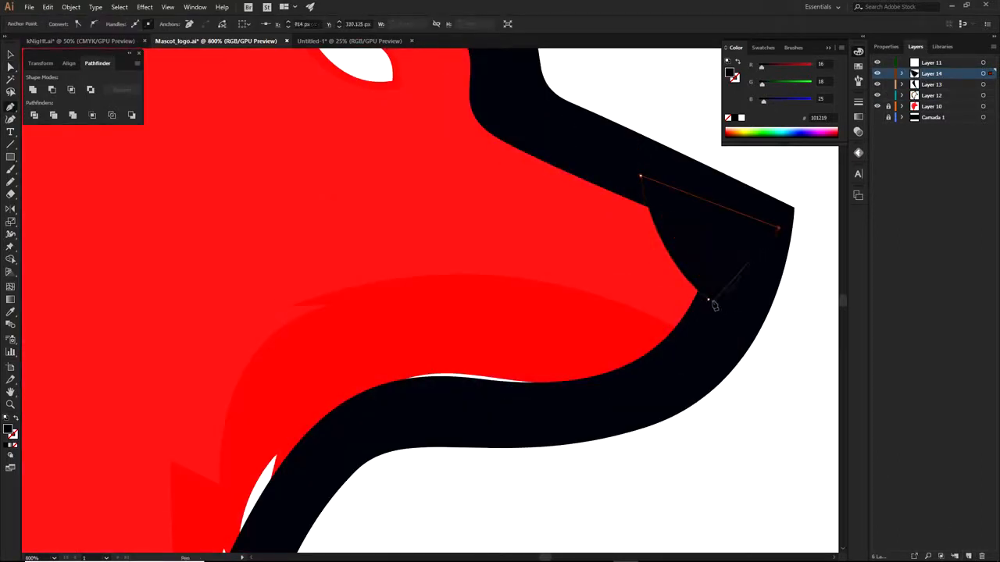
Drag the nose shape's top corner up-left and its bottom corner down-left
key("a")
left_click(792, 351)
scroll(789, 350, "down", 3)
left_click_drag(790, 375, 702, 397)
scroll(653, 334, "up", 3)
left_click(634, 292)
left_click_drag(629, 260, 606, 248)
left_click_drag(699, 385, 678, 407)
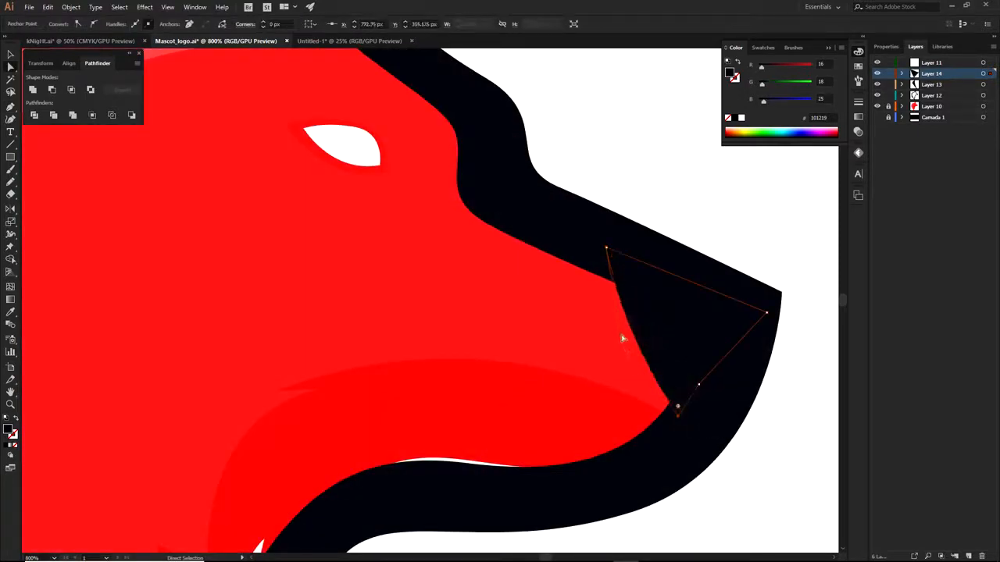
left_click(703, 171)
scroll(703, 172, "down", 3)
left_click_drag(760, 273, 725, 348)
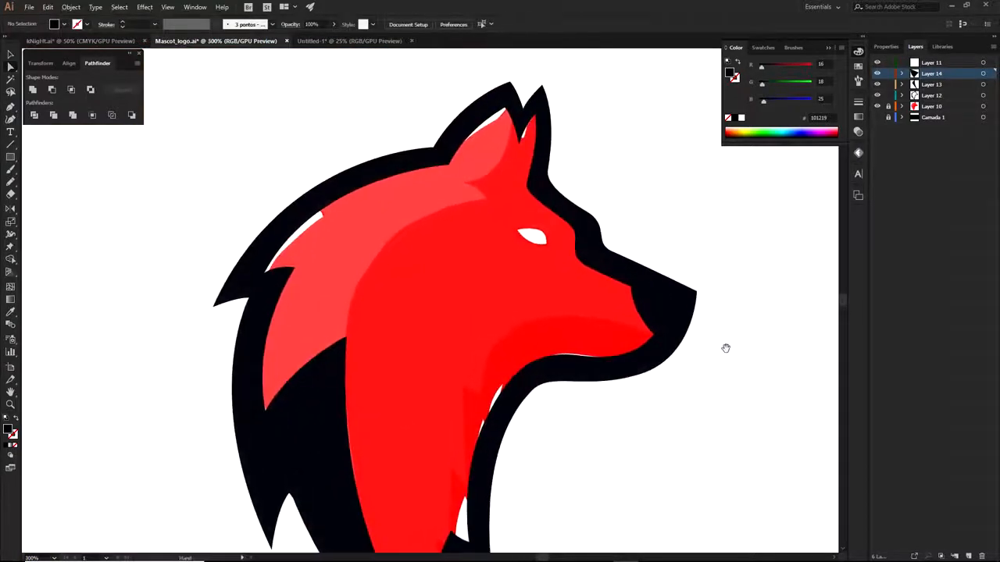
Hide the red reference to check the nose silhouette, undo an accidental move, then restore it and add a layer
left_click(876, 107)
scroll(696, 274, "down", 1)
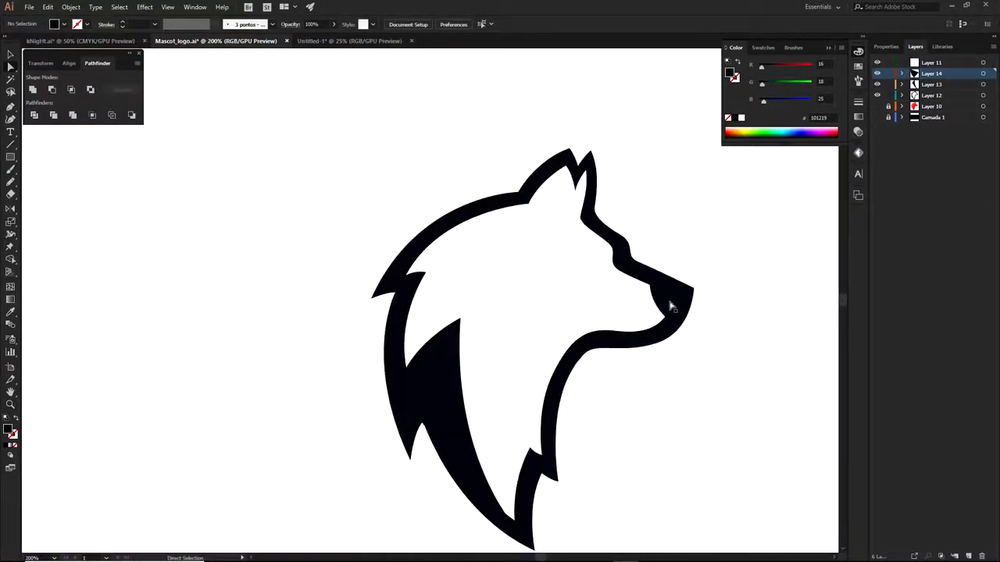
scroll(665, 304, "up", 2)
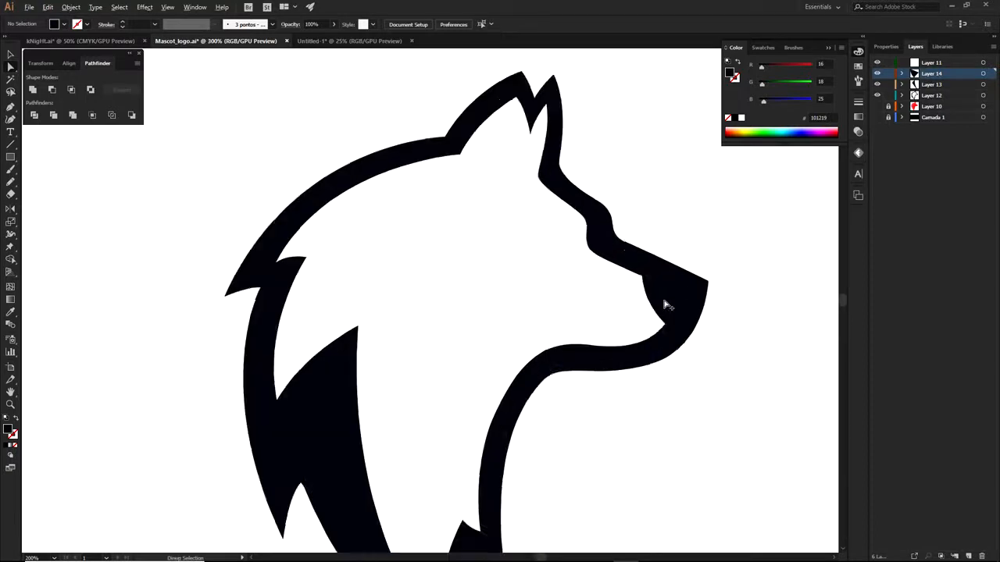
left_click_drag(662, 304, 472, 303)
key("ctrl+z")
left_click(682, 222)
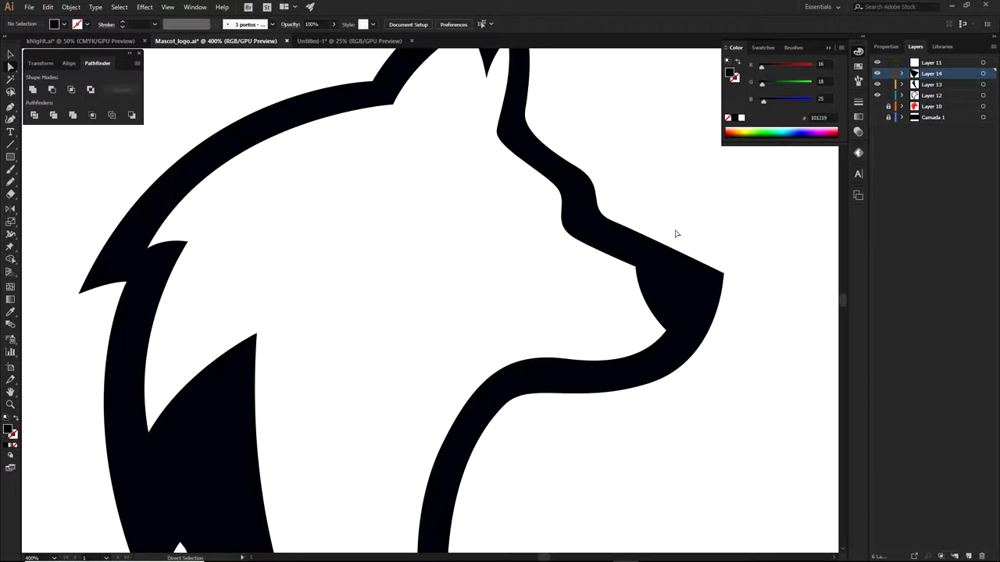
left_click_drag(523, 327, 663, 419)
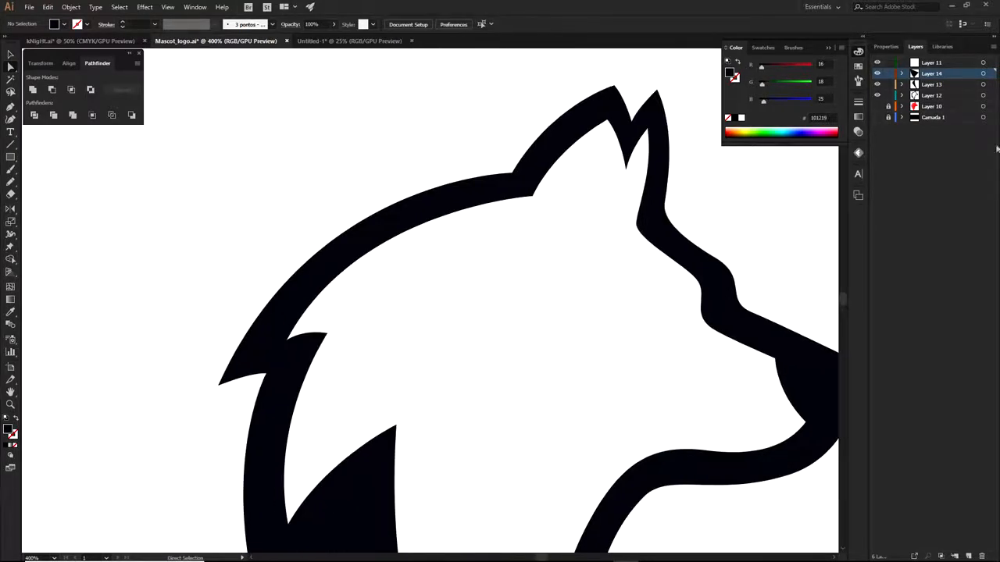
left_click(877, 107)
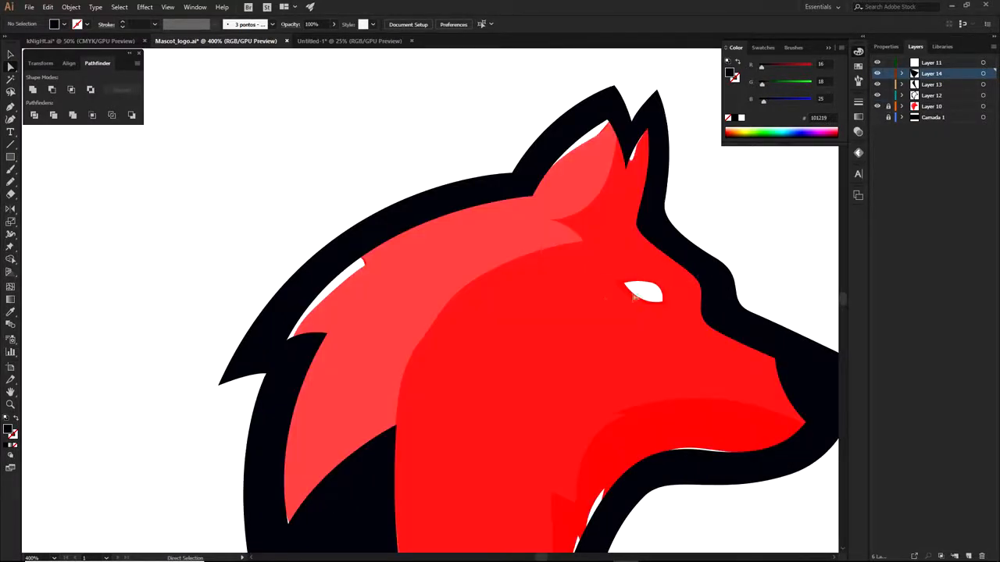
scroll(681, 306, "up", 1)
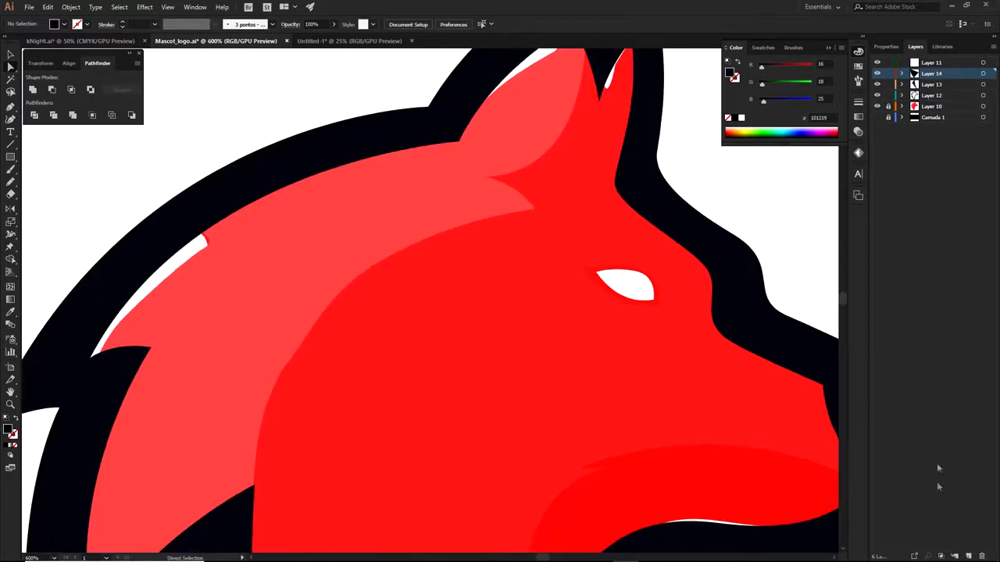
left_click(969, 555)
Trace a closed, curved black eye shape over the wolf's white eye
key("p")
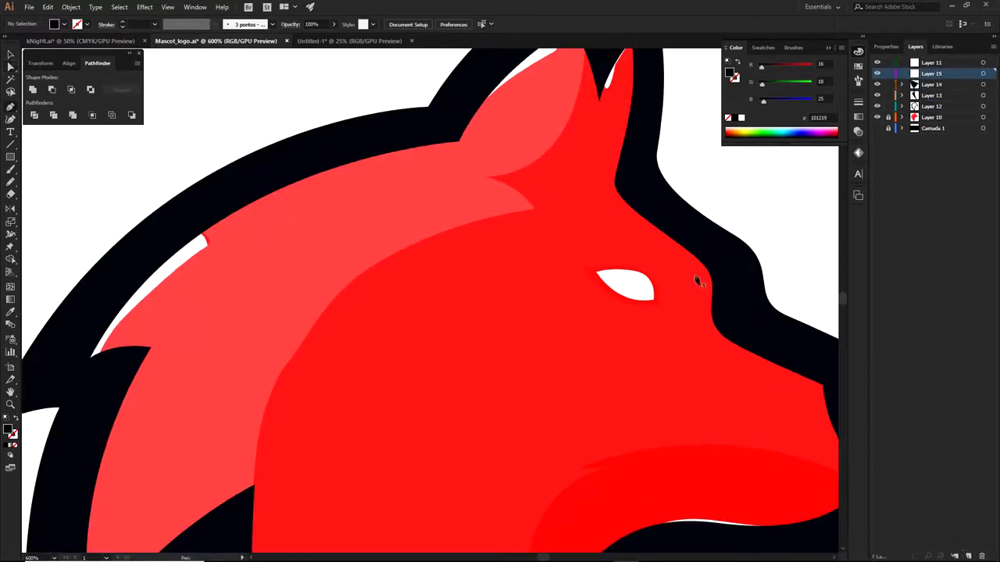
scroll(699, 286, "up", 1)
left_click(729, 299)
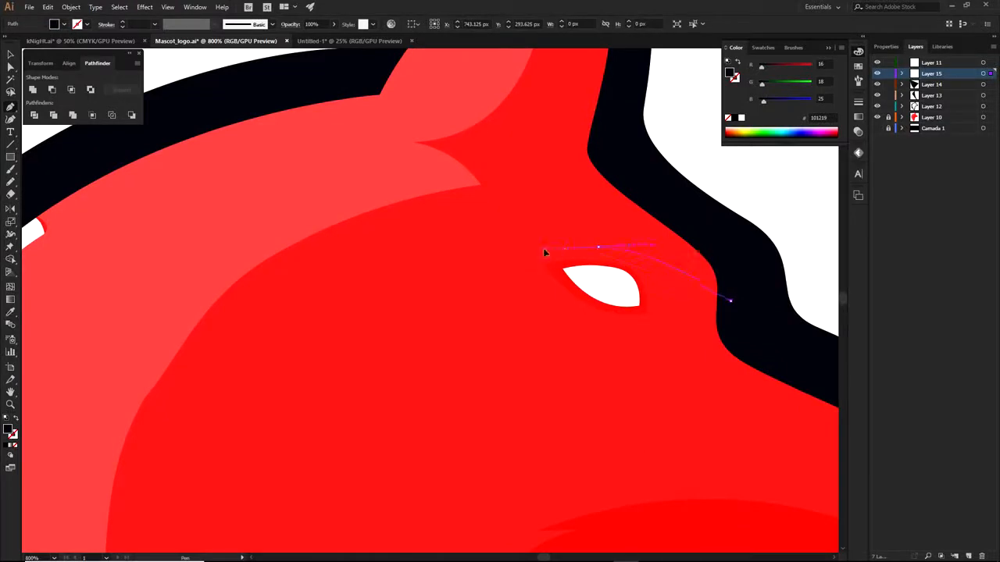
left_click_drag(545, 252, 531, 248)
left_click_drag(430, 299, 479, 291)
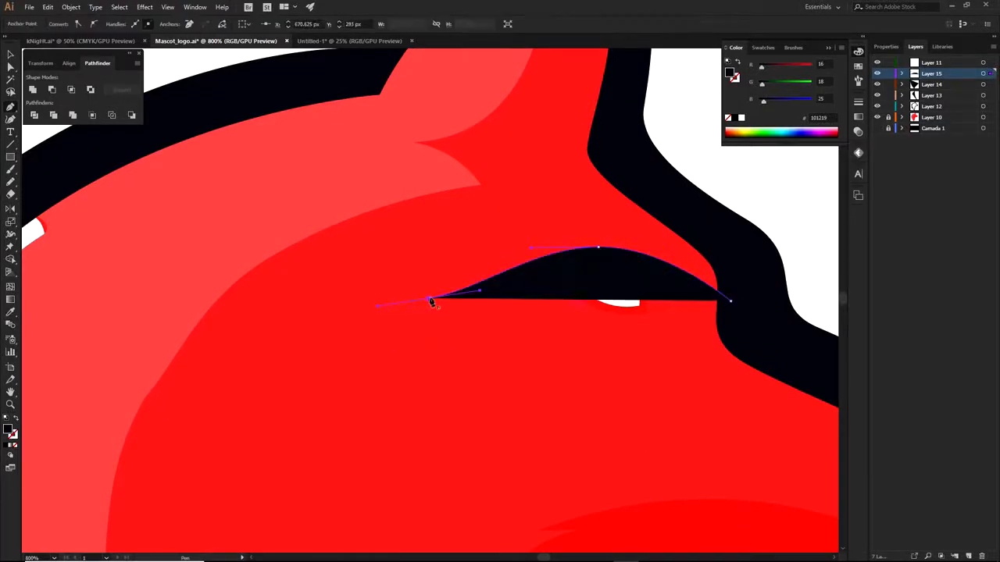
left_click_drag(611, 371, 694, 346)
left_click_drag(806, 381, 713, 353)
left_click_drag(770, 367, 837, 395)
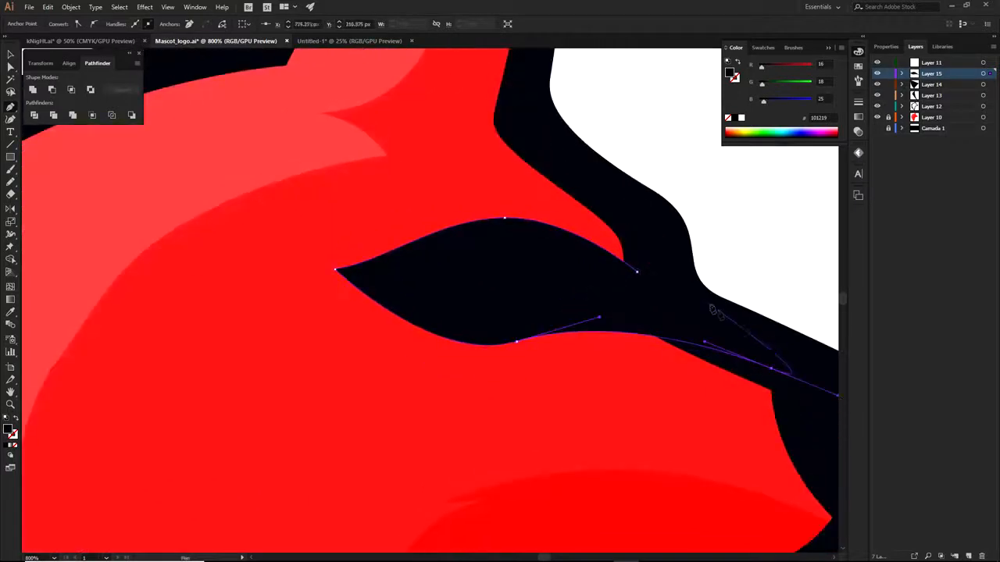
left_click(638, 275)
key("a")
left_click(736, 268)
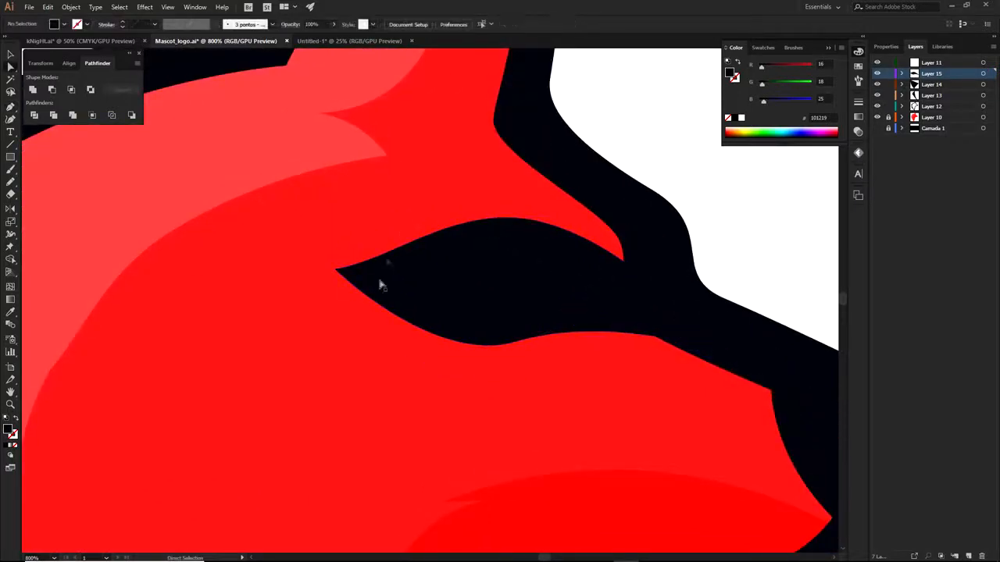
With the red reference hidden, move the eye shape up and rotate it slightly clockwise
left_click(877, 118)
scroll(734, 264, "down", 6)
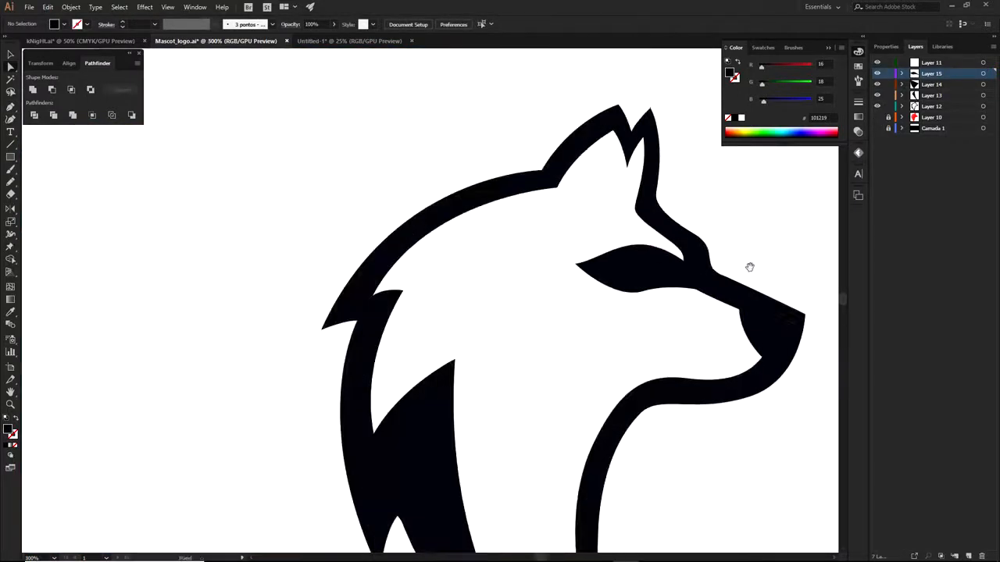
scroll(575, 232, "up", 3)
scroll(574, 215, "up", 3)
left_click(540, 211)
left_click_drag(570, 220, 564, 208)
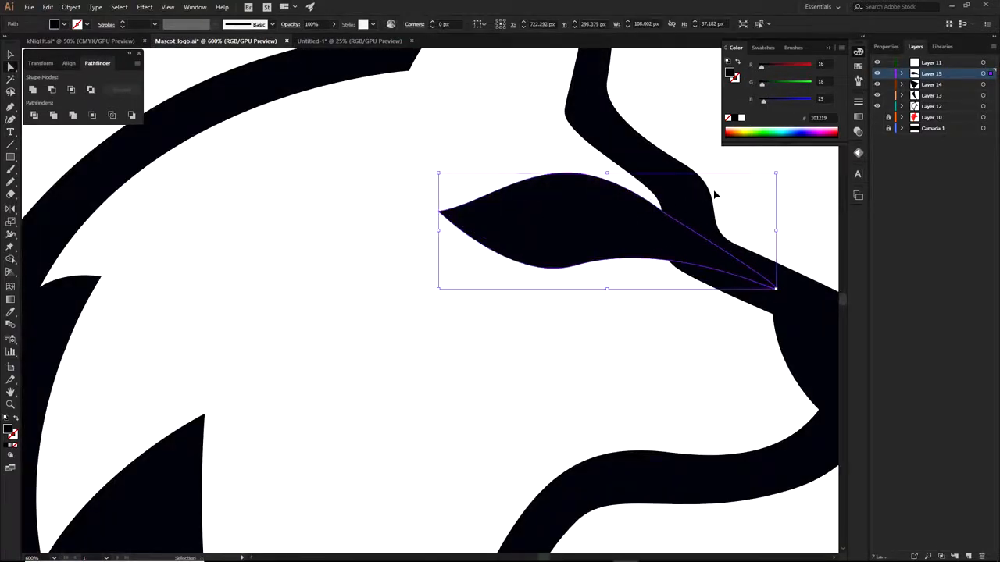
left_click_drag(781, 167, 785, 182)
left_click_drag(598, 209, 594, 214)
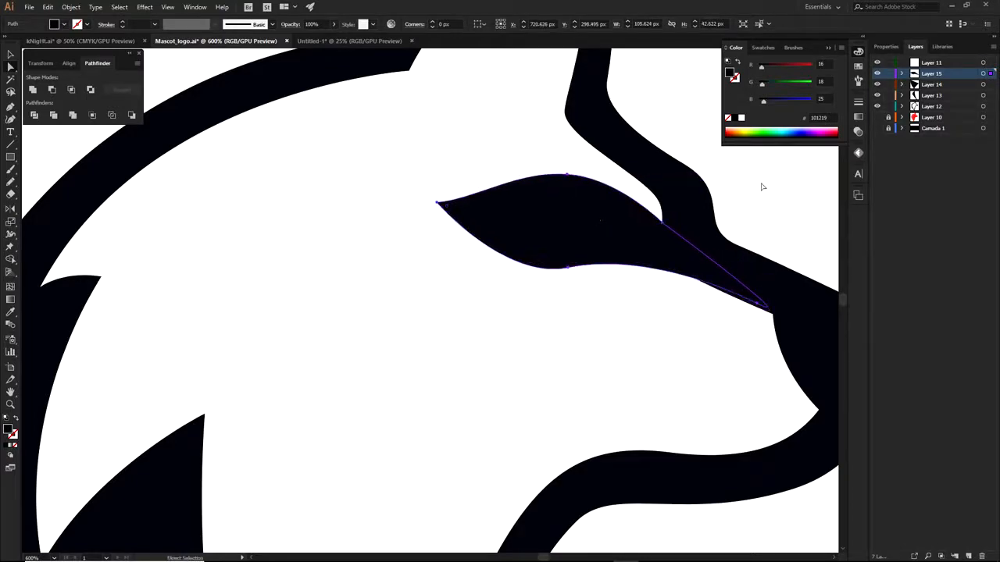
left_click(761, 186)
Pull the eye shape's top curve upward
scroll(758, 235, "down", 2)
left_click_drag(759, 250, 639, 219)
scroll(496, 189, "up", 2)
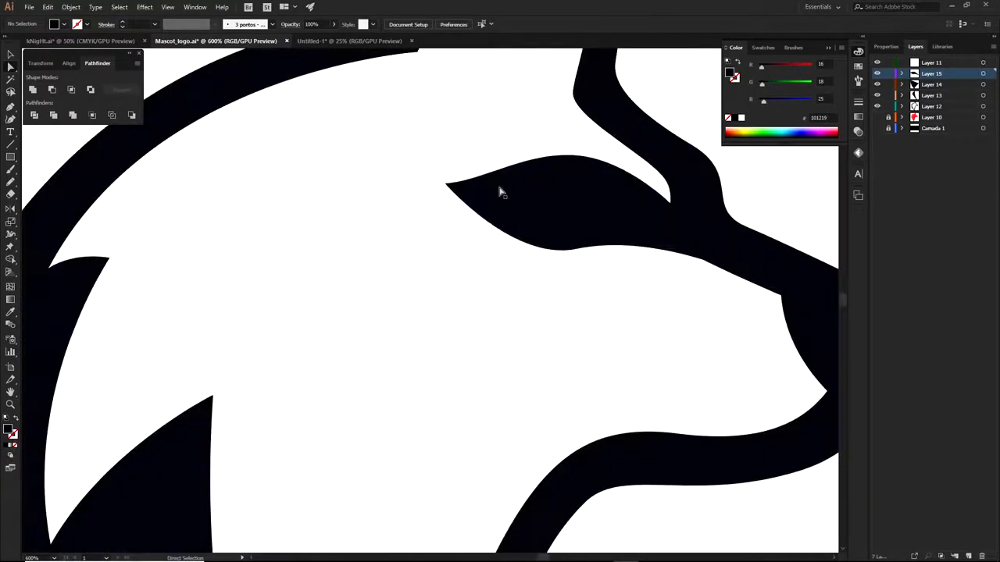
left_click(495, 172)
left_click_drag(487, 180, 500, 236)
left_click(690, 180)
scroll(684, 227, "down", 2)
left_click_drag(703, 248, 629, 223)
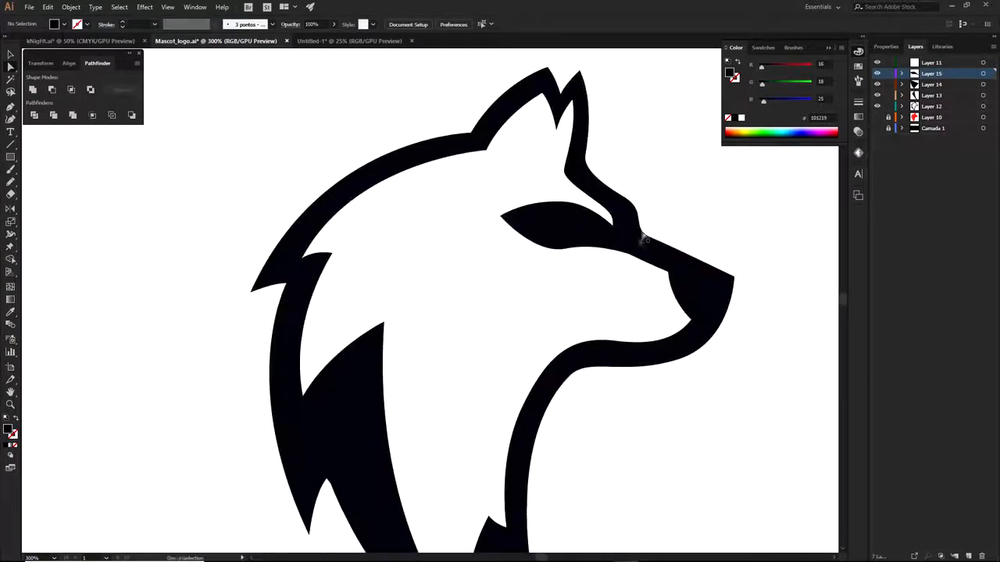
scroll(606, 242, "down", 2)
scroll(582, 250, "up", 3)
Reshape the eye's lower curve and nudge its right point, undoing an accidental move
left_click(594, 242)
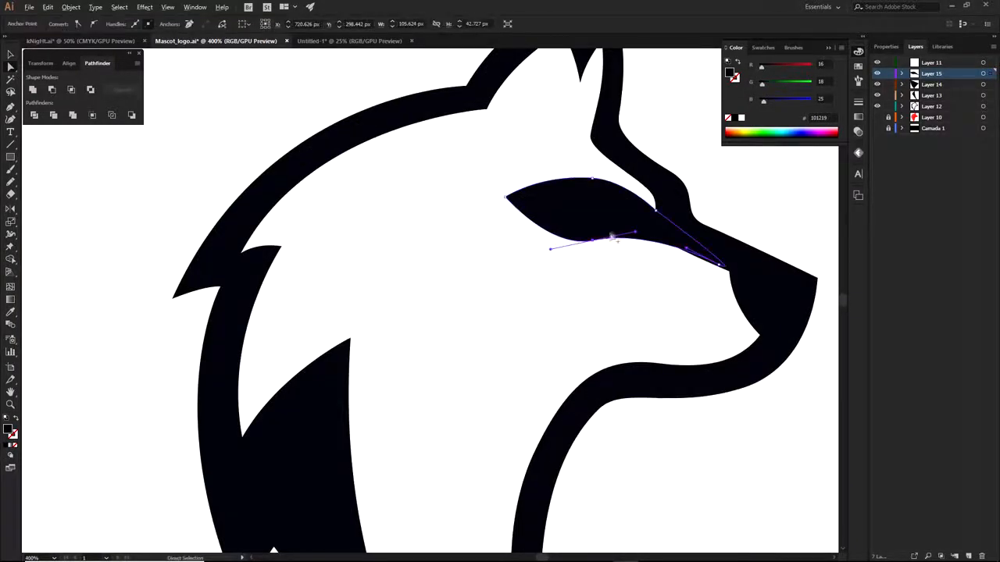
scroll(619, 233, "up", 2)
left_click_drag(656, 234, 676, 228)
key("ctrl+z")
left_click(570, 248)
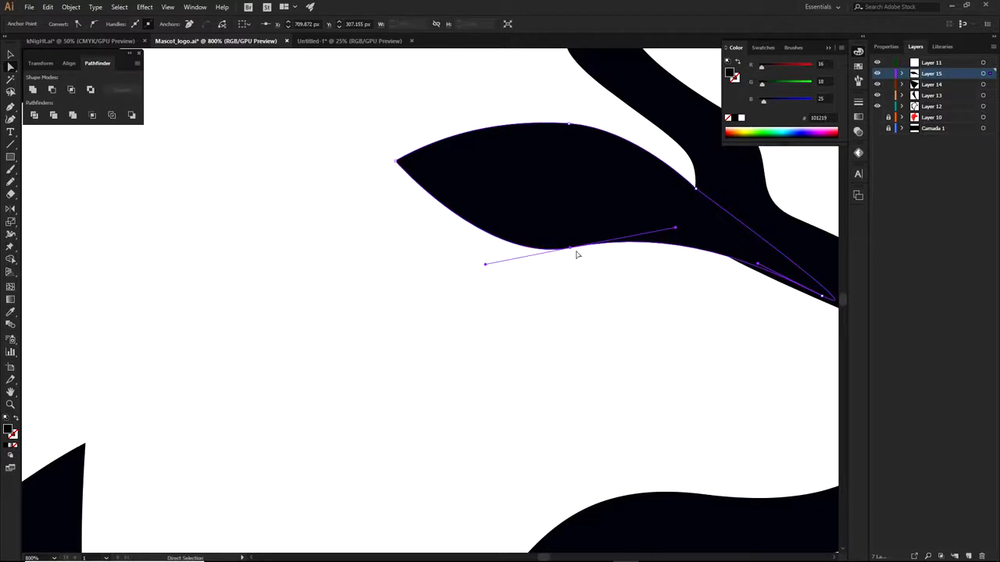
left_click_drag(677, 230, 680, 236)
left_click_drag(784, 275, 749, 291)
left_click(766, 207)
scroll(765, 211, "down", 3)
left_click_drag(756, 225, 698, 292)
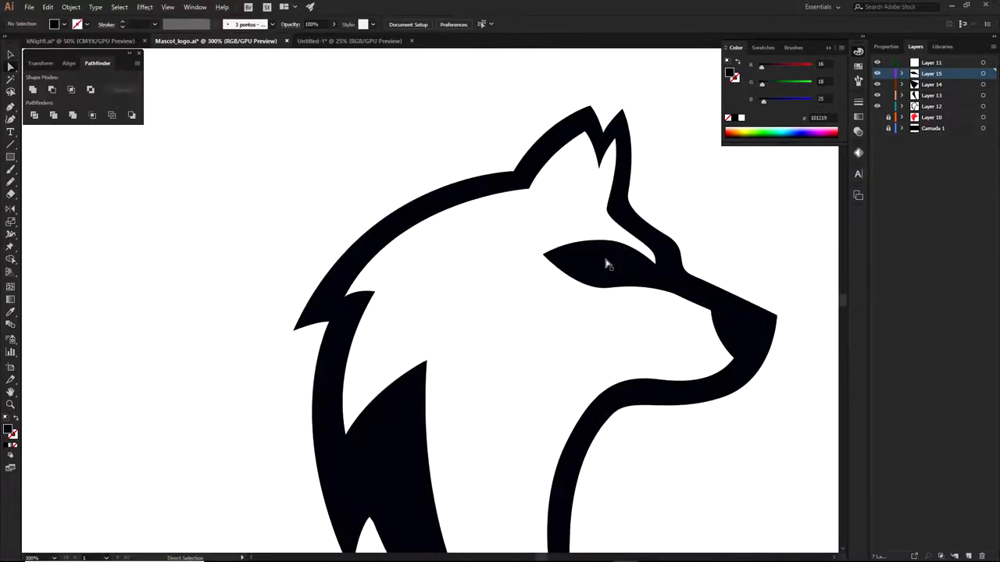
scroll(565, 263, "down", 2)
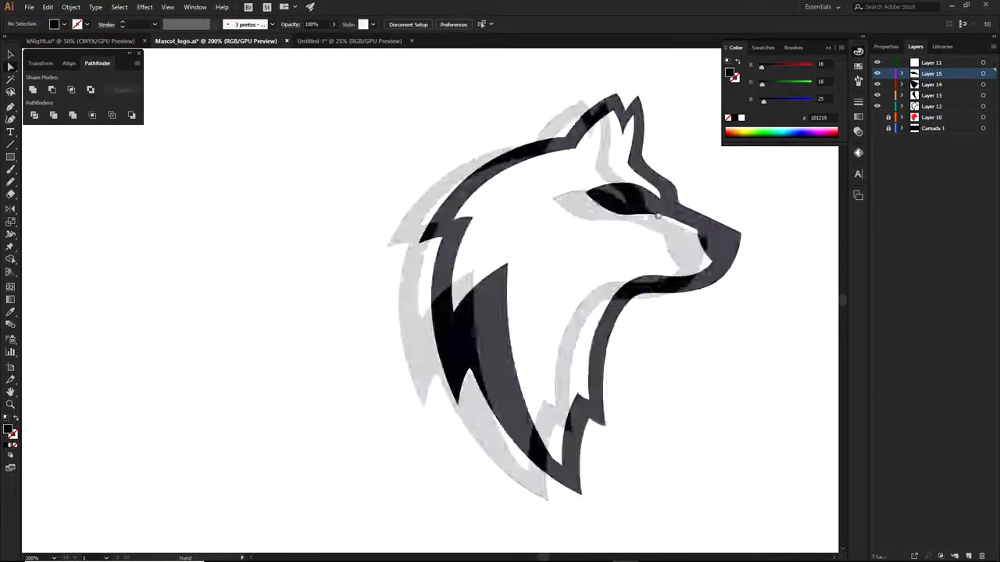
scroll(542, 264, "down", 2)
Inspect the eye and neck shapes, then add a new Layer 16 above Layer 15
left_click(596, 227)
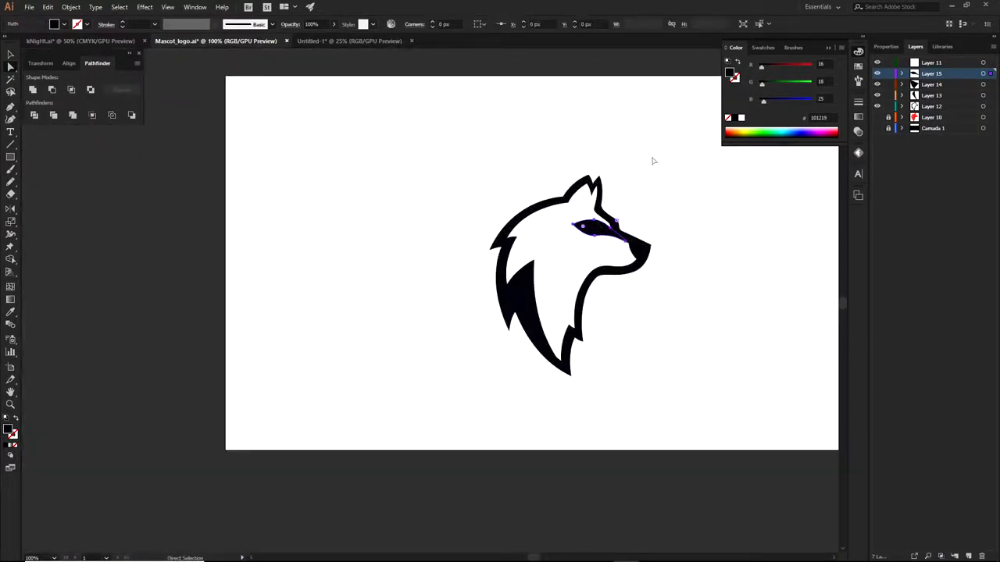
left_click(528, 292)
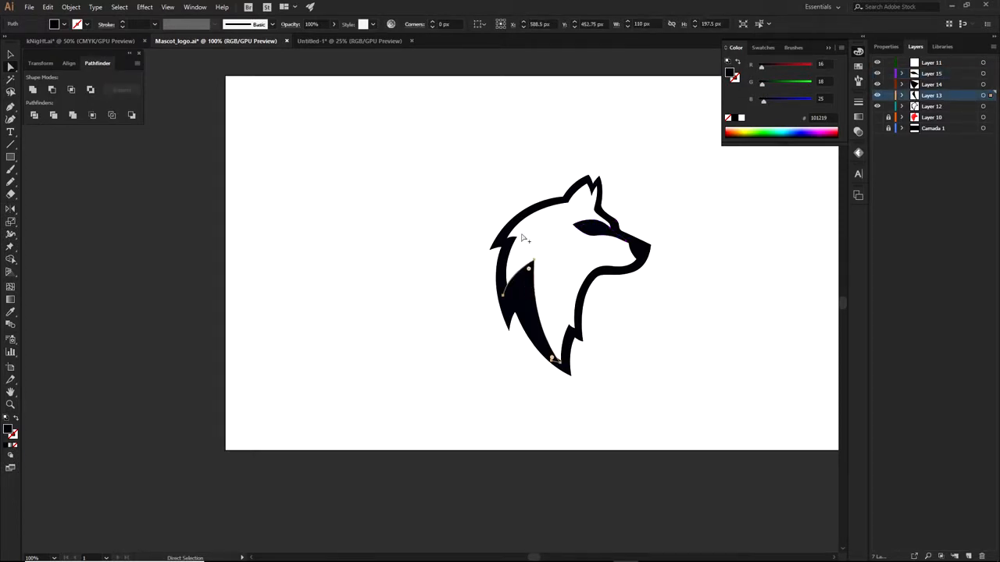
scroll(524, 238, "up", 3)
left_click(929, 74)
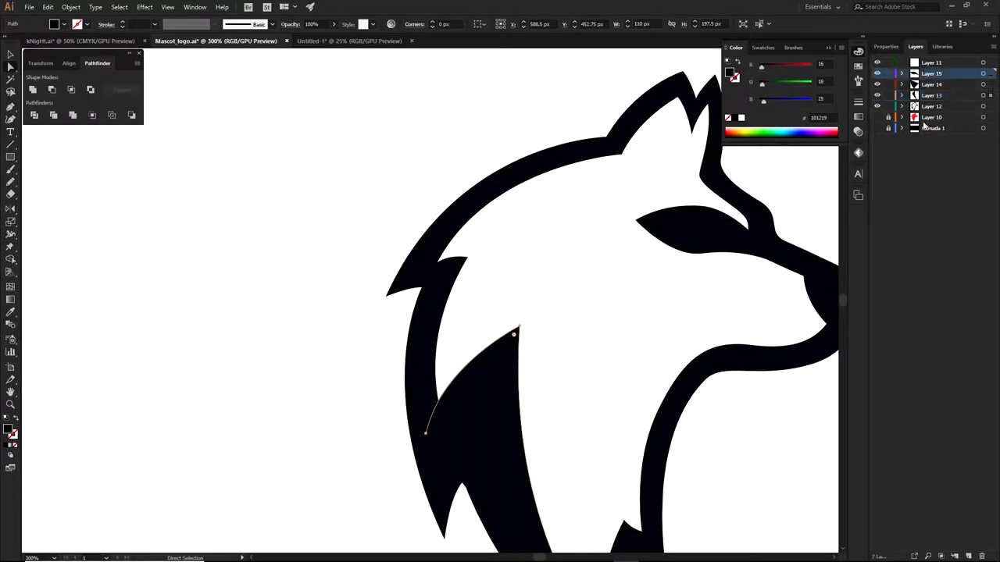
left_click(967, 556)
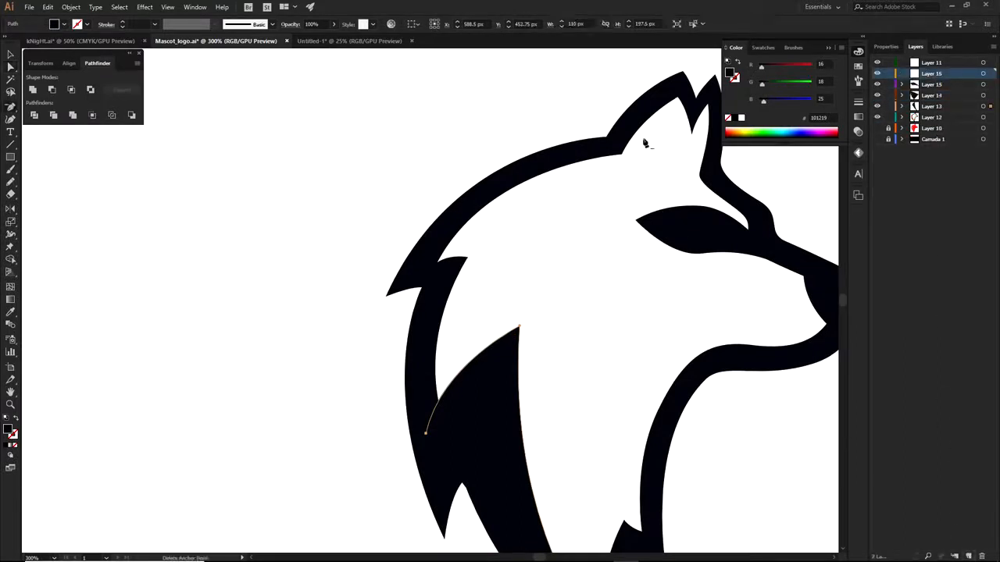
Trace the curved black wedge inside the ear as a closed filled shape
key("p")
scroll(633, 113, "up", 2)
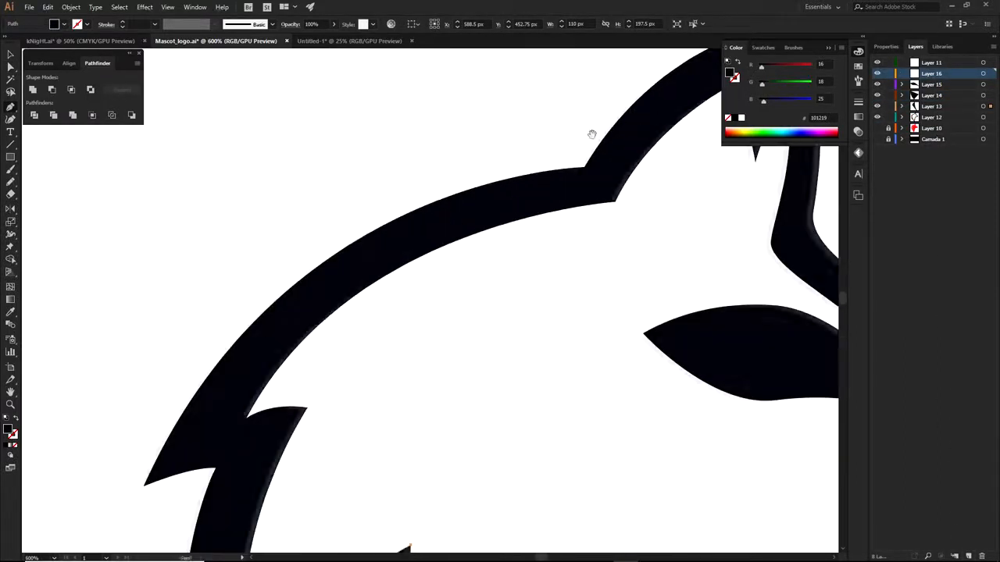
scroll(531, 172, "down", 1)
left_click_drag(479, 232, 484, 349)
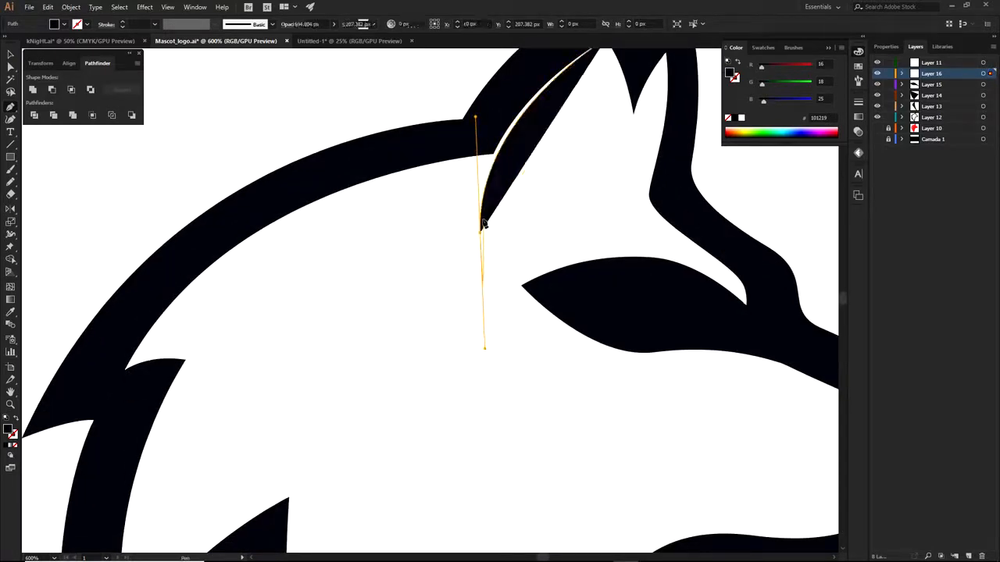
left_click(480, 232)
left_click_drag(483, 122, 502, 73)
left_click_drag(506, 75, 481, 214)
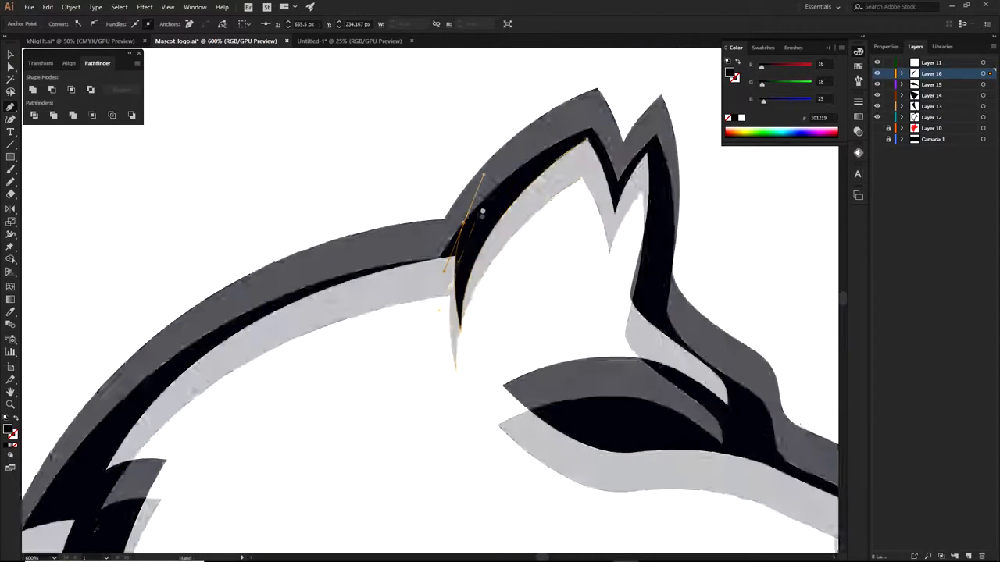
left_click(582, 155)
left_click(581, 180)
key("a")
left_click(494, 296)
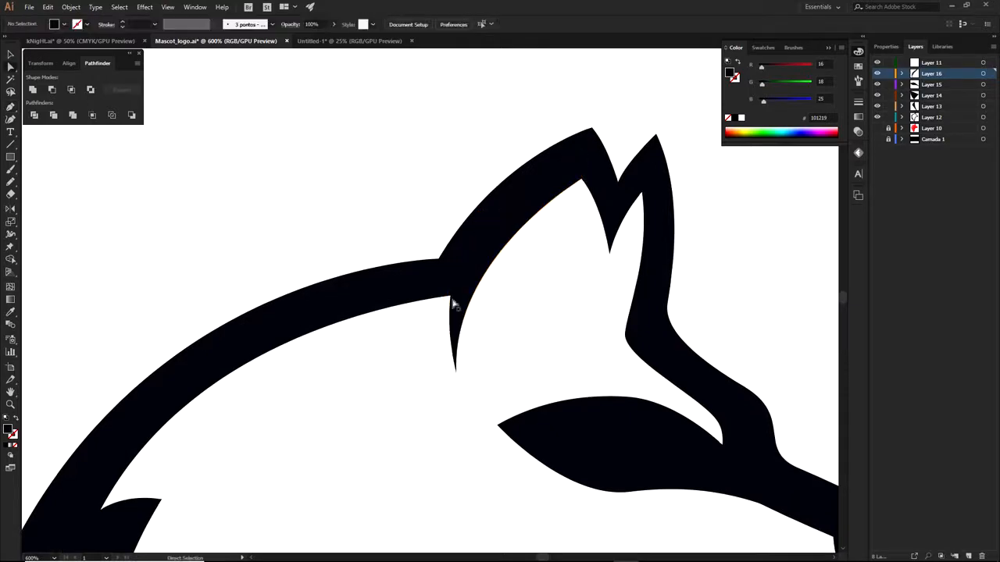
left_click(458, 287)
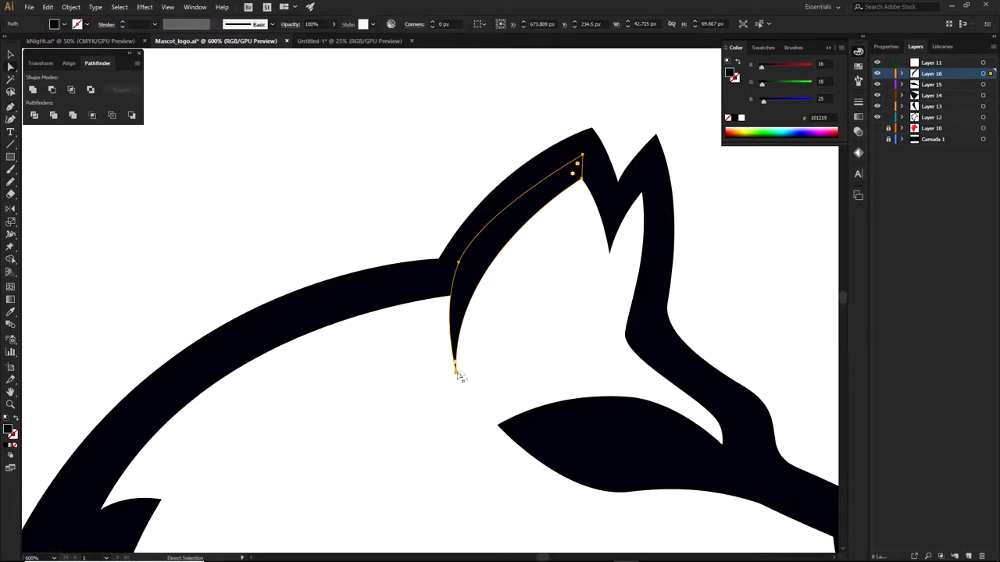
left_click(736, 271)
Draw a small curved filler shape at the wedge's lower tip
scroll(736, 271, "down", 2)
left_click_drag(686, 310, 548, 215)
scroll(405, 190, "up", 3)
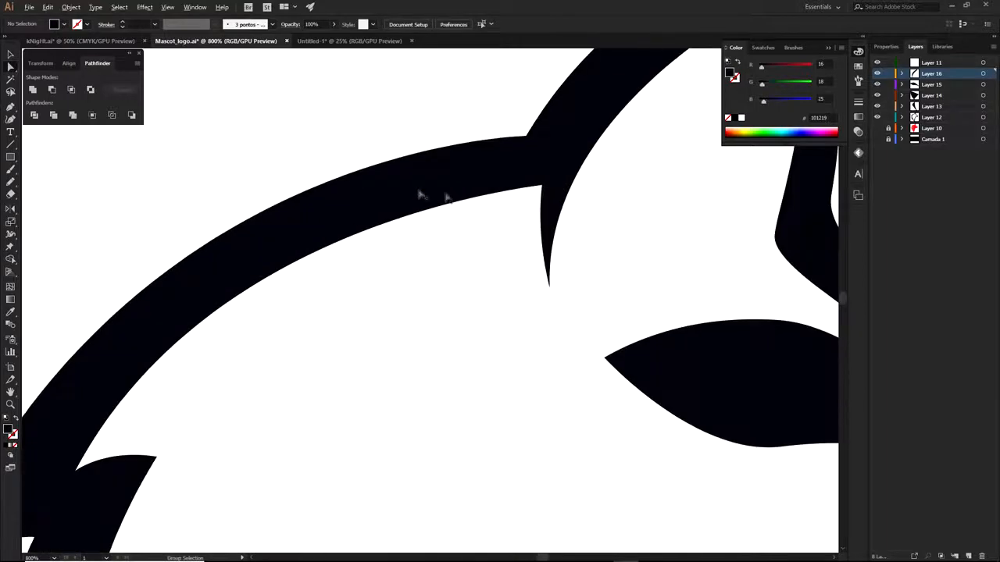
key("p")
left_click(548, 286)
left_click_drag(521, 166, 532, 108)
left_click(581, 138)
key("a")
left_click(476, 112)
Extend the ear wedge path across the gap at the ear tip and close it
scroll(523, 168, "down", 2)
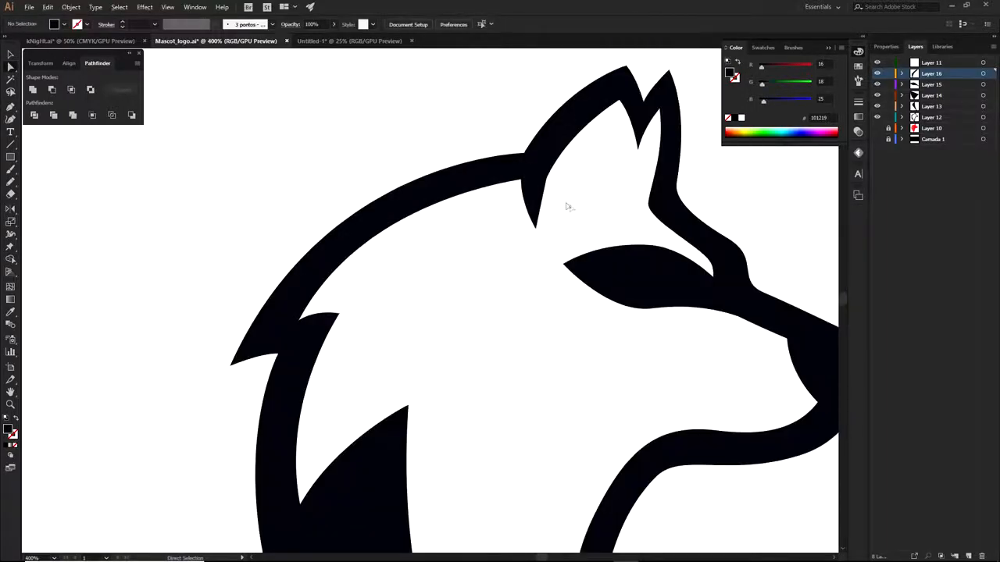
scroll(568, 207, "up", 3)
left_click(549, 132)
key("p")
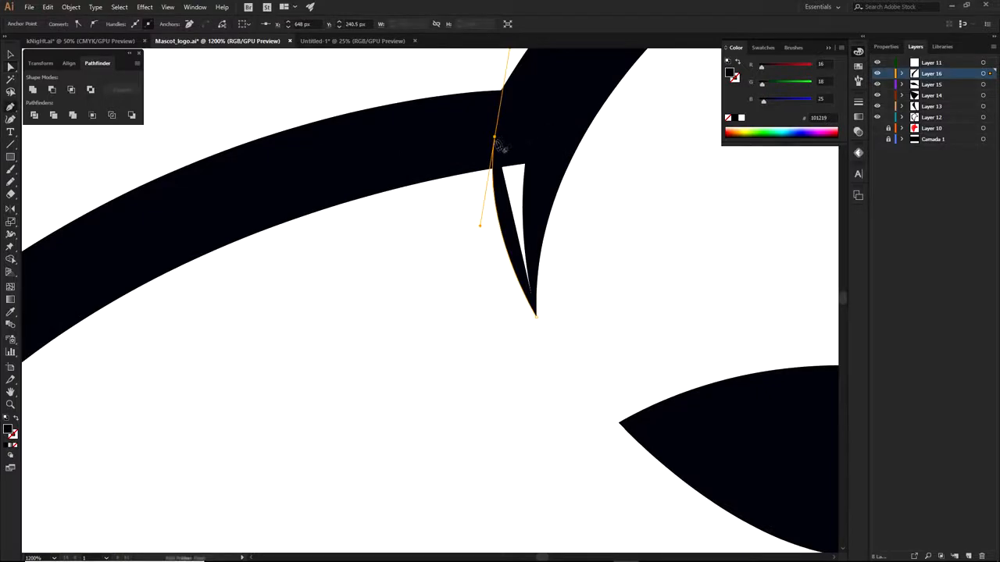
left_click(494, 136)
left_click(556, 135)
left_click(534, 254)
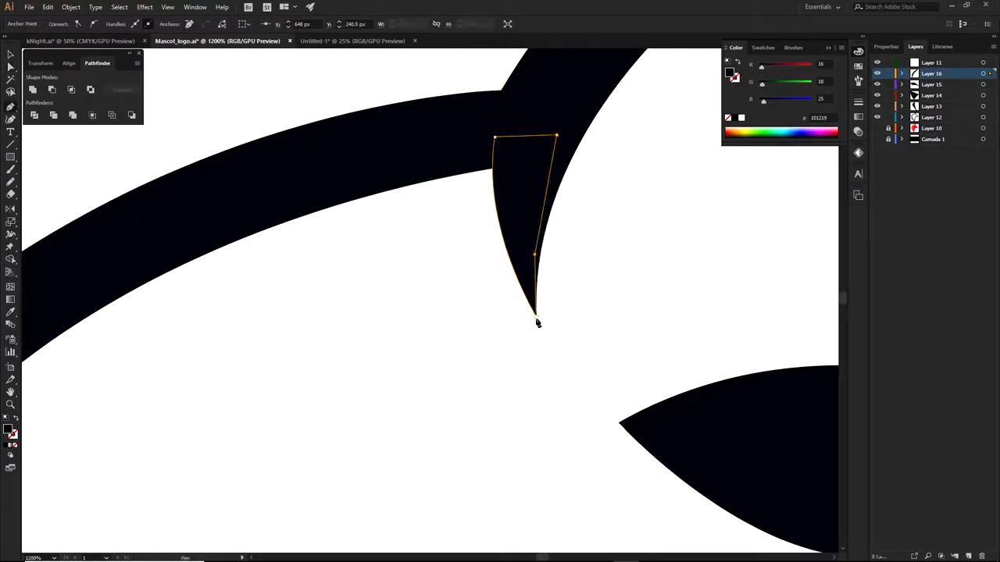
left_click(526, 308)
scroll(404, 120, "down", 6)
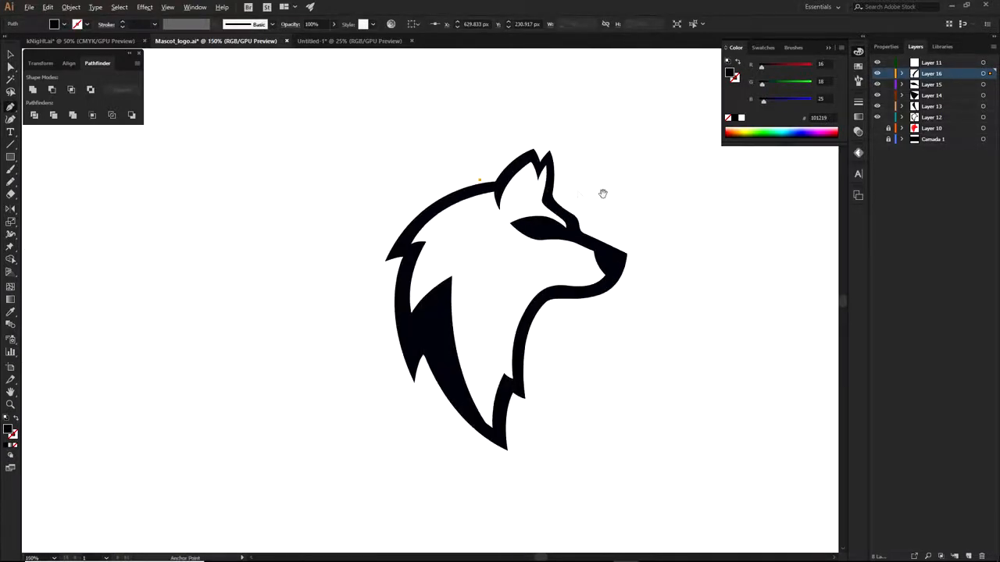
Nest Layers 12–16 inside a new Layer 17, collapse it, and add Layer 18 above Layer 10
key("a")
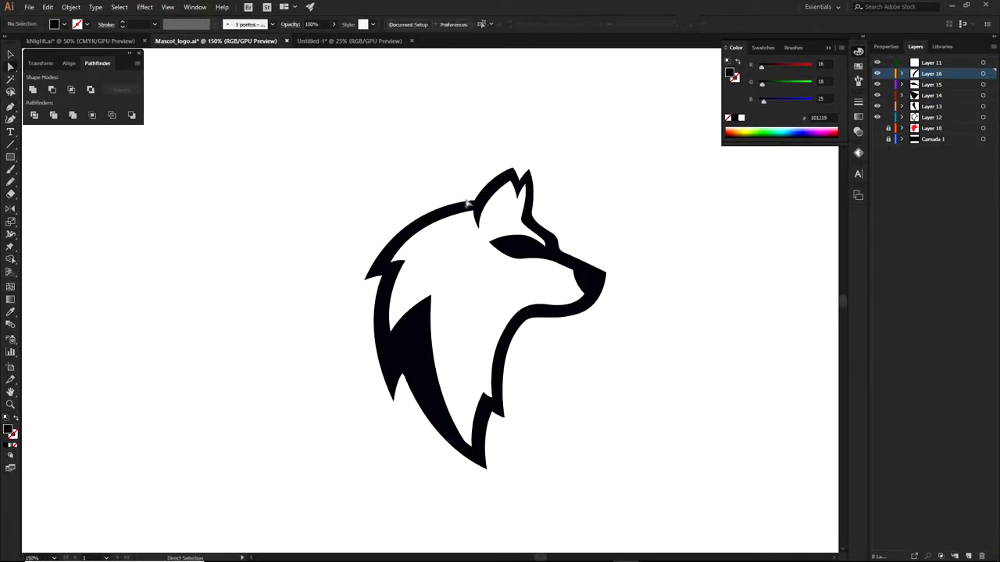
left_click(614, 201)
left_click(969, 556)
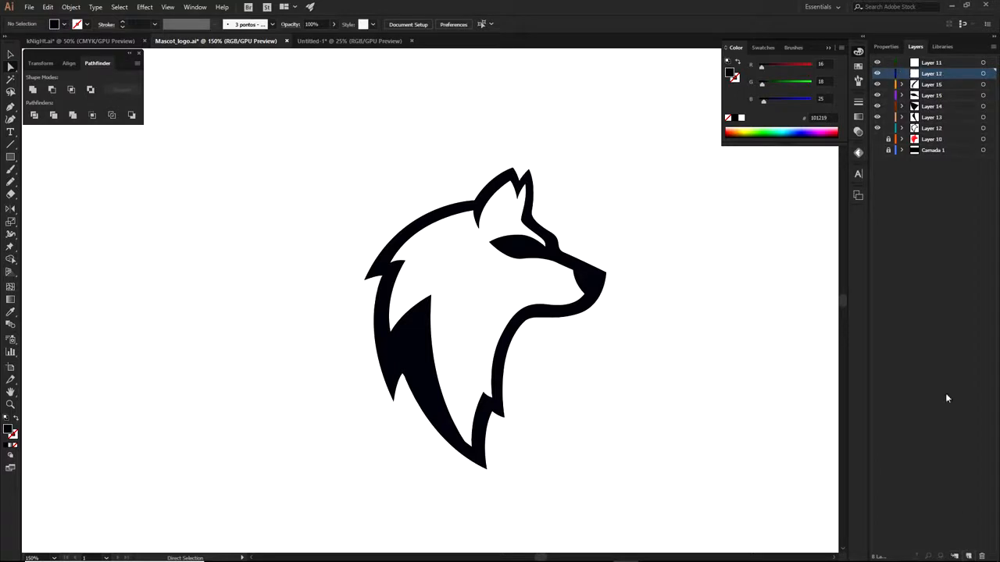
left_click(933, 128)
left_click(930, 88, "shift")
left_click_drag(953, 88, 931, 75)
left_click(901, 73)
left_click(936, 86)
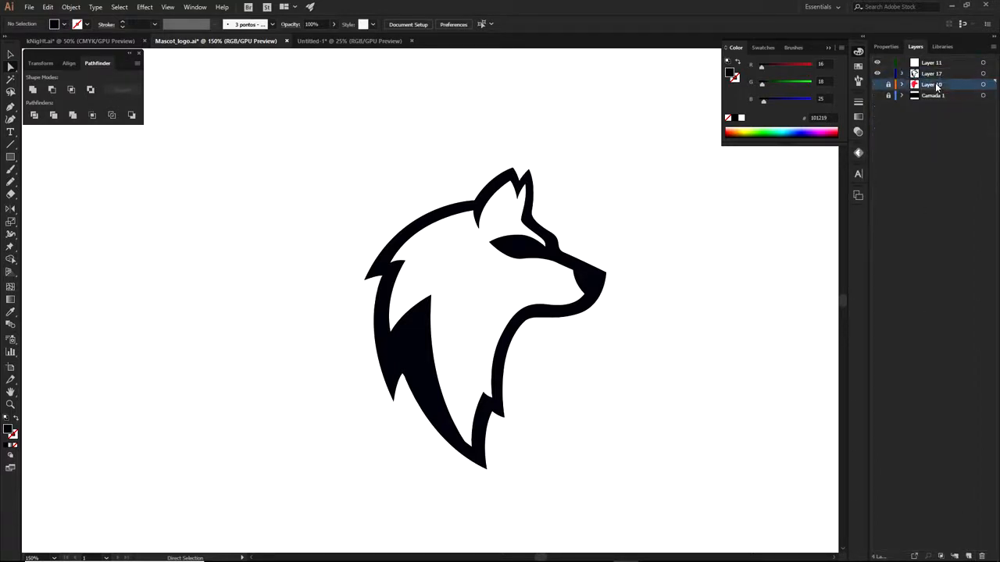
left_click(969, 555)
Pen-trace the wolf head outline from the top of the head down the back of the neck
key("p")
left_click_drag(500, 254, 518, 237)
left_click(483, 188)
left_click(416, 224)
left_click(403, 250)
left_click(401, 330)
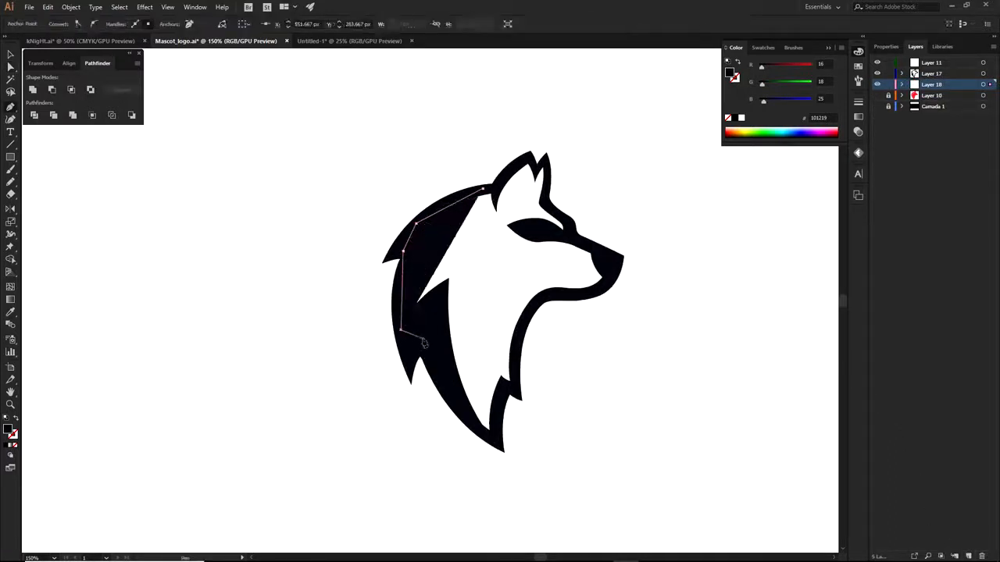
left_click(422, 338)
left_click(11, 447)
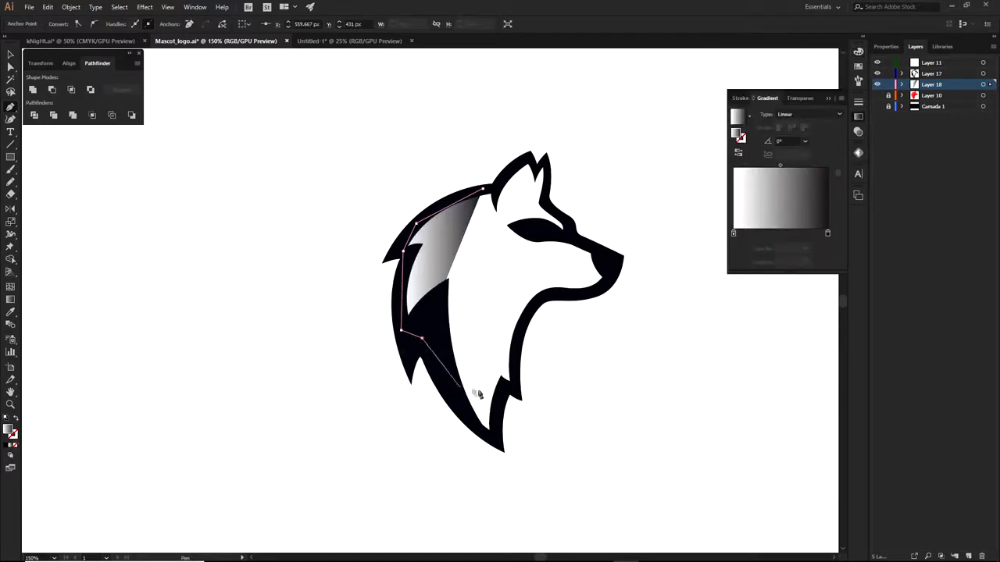
left_click(14, 447)
Continue the outline up the front of the neck, along the jaw and snout to the ear
left_click(463, 405)
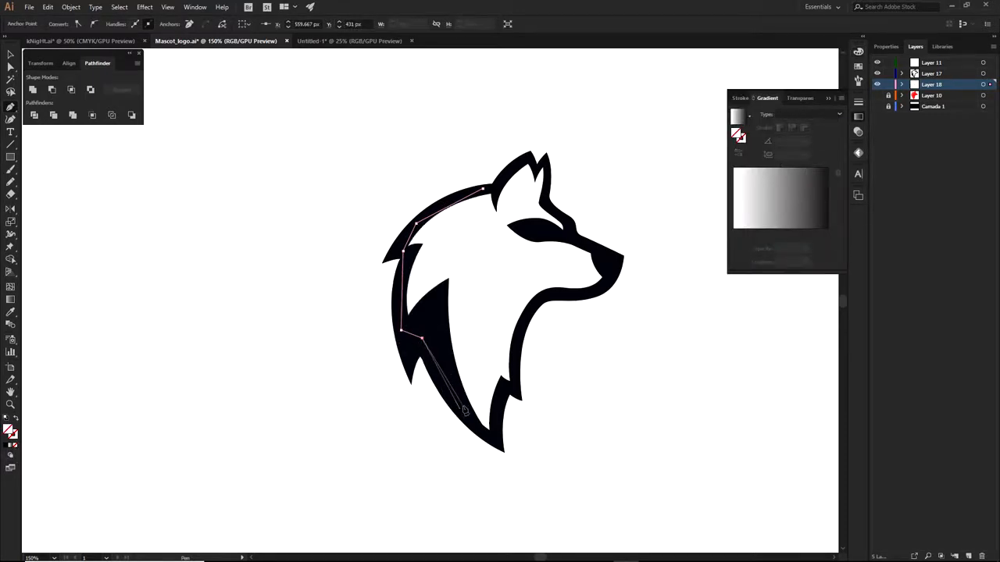
left_click(491, 438)
left_click(503, 400)
left_click(514, 383)
left_click(519, 336)
left_click(537, 297)
left_click(561, 295)
left_click(605, 286)
left_click(609, 270)
left_click(597, 253)
left_click(573, 236)
left_click(544, 202)
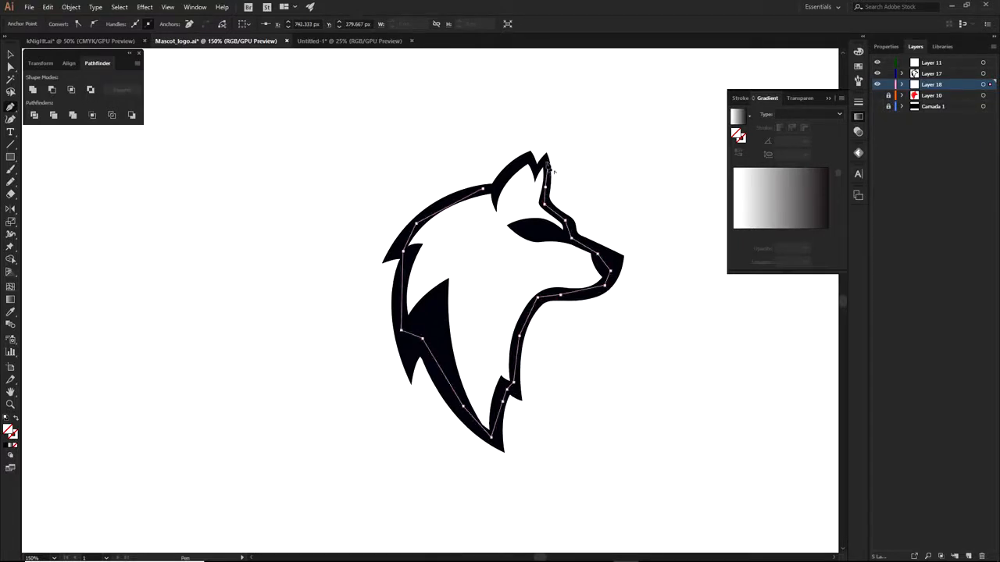
scroll(543, 186, "up", 3, "alt")
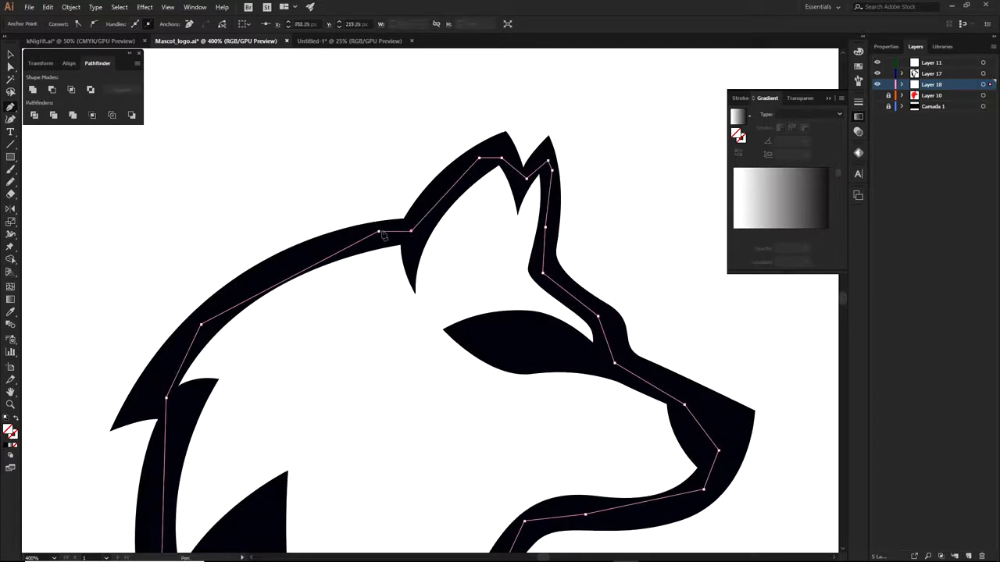
scroll(428, 241, "down", 2, "alt")
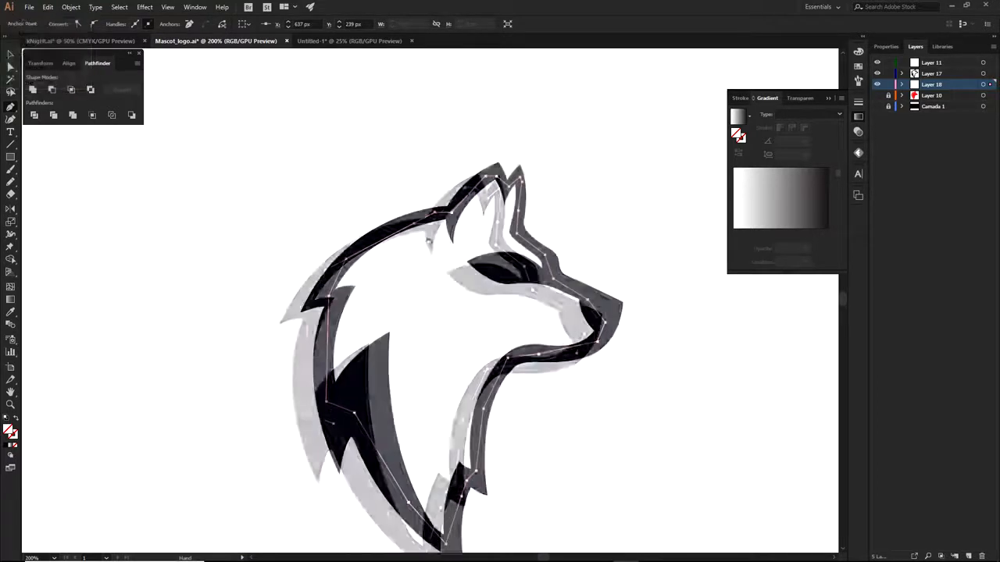
Fill the traced head shape with light grey AFAFAF
left_click(8, 446)
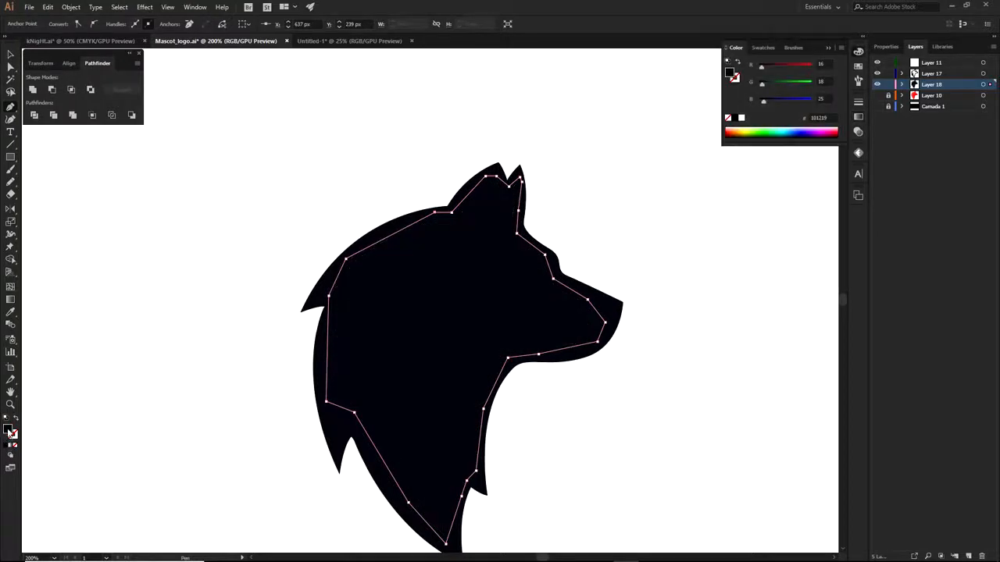
double_click(8, 432)
left_click(425, 368)
left_click(385, 291)
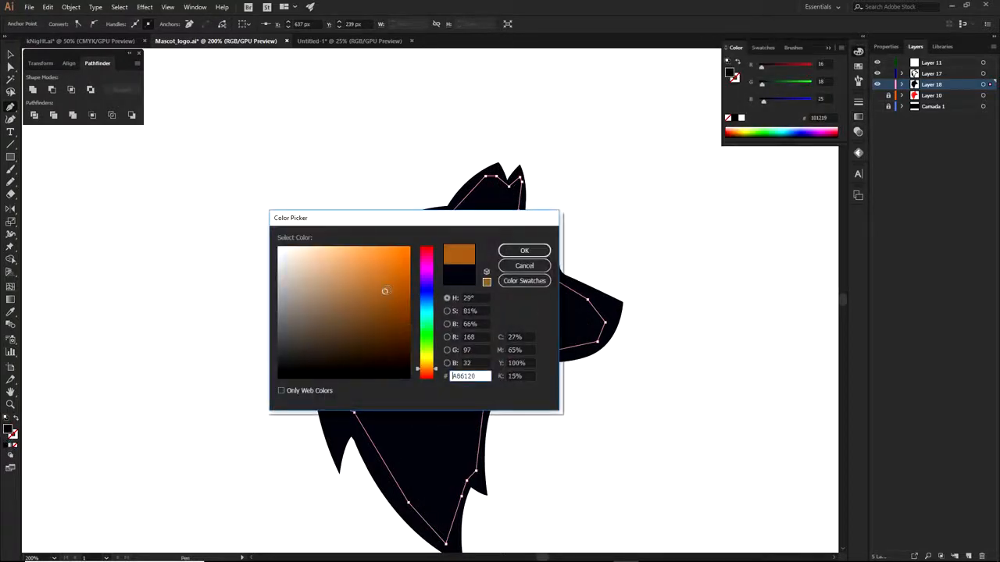
left_click(533, 253)
key("a")
left_click(576, 252)
left_click(408, 346)
left_click_drag(409, 346, 489, 318)
double_click(9, 429)
left_click_drag(384, 292, 278, 292)
left_click(524, 250)
Toggle the traced layers' visibility to compare with the red original, and add Layer 19
key("ctrl+shift+a")
left_click_drag(647, 332, 605, 295)
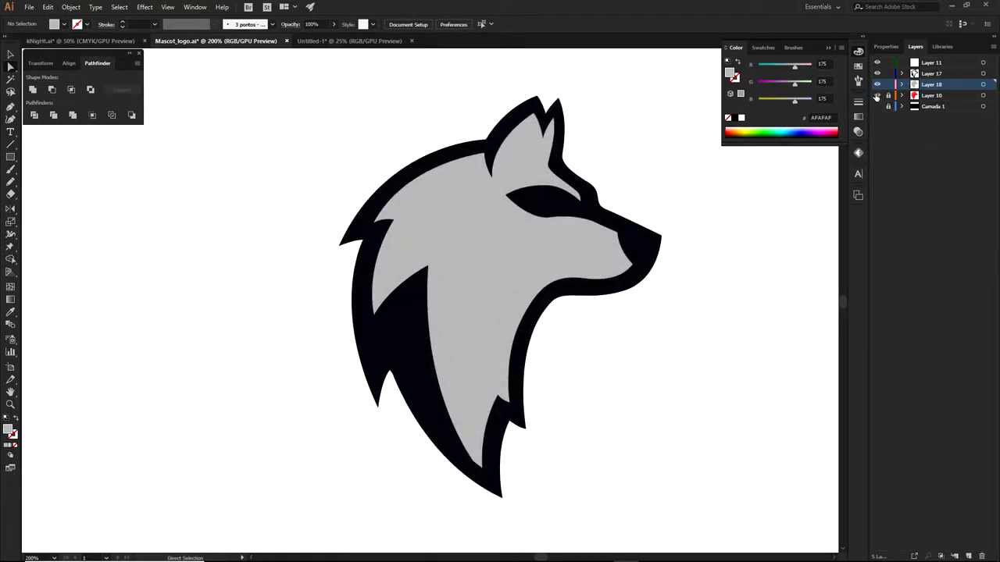
left_click_drag(876, 93, 875, 64)
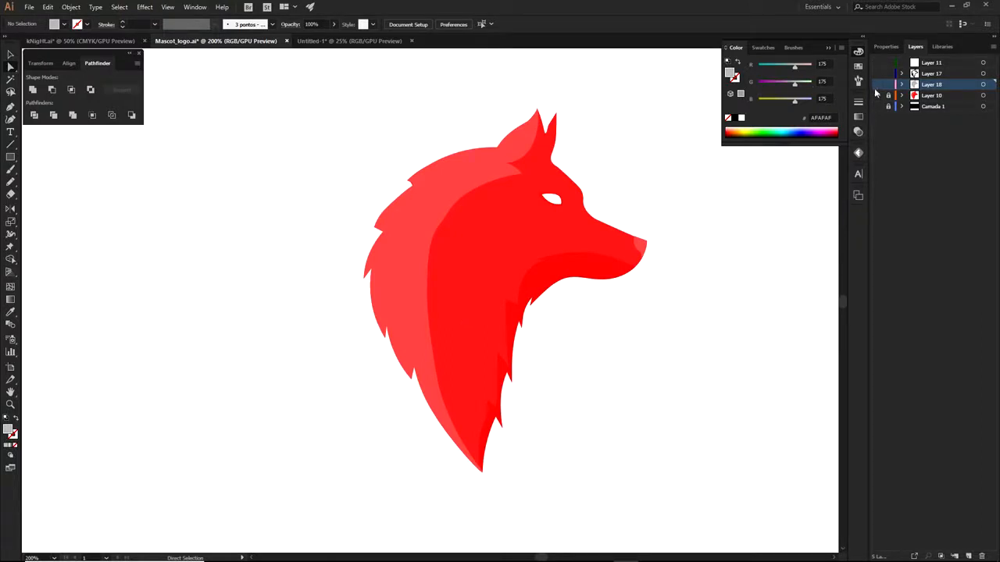
left_click_drag(876, 69, 876, 63)
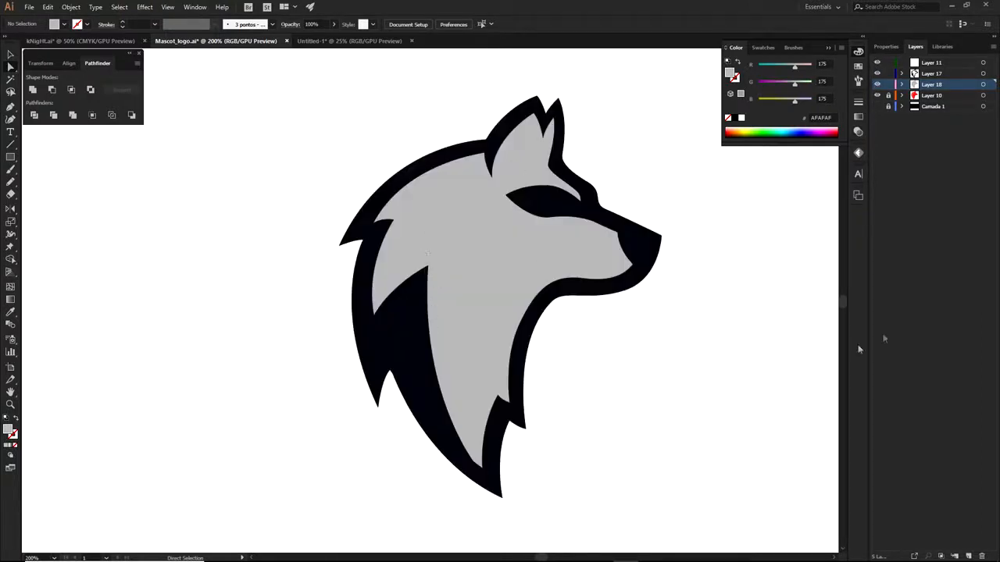
left_click(968, 556)
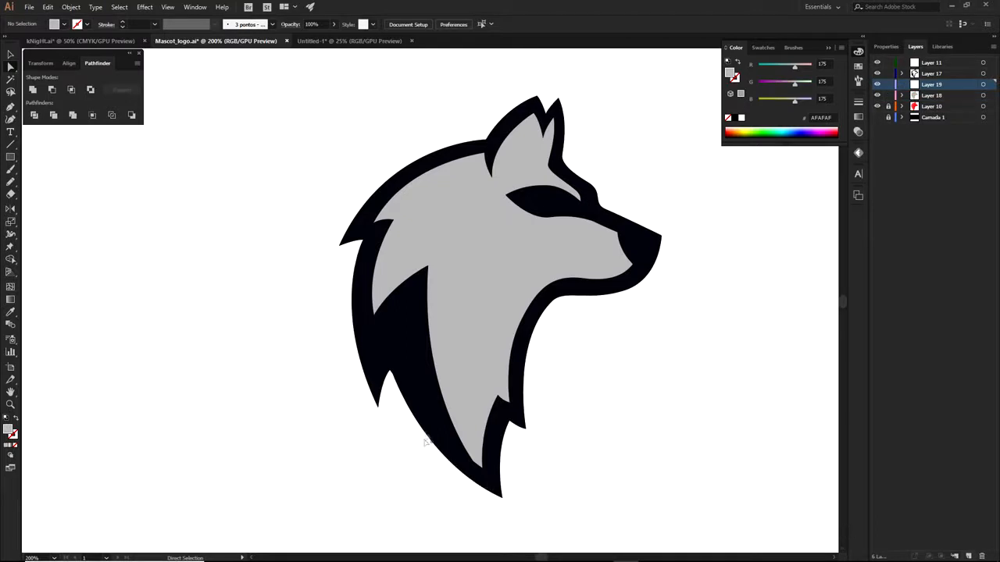
Start the fur shape at the neck base and curve it up the head to the ear tip
key("p")
left_click(473, 465)
left_click_drag(469, 211, 535, 75)
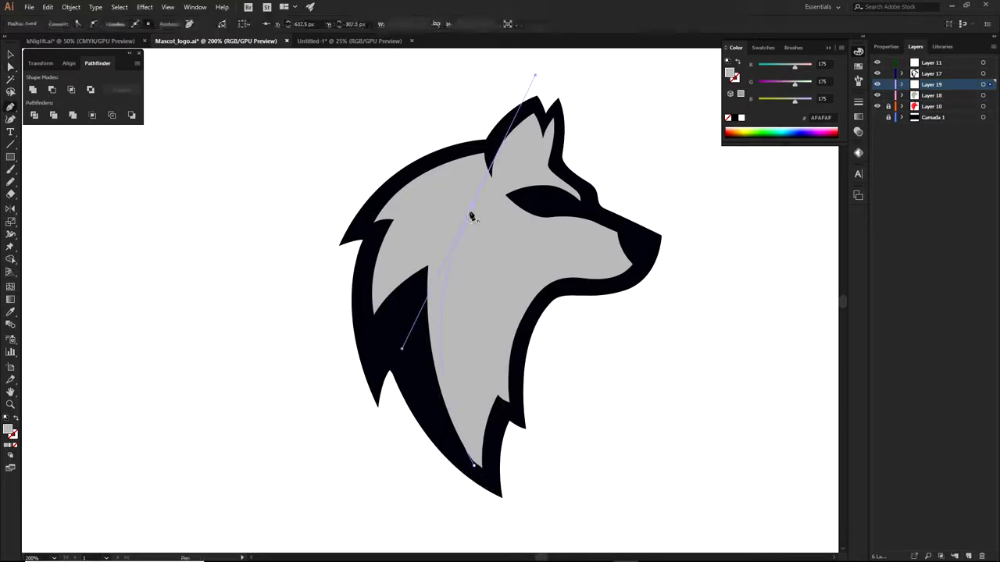
left_click(468, 213)
left_click_drag(414, 240, 401, 259)
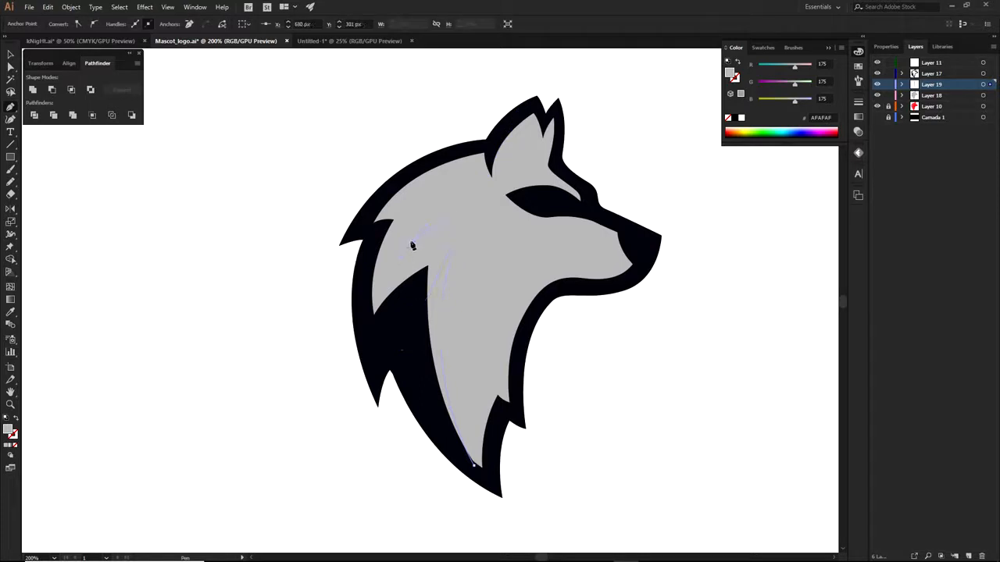
left_click_drag(483, 184, 473, 184)
scroll(473, 182, "up", 2)
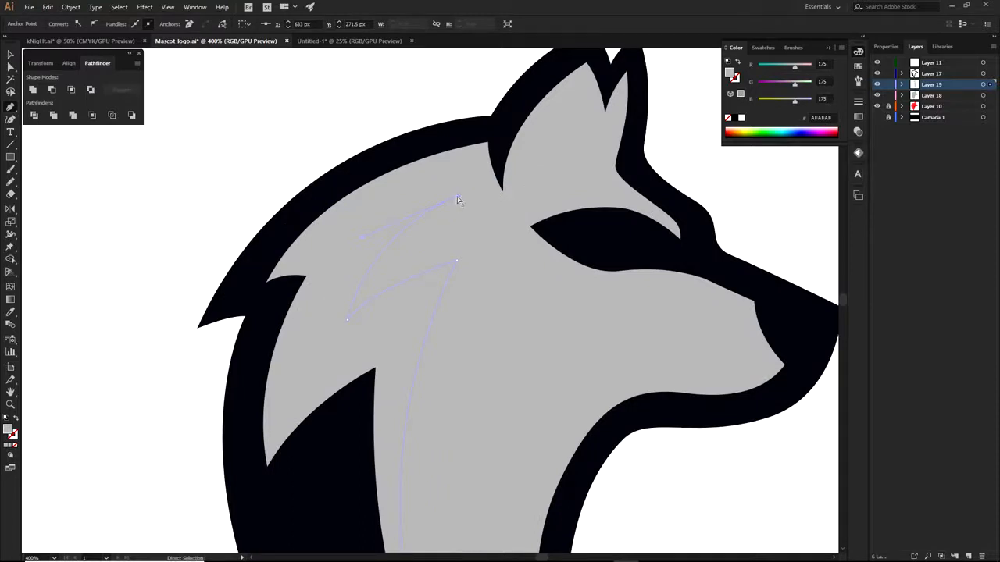
left_click_drag(458, 197, 457, 176)
left_click(504, 189)
scroll(504, 189, "up", 3)
scroll(500, 202, "down", 3)
scroll(491, 185, "up", 2)
scroll(491, 185, "up", 5)
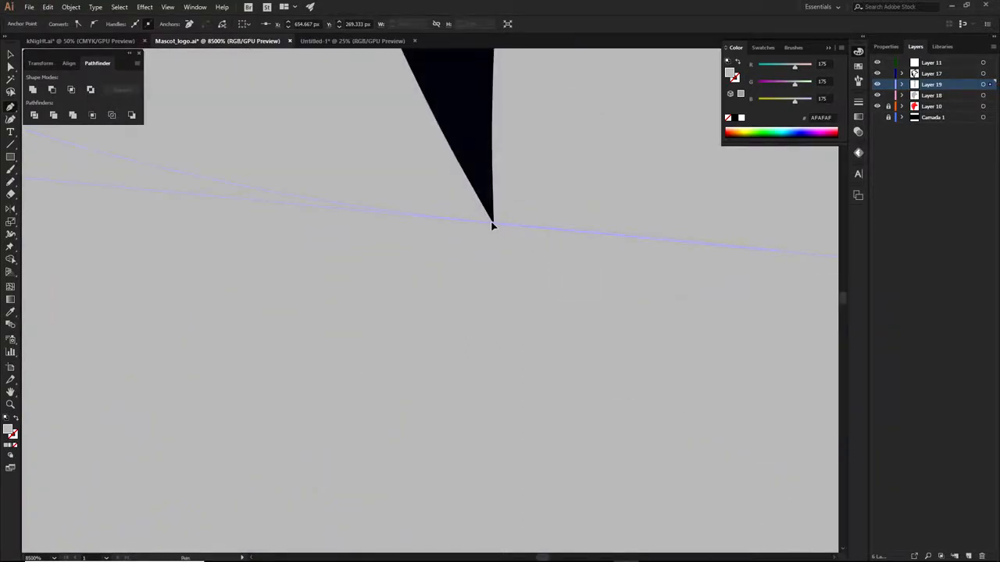
left_click_drag(493, 224, 495, 225)
scroll(495, 225, "down", 2)
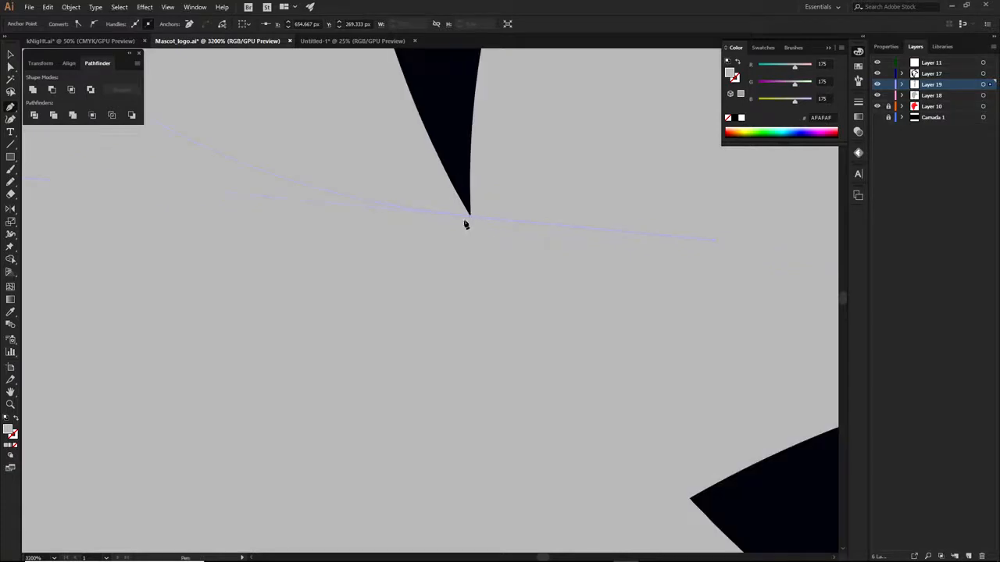
scroll(476, 180, "up", 2)
key("ctrl+z")
key("ctrl+z")
left_click_drag(455, 141, 475, 150)
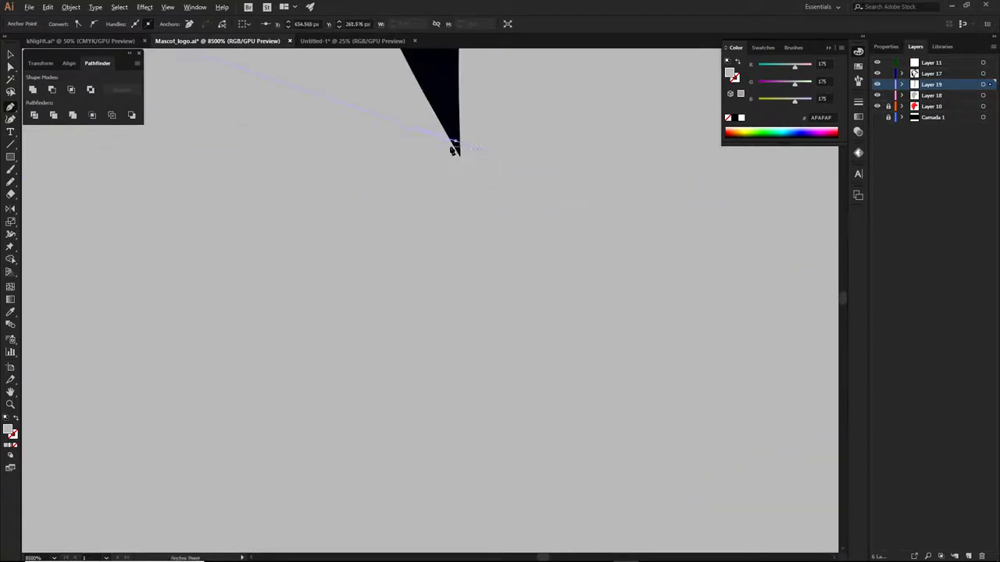
scroll(357, 158, "down", 2)
scroll(579, 322, "down", 2)
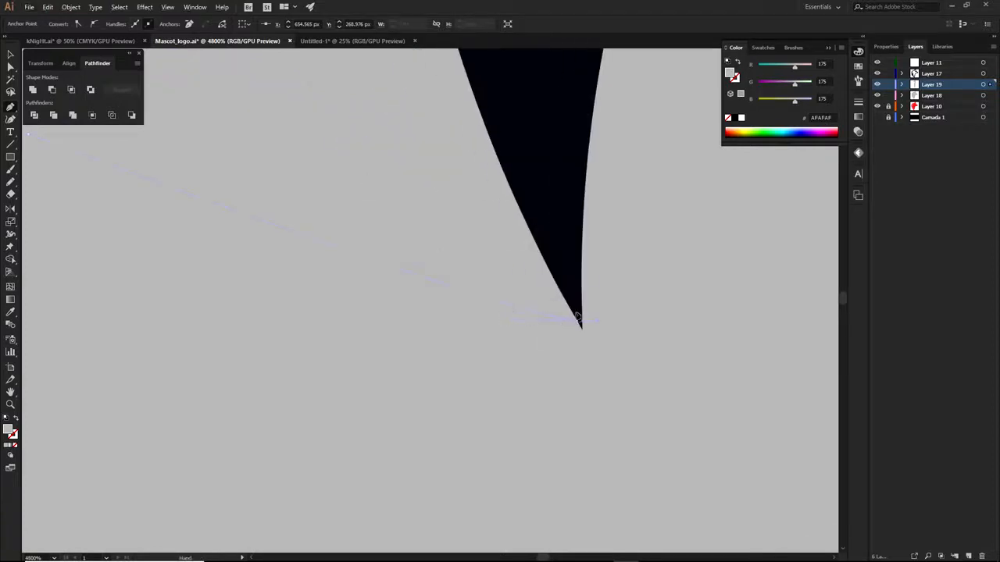
scroll(577, 318, "down", 2)
Trace the fur edge across the head and down the neck, closing the shape
left_click(550, 206)
left_click(547, 134)
scroll(492, 211, "down", 3)
left_click(411, 222)
left_click(284, 321)
left_click(258, 371)
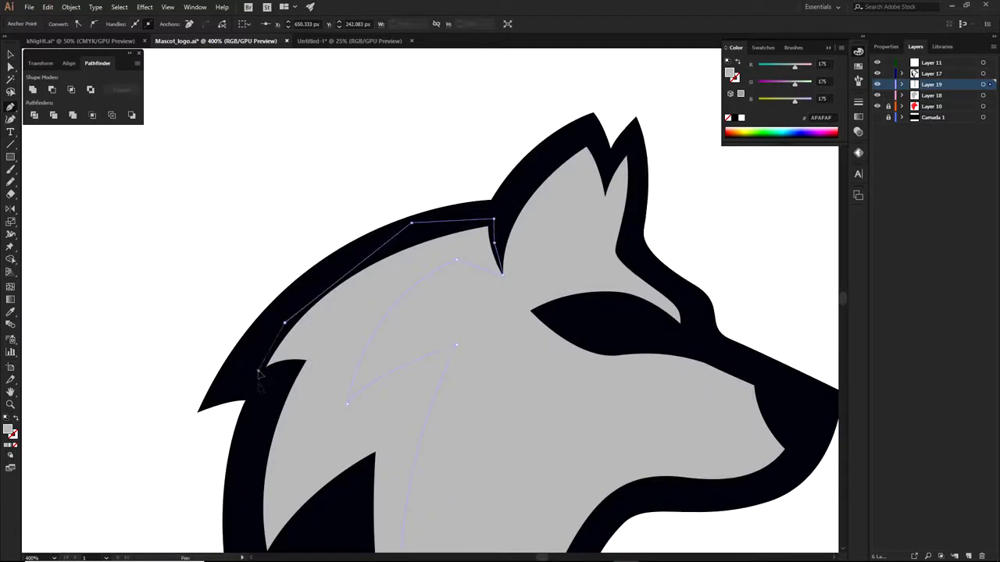
left_click_drag(291, 441, 383, 194)
left_click(333, 285)
left_click(336, 369)
left_click(417, 367)
left_click_drag(482, 452, 399, 255)
left_click(424, 371)
left_click(458, 420)
left_click(484, 425)
Fill the fur shape with dark grey 6D6D6D
double_click(12, 430)
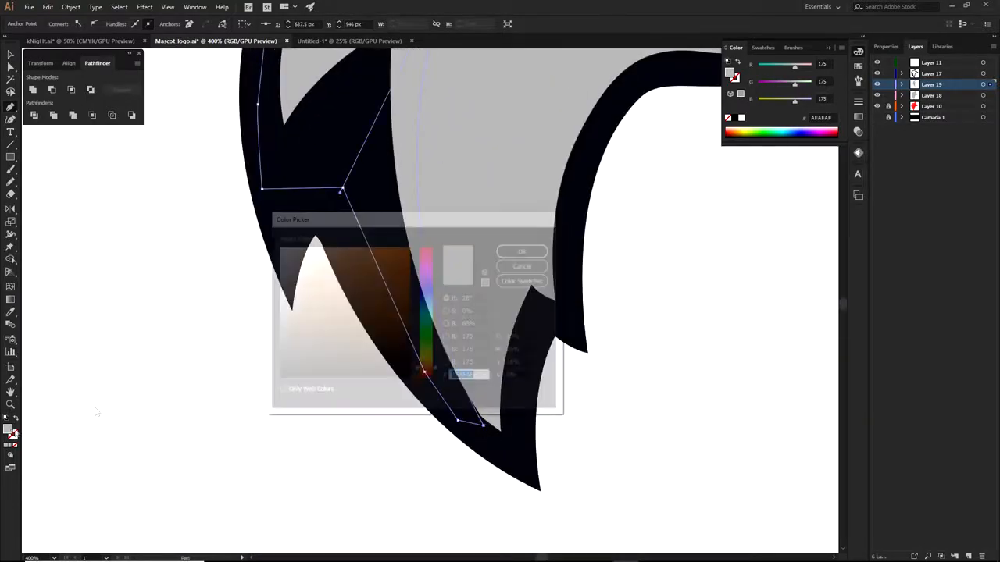
type("6D6D6D")
left_click(525, 250)
key("a")
left_click(625, 255)
scroll(626, 256, "down", 3)
left_click_drag(648, 270, 492, 386)
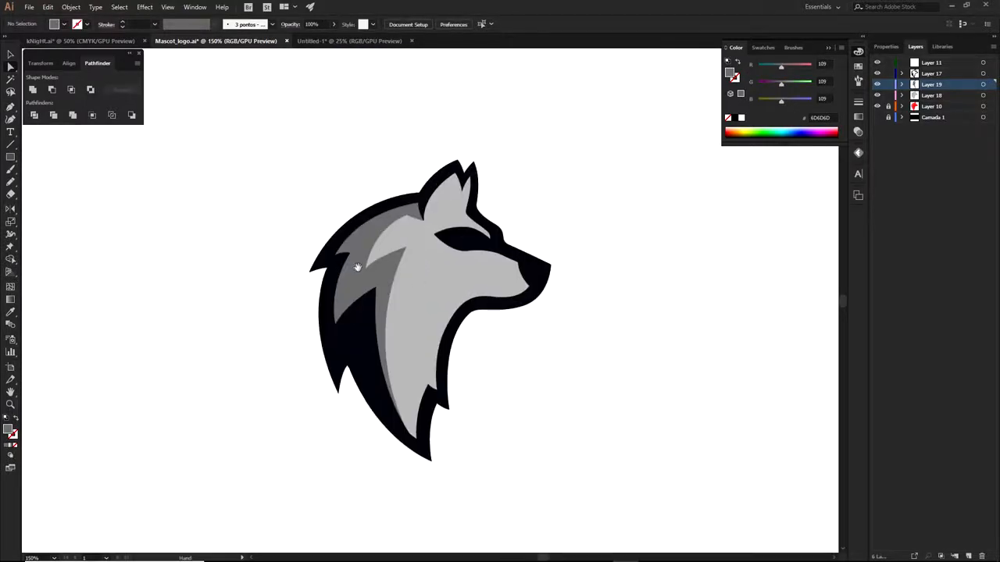
scroll(463, 240, "up", 3)
key("p")
scroll(465, 243, "up", 1)
scroll(466, 242, "up", 1)
Draw the eye highlight shape and fill it with white sampled from the background
left_click(449, 232)
key("ctrl+z")
left_click(444, 222)
left_click(460, 248)
left_click_drag(556, 270, 600, 266)
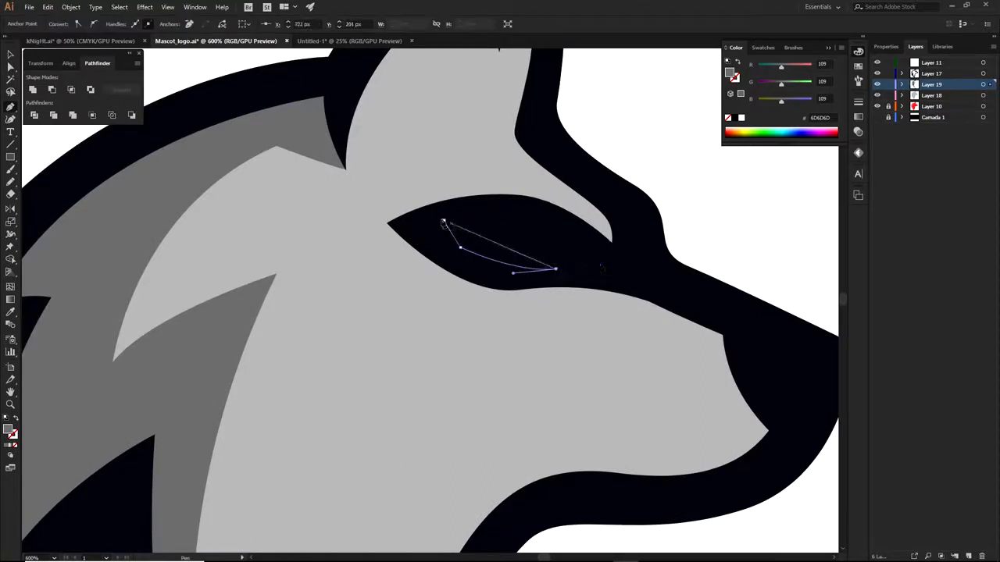
mouse_move(444, 222)
left_mouse_down()
mouse_move(428, 223)
mouse_move(455, 218)
left_mouse_up()
key("i")
left_click(654, 175)
Move the eye path from Layer 19 up into Layer 11
left_click(902, 84)
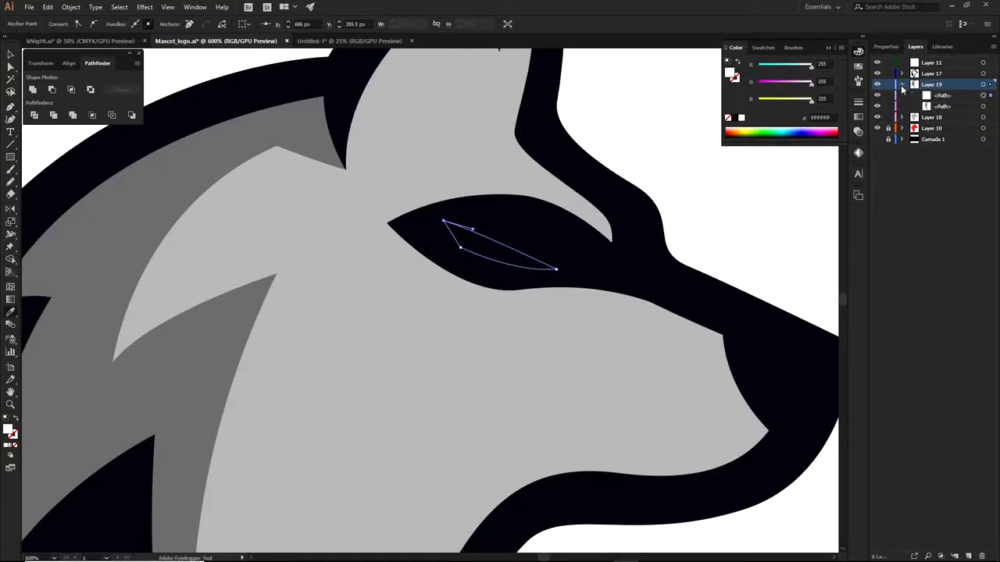
left_click(946, 95)
left_click_drag(931, 72, 930, 64)
left_click(903, 84)
Nudge the white eye up and right and rotate it slightly counter-clockwise
key("a")
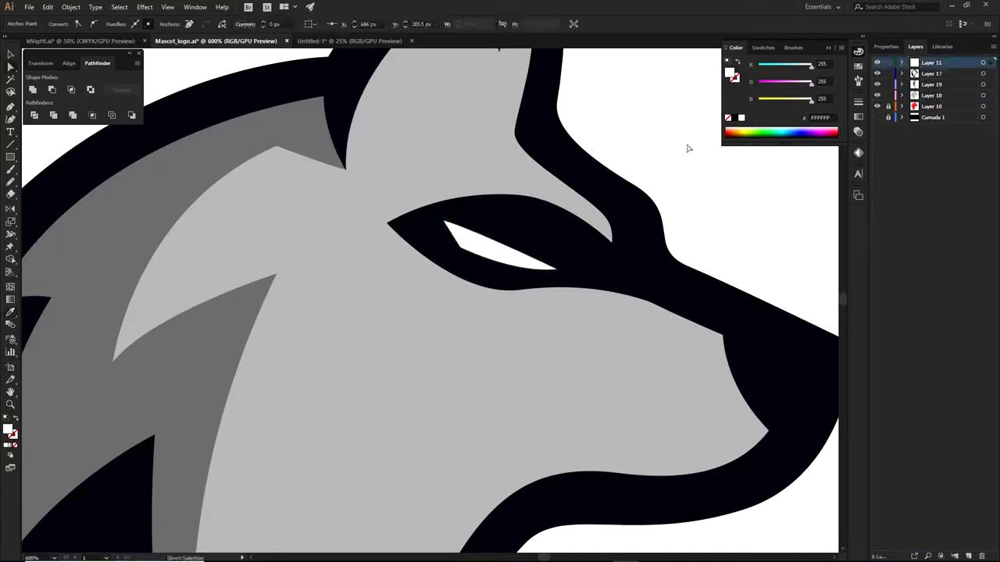
left_click(690, 146)
left_click_drag(520, 261, 535, 251)
left_click(705, 224)
scroll(620, 219, "down", 1)
left_click(546, 234, "ctrl")
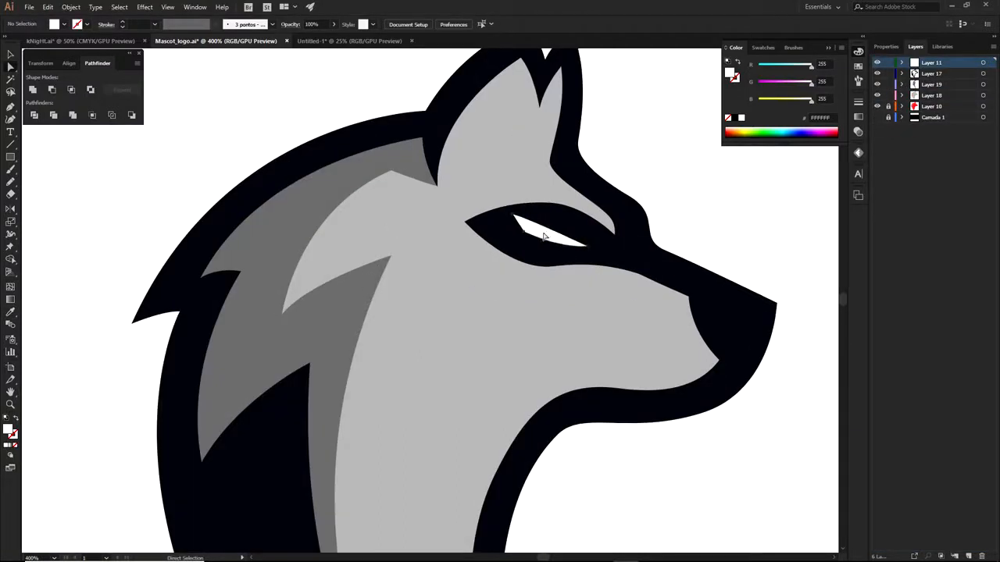
left_click_drag(592, 211, 545, 230)
left_click(681, 210)
scroll(682, 210, "down", 1)
scroll(683, 210, "down", 1)
left_click_drag(749, 261, 611, 264)
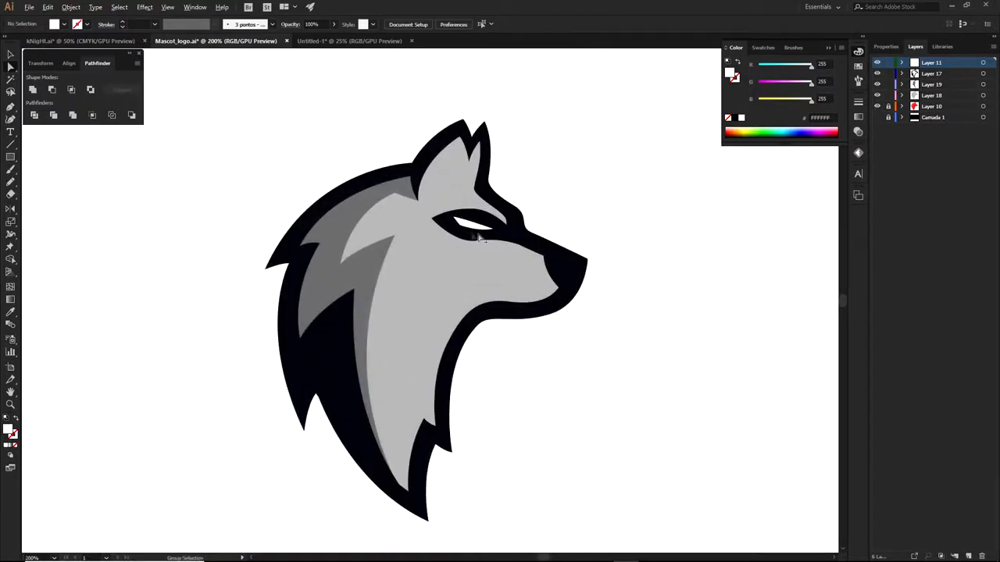
scroll(468, 236, "down", 3)
scroll(470, 260, "up", 1)
scroll(467, 261, "up", 1)
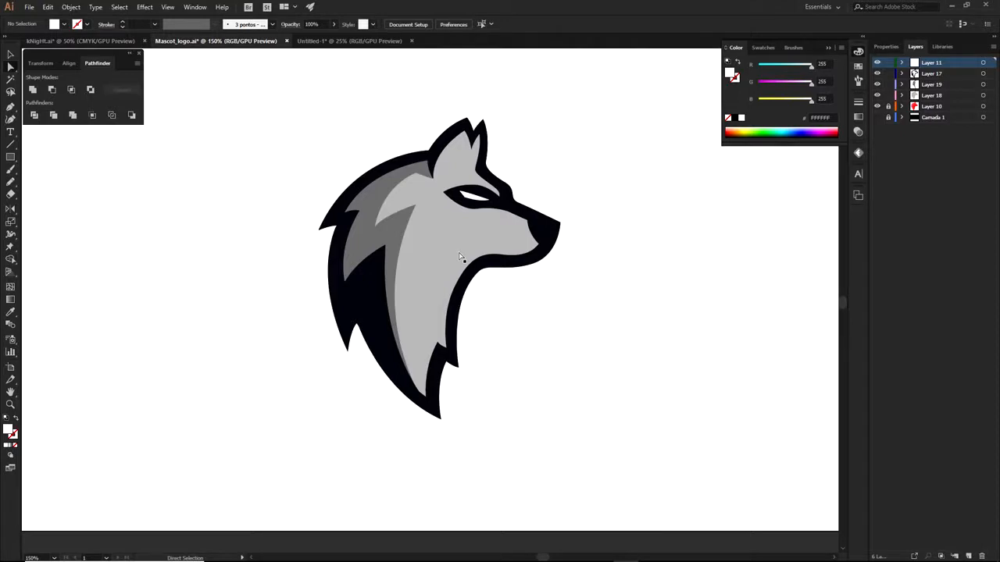
Add Layer 20 above Layer 19 for the throat patch
left_click(930, 85)
left_click(969, 553)
key("p")
scroll(493, 254, "up", 1)
Pen-trace the white throat shape from the muzzle down the neck and along the jaw, closing it
left_click(557, 241)
left_click_drag(442, 244, 382, 234)
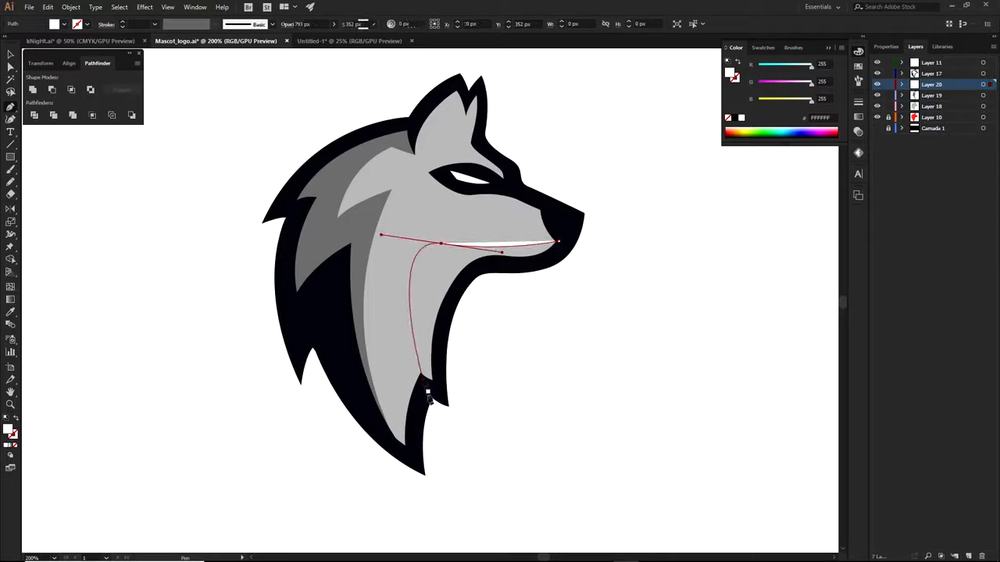
left_click(407, 433)
left_click(427, 386)
left_click(437, 389)
left_click(447, 302)
left_click(482, 265)
left_click(515, 264)
left_click(544, 262)
left_click(563, 249)
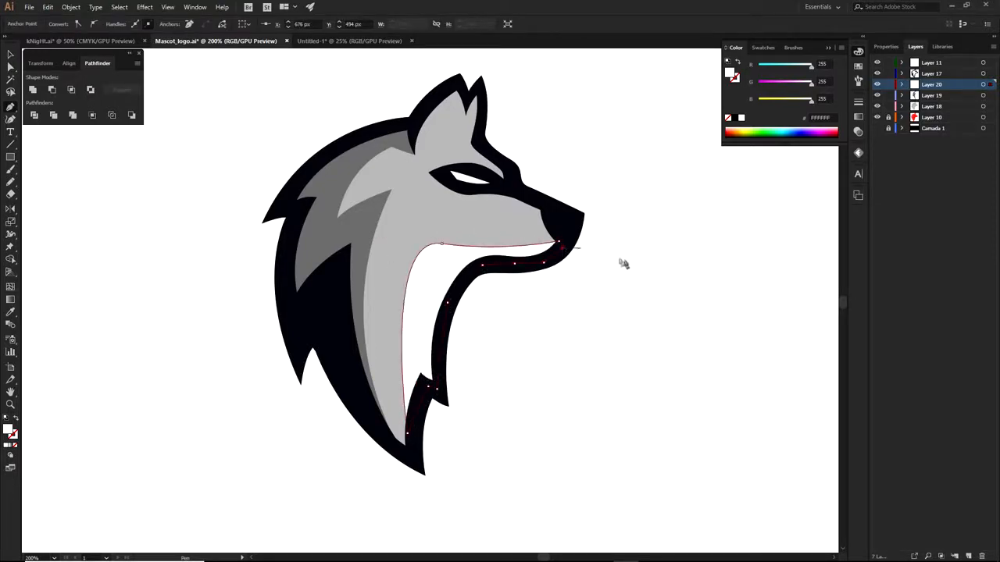
key("a")
left_click(670, 314)
scroll(672, 315, "down", 2)
left_click_drag(674, 317, 632, 348)
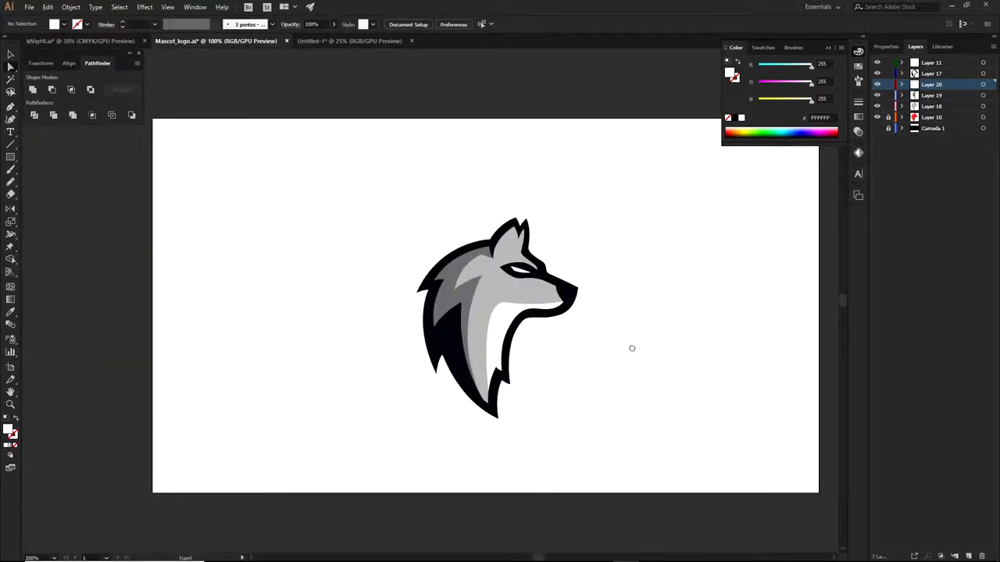
Drag the grey wolf to the right so it sits beside the red version
key("v")
left_click(484, 309)
left_click_drag(484, 310, 656, 313)
left_click(572, 245)
left_click_drag(563, 254, 501, 226)
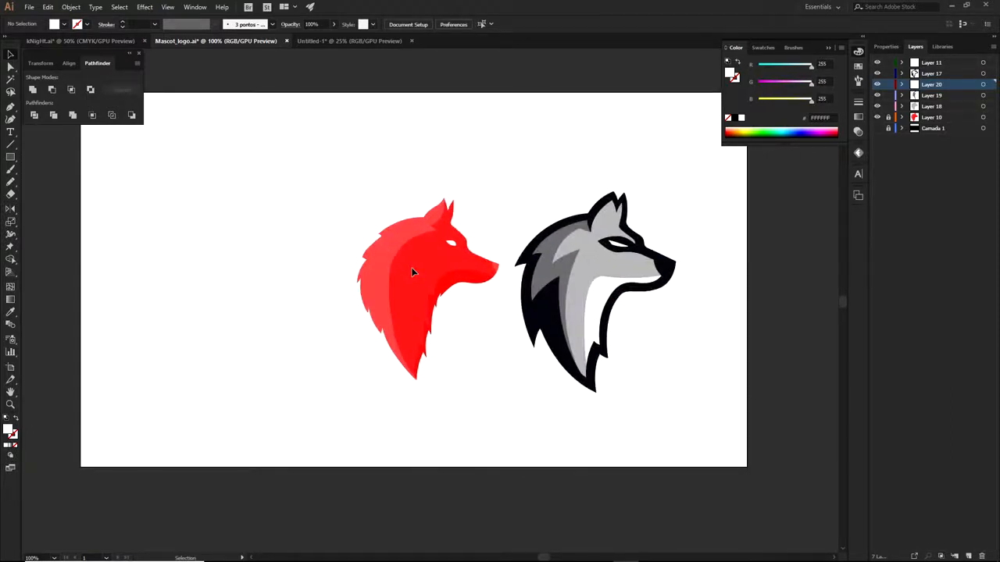
Marquee-select the grey wolf's shapes, then deselect them on empty canvas
left_click_drag(548, 182, 669, 392)
left_click(667, 385)
left_click_drag(576, 285, 658, 409)
left_click_drag(646, 401, 645, 397)
left_click(645, 397)
Pull the black left piece out of the wolf with Direct Selection, then undo the move
key("s")
key("a")
left_click_drag(571, 309, 462, 394)
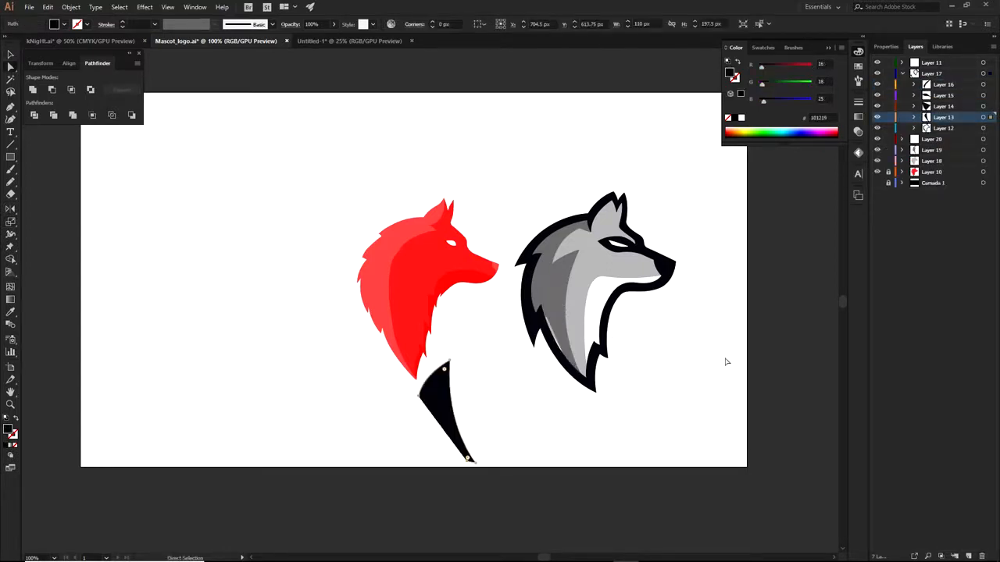
key("ctrl+z")
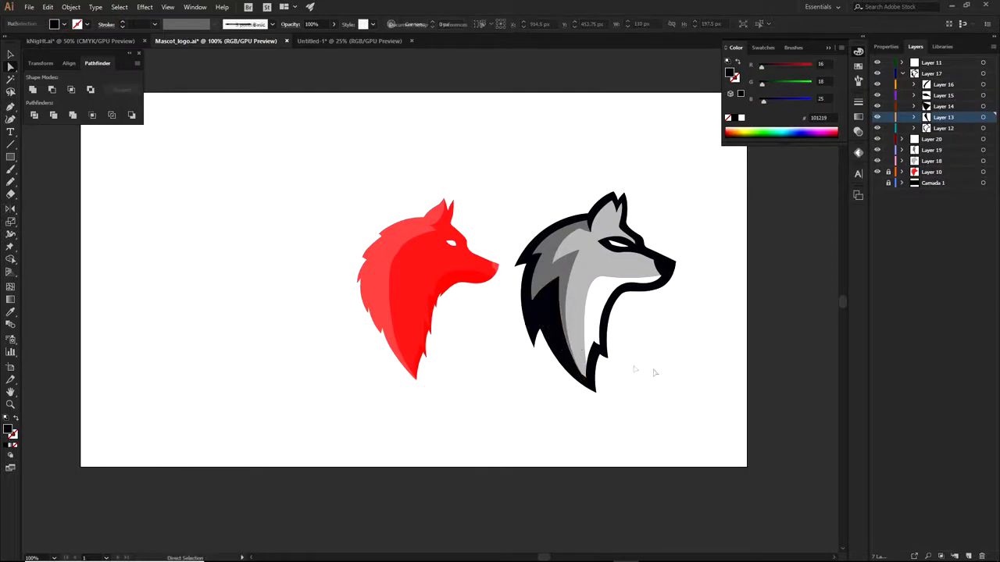
Pull the black eye mask off the wolf, undo it, and deselect
scroll(621, 242, "up", 2)
left_click_drag(630, 249, 684, 104)
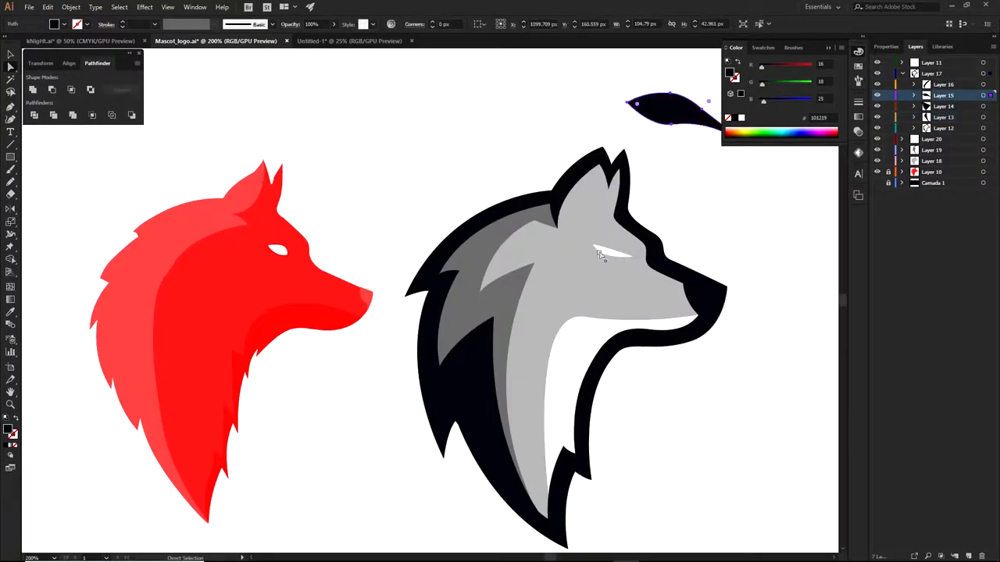
key("ctrl+z")
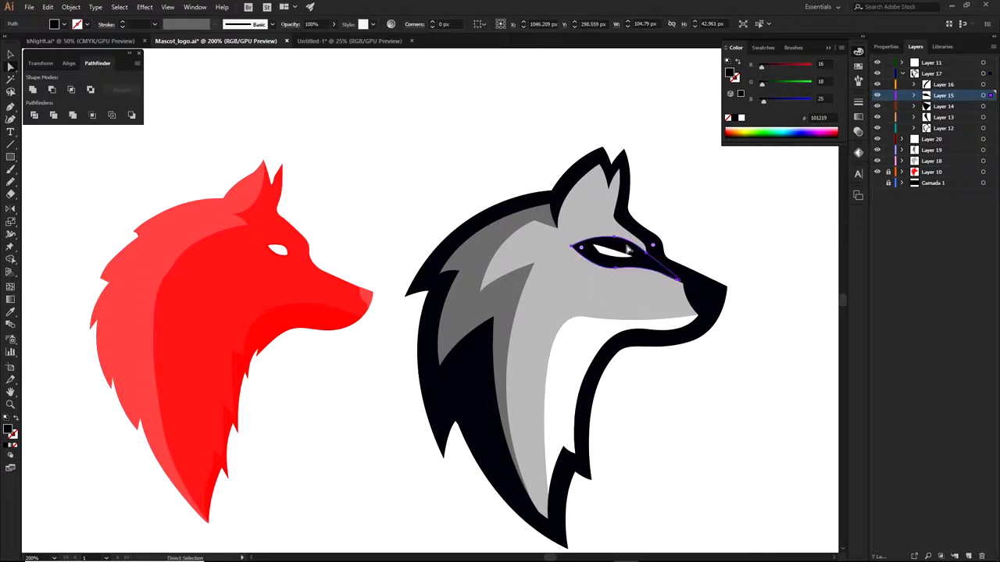
left_click(699, 203)
scroll(717, 226, "down", 2)
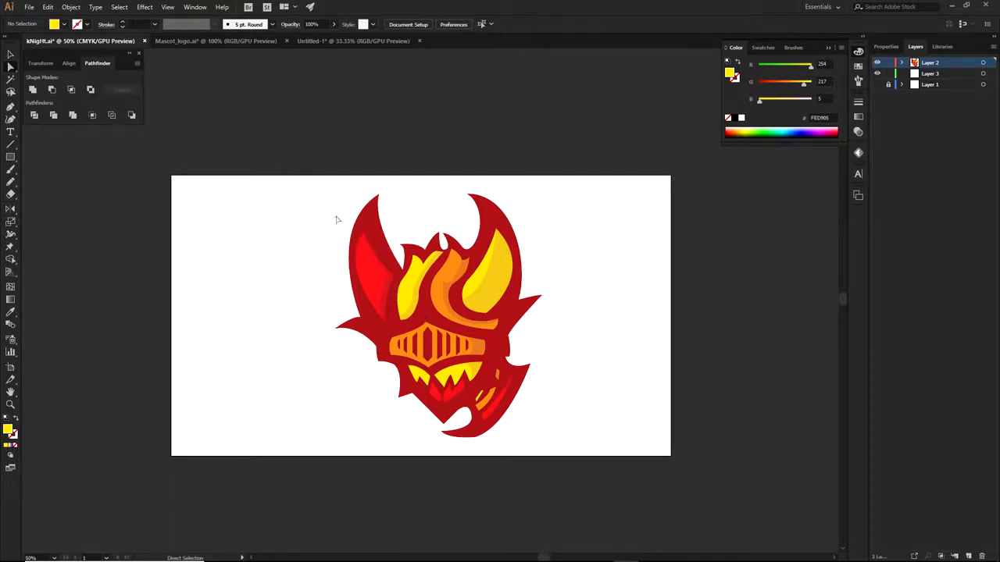
Select the knight artwork with Direct Selection to reveal it as one Live Paint group
left_click(377, 220)
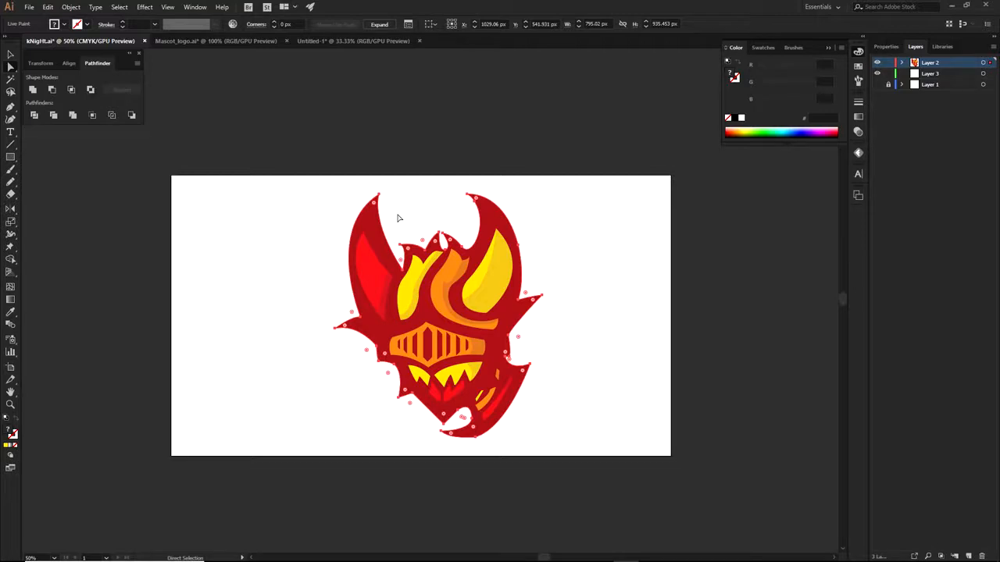
View the knight artwork at 100%, deselect it and recenter it on screen
key("ctrl+1")
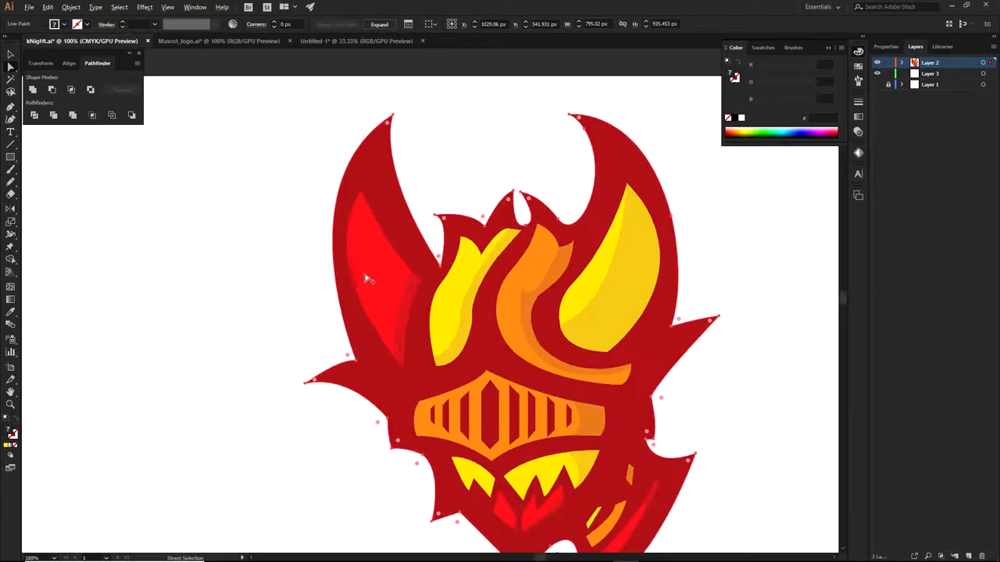
left_click(732, 262)
scroll(732, 260, "down", 2)
left_click_drag(734, 257, 654, 235)
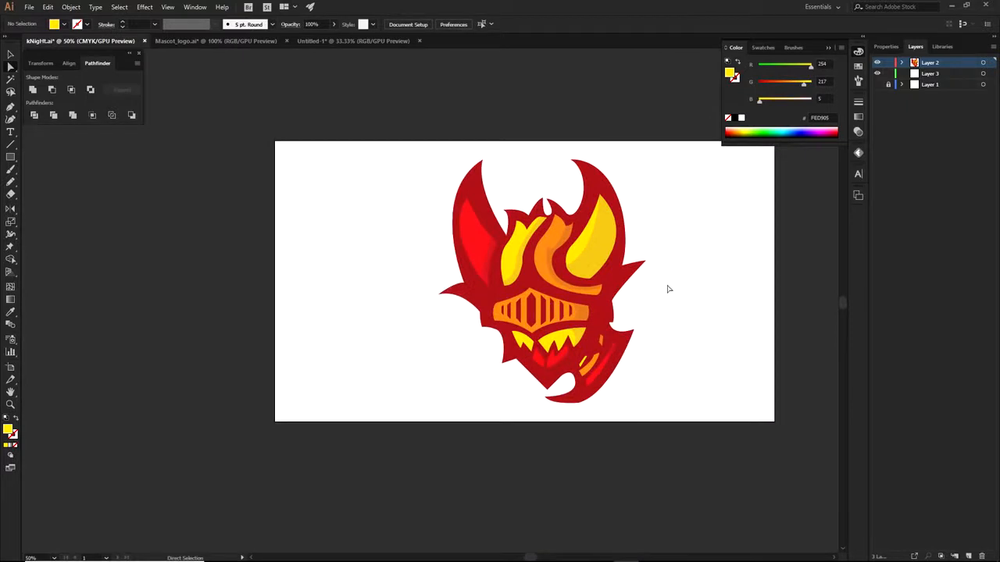
List Layer 2's paths, browse the Live Paint group's contents, then collapse it
left_click(903, 62)
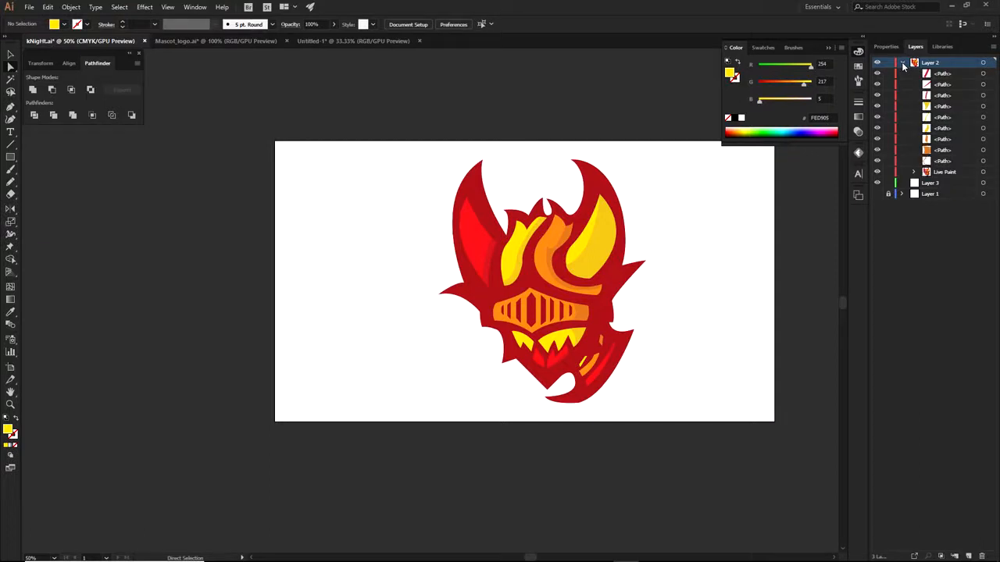
left_click(913, 172)
left_click_drag(994, 78, 991, 395)
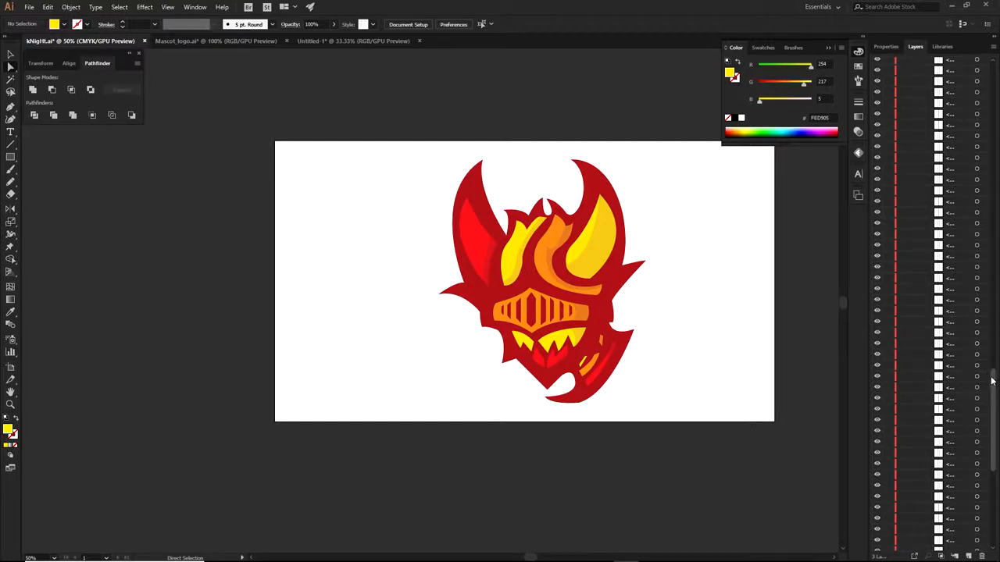
left_click_drag(992, 414, 986, 59)
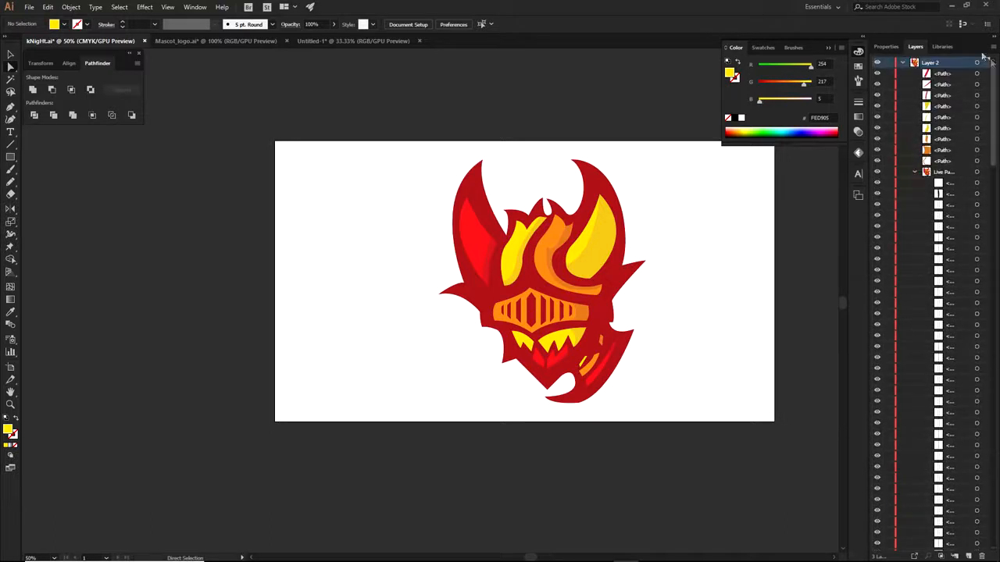
left_click(915, 173)
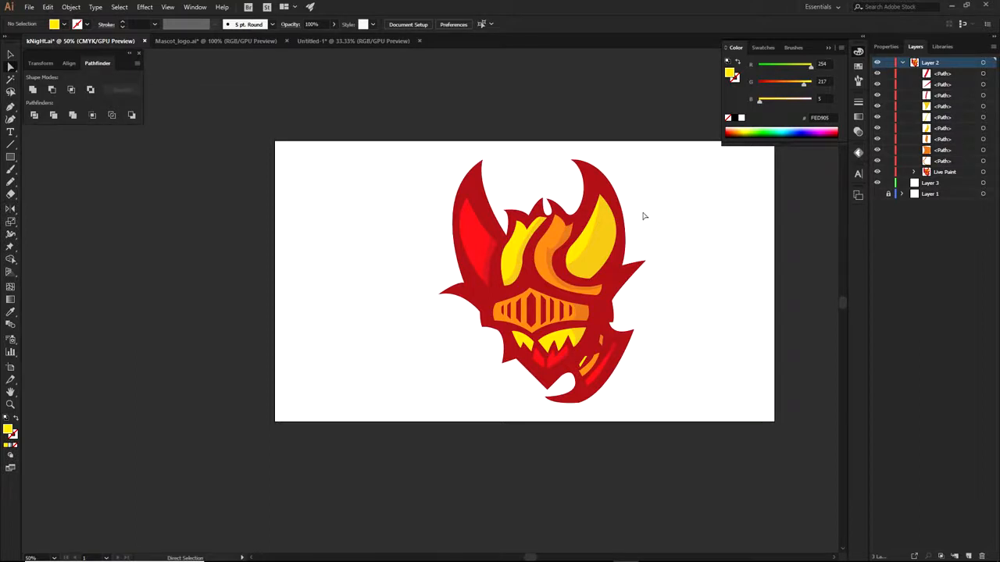
scroll(609, 243, "up", 1)
left_click_drag(570, 249, 750, 233)
left_click_drag(596, 263, 749, 219)
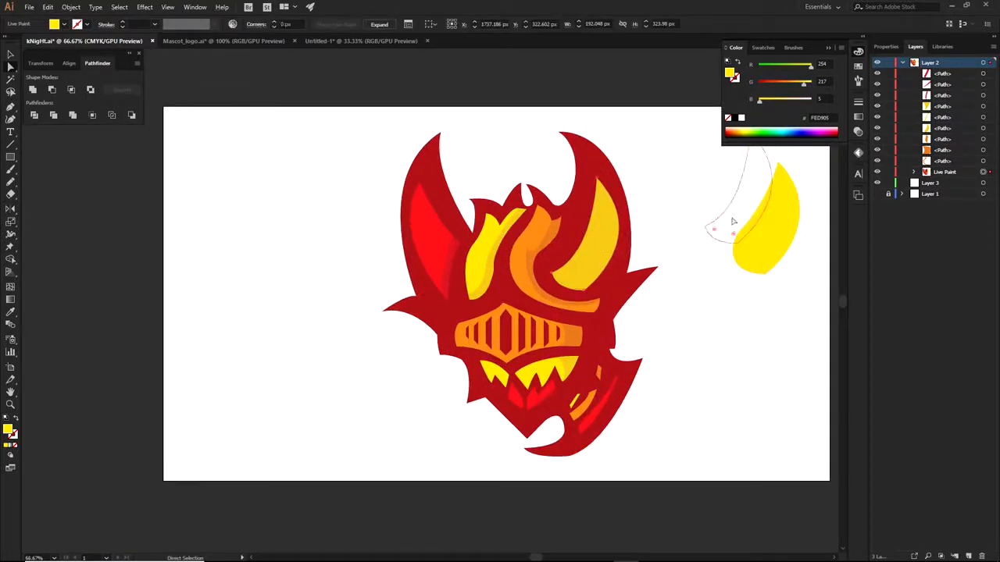
left_click_drag(547, 236, 728, 186)
left_click_drag(602, 225, 805, 295)
left_click_drag(536, 240, 723, 314)
left_click_drag(504, 234, 668, 128)
left_click_drag(434, 220, 251, 193)
left_click_drag(446, 264, 335, 214)
key("ctrl+z")
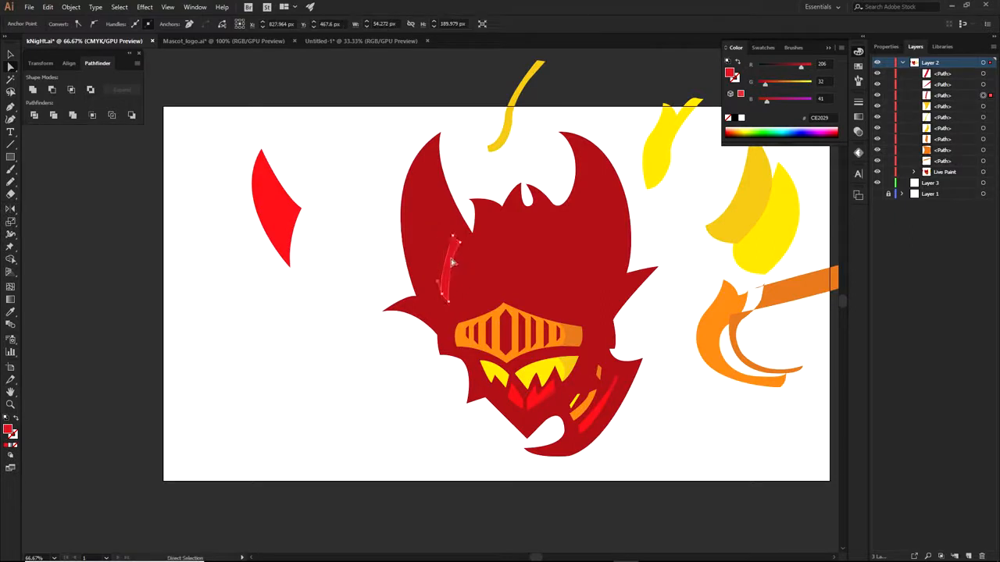
left_click_drag(451, 261, 344, 242)
left_click_drag(418, 227, 168, 326)
left_click_drag(483, 253, 272, 434)
left_click_drag(435, 270, 322, 126)
left_click_drag(535, 256, 391, 99)
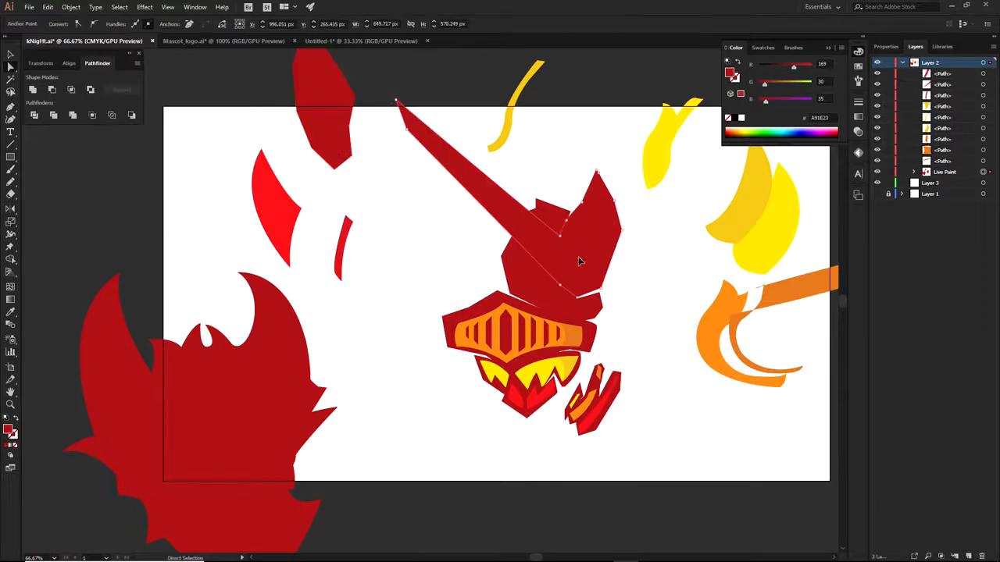
left_click_drag(581, 254, 773, 254)
left_click_drag(541, 245, 584, 106)
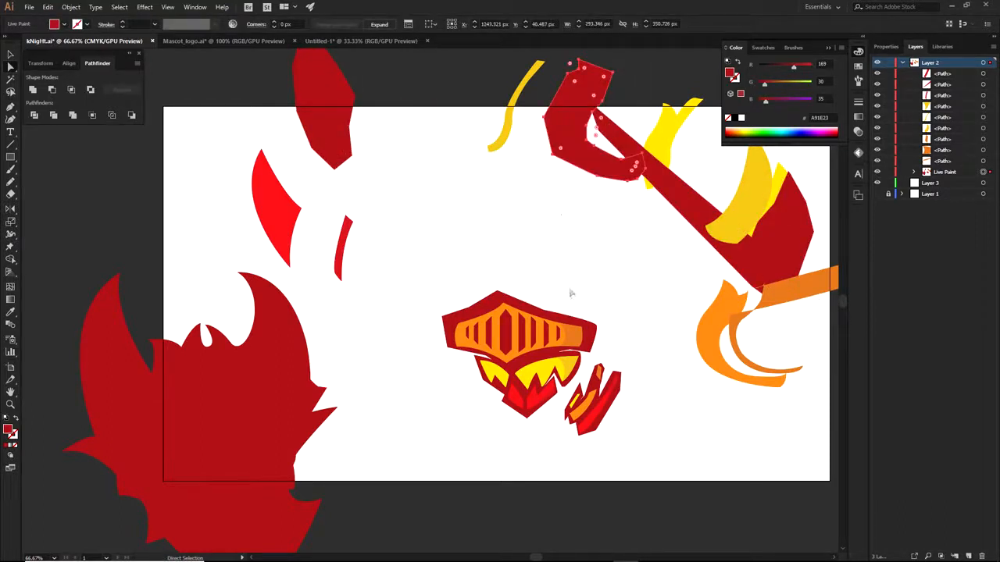
left_click_drag(570, 320, 676, 188)
key("ctrl+z")
left_click_drag(542, 315, 726, 208)
left_click_drag(512, 329, 482, 218)
left_click_drag(498, 284, 463, 209)
left_click_drag(507, 329, 502, 231)
left_click_drag(523, 303, 597, 220)
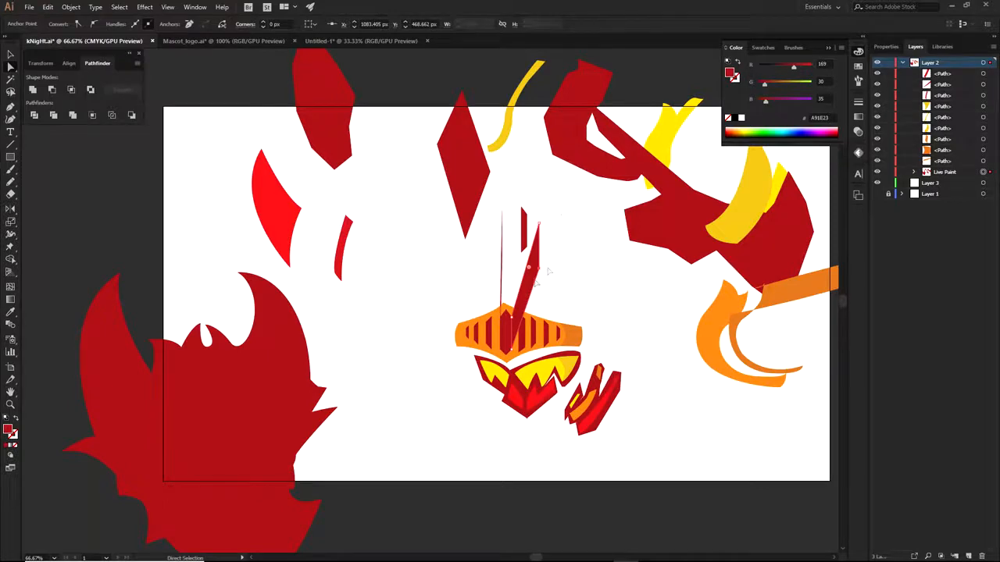
scroll(514, 306, "up", 2)
left_click_drag(532, 304, 633, 225)
left_click_drag(485, 351, 404, 194)
left_click(486, 308)
left_click_drag(490, 303, 485, 158)
left_click(496, 341)
left_click(494, 352)
left_click_drag(491, 352, 449, 265)
left_click_drag(501, 350, 522, 242)
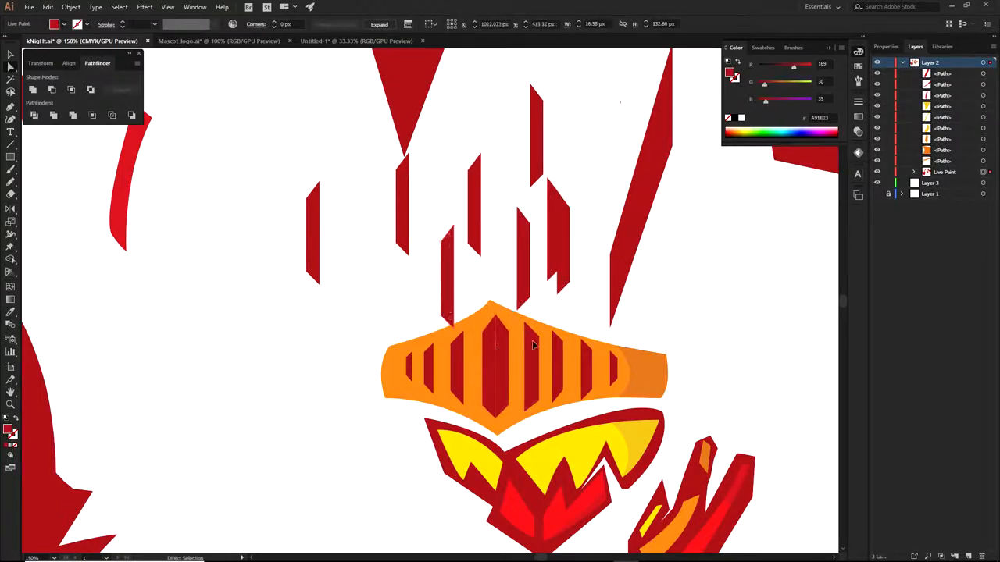
left_click_drag(533, 345, 582, 270)
left_click_drag(559, 355, 588, 300)
left_click_drag(593, 374, 614, 318)
left_click_drag(615, 367, 666, 306)
key("ctrl+z")
key("ctrl+z")
scroll(620, 347, "down", 2)
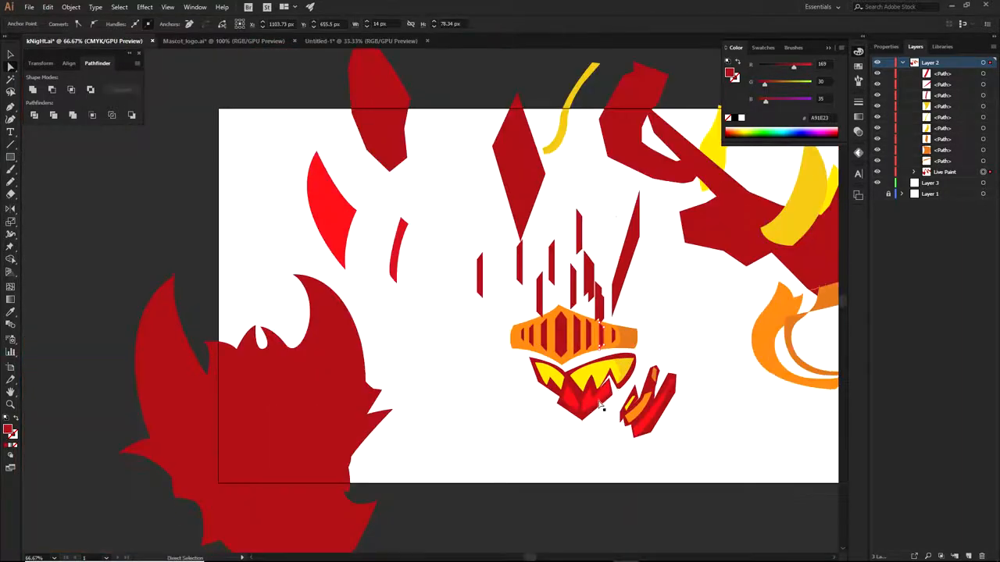
scroll(599, 401, "up", 2)
left_click_drag(552, 382, 541, 525)
key("ctrl+z")
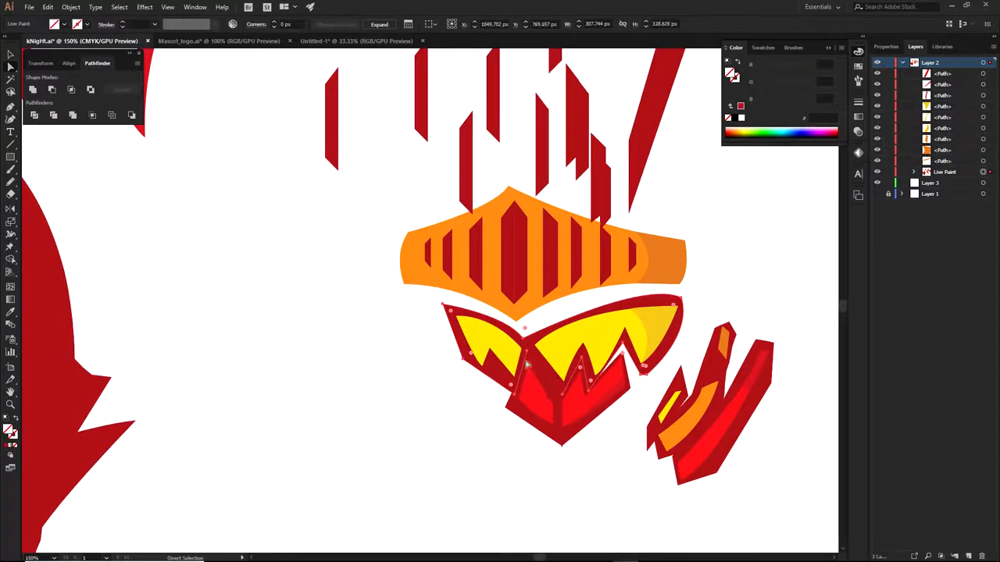
left_click_drag(537, 344, 336, 404)
left_click_drag(480, 332, 449, 438)
scroll(479, 426, "down", 4)
left_click_drag(214, 276, 808, 502)
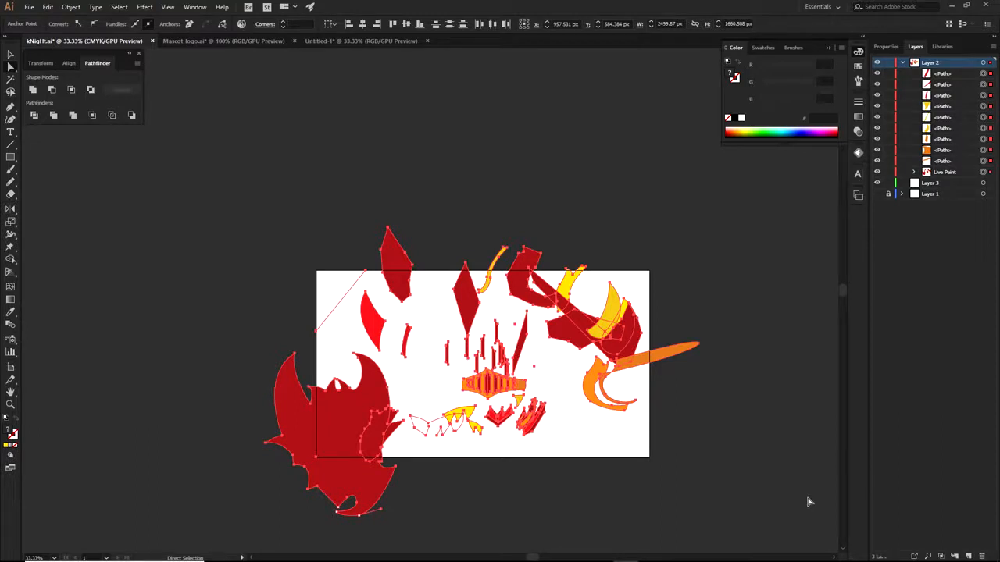
key("ctrl+z")
key("ctrl+z")
key("ctrl+z")
key("ctrl+z")
key("ctrl+z")
key("ctrl+z")
key("ctrl+z")
key("ctrl+z")
key("ctrl+z")
key("ctrl+z")
key("ctrl+z")
key("ctrl+z")
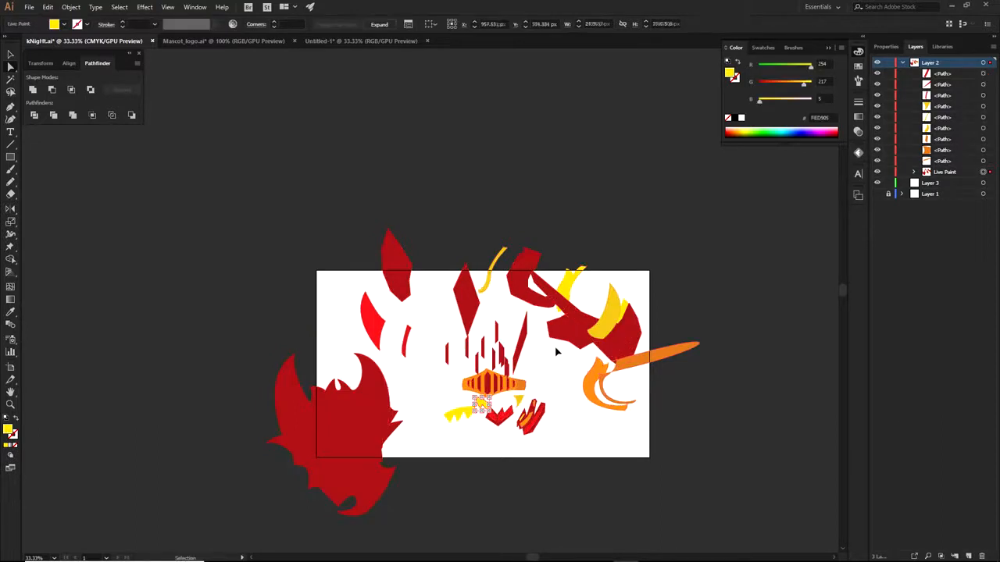
key("ctrl+z")
key("ctrl+z")
key("ctrl+z")
key("ctrl+z")
key("ctrl+z")
key("ctrl+z")
key("ctrl+z")
key("ctrl+z")
key("ctrl+z")
key("ctrl+z")
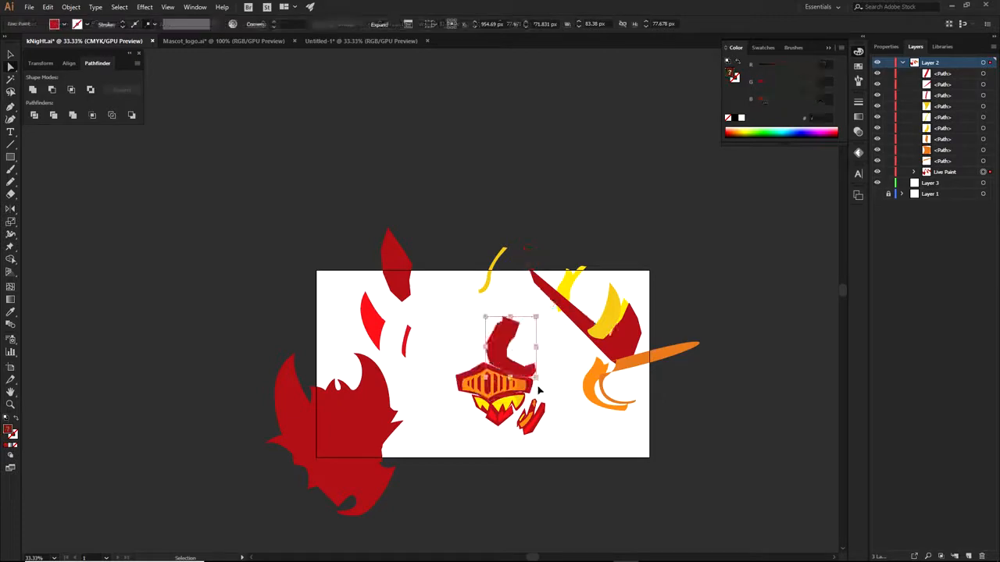
scroll(478, 407, "up", 2)
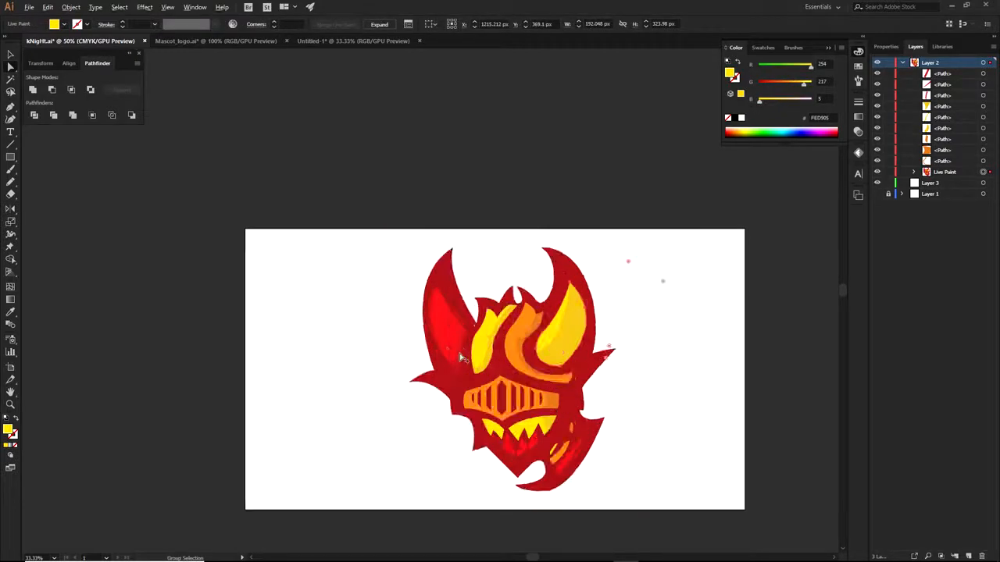
left_click(681, 370)
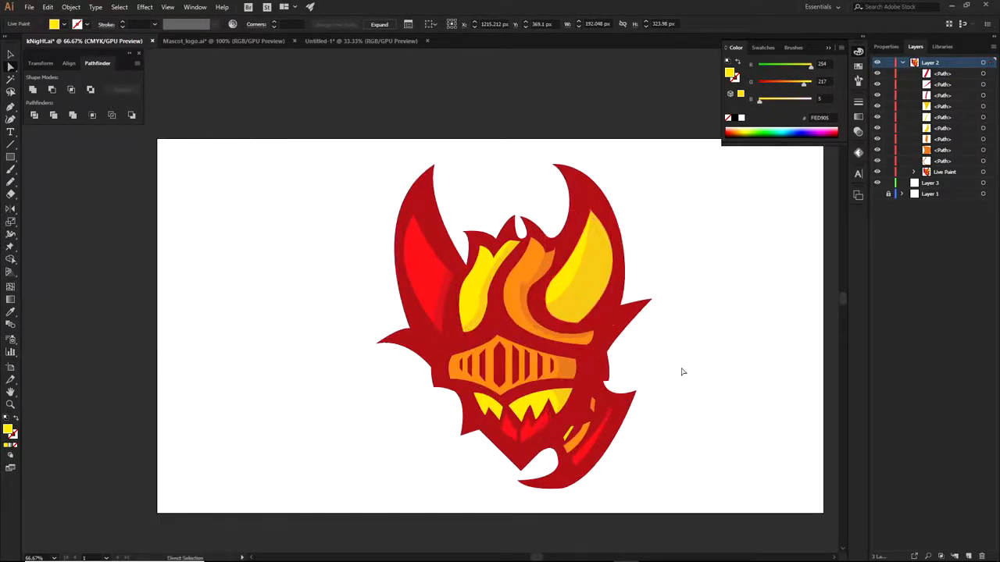
scroll(679, 361, "down", 1)
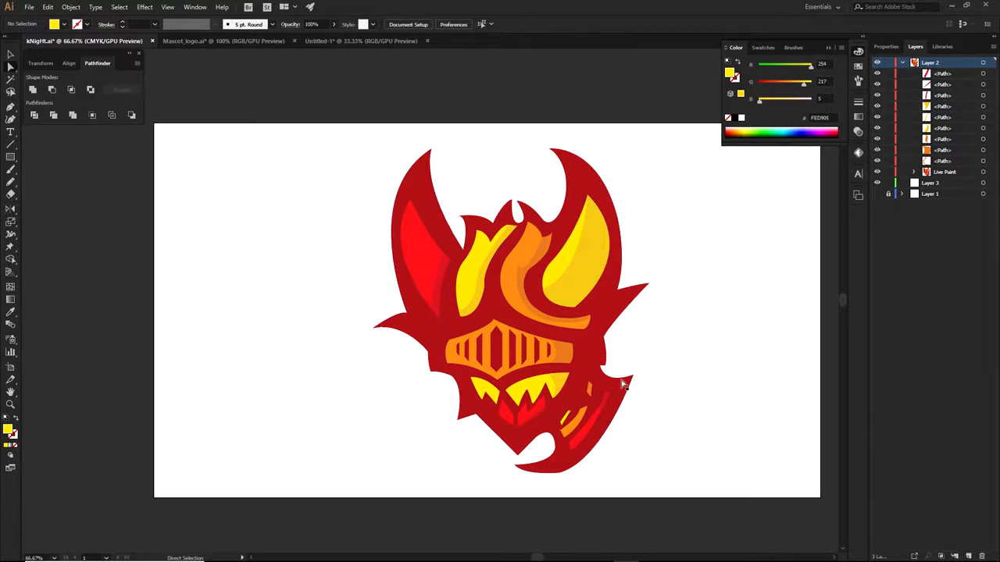
scroll(600, 404, "up", 1)
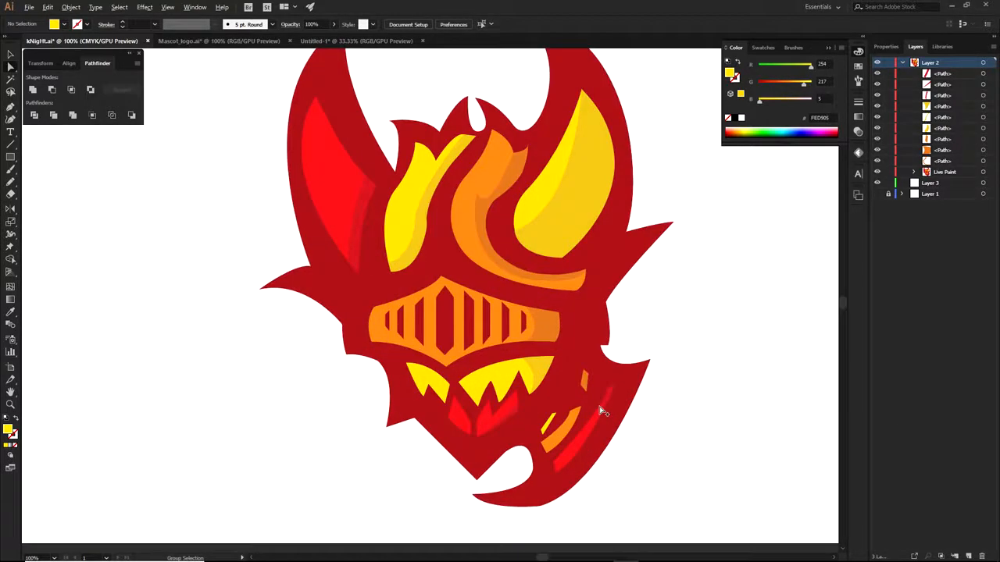
left_click_drag(559, 438, 594, 395)
mouse_move(711, 314)
left_mouse_down()
mouse_move(681, 376)
mouse_move(601, 432)
left_mouse_up()
key("p")
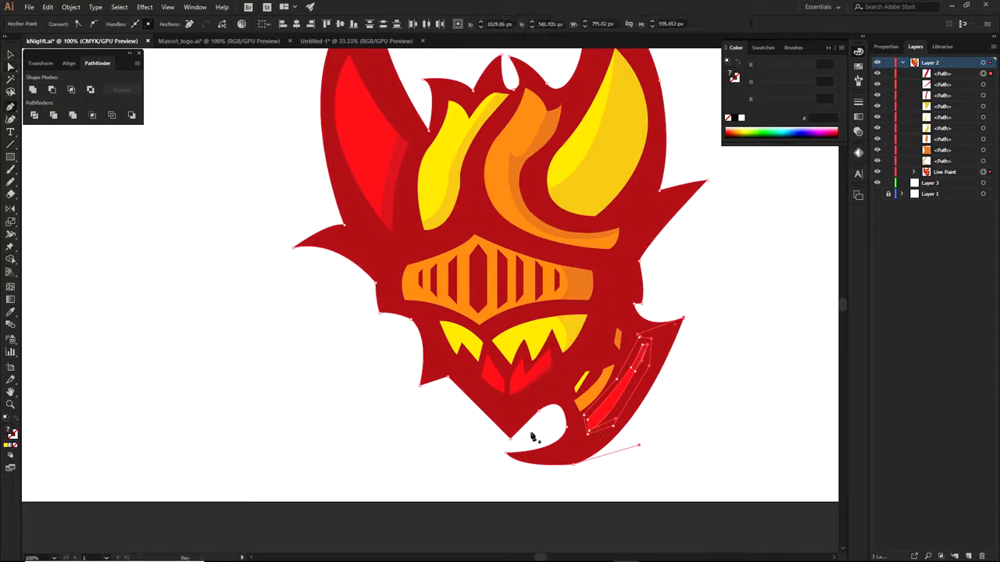
left_click(525, 432)
left_click(665, 278)
left_click(809, 372)
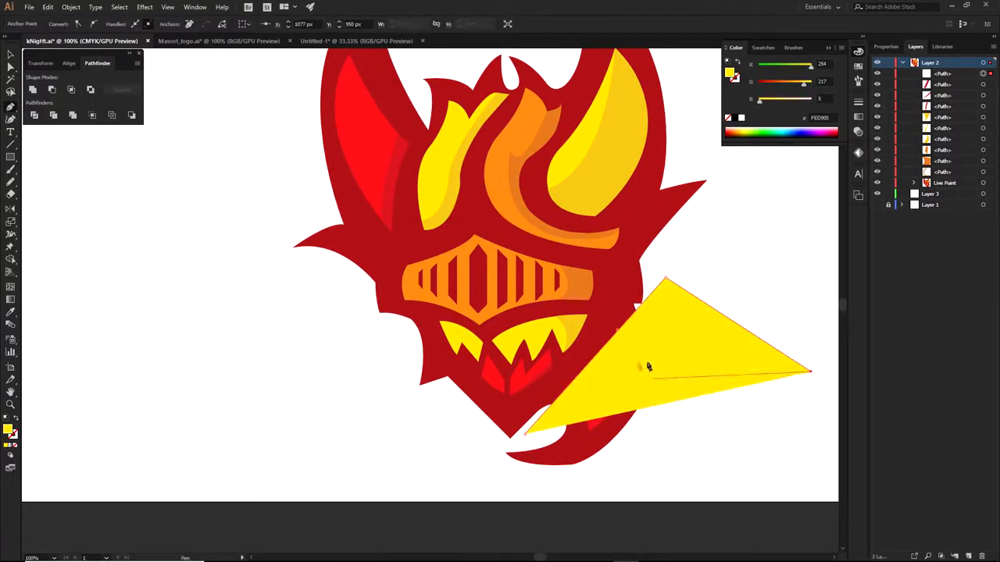
left_click(16, 444)
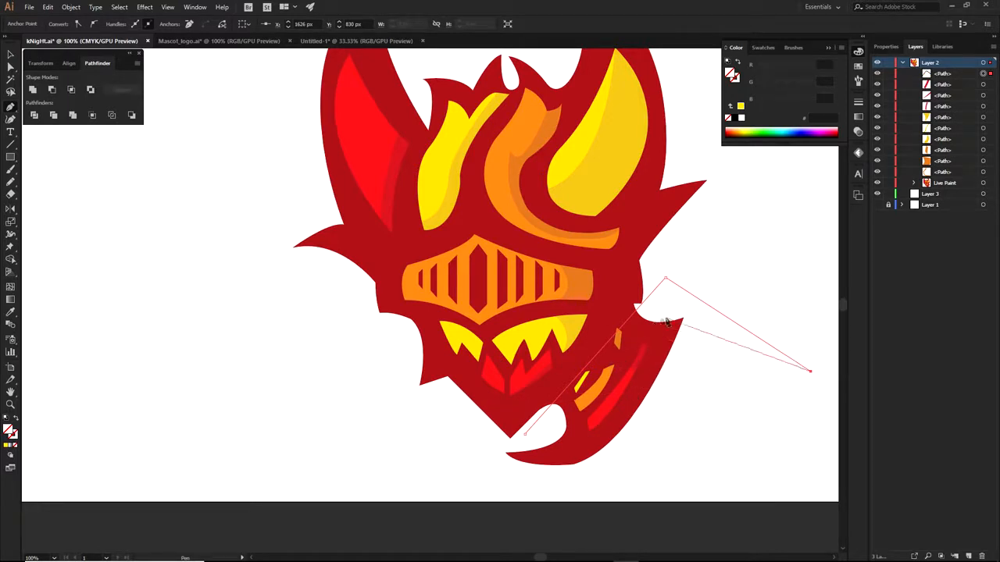
left_click(688, 374, "ctrl")
left_click_drag(774, 278, 687, 370)
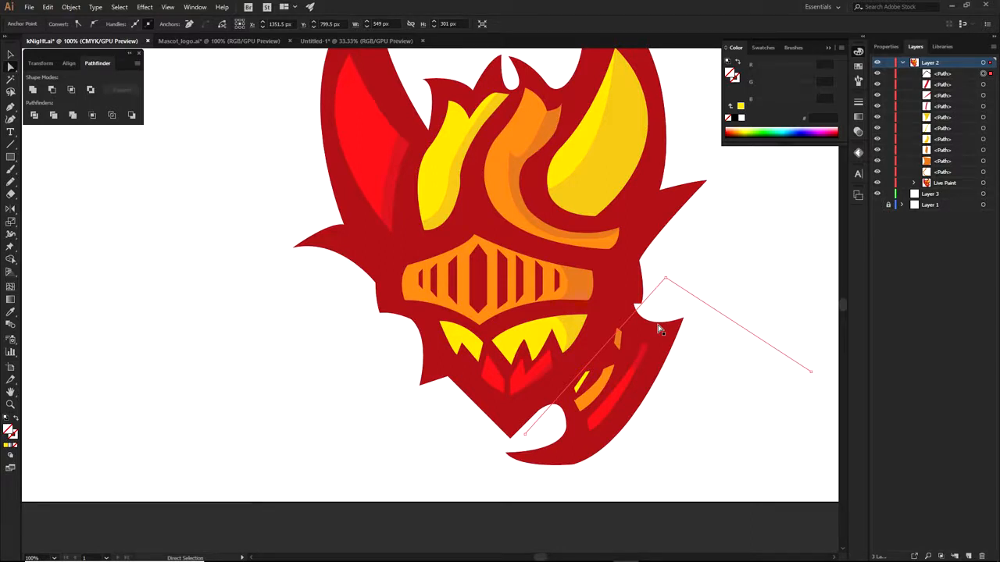
key("Delete")
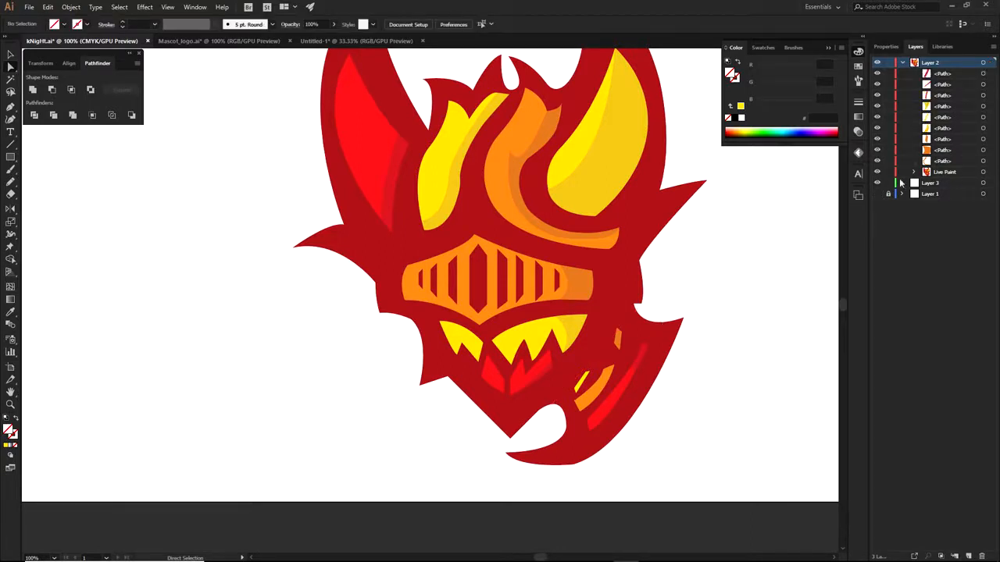
Collapse and lock Layer 2, then add a new layer for the silhouette trace
left_click(903, 63)
left_click(889, 63)
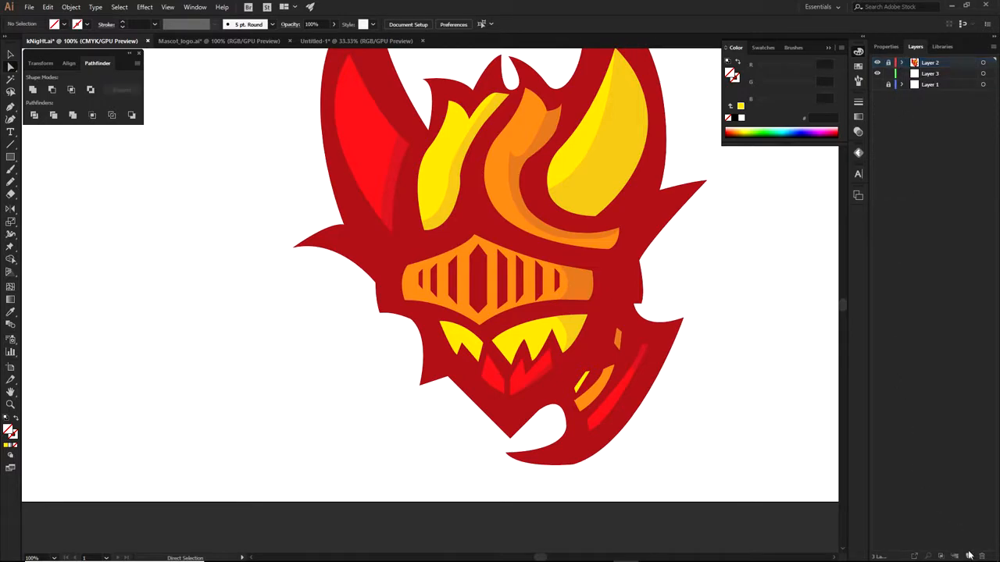
left_click(969, 556)
Pen-trace the helmet outline across the top, flame notch, left horn and side spike
key("p")
scroll(469, 117, "up", 2)
left_click_drag(554, 284, 541, 250)
left_click_drag(527, 217, 524, 178)
left_click(527, 217)
left_click_drag(476, 286, 471, 330)
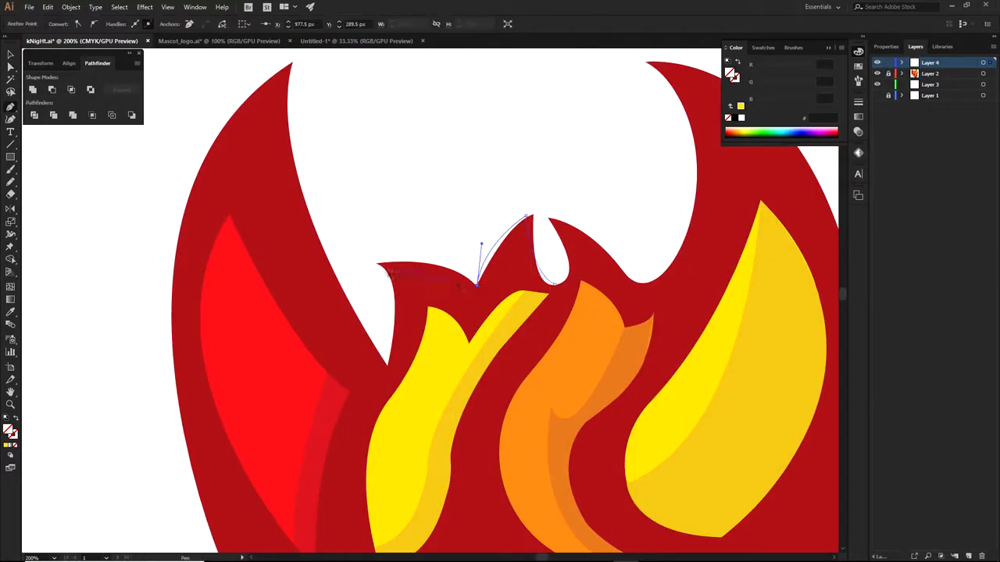
left_click(476, 286)
left_click_drag(378, 266, 522, 249)
left_click_drag(521, 248, 452, 256)
left_click(521, 249)
left_click_drag(530, 349, 510, 410)
left_click(530, 350)
scroll(533, 342, "down", 2)
left_click_drag(485, 194, 480, 284)
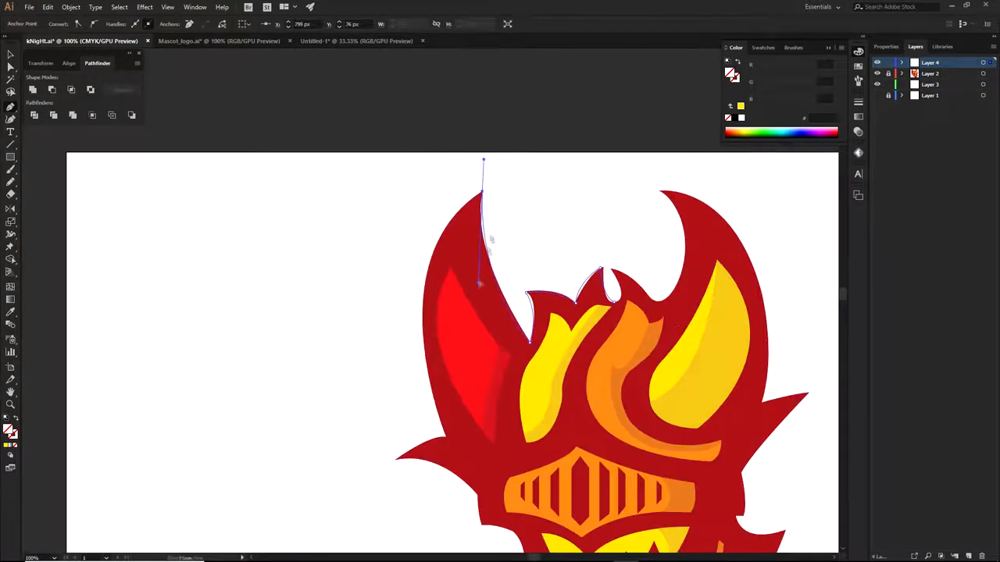
left_click(484, 194)
left_click_drag(454, 445, 388, 179)
left_click(461, 374)
left_click_drag(409, 395, 399, 412)
left_click(409, 395)
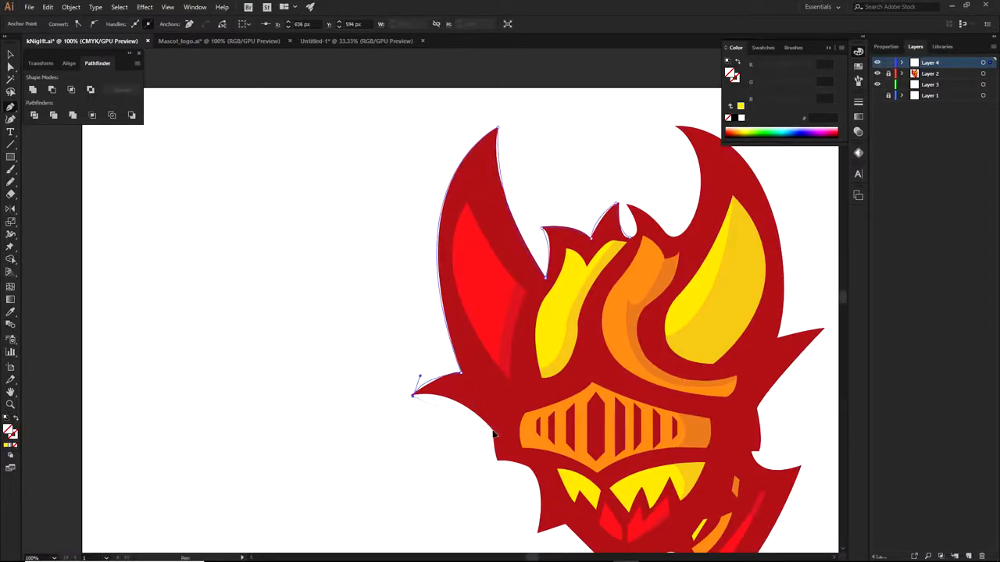
left_click_drag(493, 431, 516, 472)
scroll(417, 442, "up", 2)
left_click_drag(407, 353, 347, 205)
Continue the trace along the jaw, lower tip, right side and right horn, closing the outline
left_click(507, 353)
left_click_drag(507, 353, 487, 460)
left_click(500, 236)
left_click(514, 368)
left_click(569, 349)
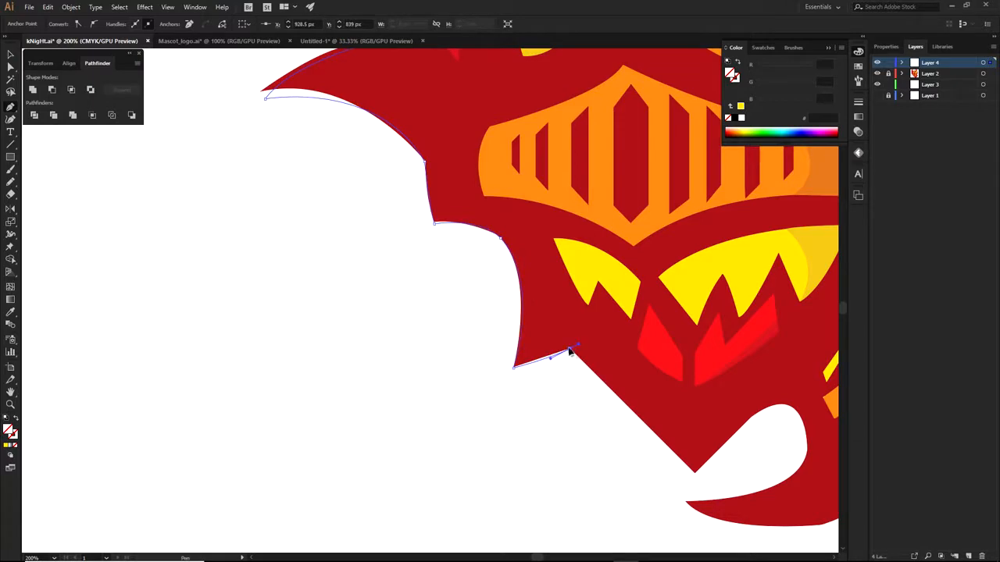
left_click(694, 473)
scroll(756, 428, "down", 2)
left_click_drag(746, 430, 587, 473)
left_click_drag(689, 358, 699, 298)
scroll(707, 352, "up", 1)
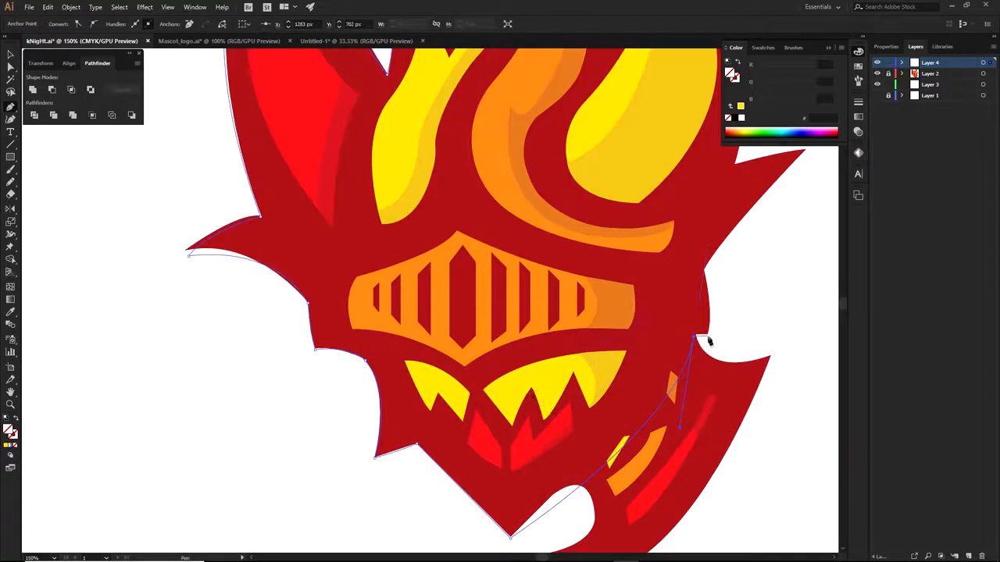
scroll(707, 328, "up", 1)
left_click_drag(649, 378, 628, 406)
left_click_drag(701, 283, 765, 221)
left_click(702, 282)
left_click_drag(632, 297, 570, 318)
key("ctrl+z")
left_click_drag(664, 286, 666, 281)
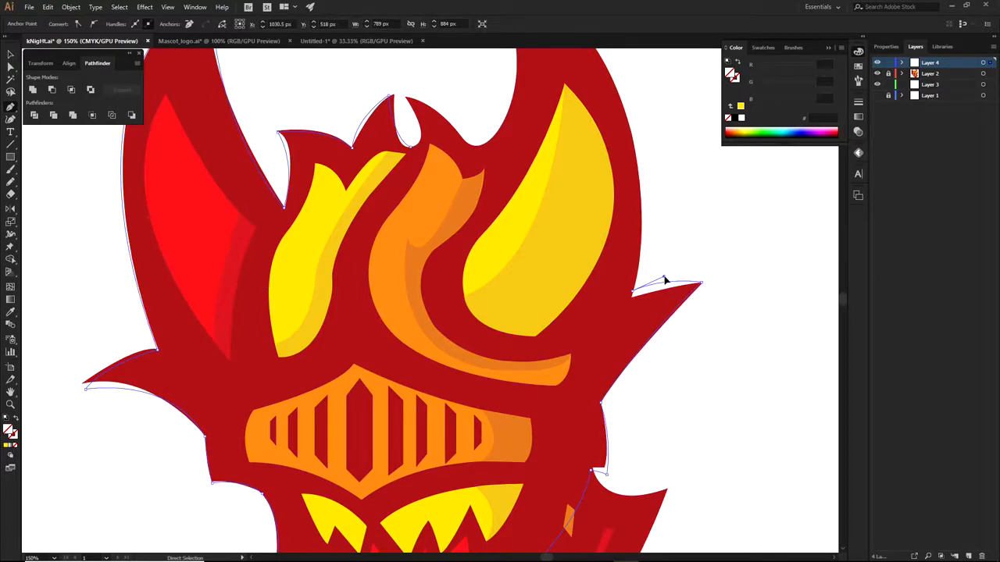
scroll(665, 282, "down", 1)
left_click_drag(550, 139, 435, 127)
left_click_drag(665, 149, 690, 167)
left_click(550, 140)
scroll(562, 238, "up", 1)
left_click_drag(541, 258, 457, 321)
left_click(542, 259)
scroll(503, 208, "up", 2)
left_click_drag(435, 206, 342, 194)
left_click(435, 207)
left_click_drag(446, 307, 391, 322)
Select the finished horned outline, move it aside to check it, and undo the move
key("a")
scroll(496, 184, "down", 4)
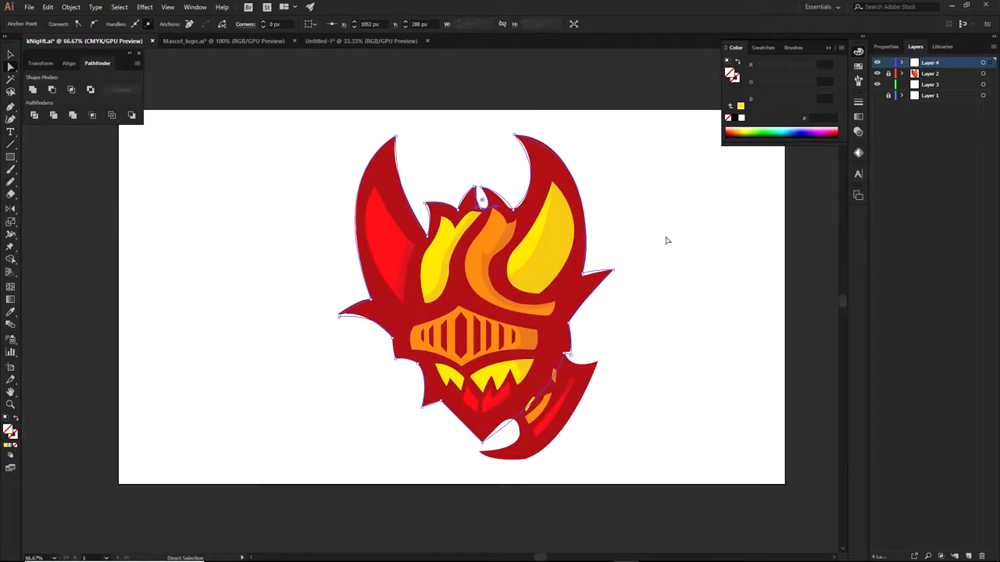
left_click(666, 237)
left_click(535, 197)
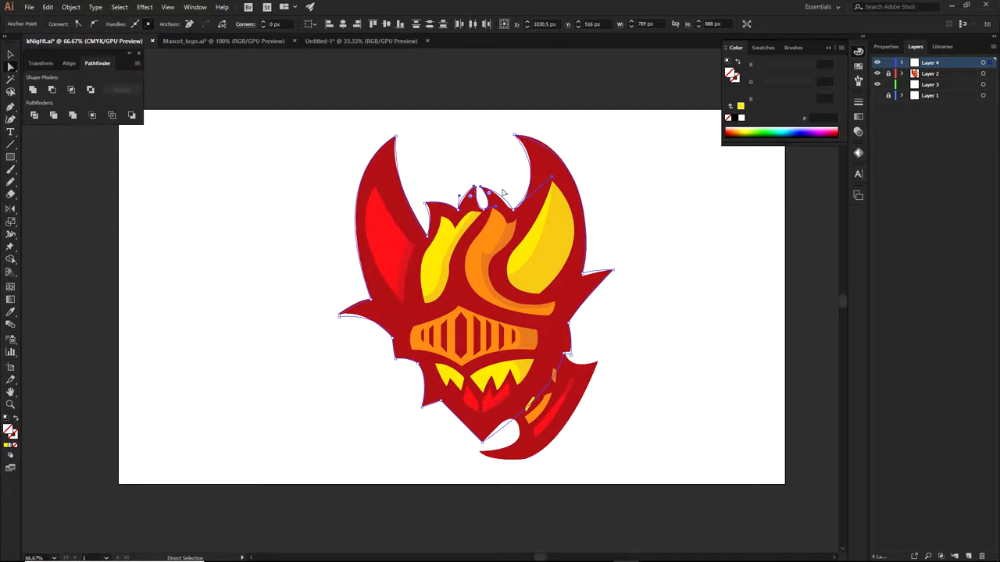
scroll(431, 238, "up", 2)
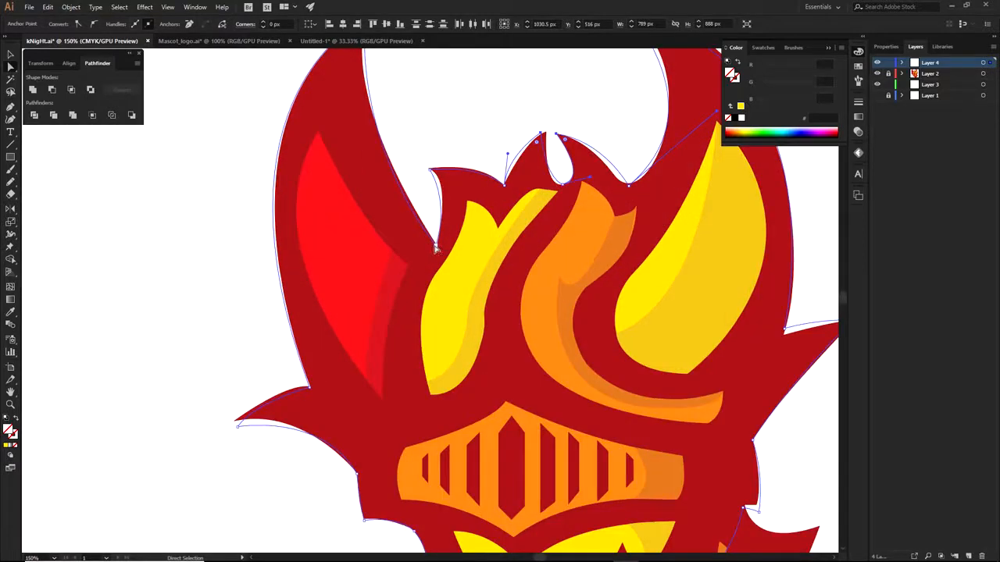
scroll(435, 248, "down", 2)
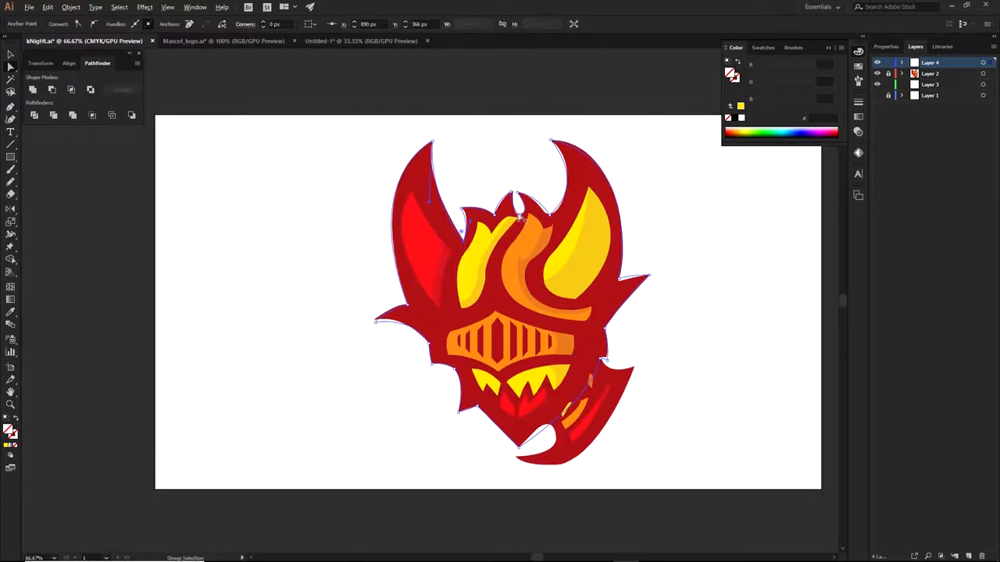
left_click_drag(522, 217, 288, 250)
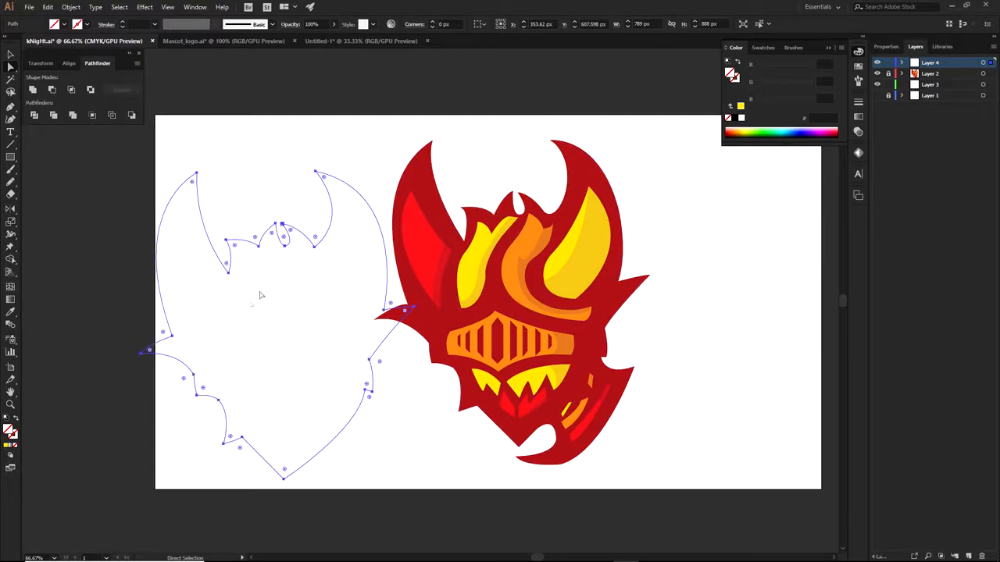
key("ctrl+z")
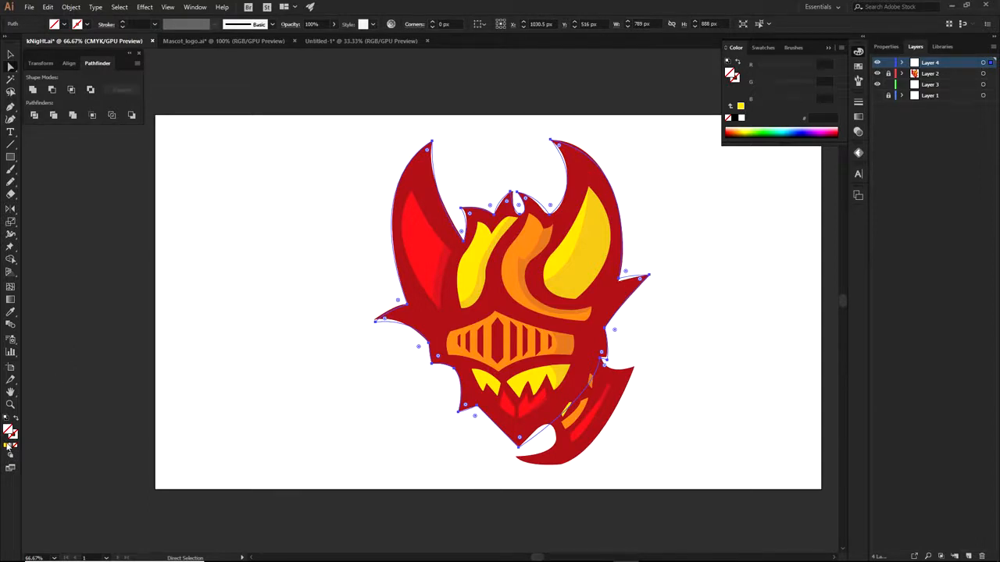
Fill the horned outline with yellow FDD900 and hide Layer 4
left_click(7, 448)
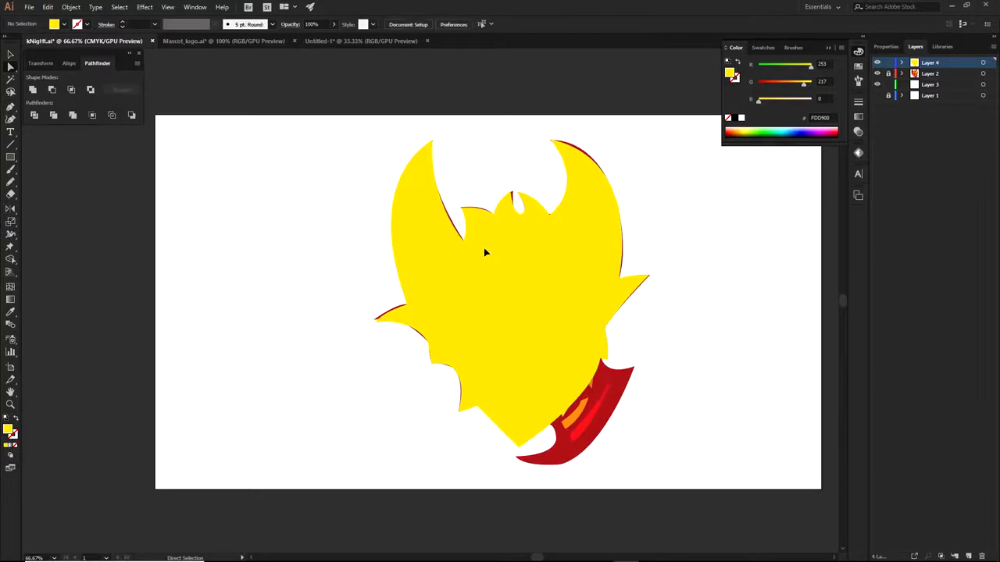
left_click(877, 63)
scroll(694, 286, "up", 1)
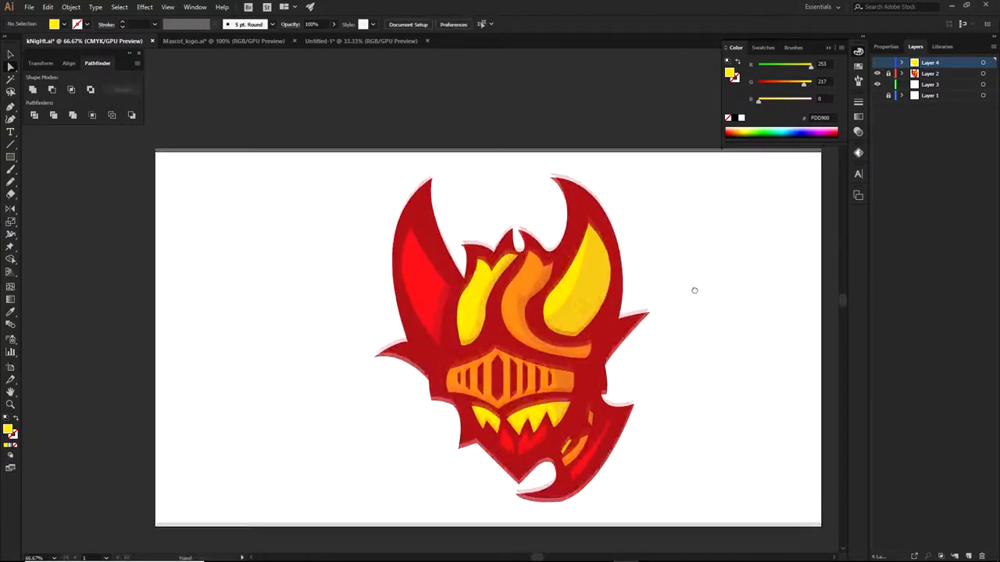
scroll(547, 302, "up", 3)
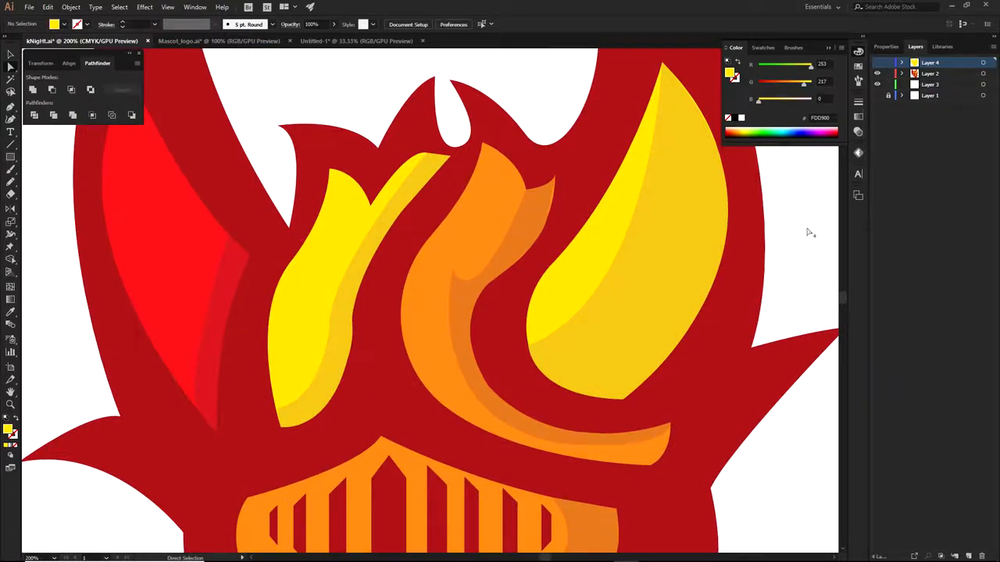
scroll(641, 351, "down", 2)
left_click(595, 358)
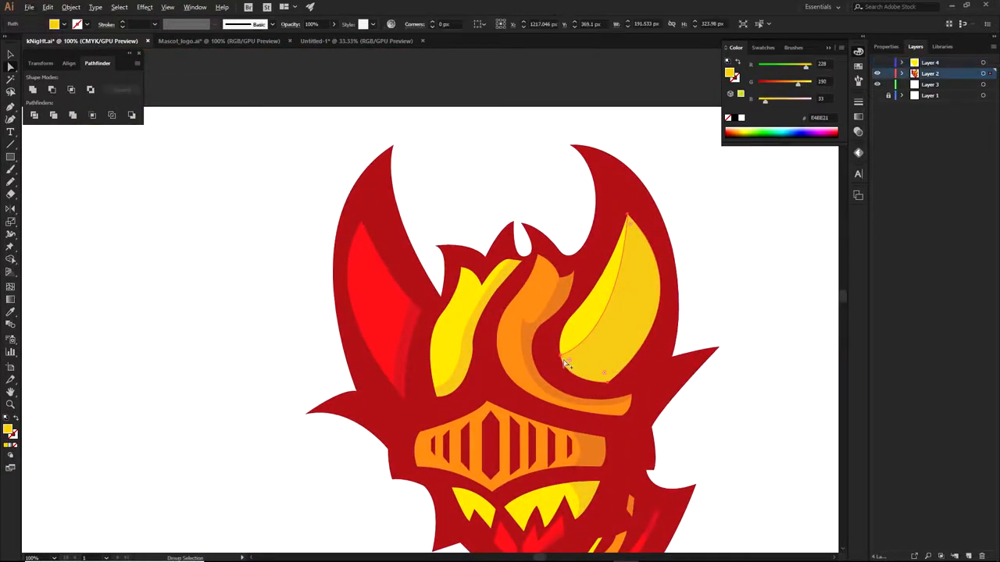
scroll(595, 351, "up", 10)
left_click(595, 331, "shift")
scroll(641, 429, "down", 3)
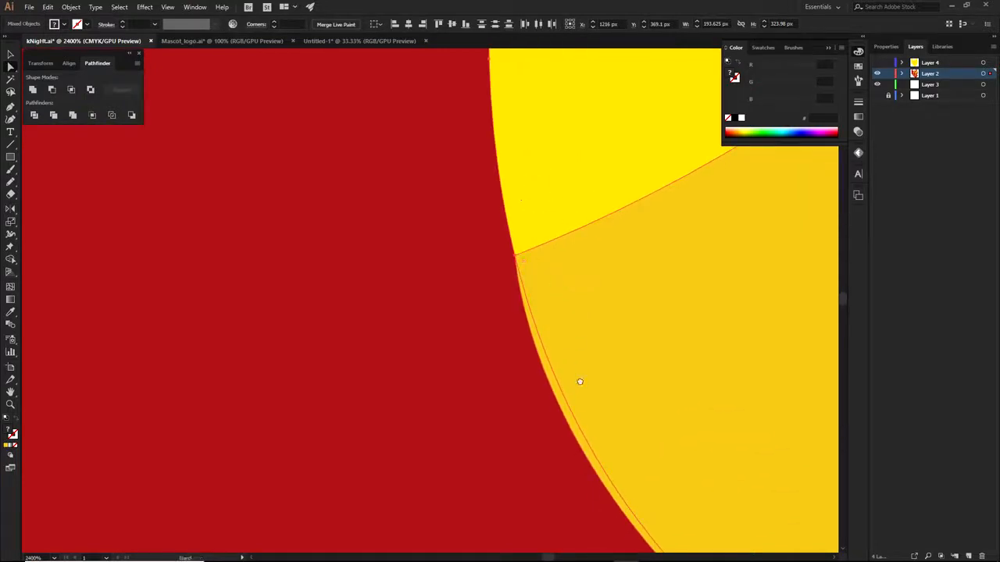
scroll(491, 256, "up", 2)
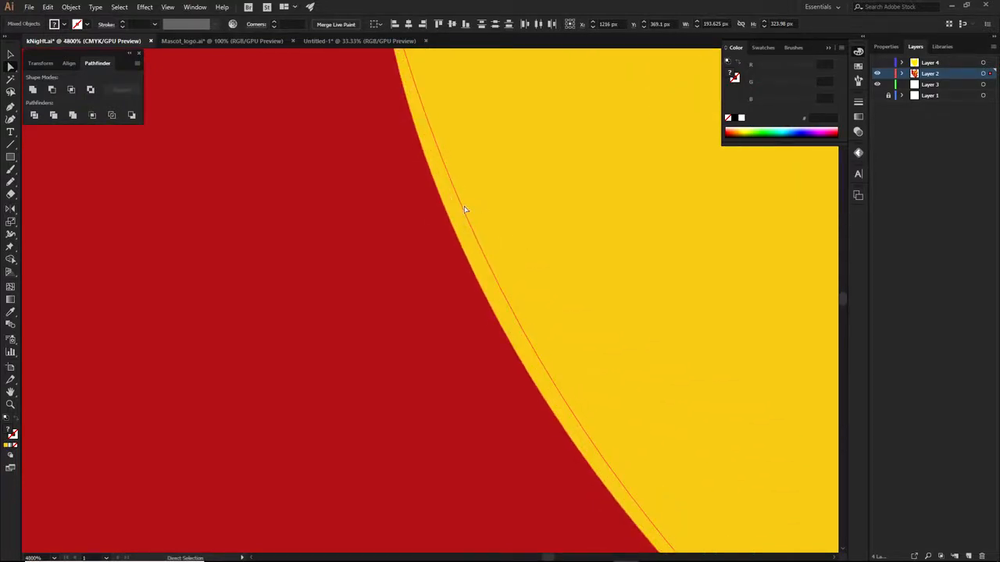
scroll(511, 189, "down", 5)
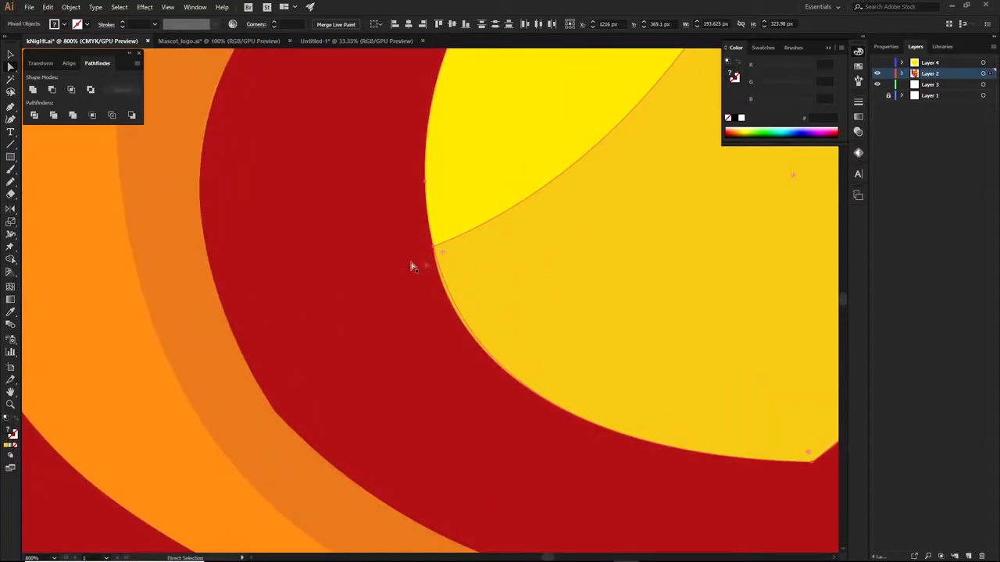
left_click_drag(508, 182, 358, 236)
scroll(511, 243, "down", 2)
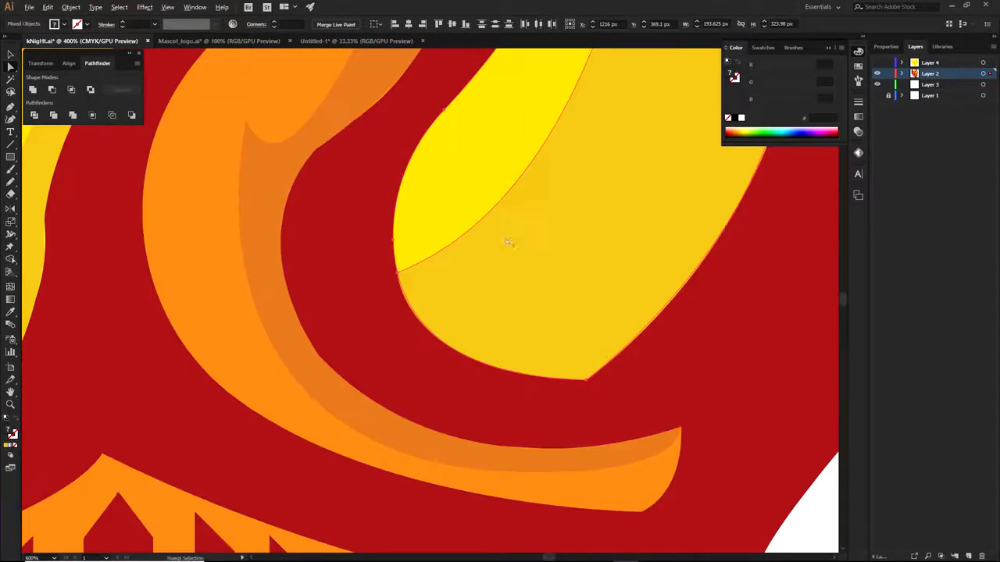
left_click_drag(511, 243, 439, 305)
scroll(587, 398, "up", 3)
scroll(571, 375, "down", 3)
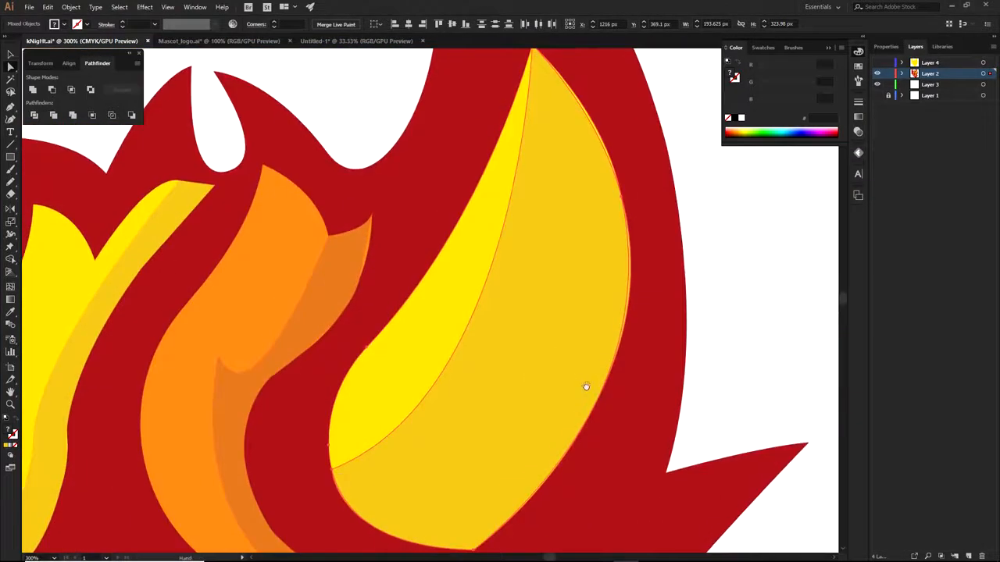
scroll(631, 234, "up", 8)
scroll(634, 308, "down", 8)
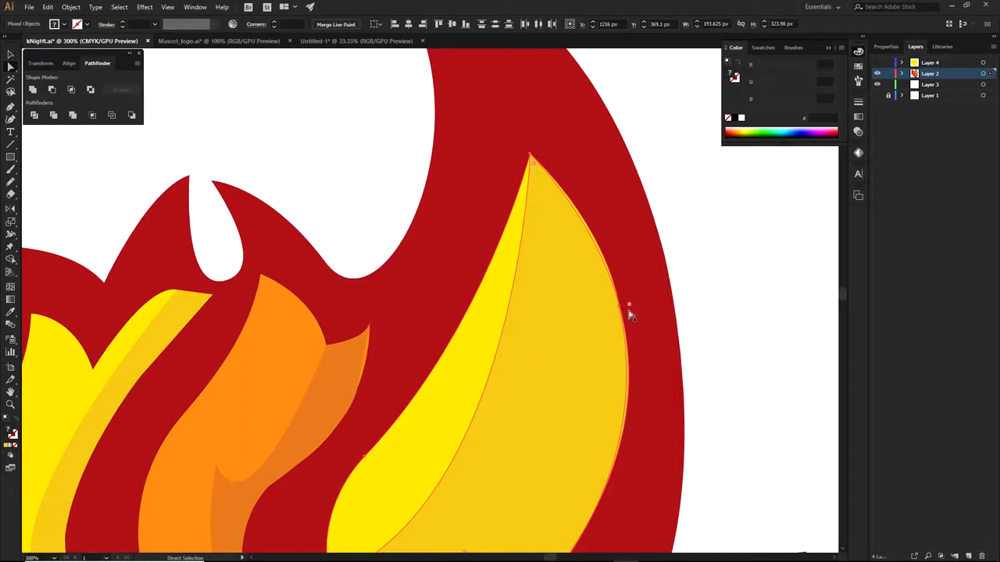
scroll(586, 244, "up", 6)
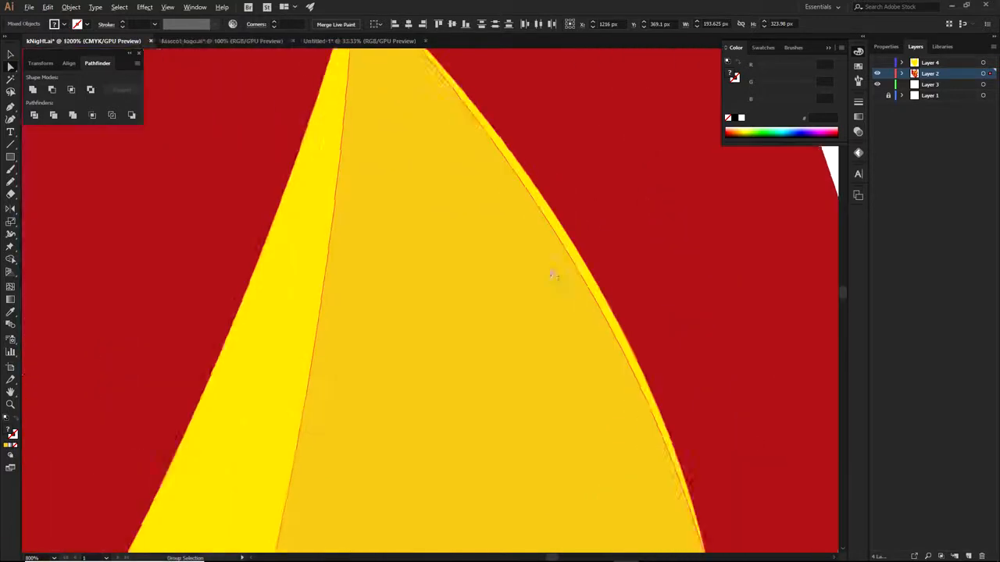
scroll(601, 232, "down", 3)
scroll(368, 201, "down", 3)
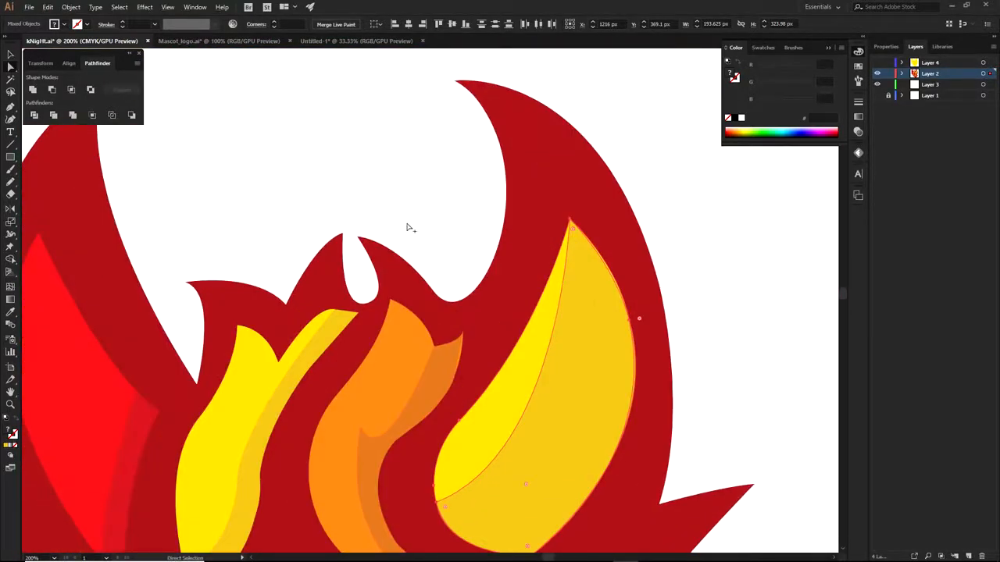
scroll(475, 351, "up", 5)
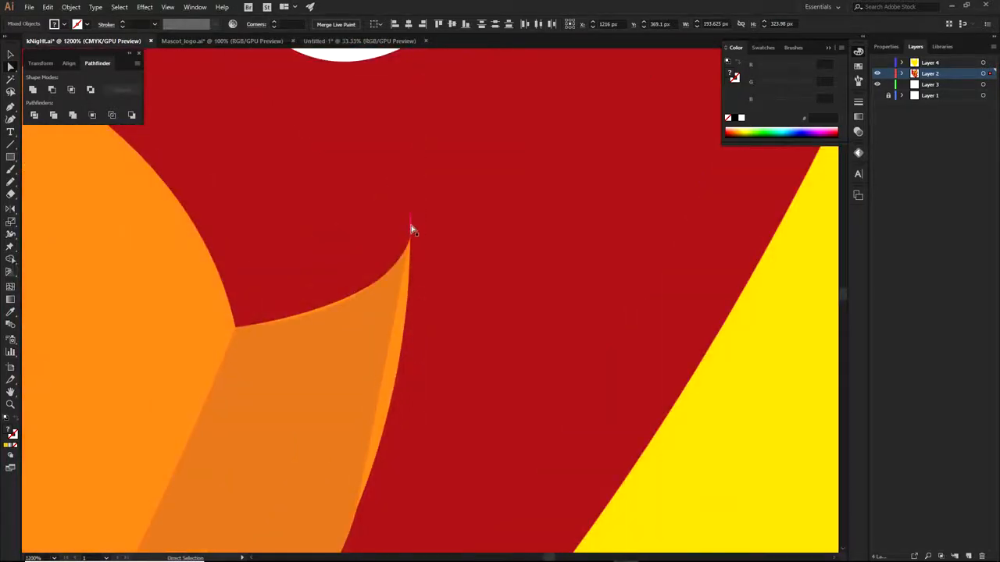
left_click(411, 226)
scroll(469, 250, "down", 5)
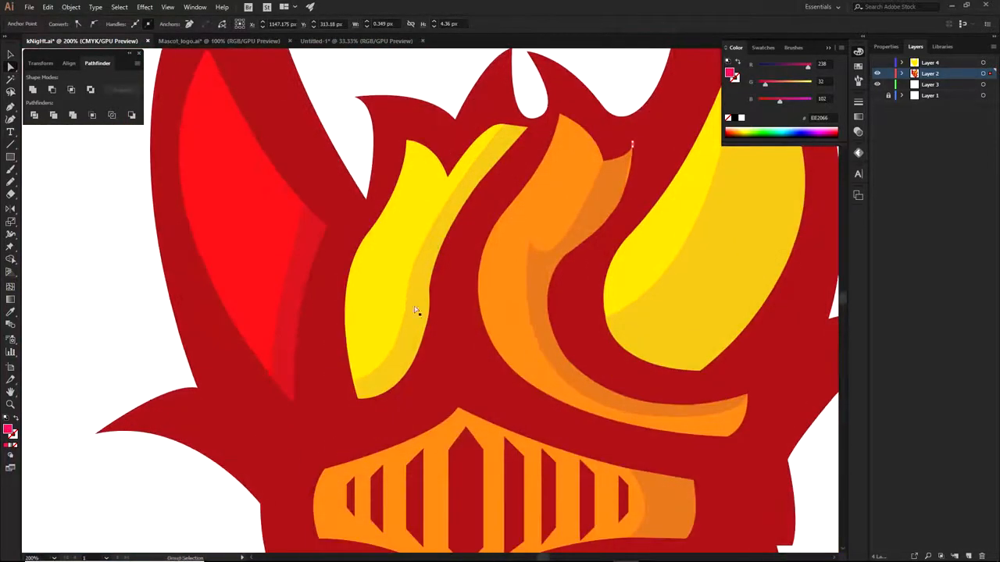
scroll(414, 311, "down", 2)
mouse_move(396, 406)
left_mouse_down()
mouse_move(400, 327)
mouse_move(386, 397)
left_mouse_up()
left_click(613, 241)
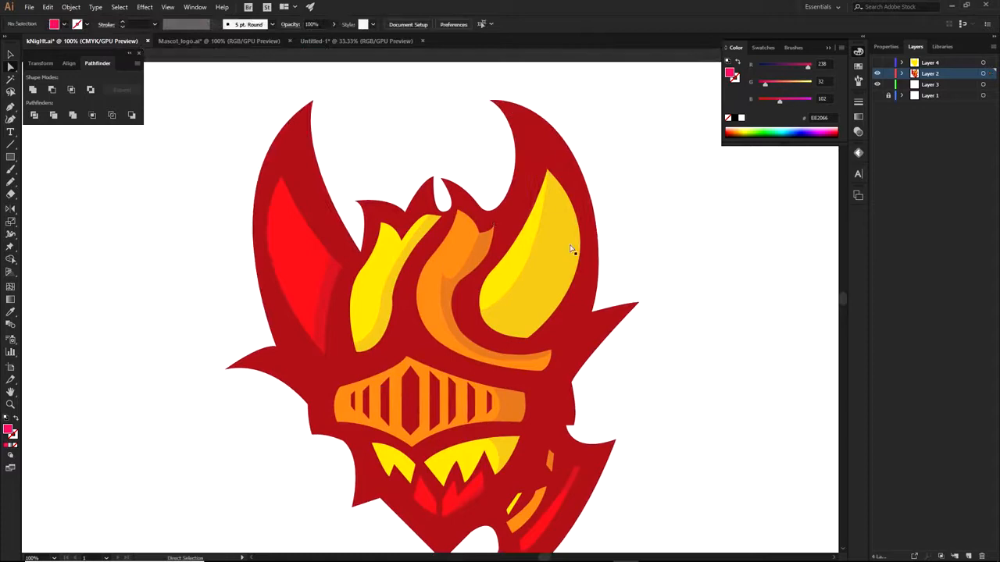
scroll(571, 250, "up", 2)
Nudge the lower-left anchors of the bright and dark yellow flame shapes outward
left_click(531, 317)
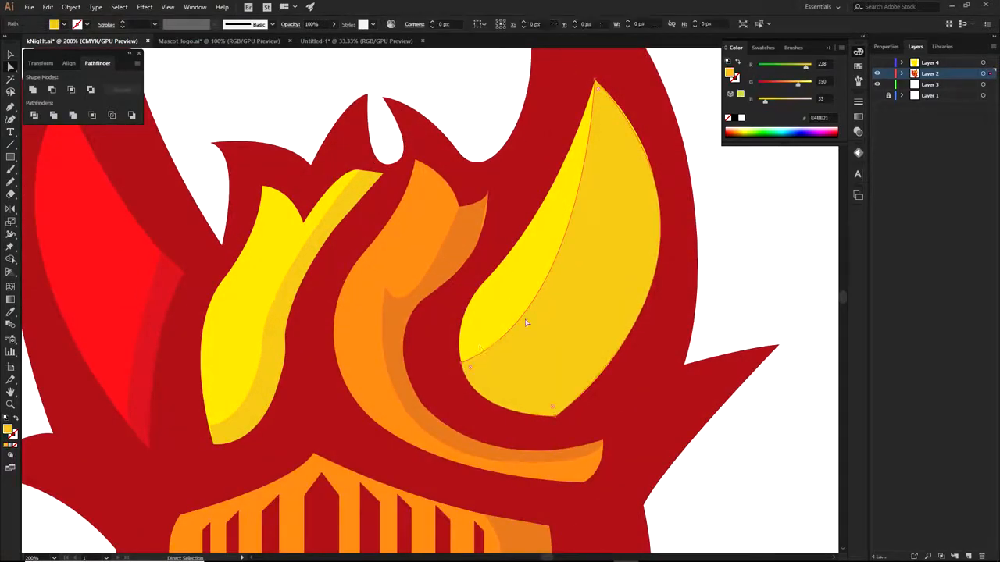
left_click(474, 331)
left_click(485, 283)
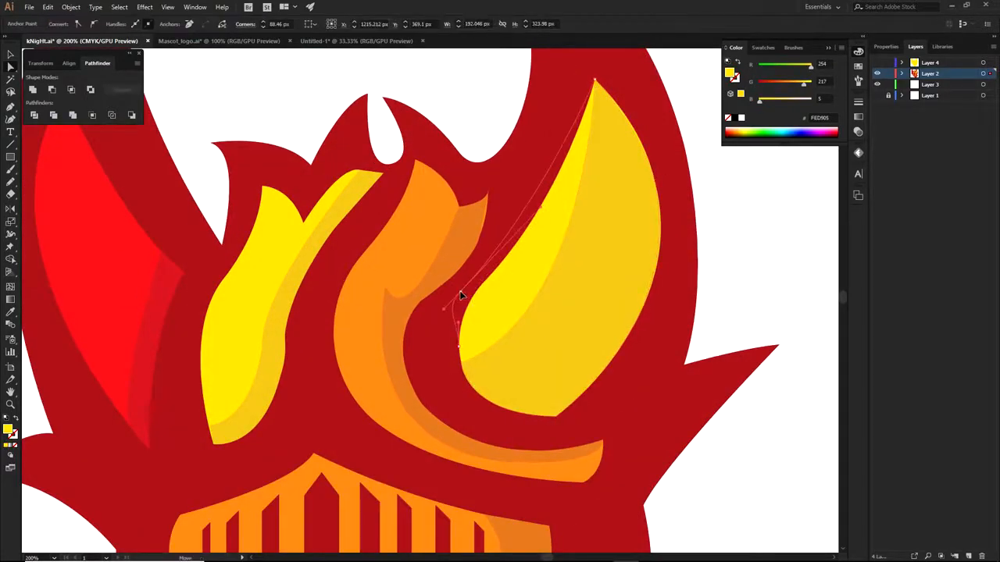
left_click(459, 348)
left_click_drag(460, 348, 447, 347)
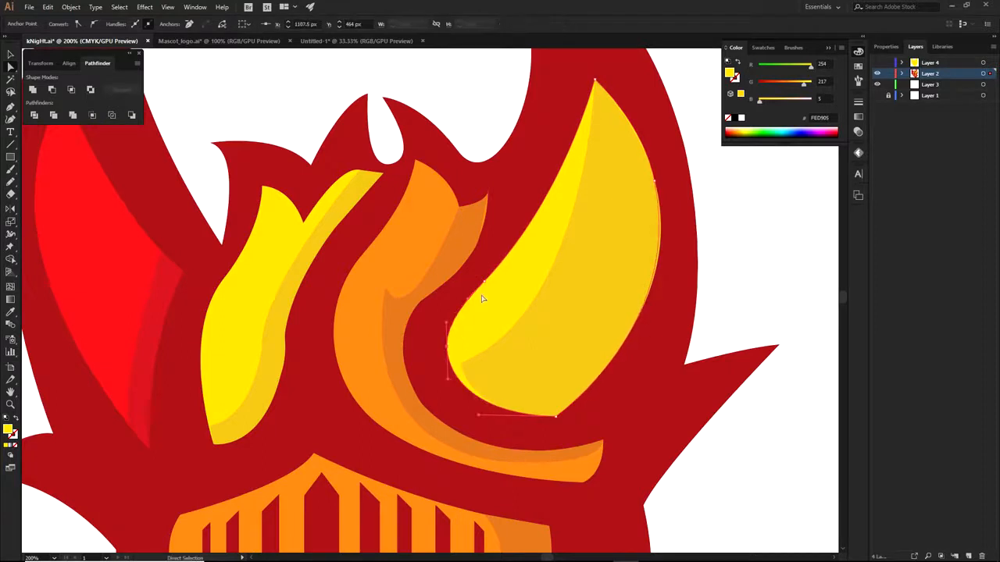
scroll(426, 357, "up", 2)
left_click(497, 371)
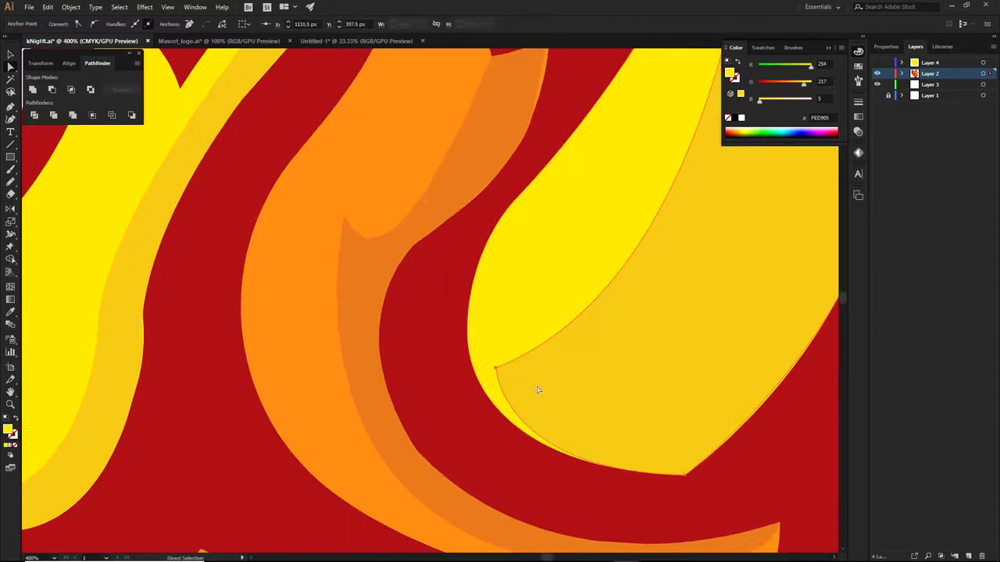
left_click_drag(496, 371, 480, 380)
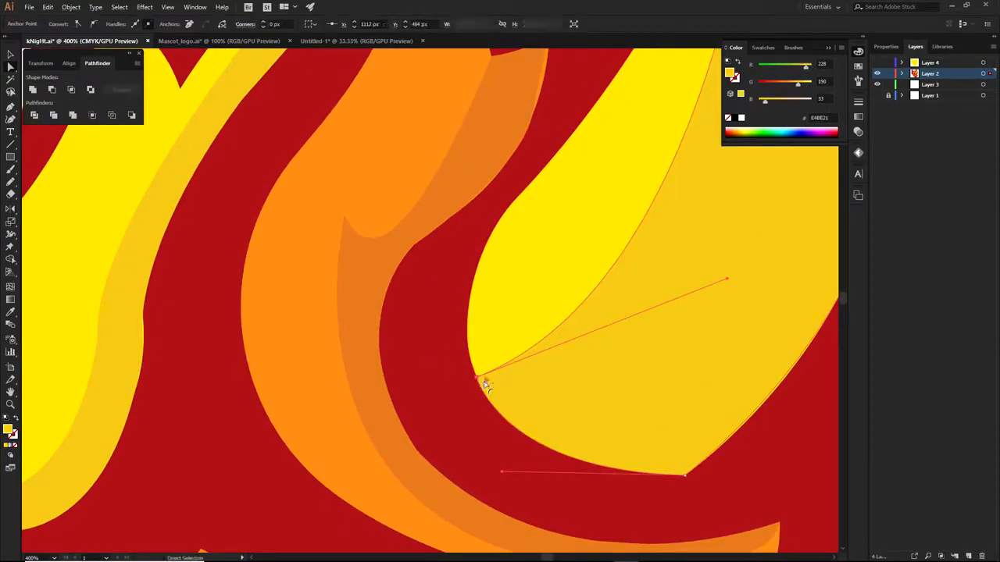
Try removing the dark yellow flame piece twice, undoing each attempt
scroll(503, 402, "up", 5)
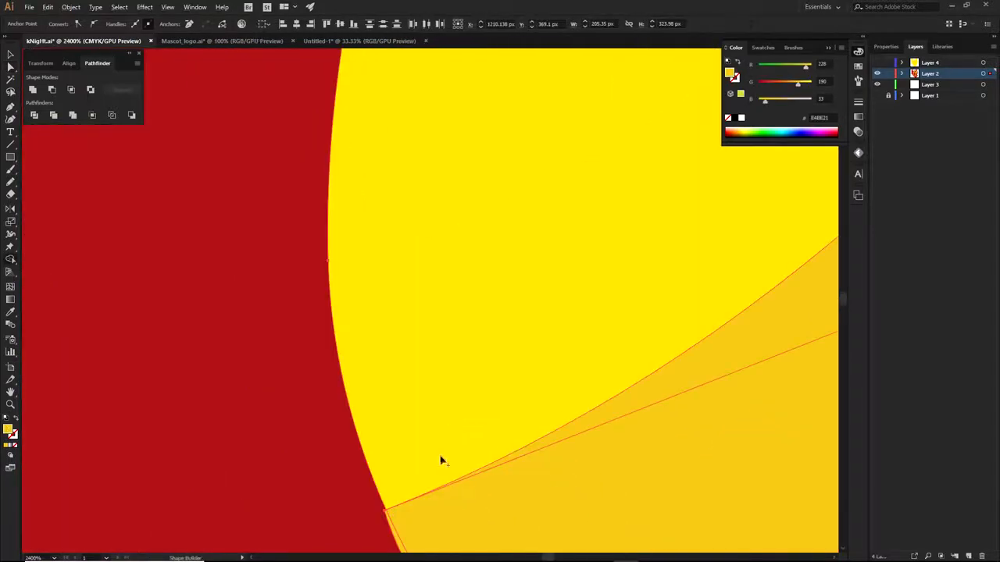
scroll(445, 456, "down", 3)
scroll(479, 344, "up", 3)
left_click(482, 374, "alt")
scroll(489, 373, "down", 4)
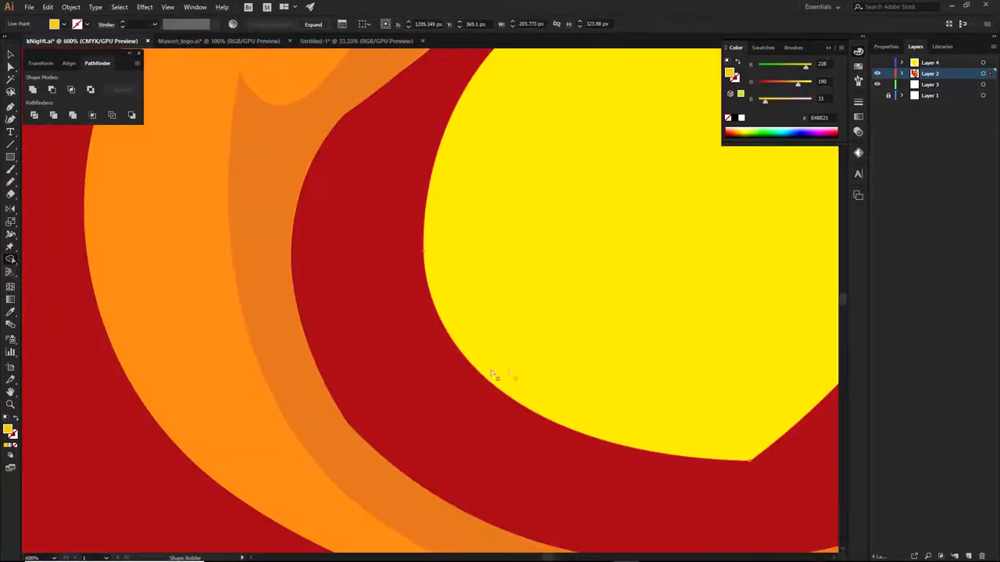
key("ctrl+z")
left_click(717, 364, "alt")
key("ctrl+z")
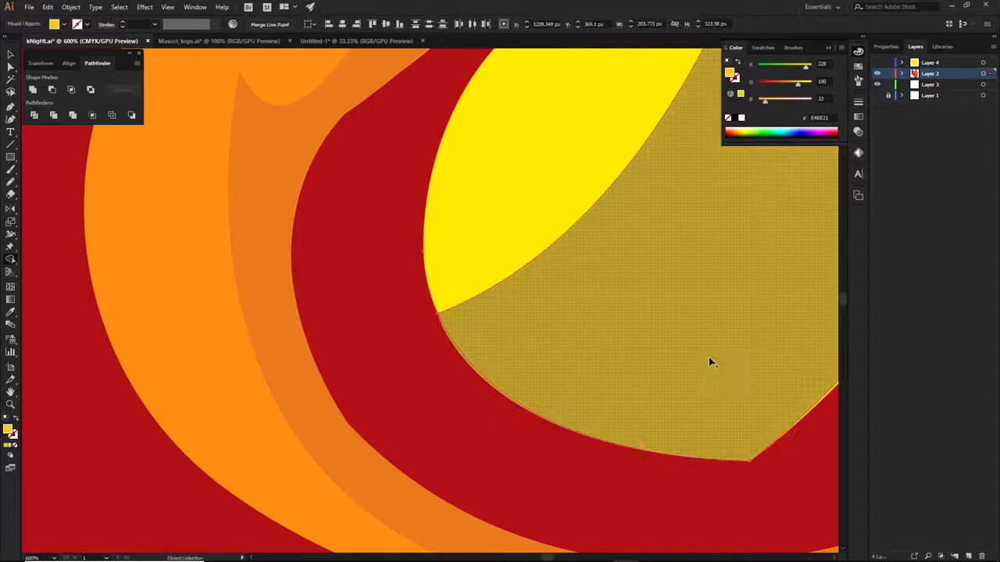
left_click_drag(831, 346, 528, 364)
Reshape the yellow highlight's outer curve from its bottom anchor with Direct Selection
key("a")
left_click(446, 478)
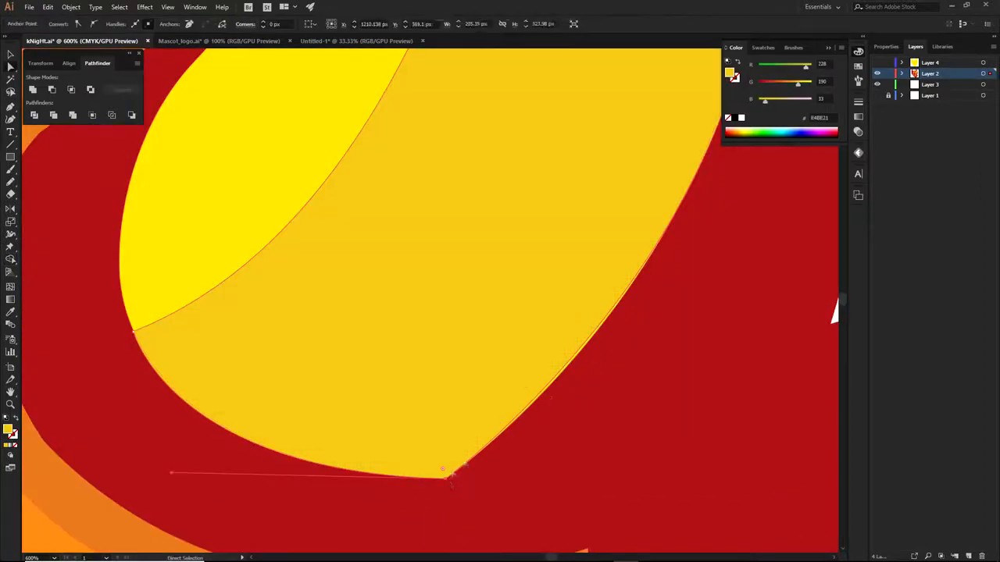
scroll(516, 404, "down", 3)
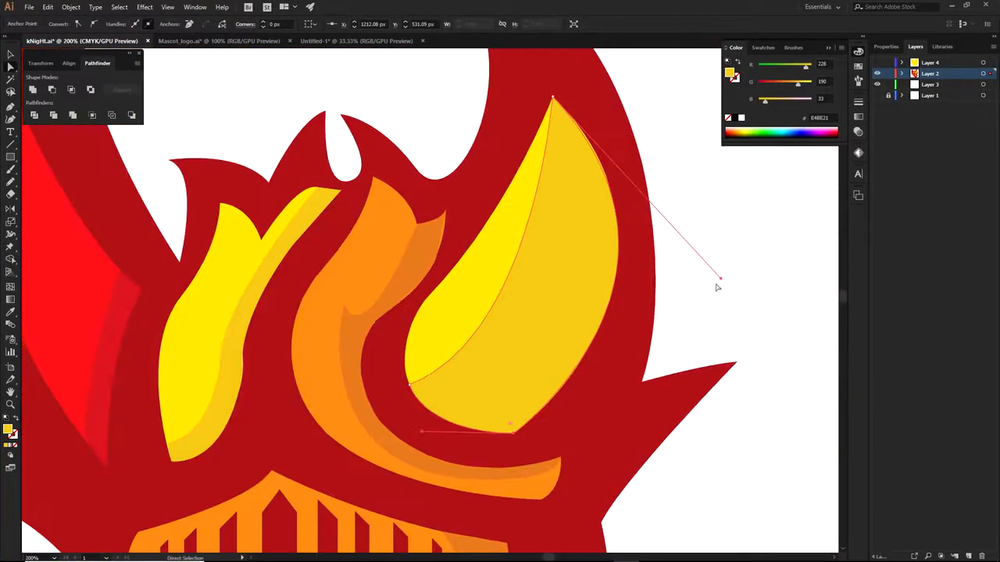
left_click_drag(723, 283, 726, 293)
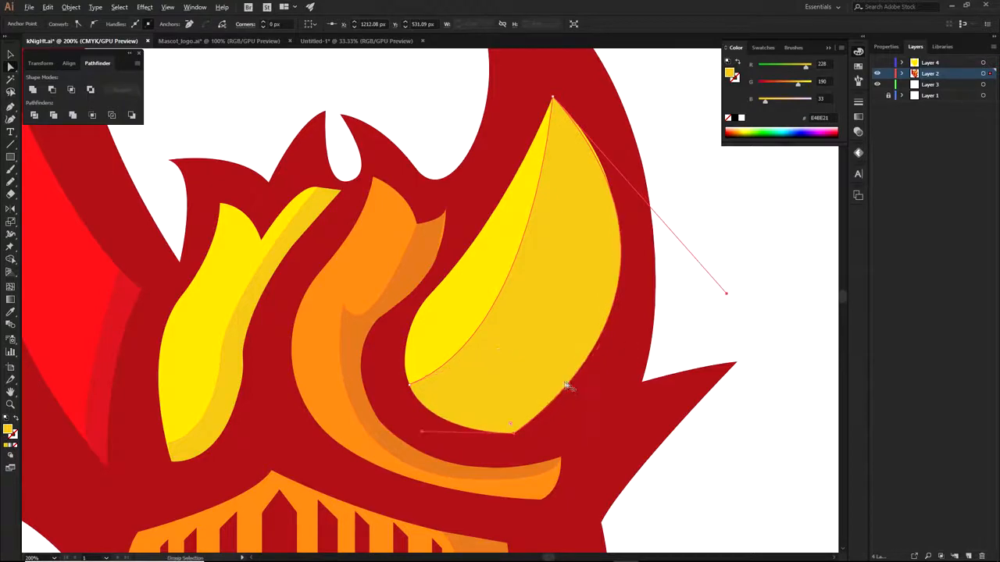
Trim the sliver overhanging the horn edge with Shape Builder, then deselect
left_click(450, 331, "shift")
key("shift+m")
scroll(571, 389, "up", 4)
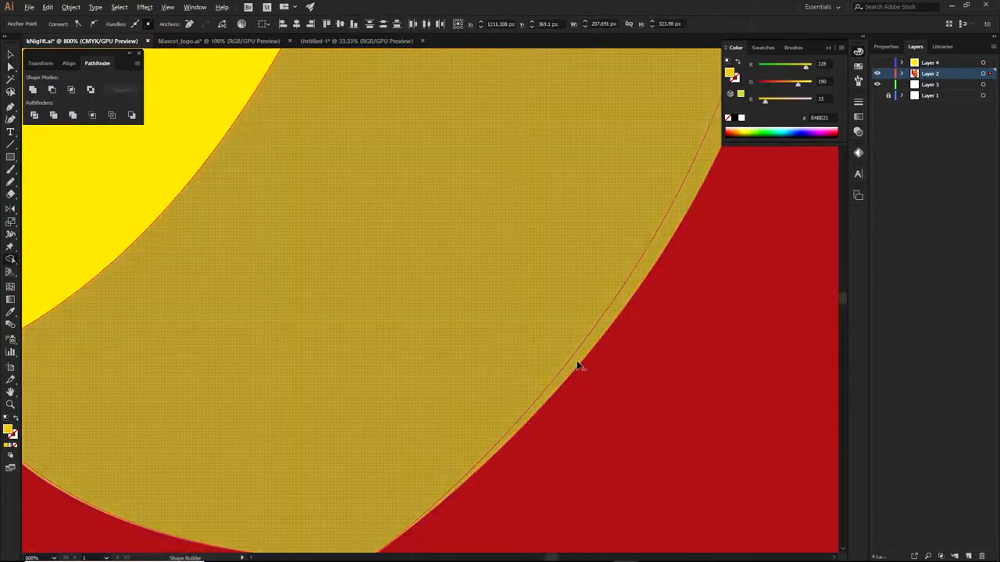
left_click(578, 365, "alt")
scroll(578, 366, "down", 4)
key("a")
key("ctrl+z")
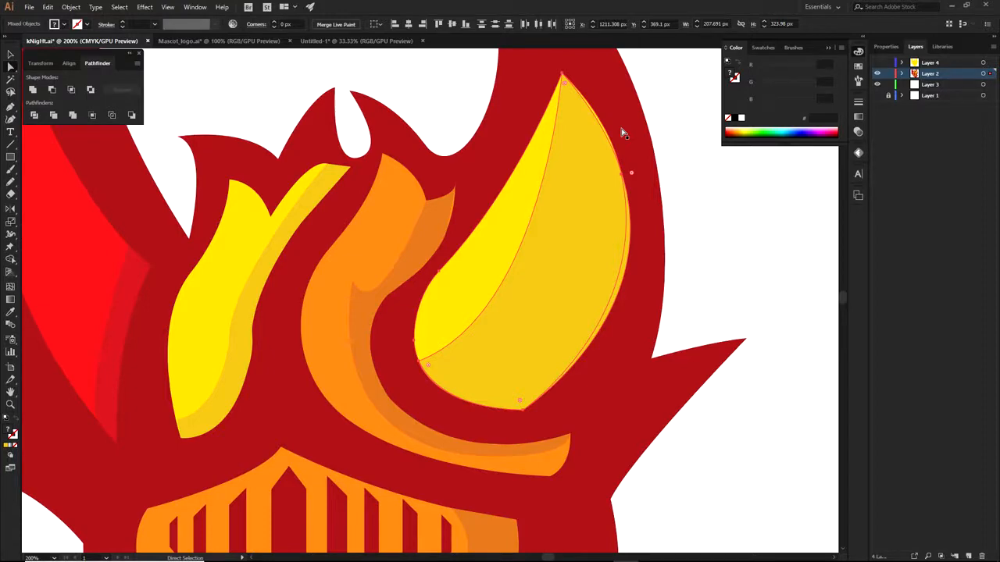
left_click(692, 174)
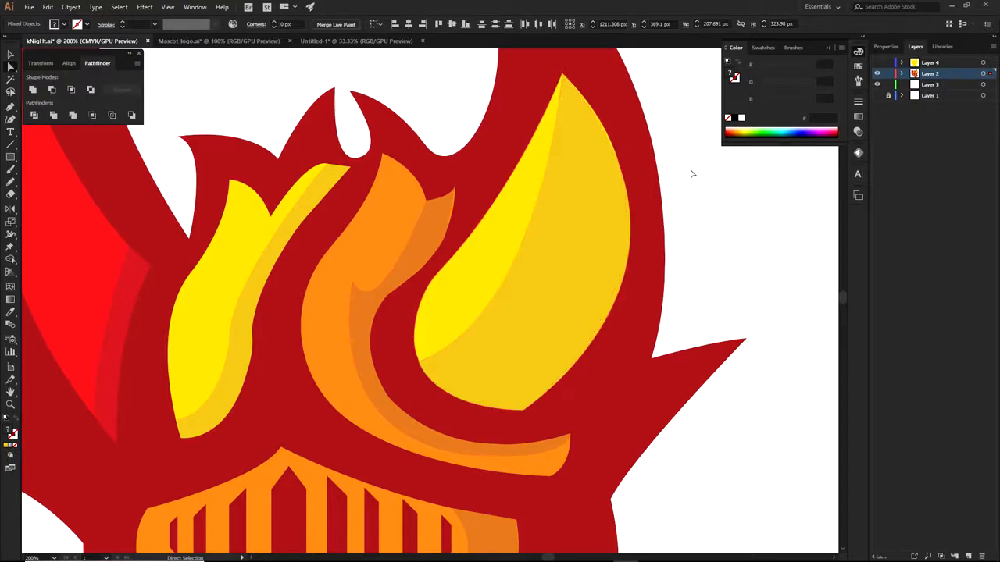
scroll(699, 187, "down", 2)
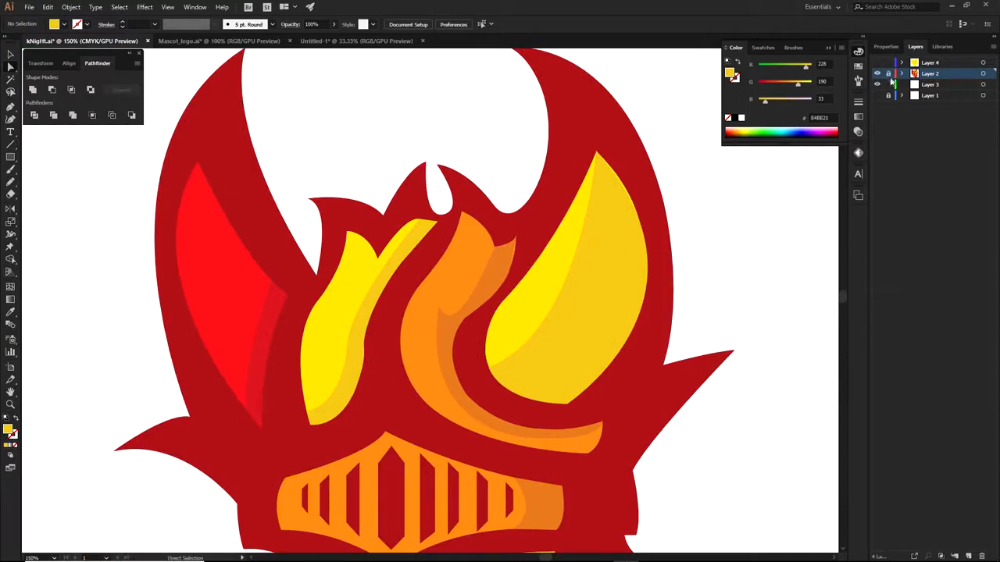
On a new top layer, trace the right horn's inner highlight area with curved Pen paths
left_click(967, 556)
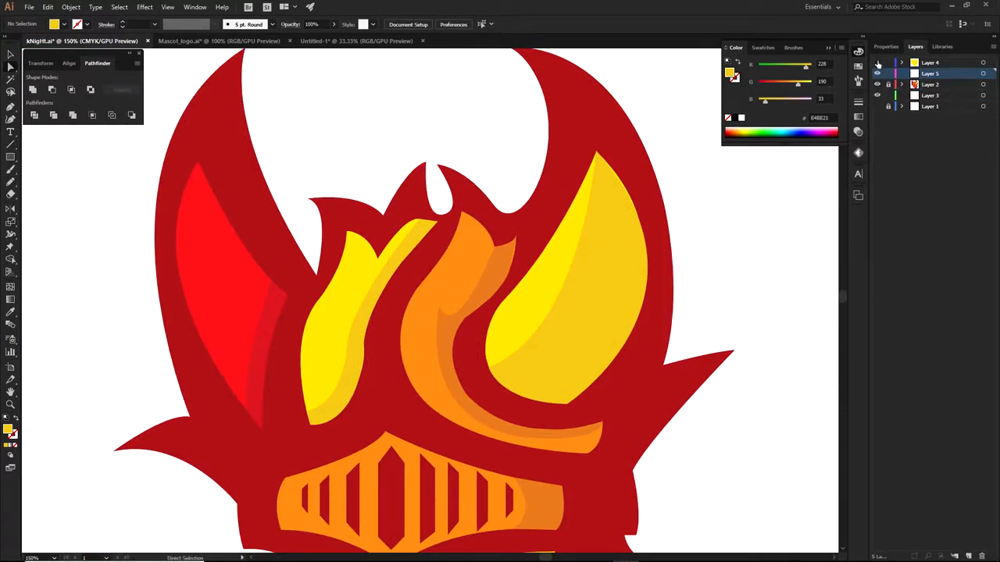
left_click_drag(930, 75, 929, 62)
key("p")
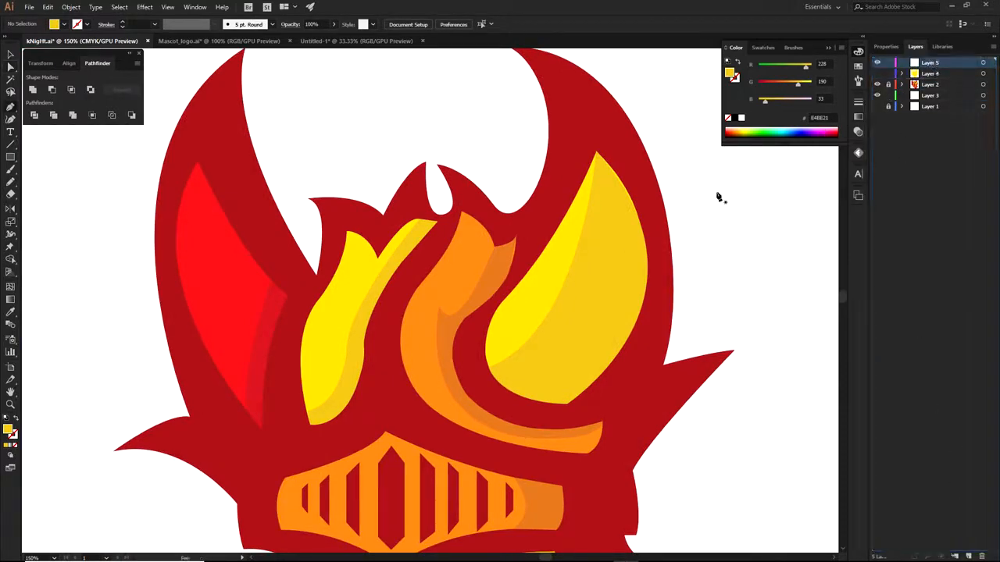
scroll(494, 334, "up", 2)
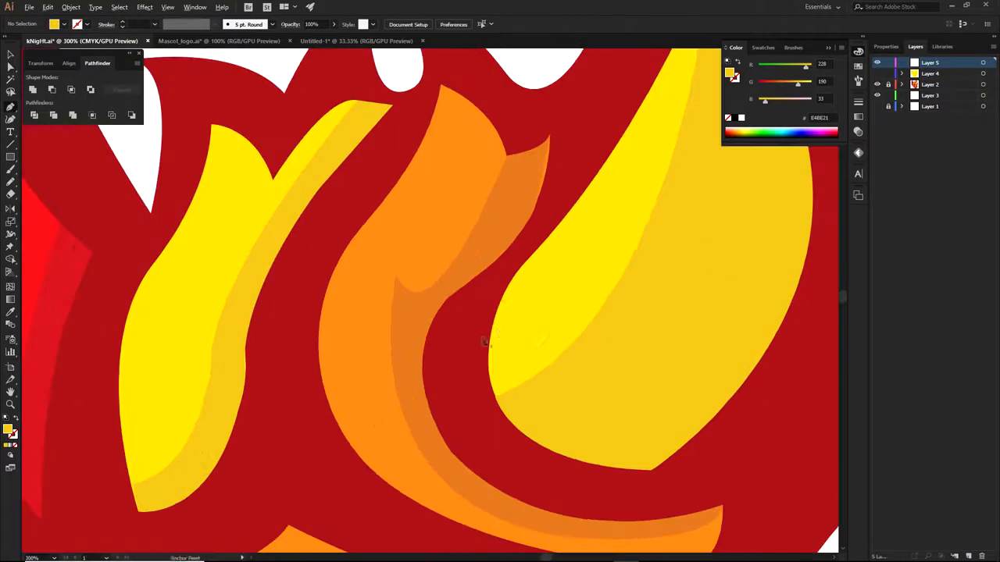
left_click(519, 270)
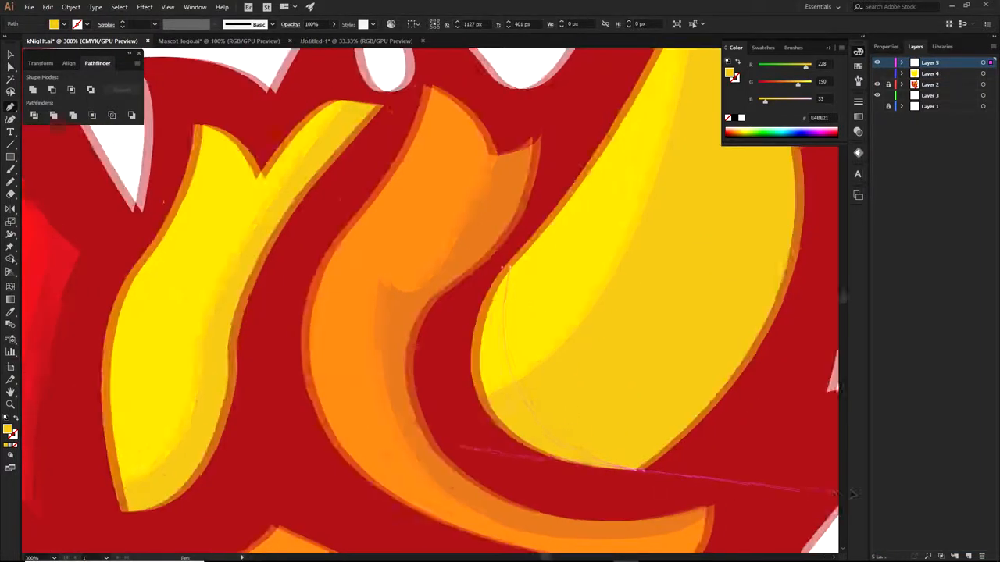
left_click_drag(851, 494, 712, 480)
left_click(531, 475)
key("ctrl+1")
left_click_drag(559, 283, 472, 188)
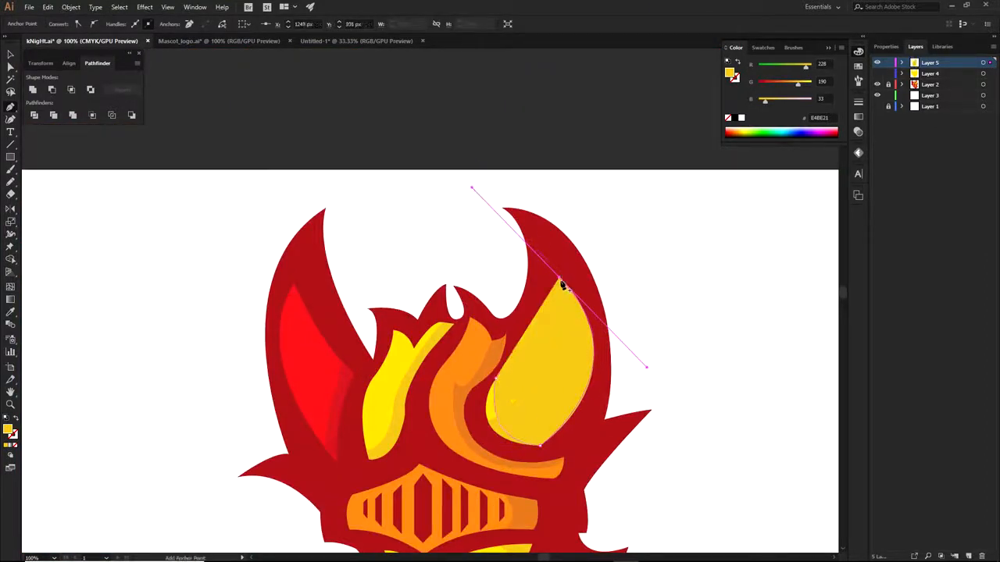
left_click(561, 284)
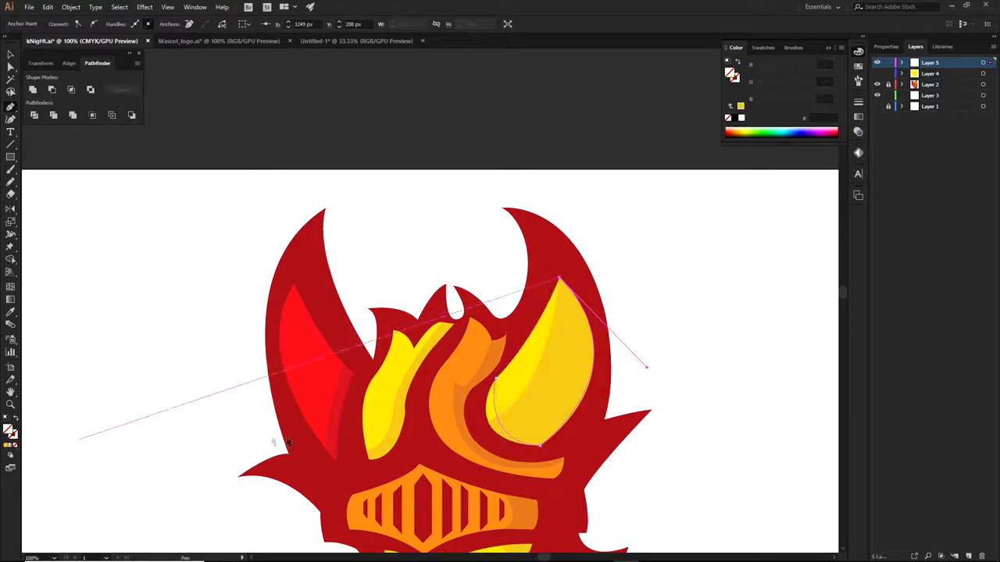
scroll(438, 425, "up", 1)
left_click_drag(525, 355, 438, 432)
left_click_drag(262, 395, 448, 361)
Trace the left horn's inner red area as a closed curved outline
left_click(497, 314)
left_click_drag(469, 449, 477, 484)
left_click(471, 450)
left_click_drag(408, 181, 464, 99)
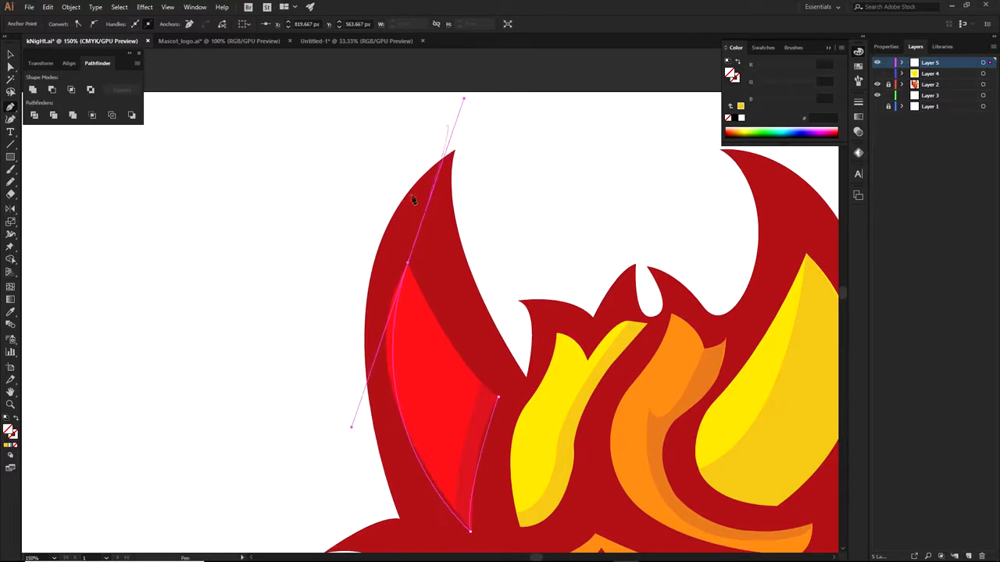
left_click(407, 263)
left_click_drag(407, 263, 416, 239)
left_click_drag(359, 406, 335, 406)
left_click_drag(499, 400, 554, 451)
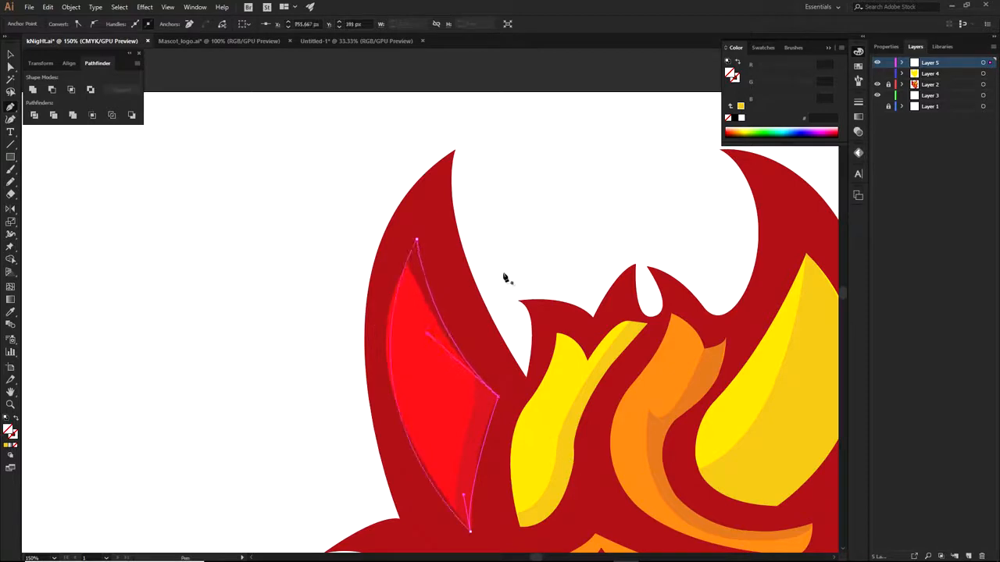
Hide Layer 2, show the yellow silhouette on Layer 4, and select the silhouette with both outlines
left_click_drag(568, 298, 428, 232)
key("a")
left_click(432, 190)
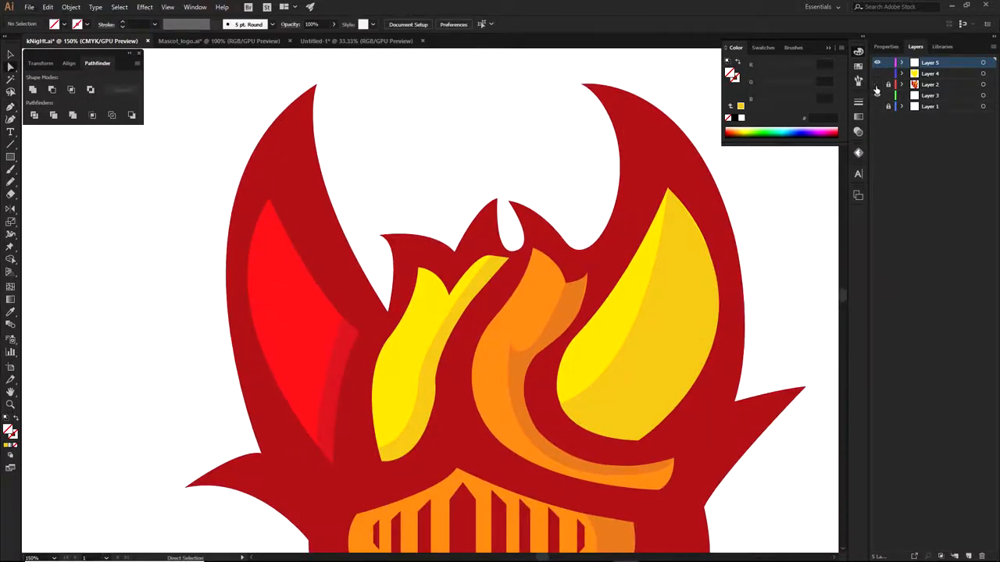
left_click(876, 85)
left_click(877, 75)
scroll(681, 254, "down", 1)
left_click_drag(770, 431, 769, 432)
left_click_drag(757, 435, 697, 425)
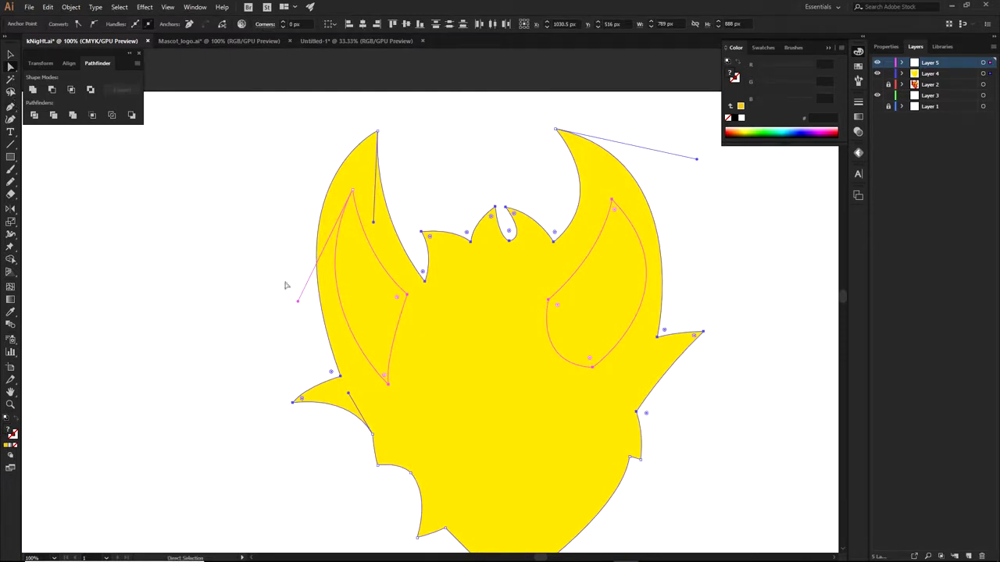
Cut the right and left horn openings out of the silhouette with Shape Builder
key("ctrl+a")
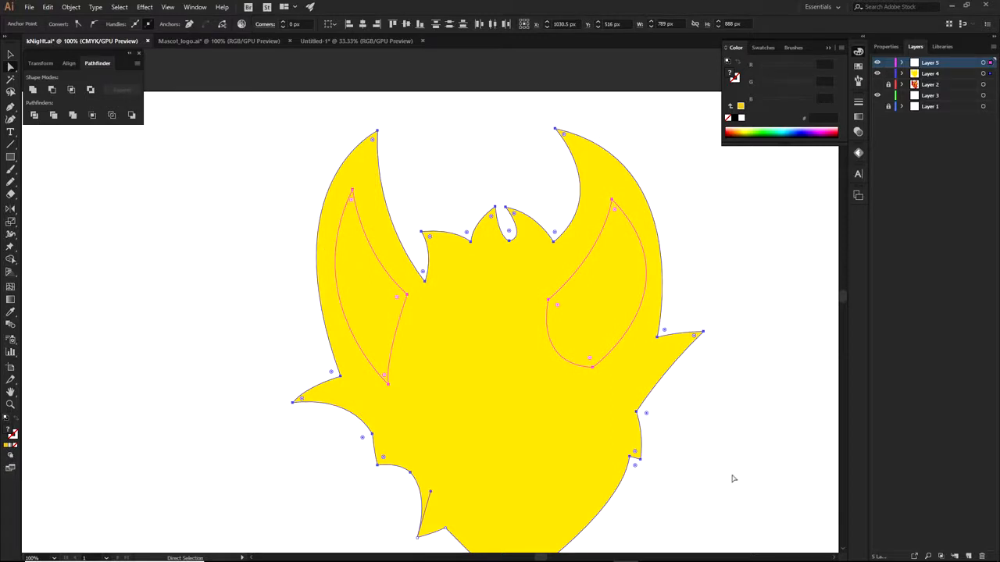
key("shift+m")
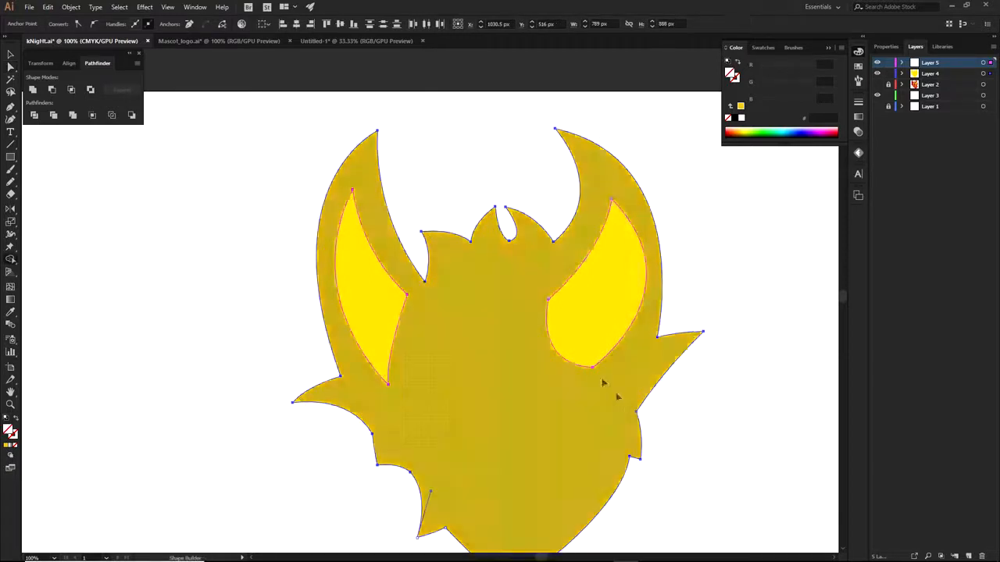
left_click(393, 301, "alt")
left_click(591, 311, "alt")
key("a")
left_click(692, 266)
left_click_drag(709, 347, 688, 340)
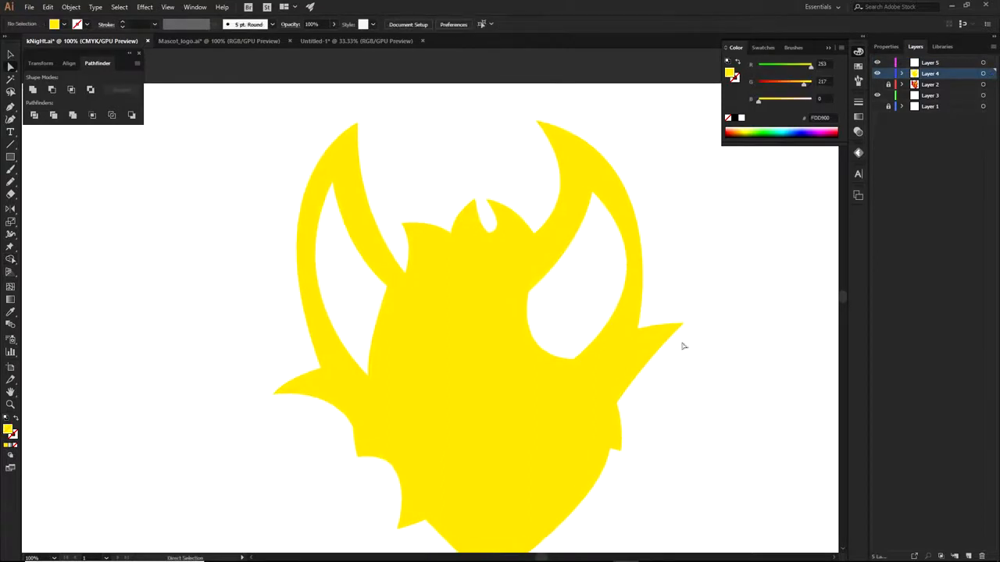
Fill the cut-out silhouette with near-black #19170F
left_click(545, 366)
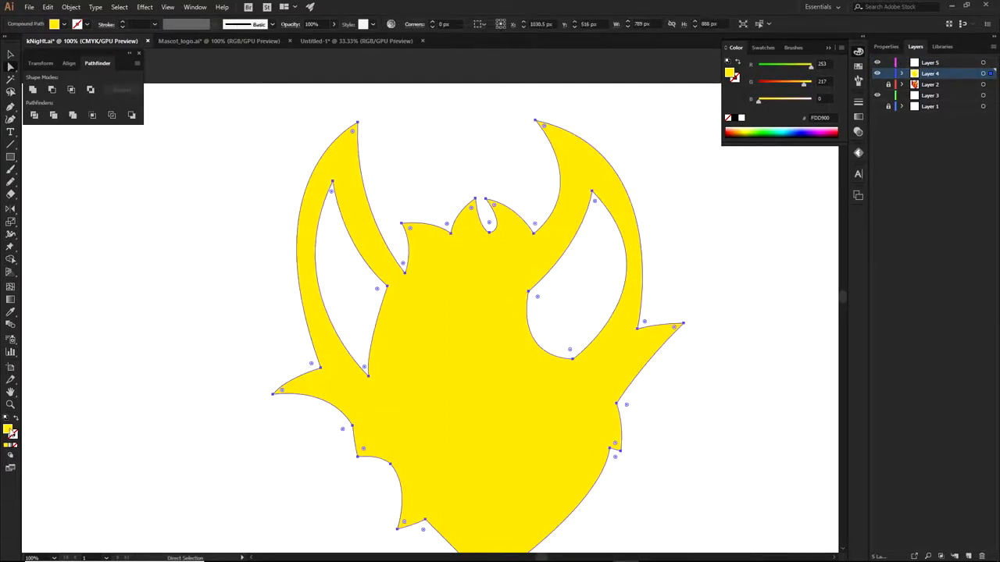
double_click(9, 429)
left_click(331, 366)
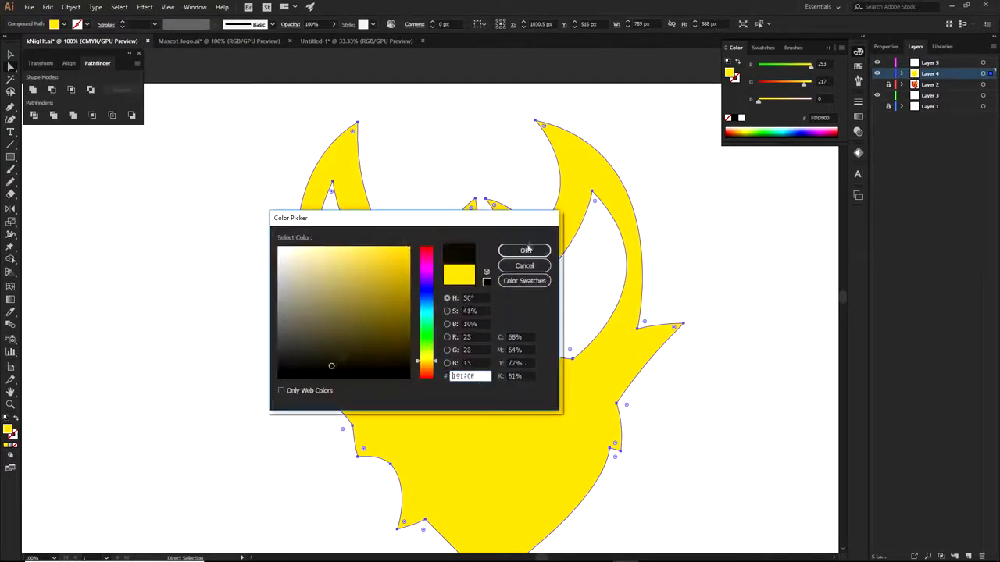
left_click(528, 249)
left_click(569, 297)
left_click_drag(508, 371, 533, 388)
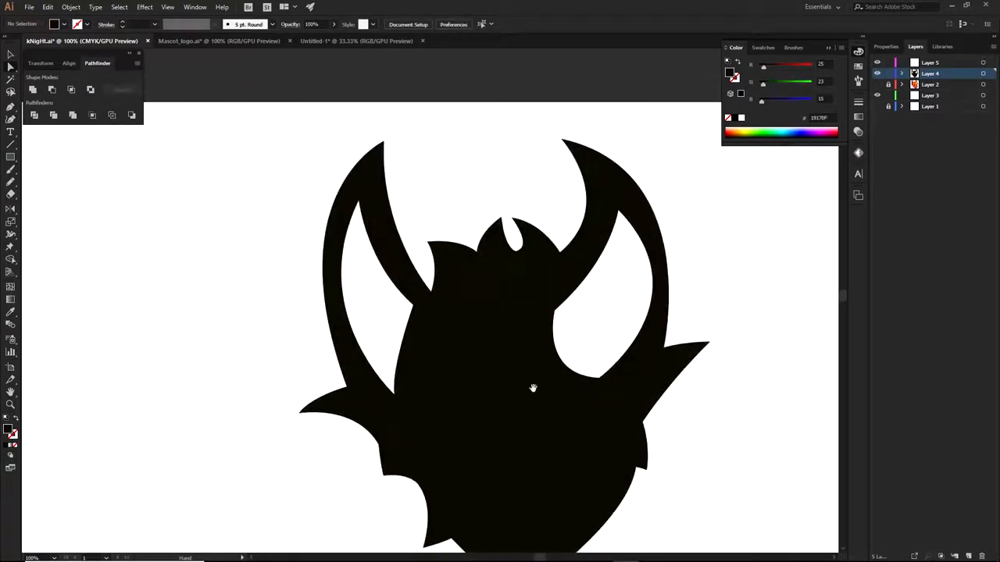
On a new layer below Layer 4, outline the right horn opening and fill it yellow
left_click(970, 554)
left_click_drag(940, 80, 937, 94)
key("p")
left_click(537, 308)
left_click(539, 379)
left_click(604, 388)
left_click(651, 342)
left_click(662, 298)
left_click(664, 247)
left_click(647, 213)
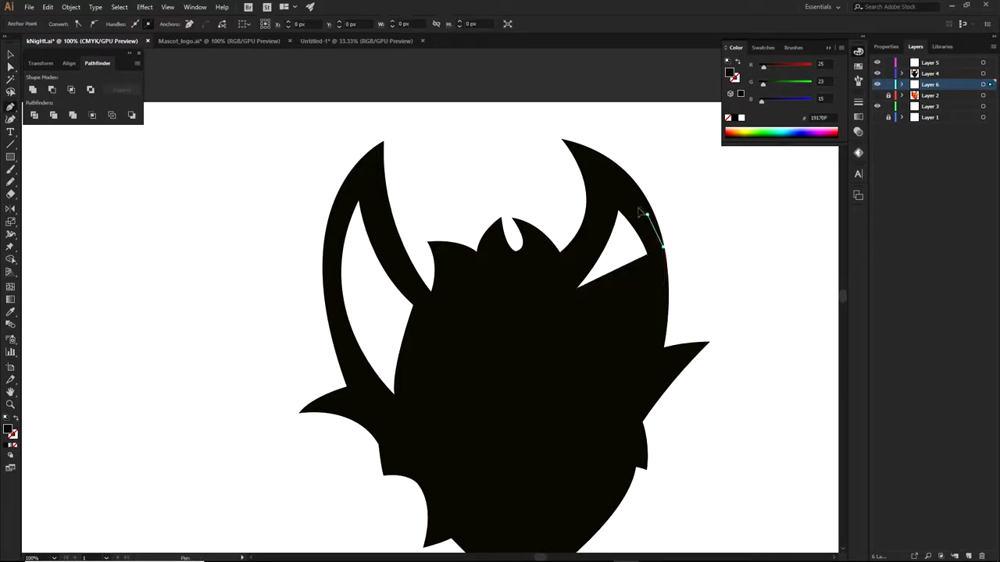
left_click(617, 195)
left_click(589, 247)
left_click(577, 281)
left_click(537, 308)
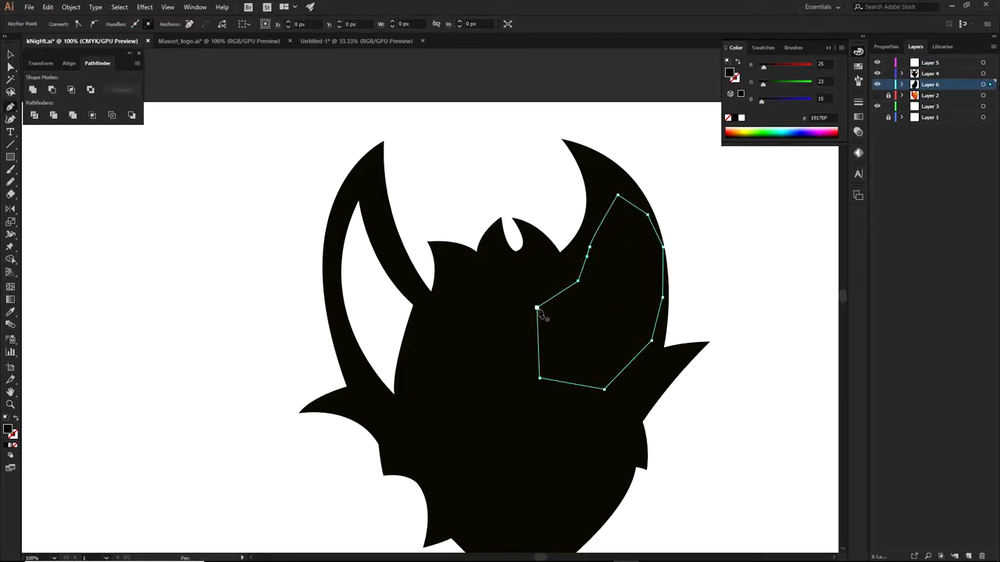
left_click(747, 130)
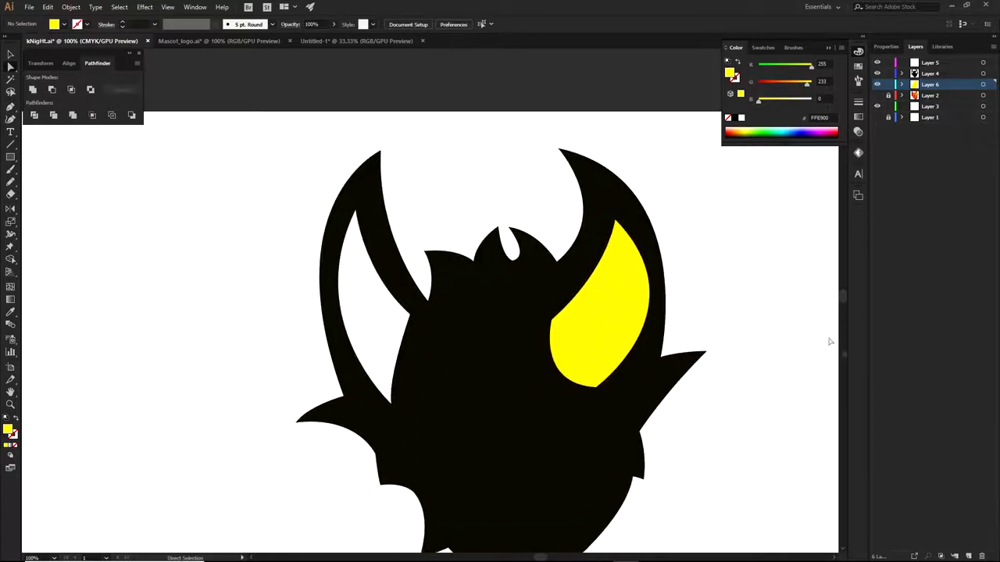
On another new layer, draw a highlight path along the yellow shape's right edge and bottom
left_click(965, 556)
key("p")
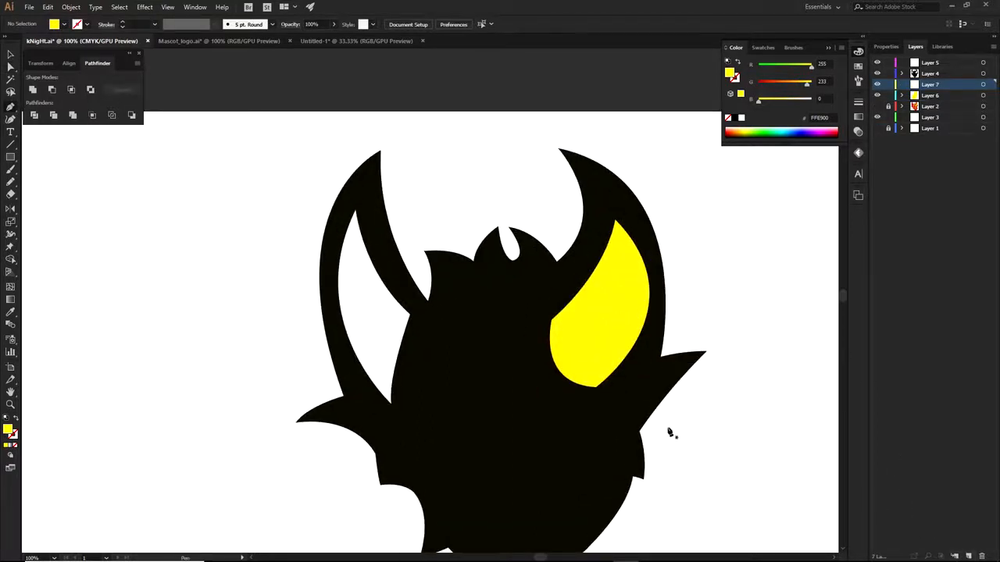
left_click(541, 368)
left_click_drag(638, 252, 637, 194)
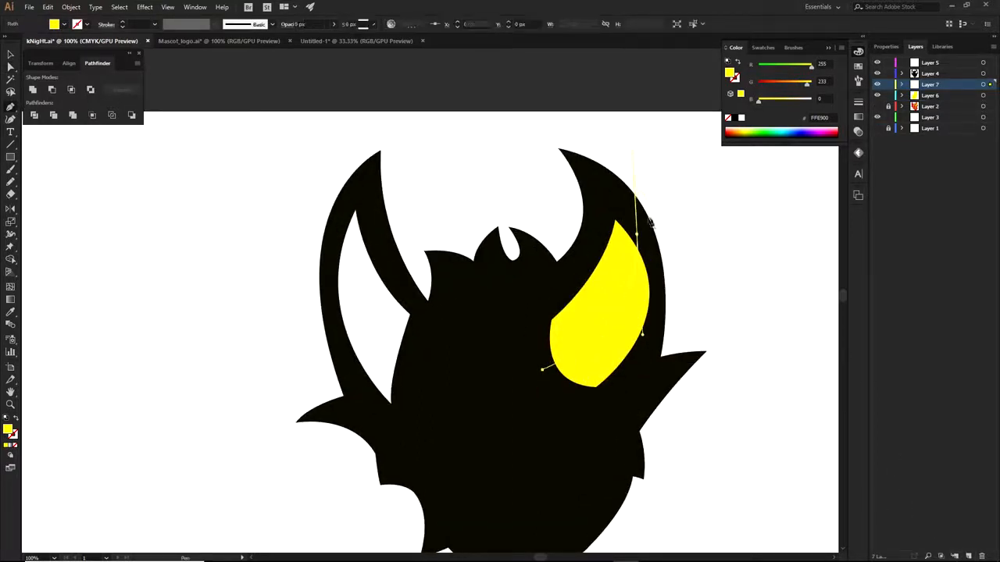
left_click(655, 277)
left_click(657, 333)
left_click(625, 382)
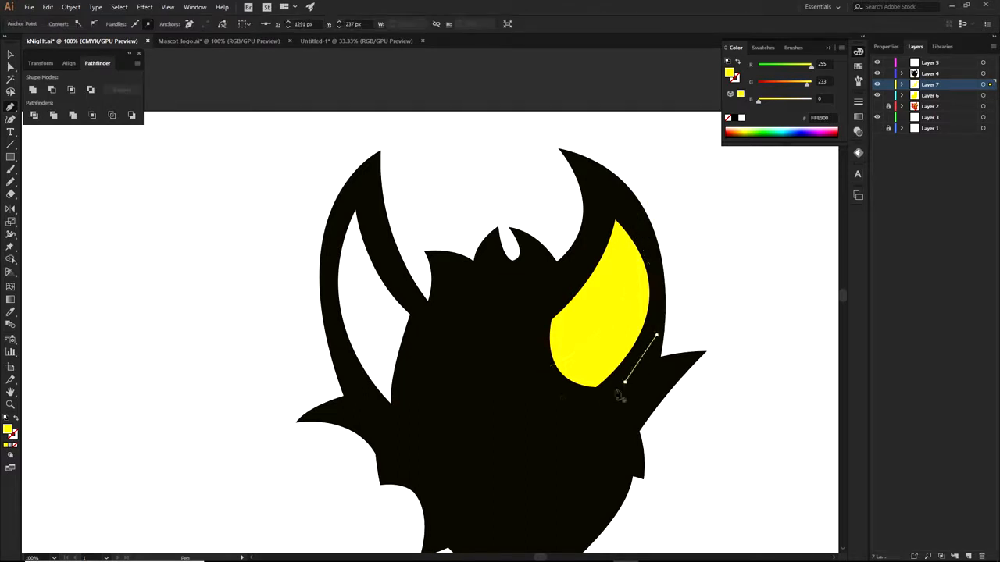
left_click(599, 401)
left_click(554, 394)
Show Layers 4–7 and hide the coloured knight on Layer 2
left_click(877, 107)
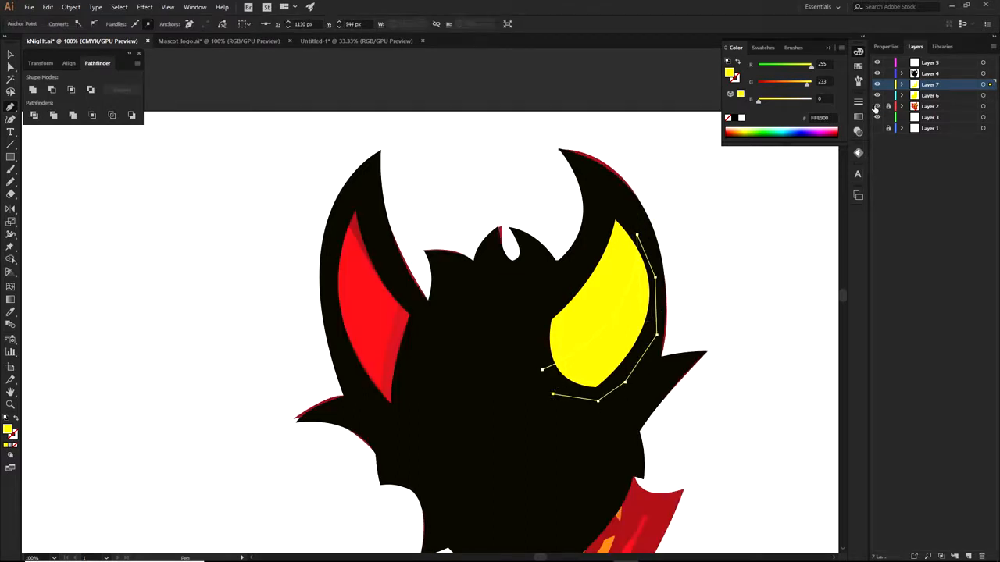
left_click(878, 64)
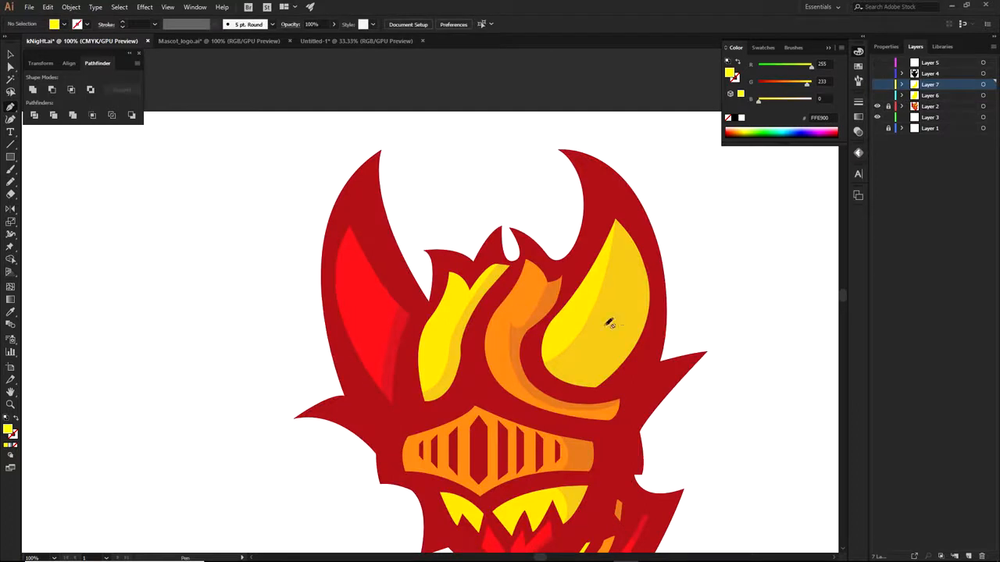
left_click_drag(876, 64, 876, 98)
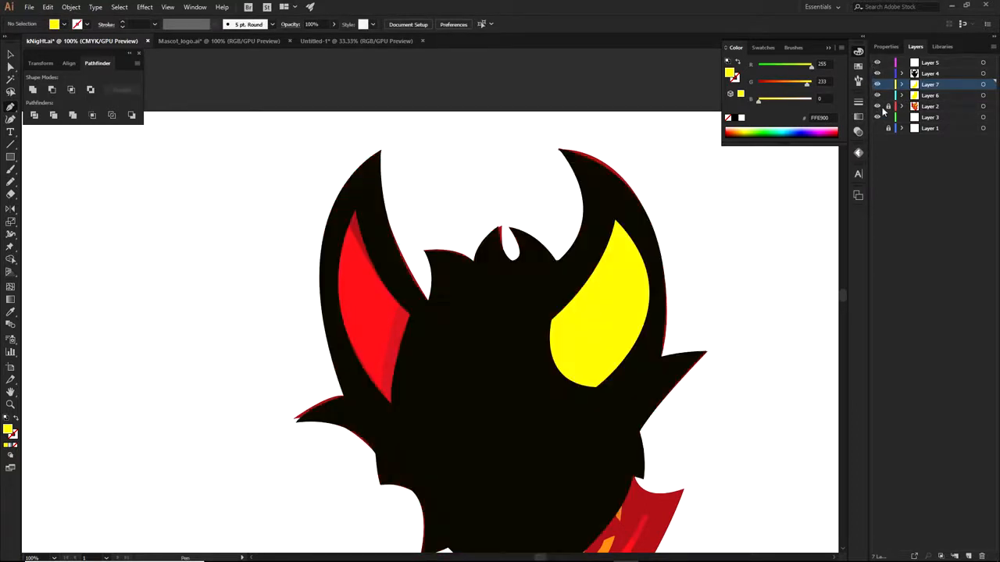
left_click(877, 107)
Recolour the lower horn highlight band orange D09000
left_click(578, 359, "ctrl")
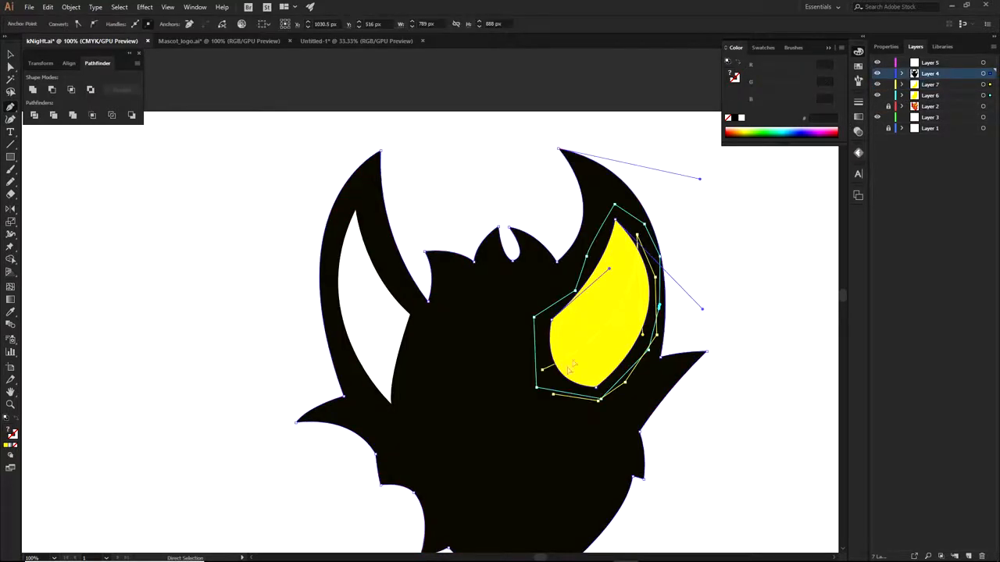
left_click(544, 373)
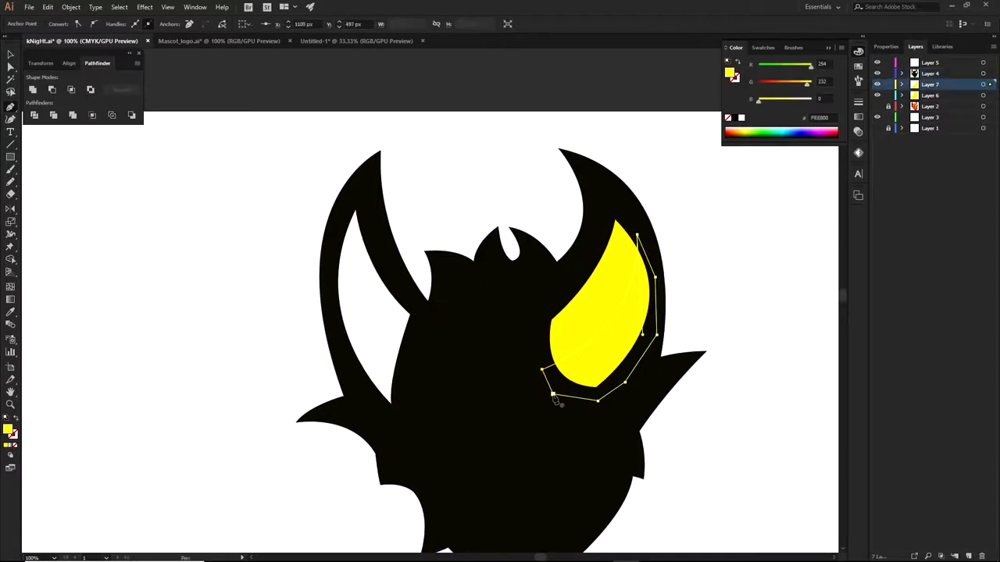
left_click(738, 131)
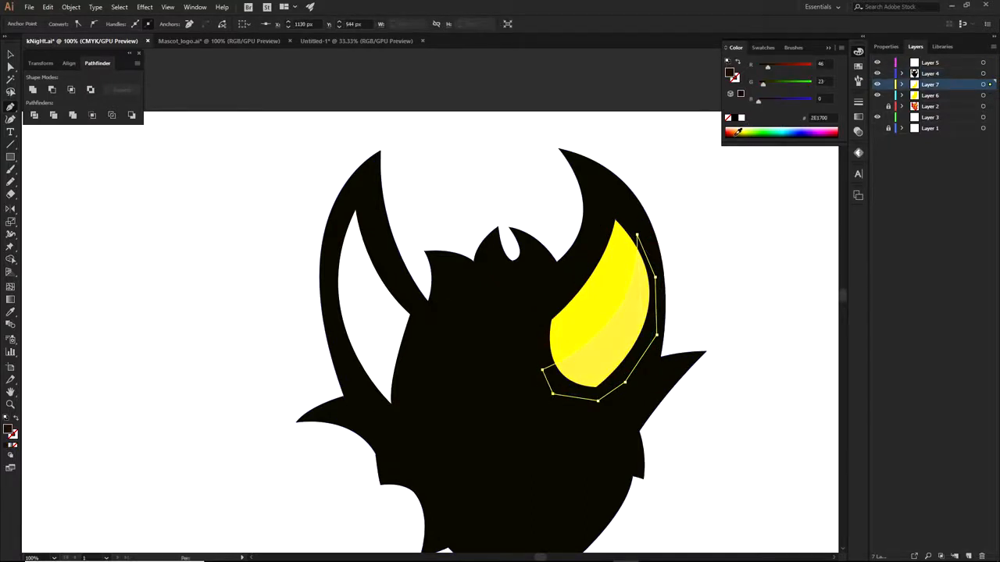
left_click(734, 133)
left_click(737, 132)
left_click(718, 332, "ctrl")
left_click_drag(721, 340, 695, 314)
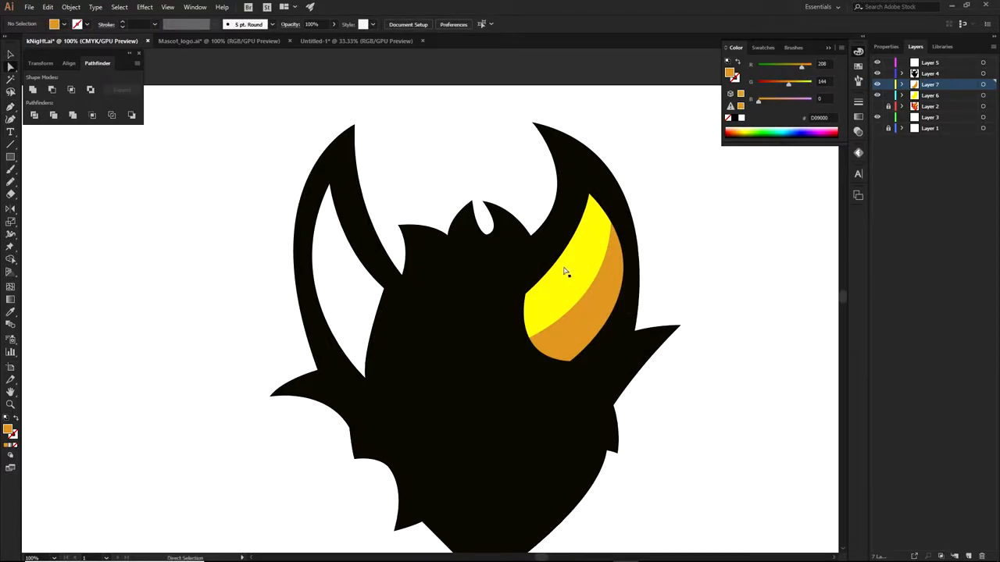
Reshape the right horn opening in the black silhouette by moving its anchors and handles
left_click(527, 300)
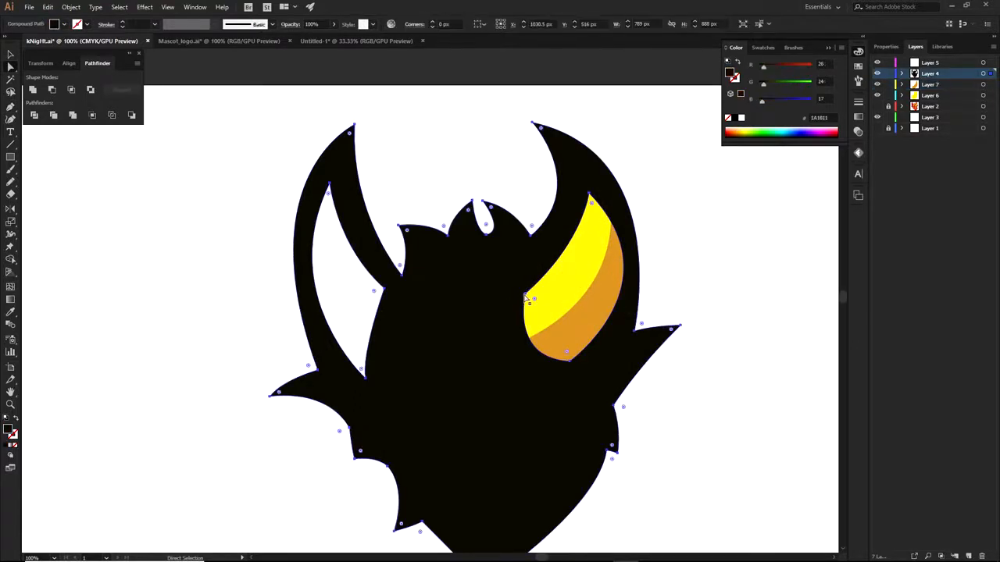
left_click(525, 294)
left_click_drag(525, 295, 515, 304)
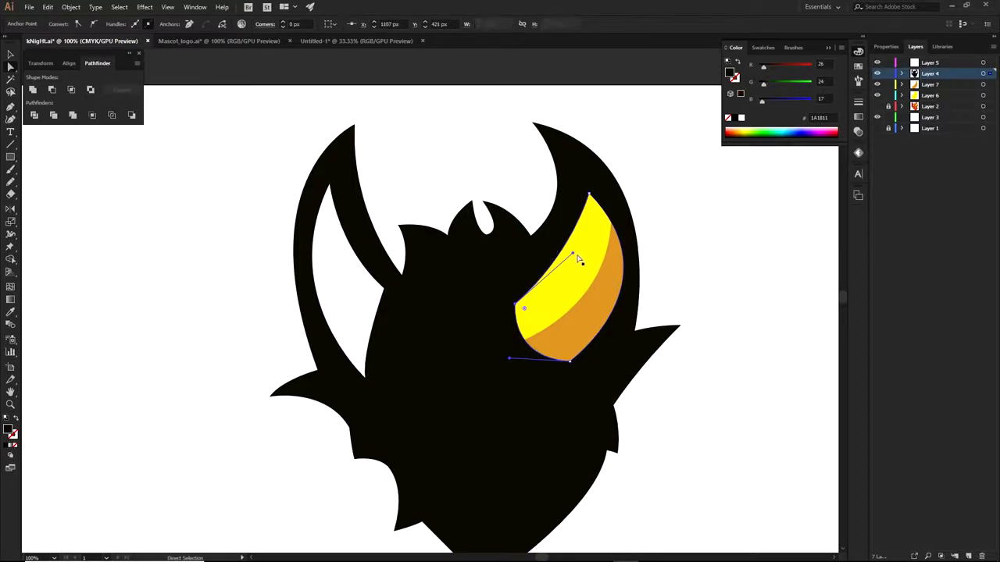
left_click_drag(573, 257, 592, 260)
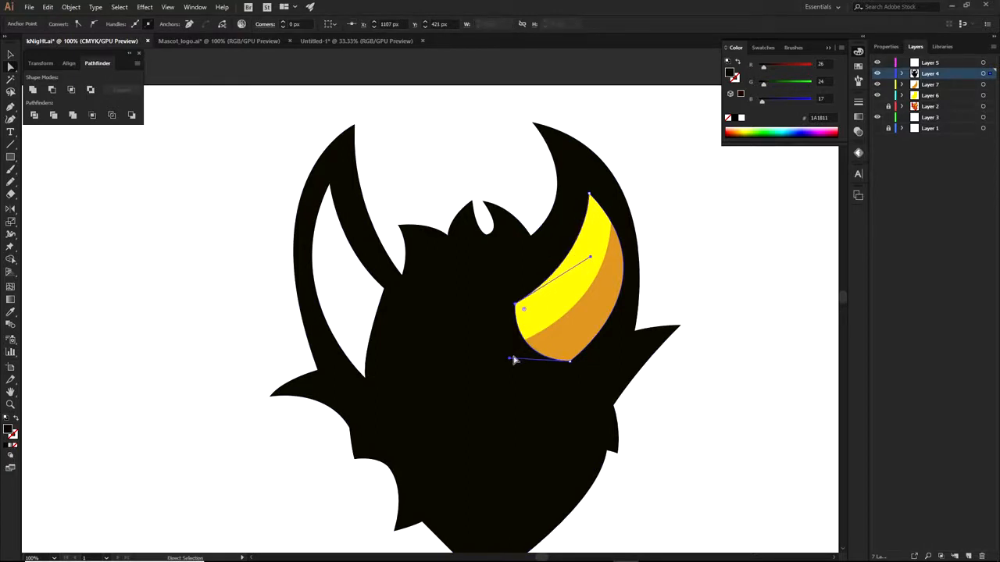
mouse_move(509, 360)
left_mouse_down()
mouse_move(524, 346)
mouse_move(510, 363)
left_mouse_up()
left_click_drag(570, 361, 503, 375)
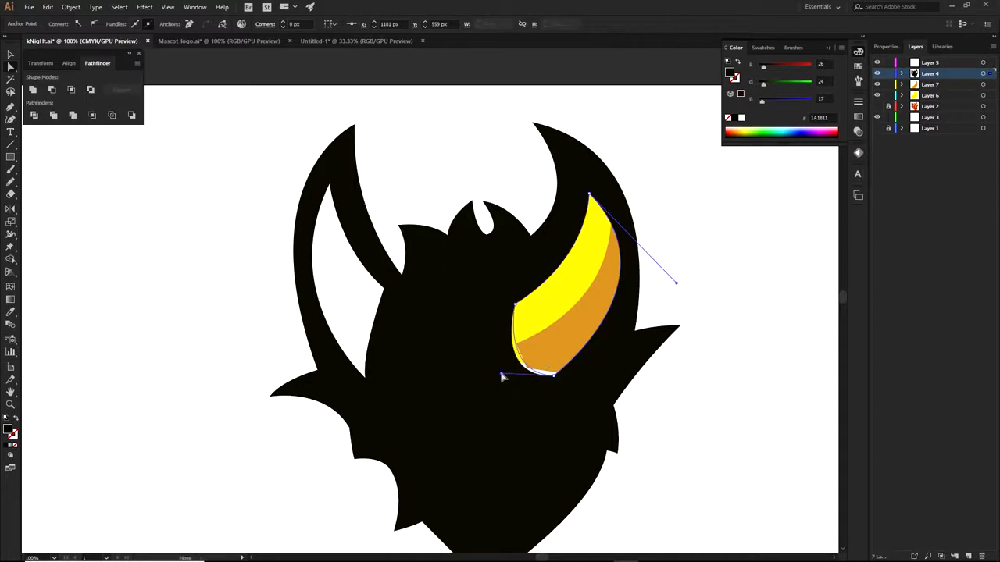
left_click(674, 391)
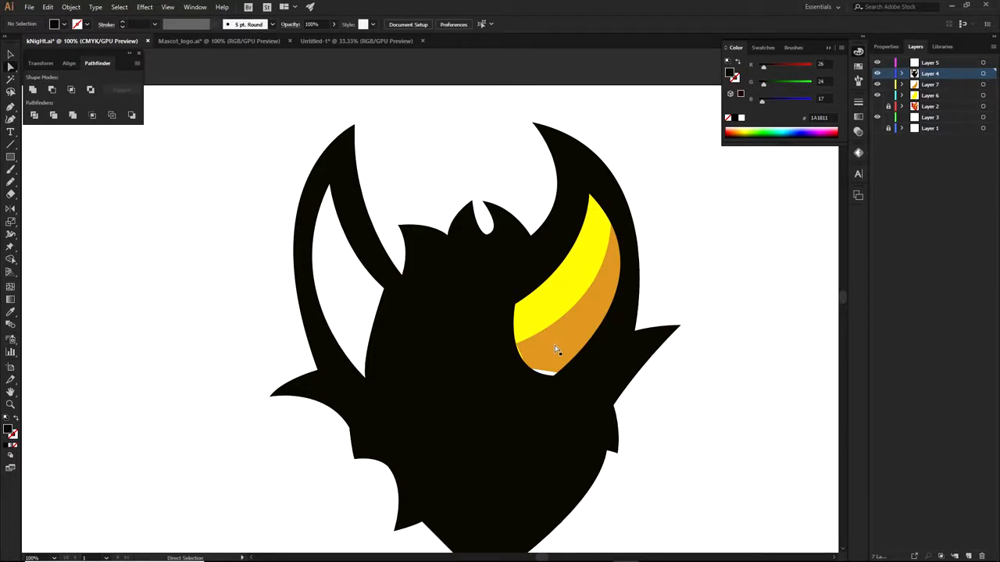
At 150% zoom, move the orange band right to fill the horn's outer edge
scroll(556, 350, "up", 1)
left_click(512, 373)
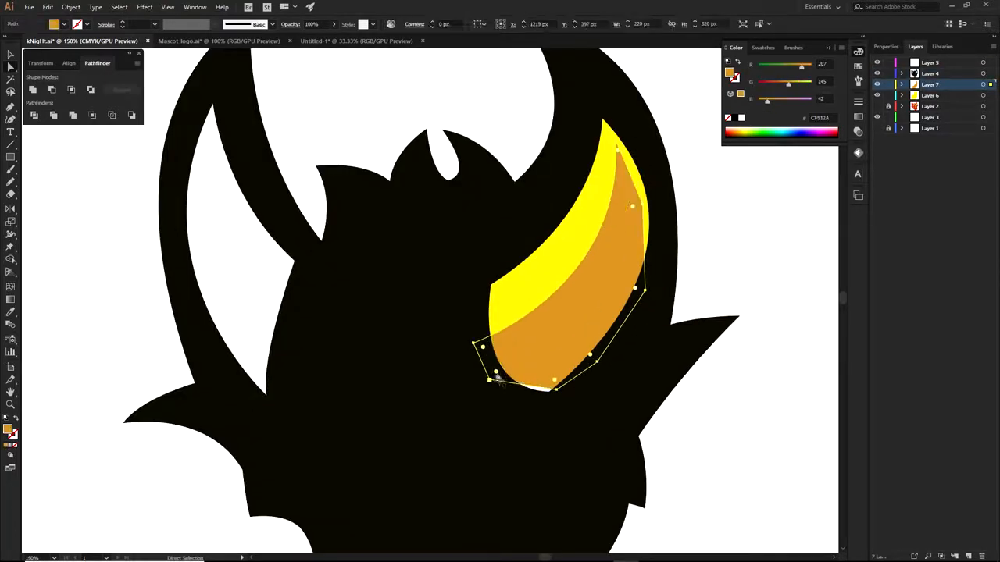
left_click_drag(493, 371, 503, 399)
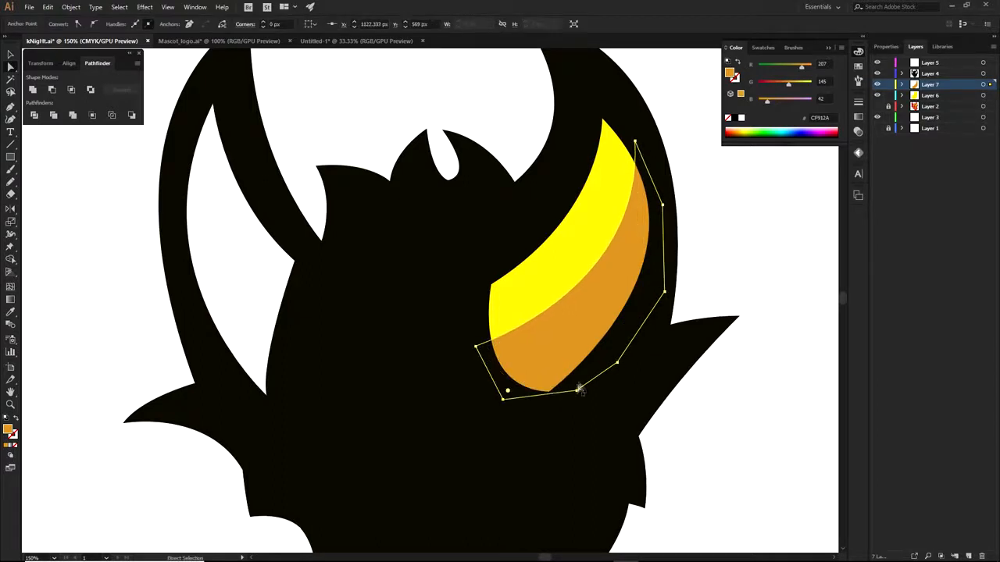
left_click(752, 181)
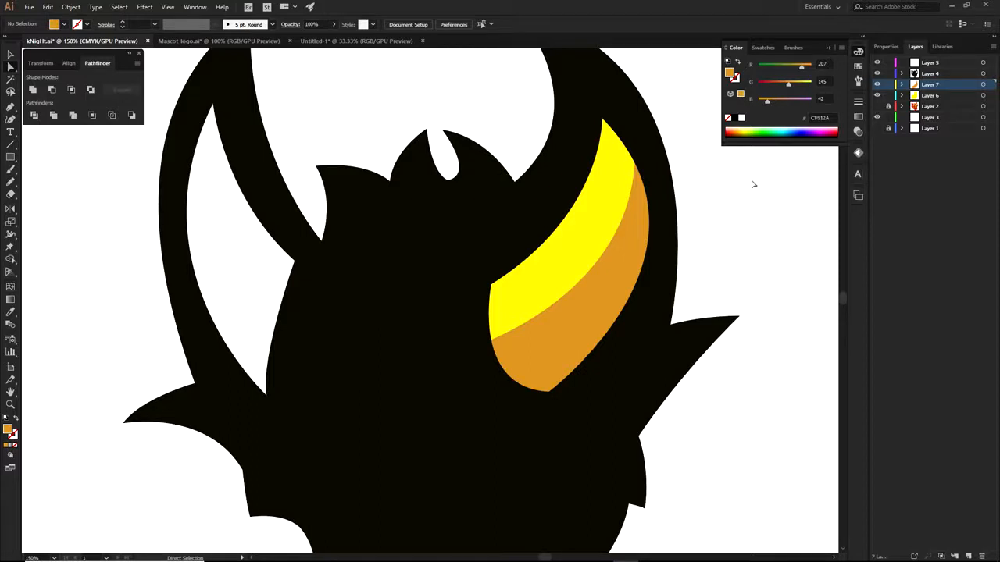
Zoom out to 66.67%, test-move the black head and horn shapes, then undo
scroll(708, 379, "down", 2)
left_click_drag(706, 388, 650, 380)
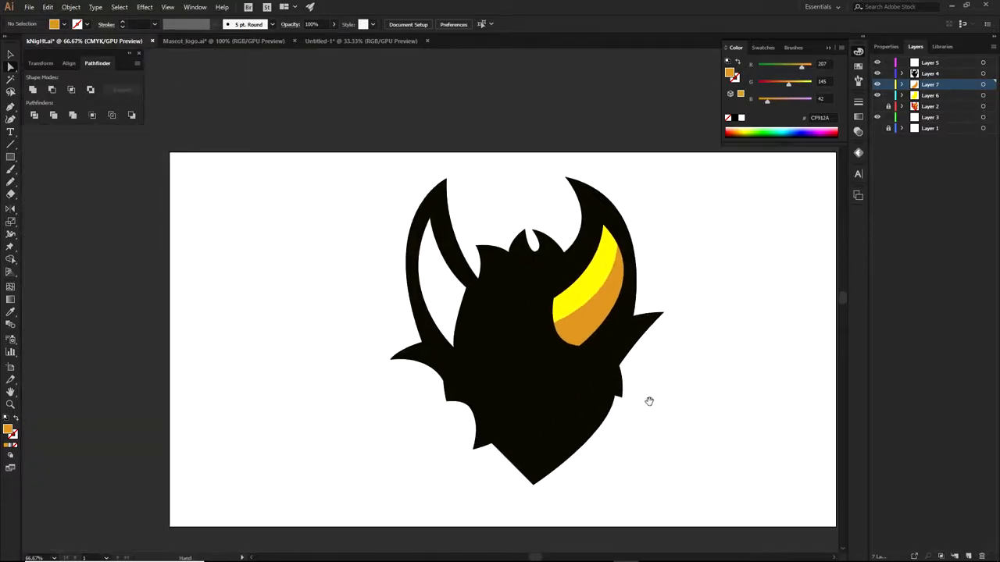
scroll(628, 399, "up", 2)
scroll(570, 373, "down", 2)
left_click_drag(560, 372, 526, 383)
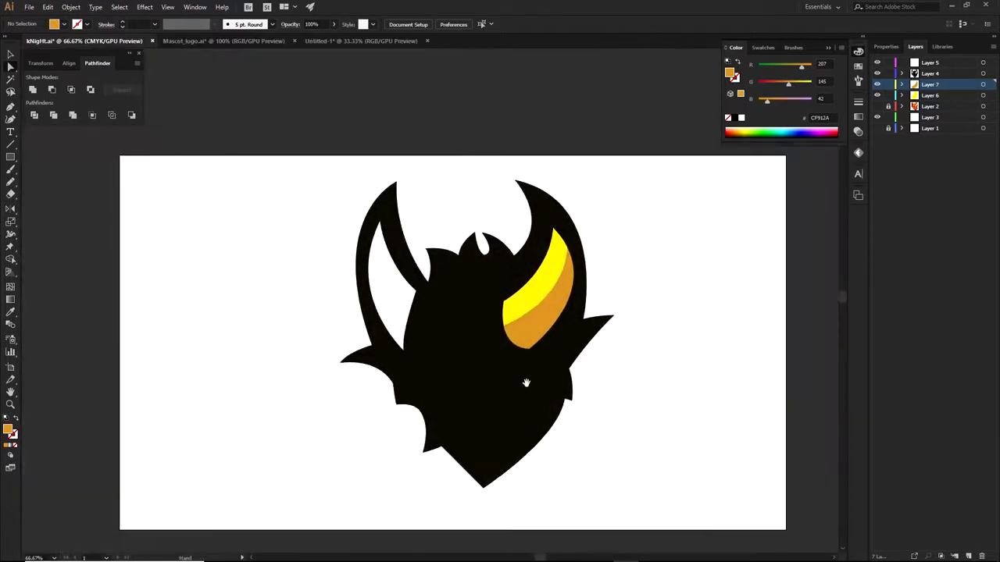
left_click_drag(420, 195, 581, 371)
left_click_drag(420, 292, 588, 292)
key("ctrl+z")
key("a")
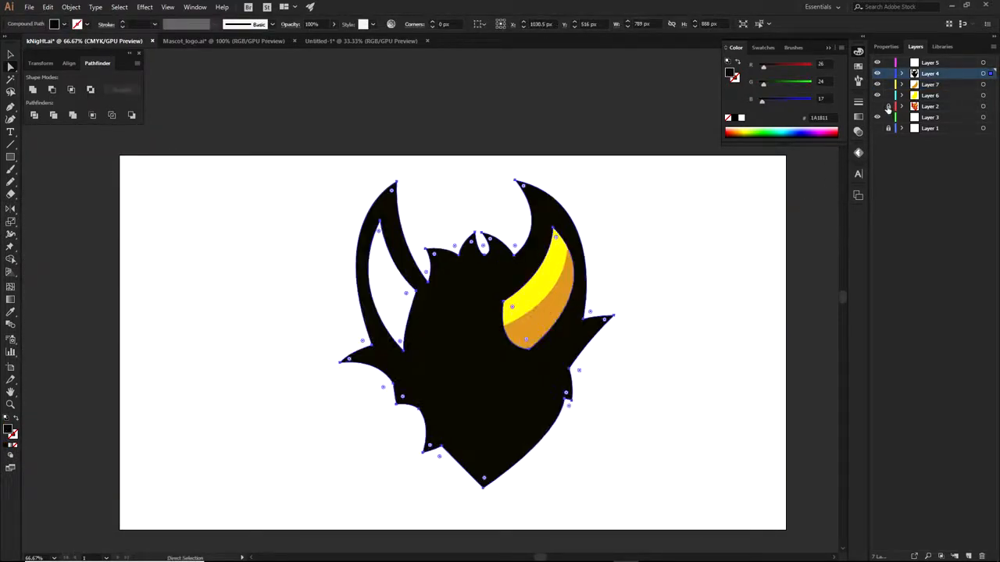
left_click(770, 188)
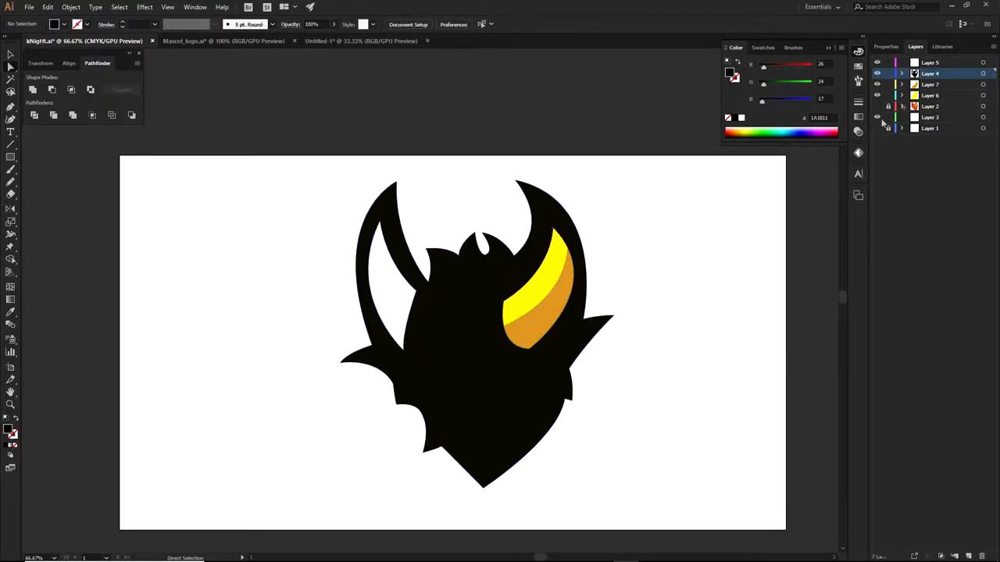
Hide Layers 4–7, show and unlock Layer 2, and test-move the knight artwork
left_click_drag(880, 94, 880, 67)
left_click(876, 105)
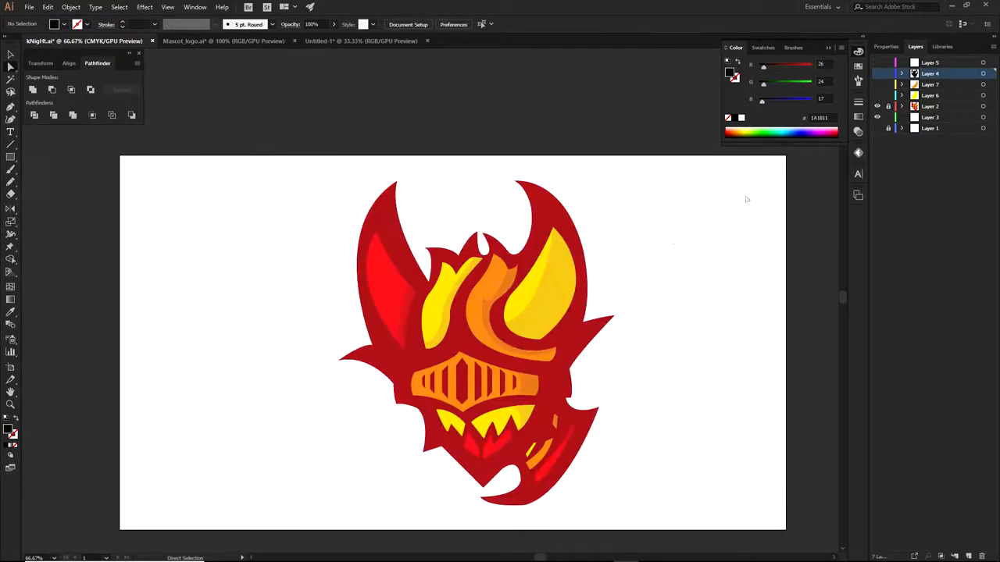
left_click(895, 107)
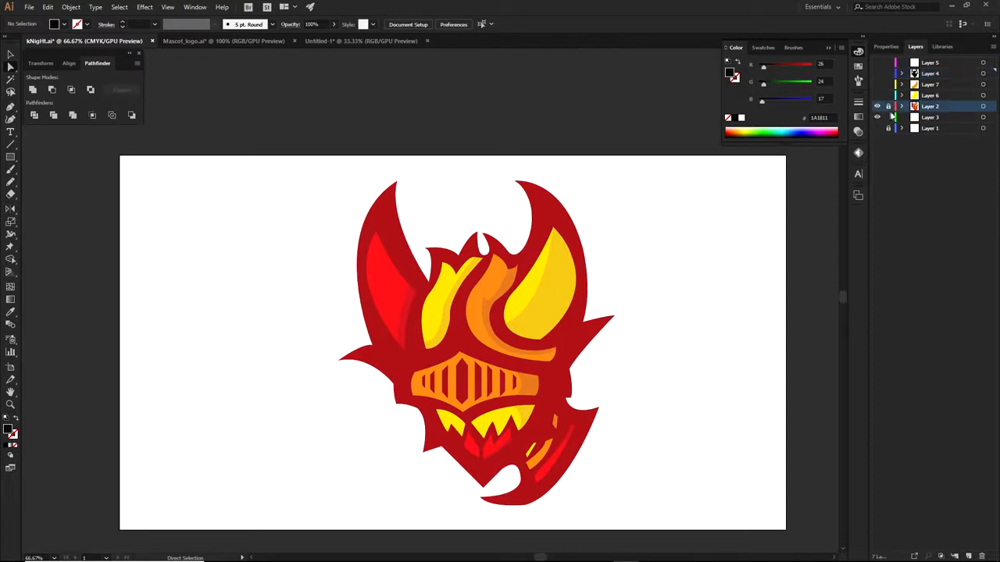
left_click(888, 106)
key("v")
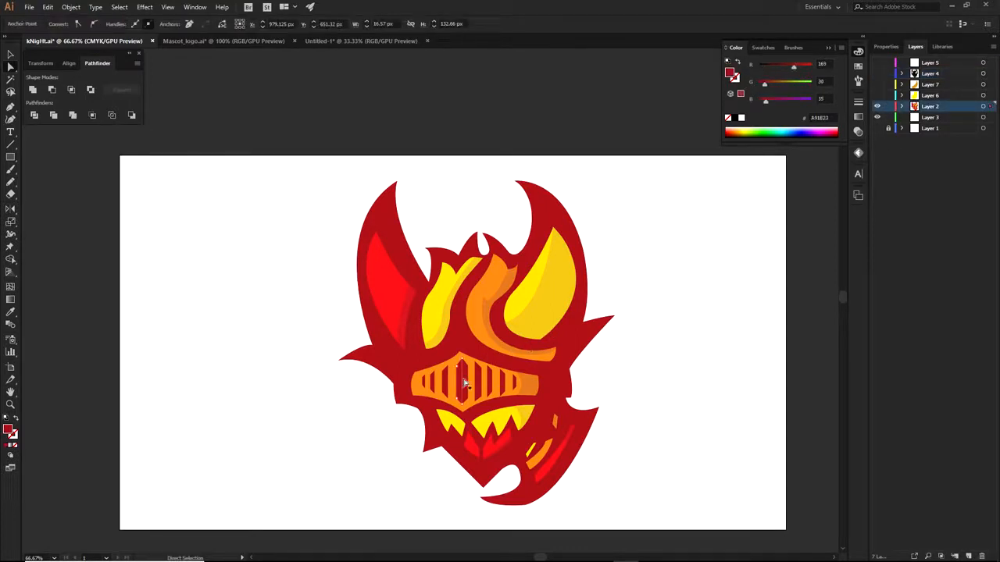
left_click(464, 386)
left_click_drag(464, 388, 456, 414)
Pull the red visor stripe pieces out, then undo to restore the knight
key("ctrl+shift+a")
key("a")
left_click_drag(688, 367, 586, 474)
left_click(658, 508)
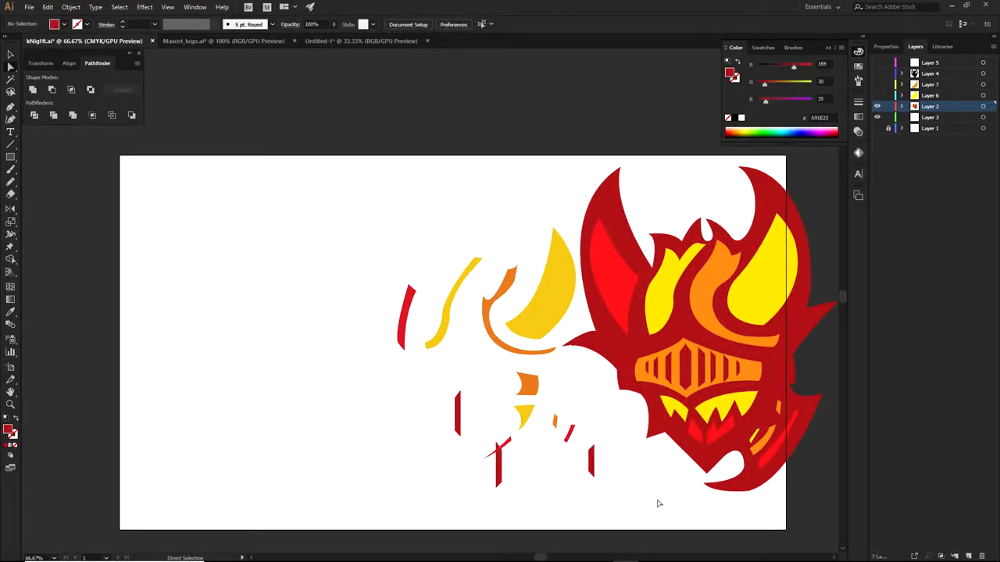
key("ctrl+z")
key("ctrl+z")
key("ctrl+z")
key("ctrl+z")
key("ctrl+z")
key("ctrl+z")
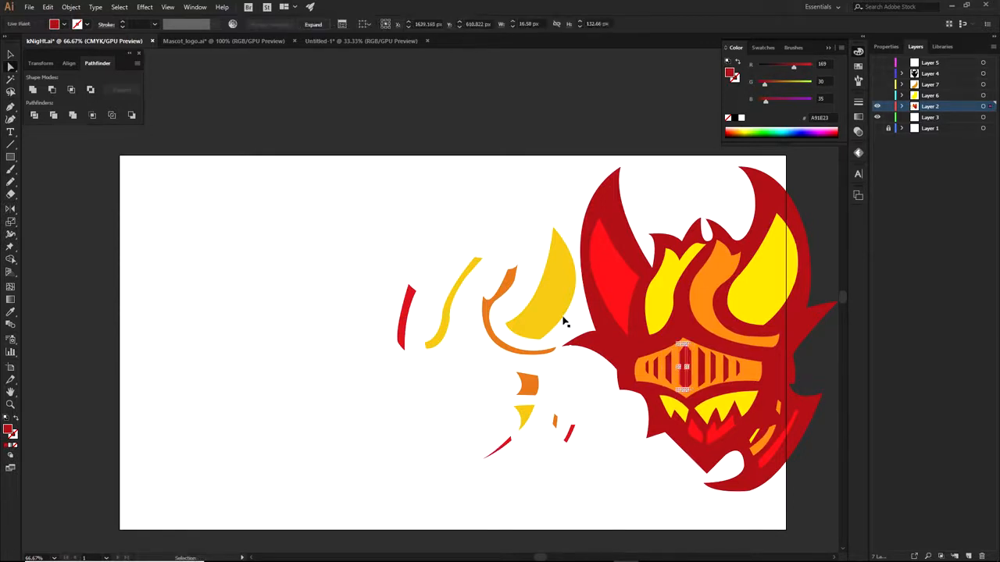
Leave only the coloured knight layer visible and select the right yellow flame
left_click(877, 106)
left_click_drag(878, 96, 878, 63)
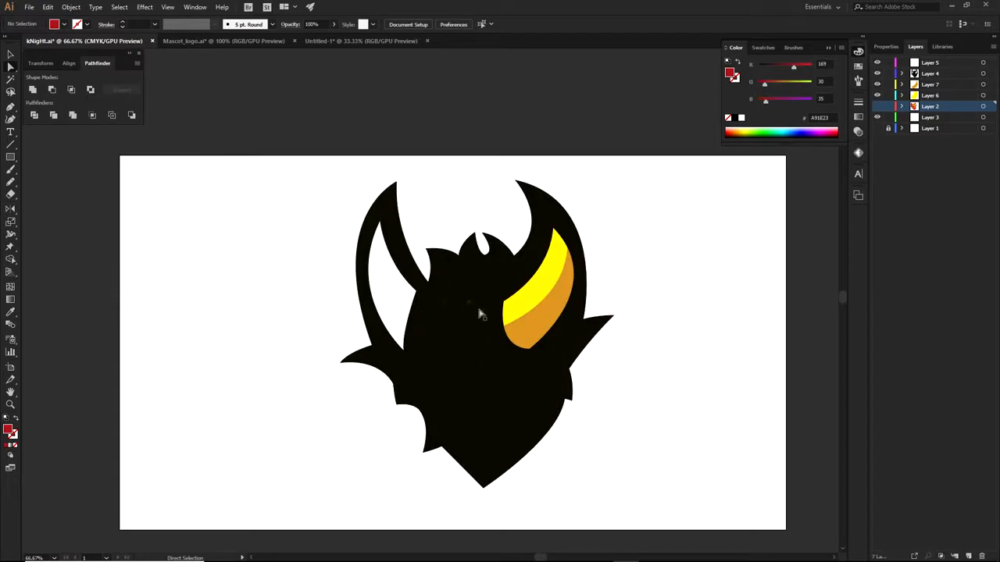
left_click(876, 106)
left_click_drag(877, 62, 877, 106)
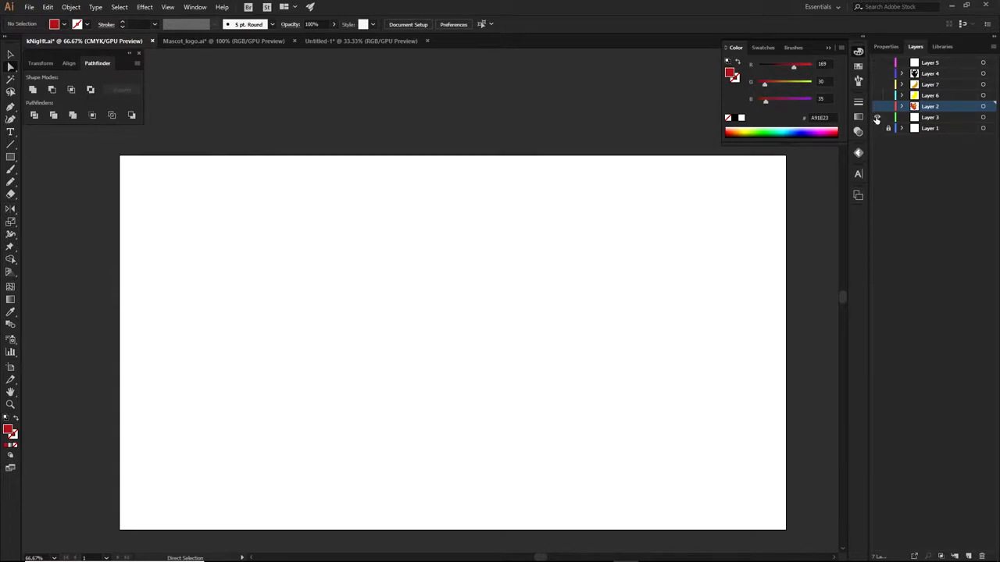
left_click(878, 106)
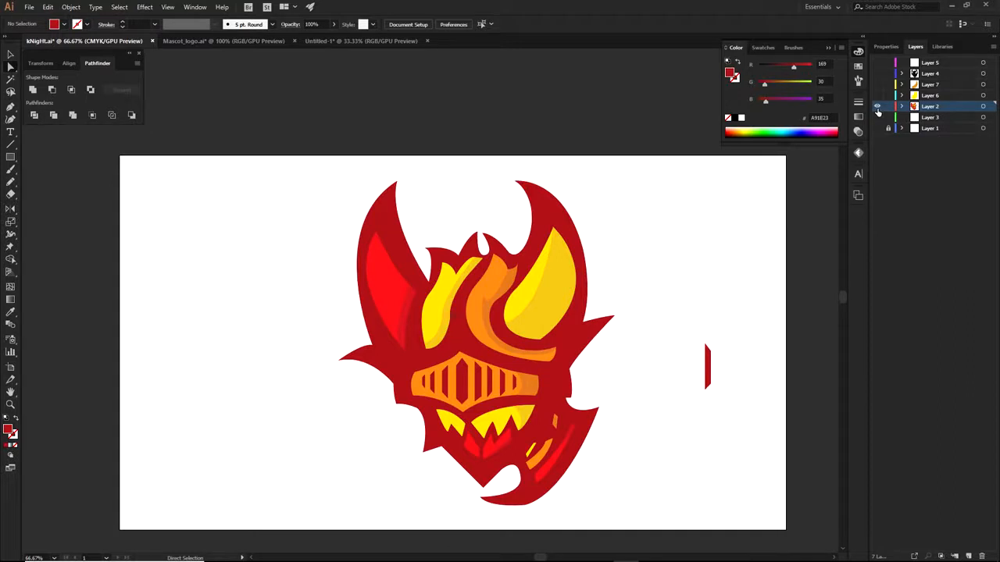
left_click(522, 294)
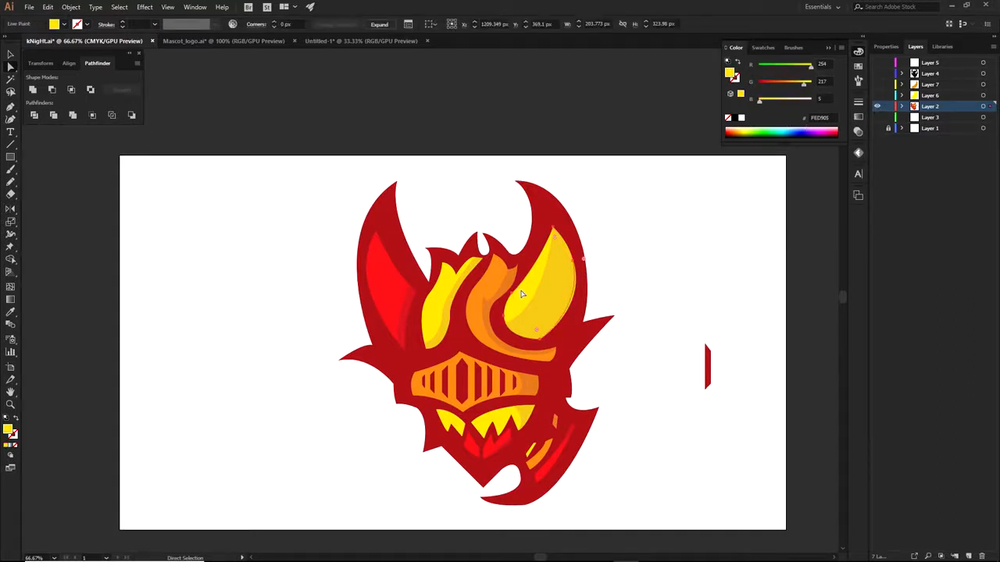